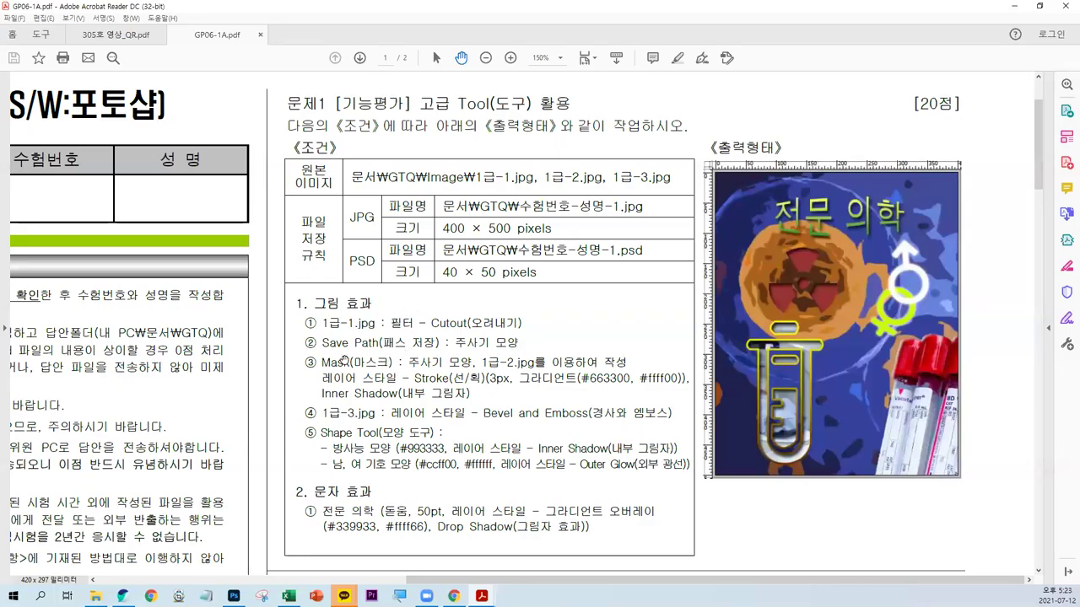
Step: Pan the GP06-1A.pdf exam sheet to the 출력형태 output image and review it
scroll(291, 331, up, 1)
scroll(392, 335, left, 3)
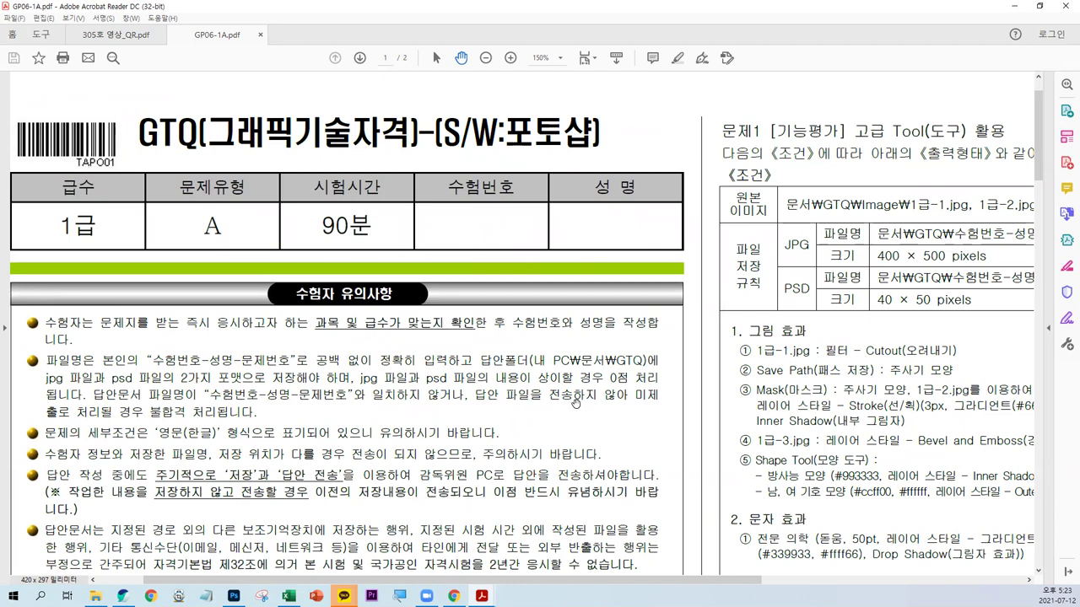
drag(607, 395, 93, 365)
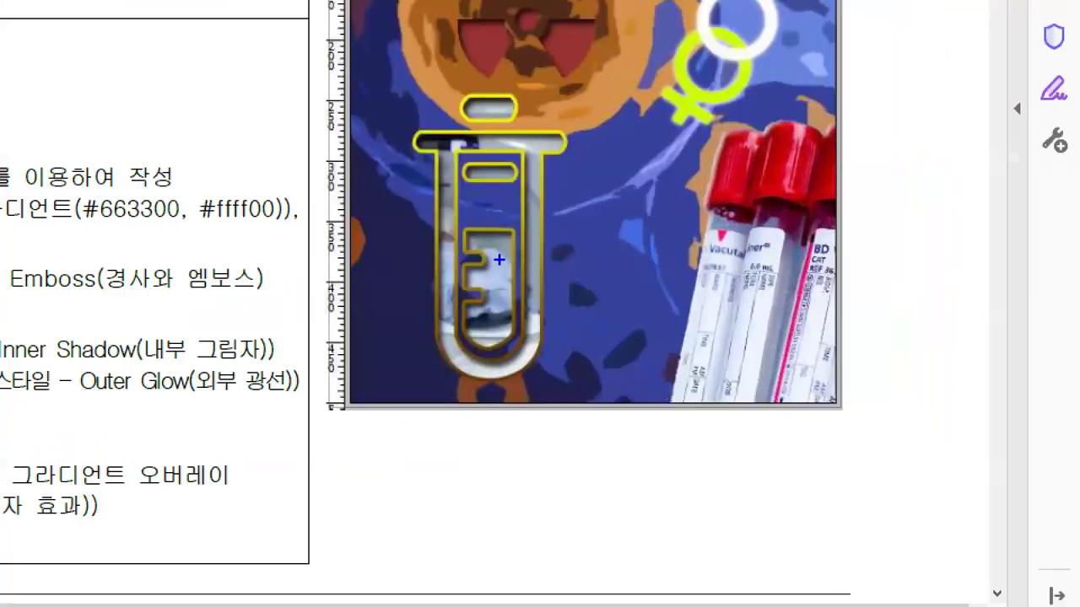
drag(506, 304, 552, 464)
mouse_move(506, 305)
mouse_down()
mouse_move(483, 344)
mouse_move(540, 327)
mouse_up()
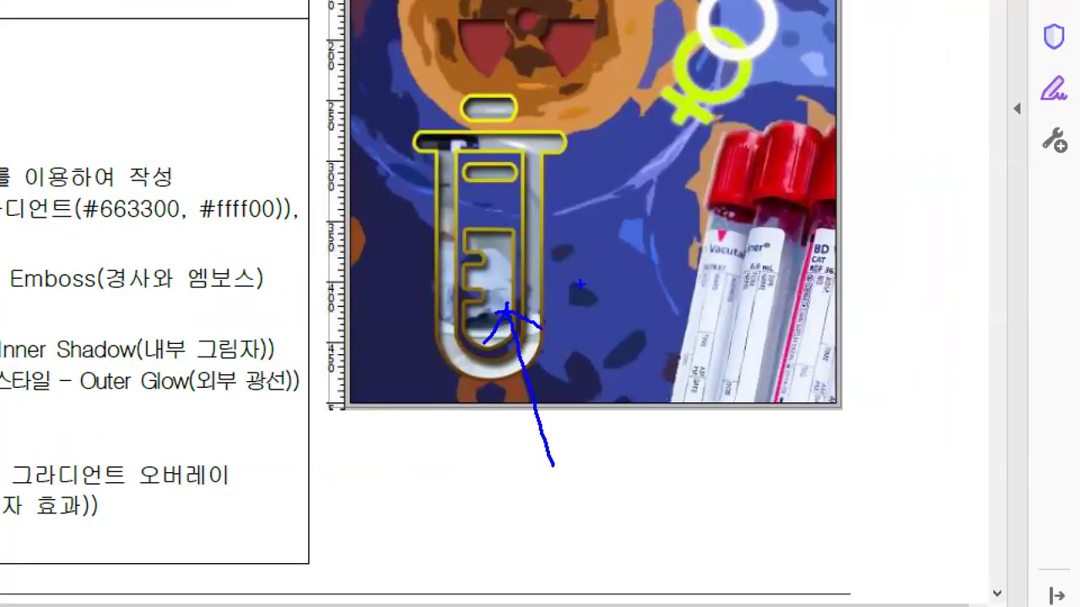
key(Escape)
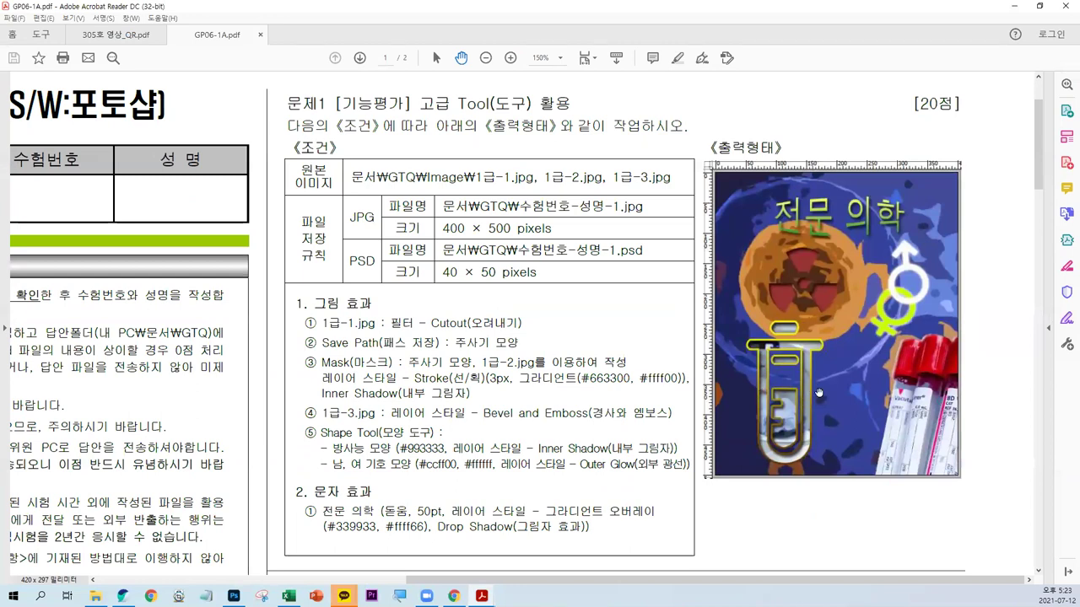
Step: Open the finished Problem 1 reference PSD in a new tab, hide its grid, and zoom in
click(1013, 6)
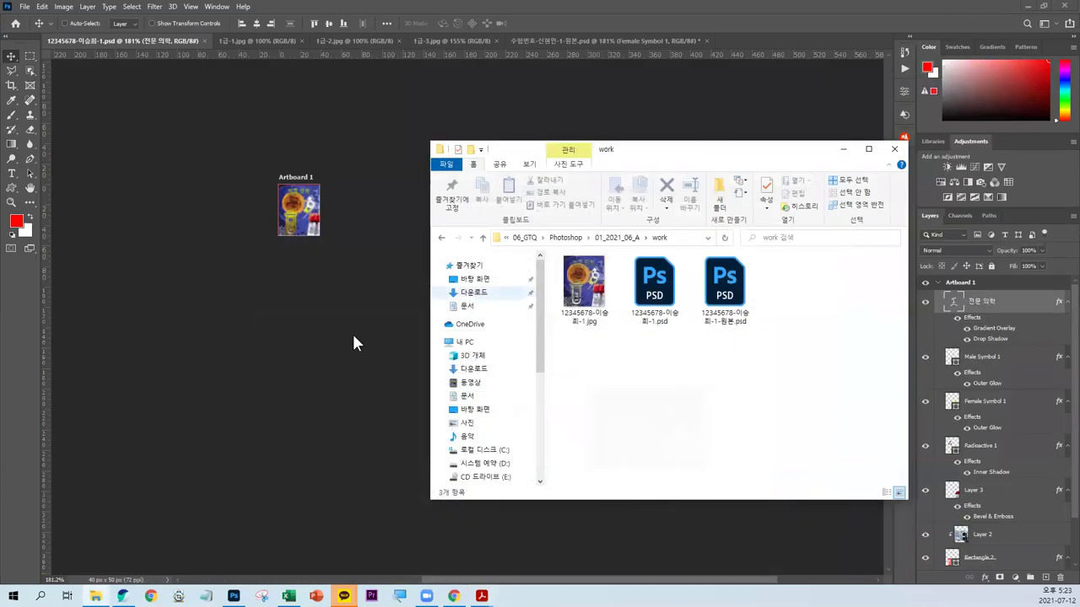
key(alt+Tab)
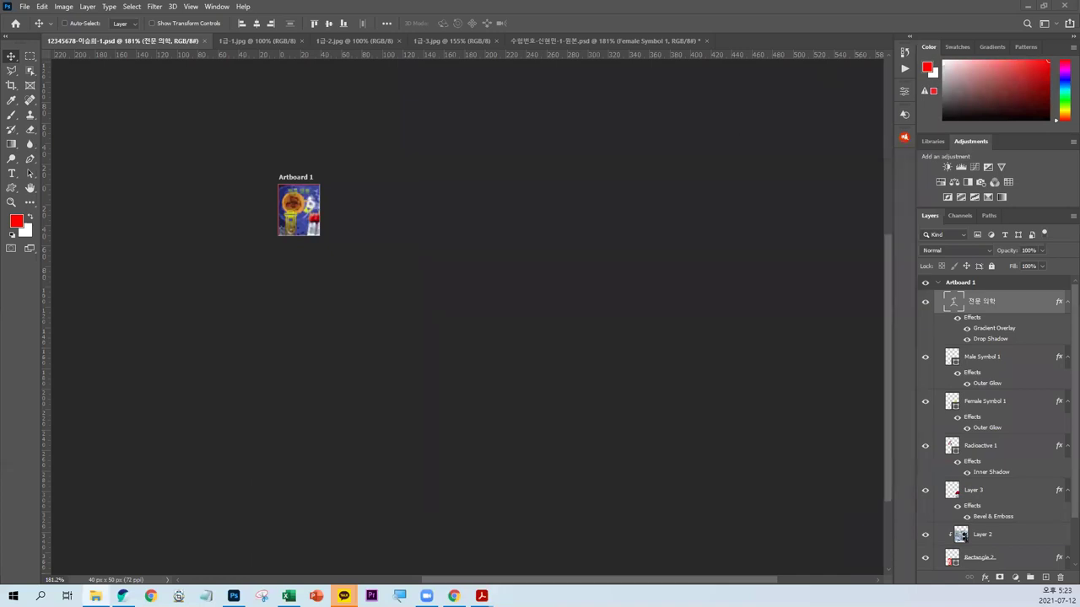
drag(684, 43, 735, 42)
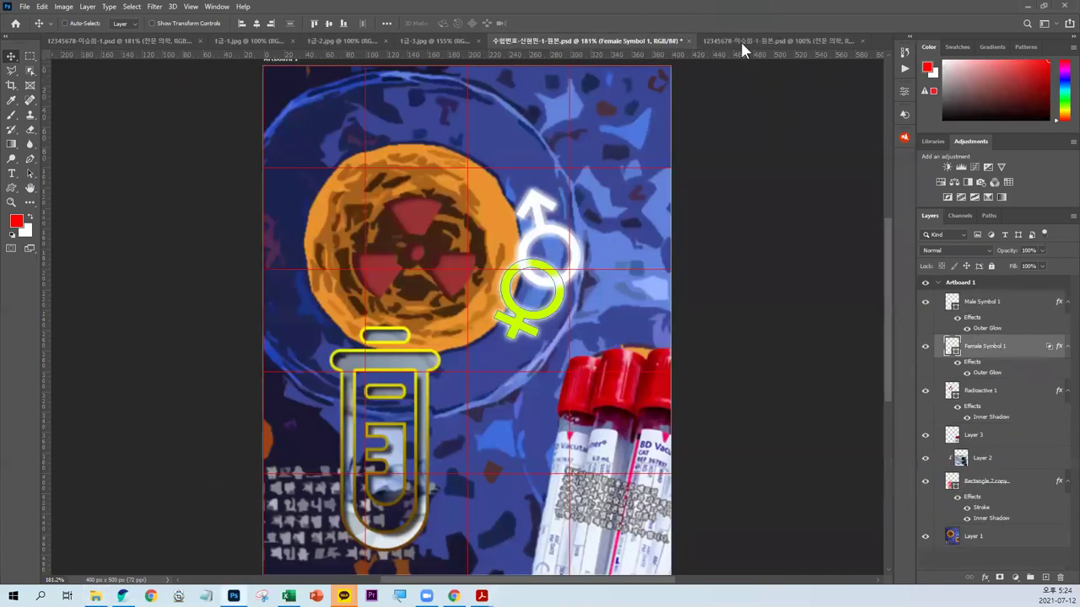
key(ctrl+apostrophe)
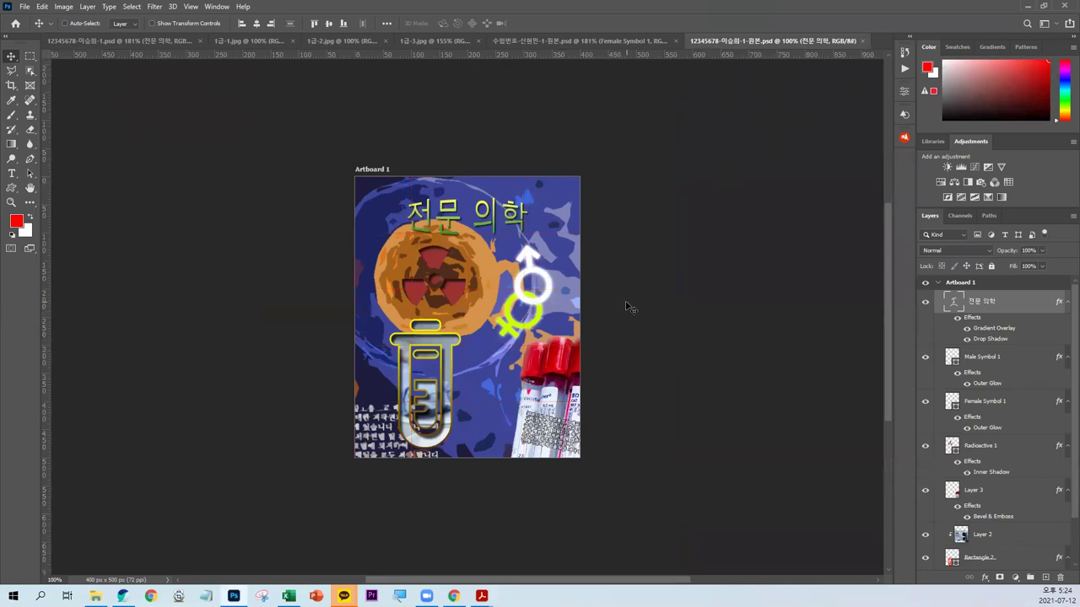
key(ctrl+plus)
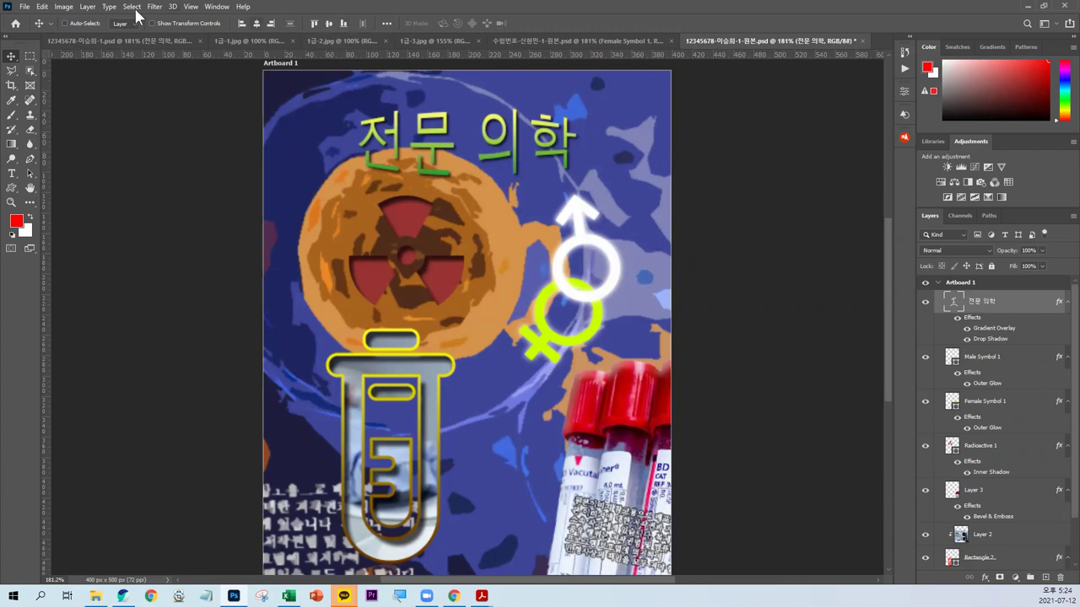
Step: Create a Web-preset document 400 px wide and 500 px high, then zoom in on Artboard 1
click(26, 7)
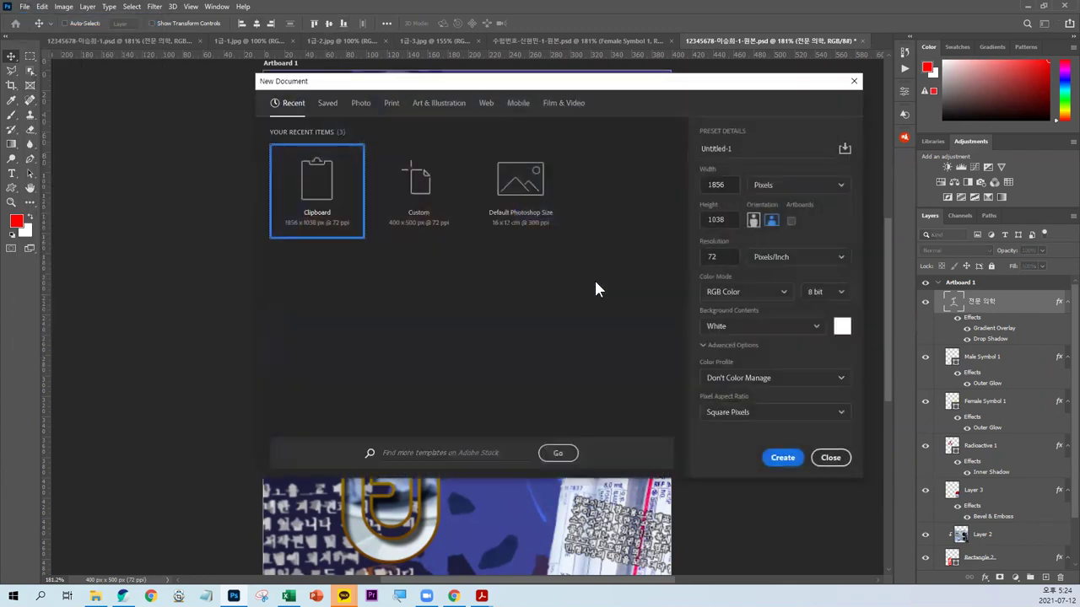
click(486, 103)
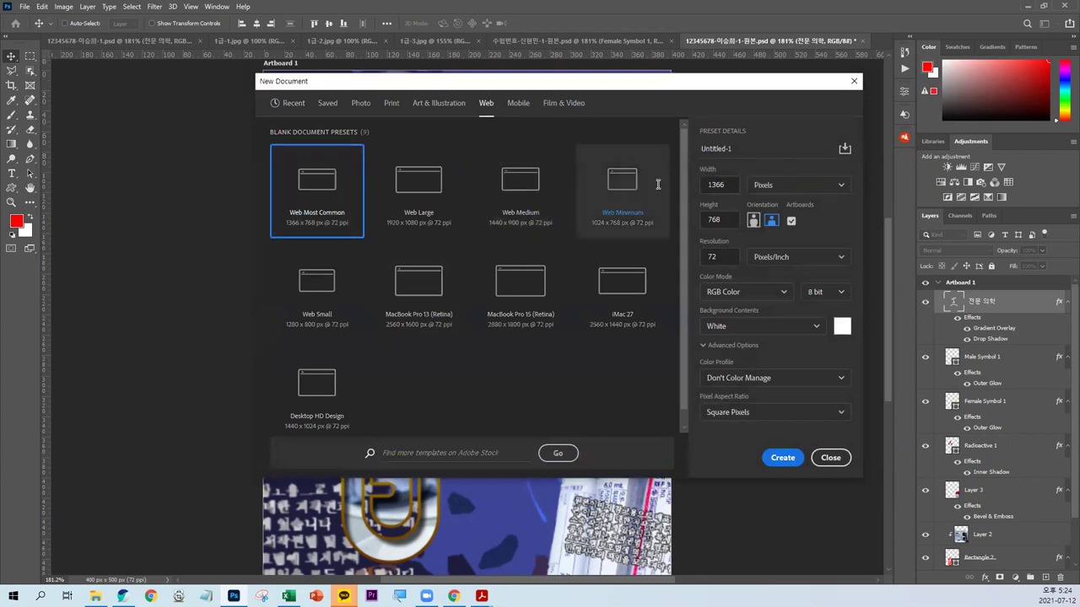
double_click(731, 187)
text(400)
double_click(730, 218)
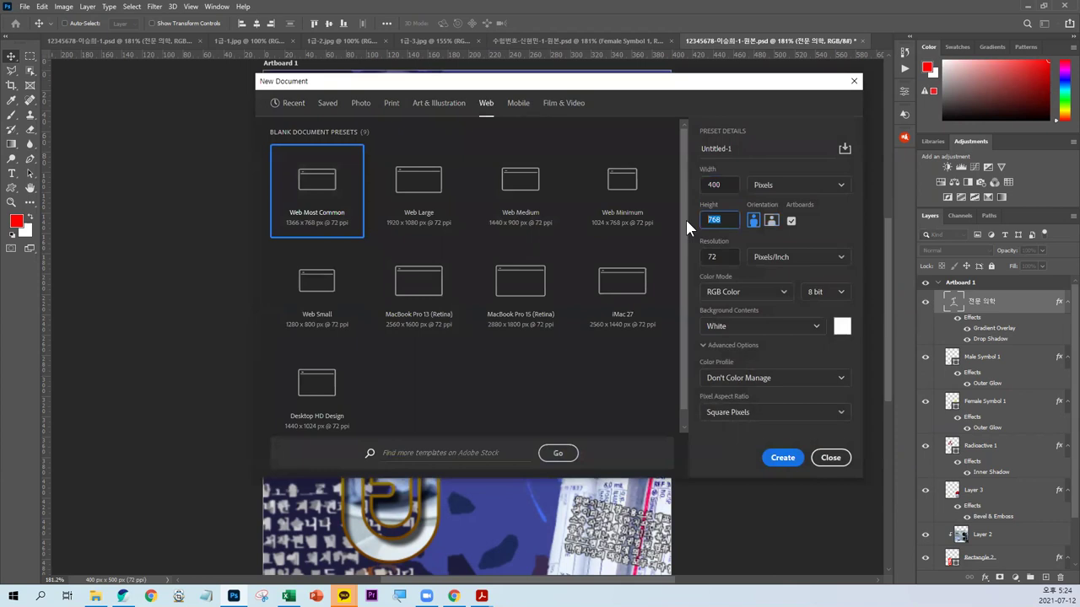
text(500)
click(826, 221)
click(781, 455)
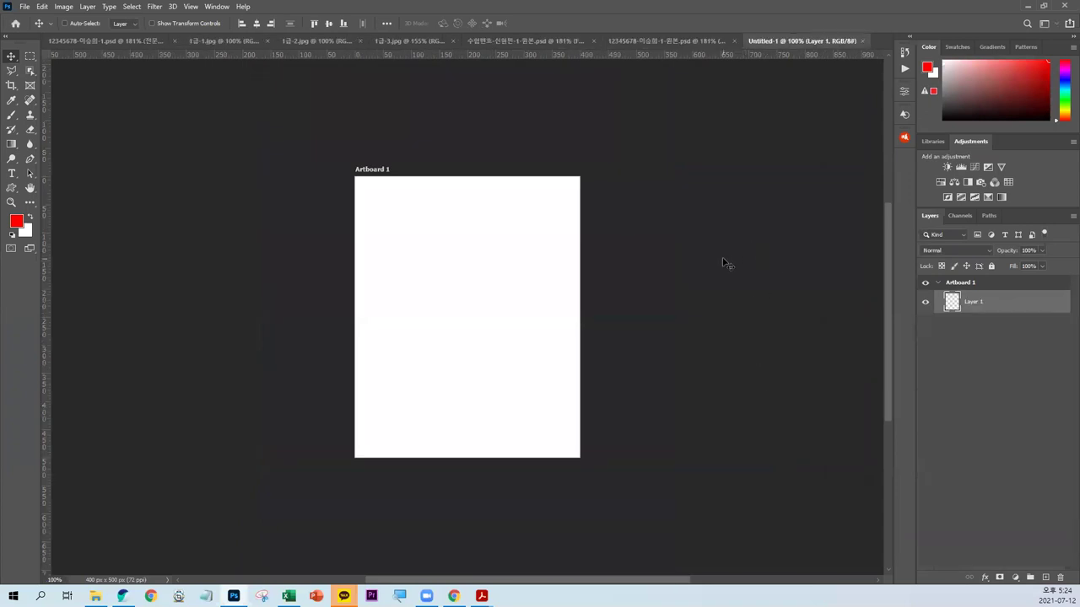
key(ctrl+plus)
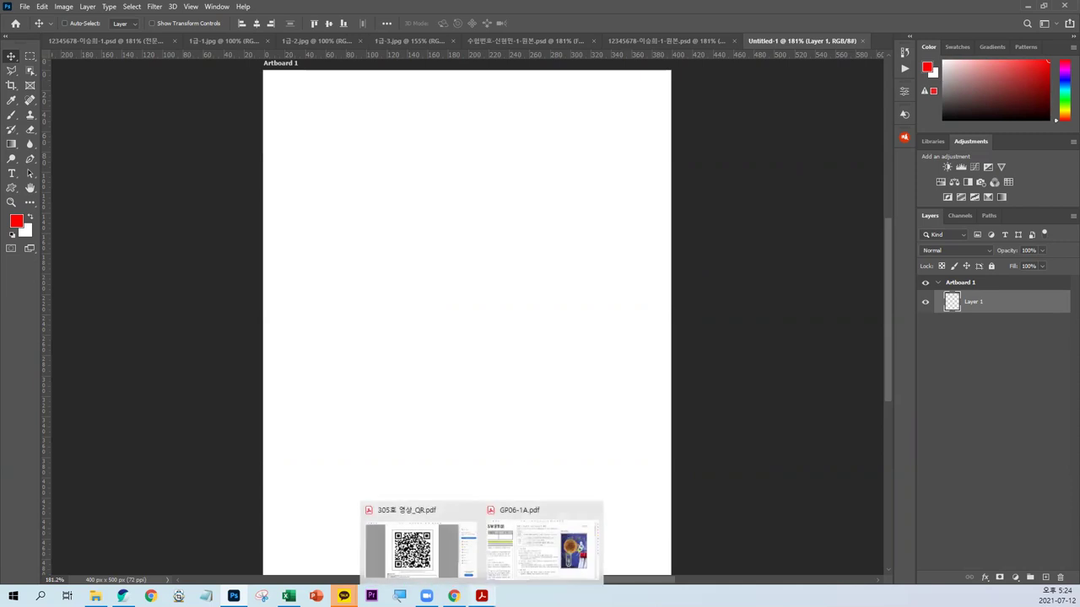
Step: Sketch vertical and horizontal grid lines over the exam's output image, then return to Photoshop
click(522, 570)
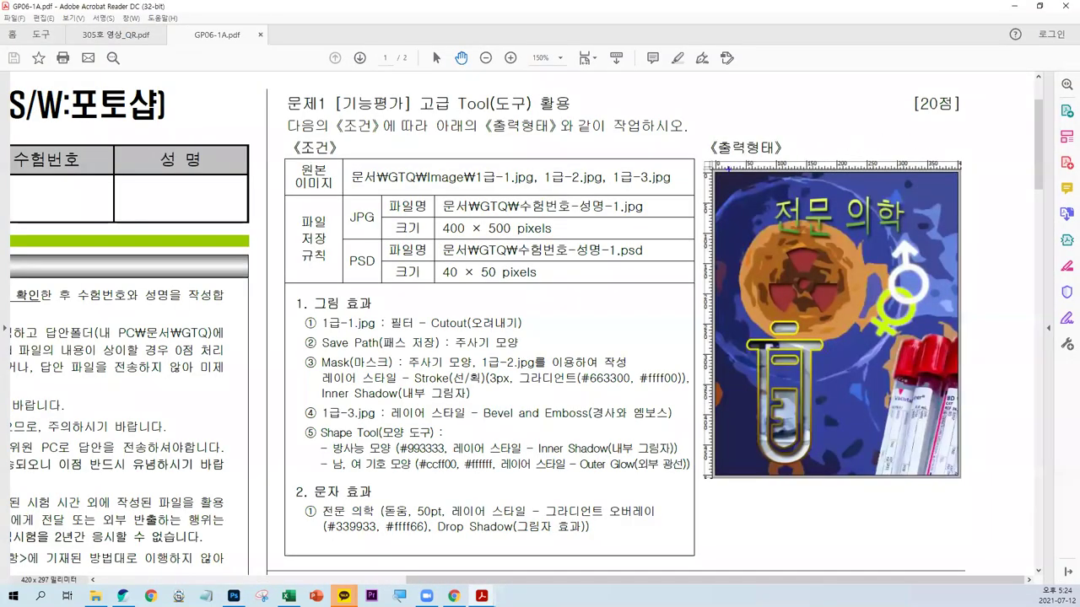
mouse_move(705, 168)
mouse_down()
mouse_move(949, 163)
mouse_move(712, 144)
mouse_up()
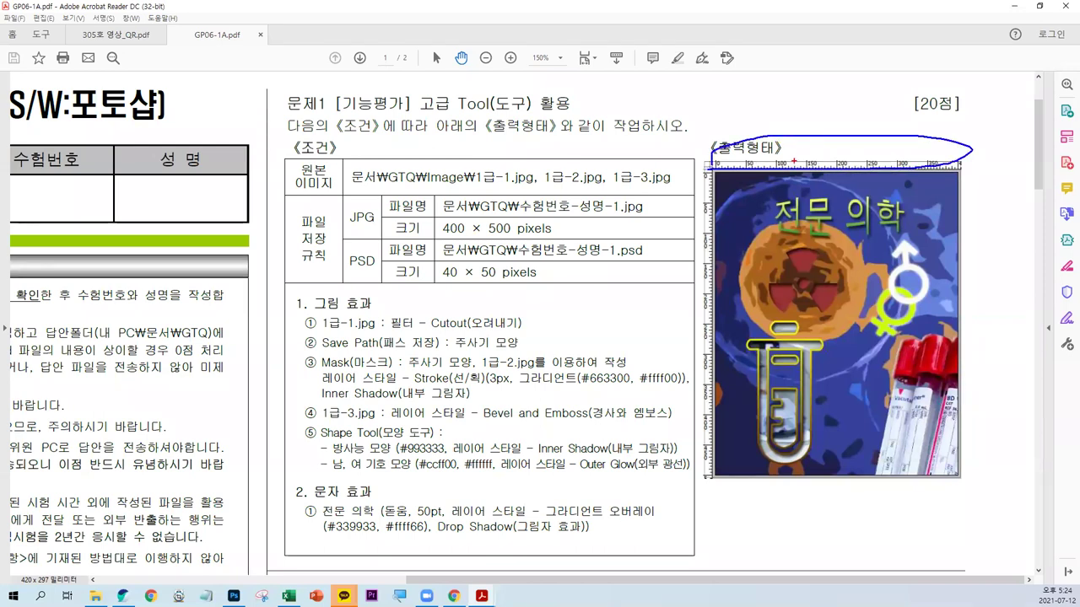
drag(773, 224, 776, 495)
drag(781, 487, 798, 488)
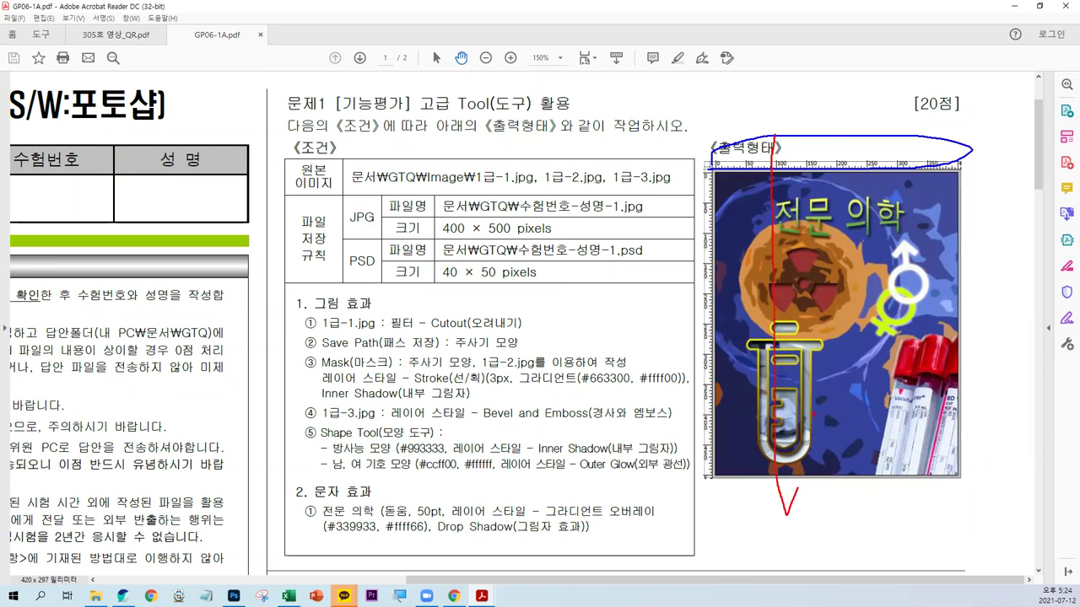
drag(834, 136, 835, 280)
drag(900, 264, 914, 482)
drag(664, 232, 850, 238)
drag(673, 299, 991, 295)
drag(680, 359, 1012, 357)
drag(676, 416, 974, 416)
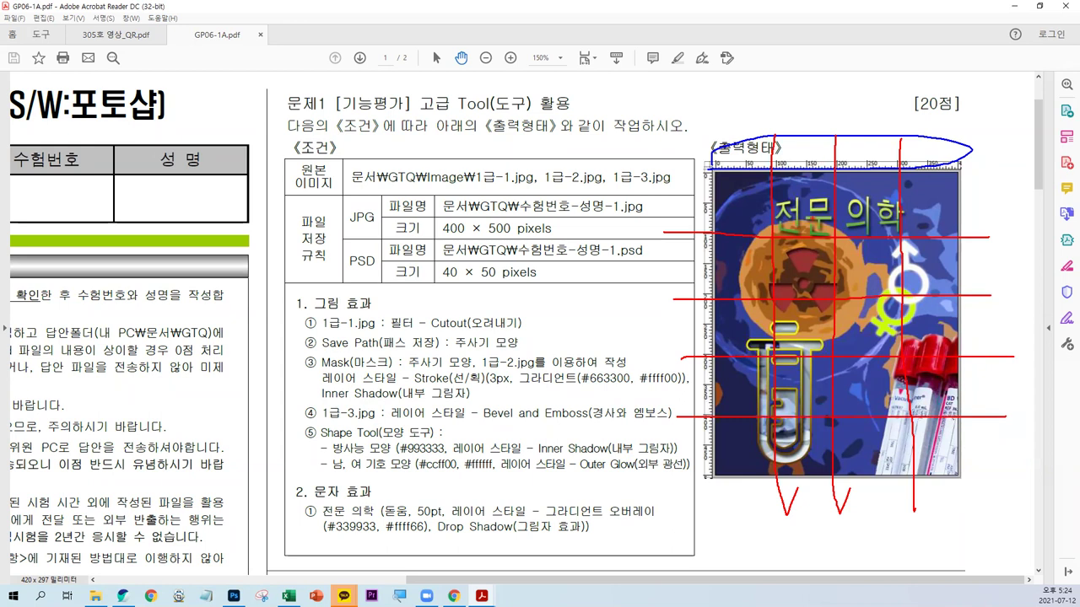
key(Escape)
click(1026, 6)
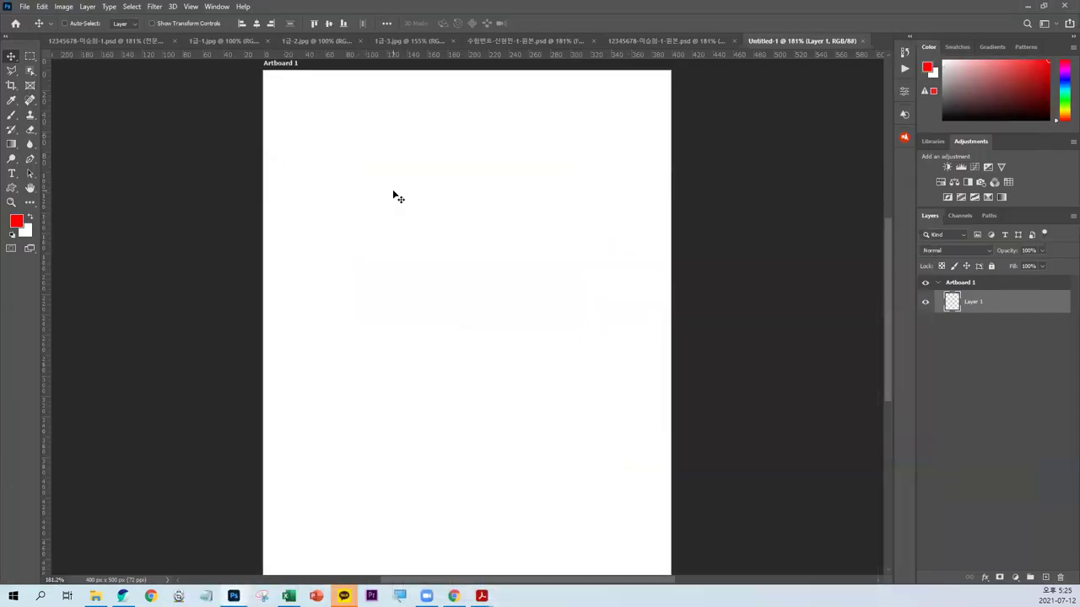
Step: In Guides, Grid & Slices preferences, set red gridlines every 100 pixels with 1 subdivision
click(42, 6)
mouse_move(62, 476)
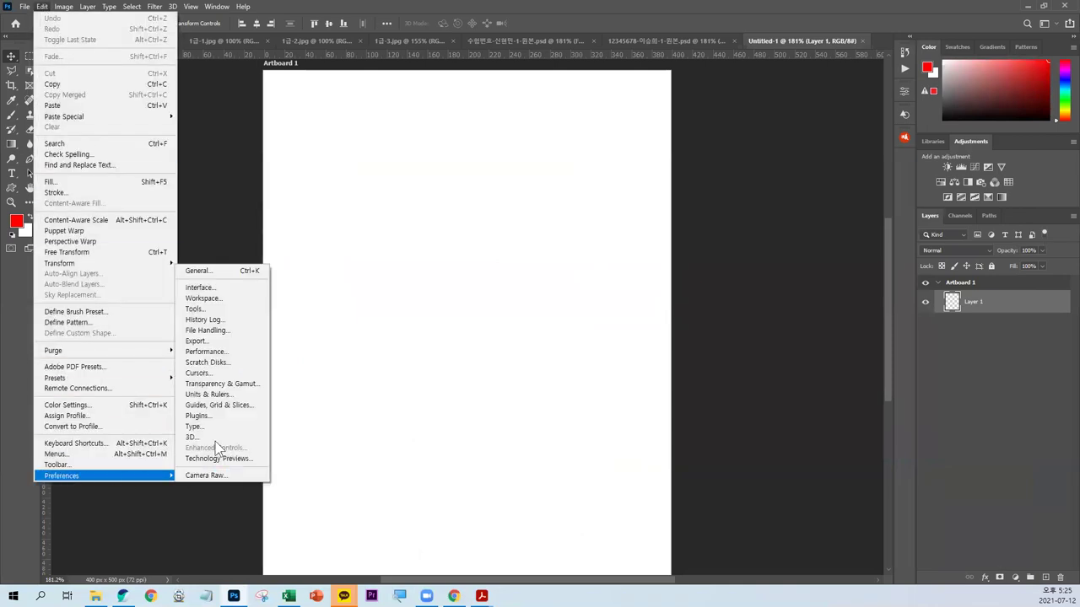
click(251, 407)
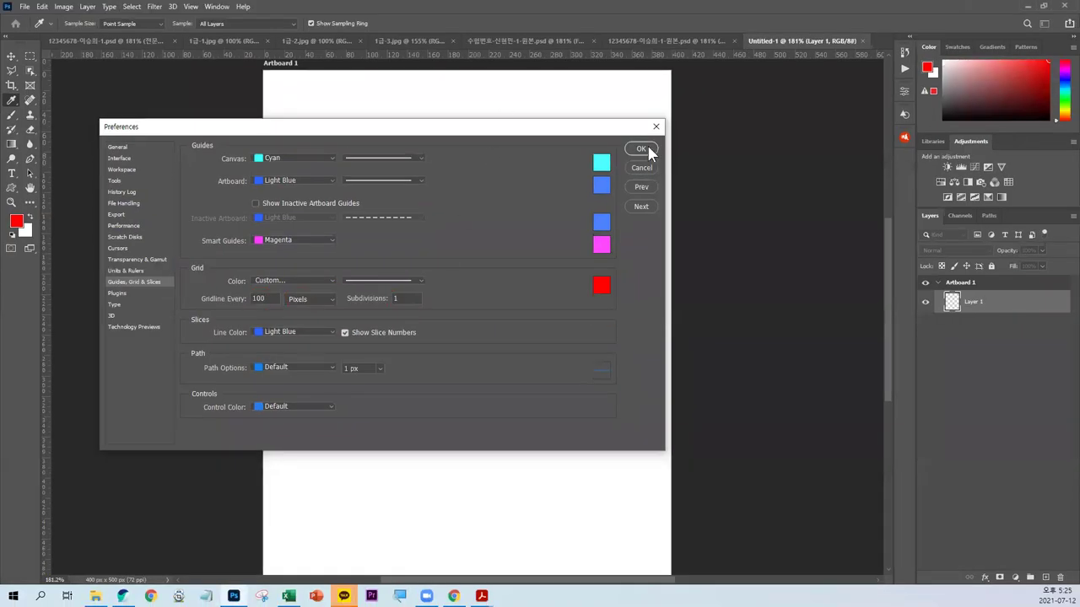
click(641, 149)
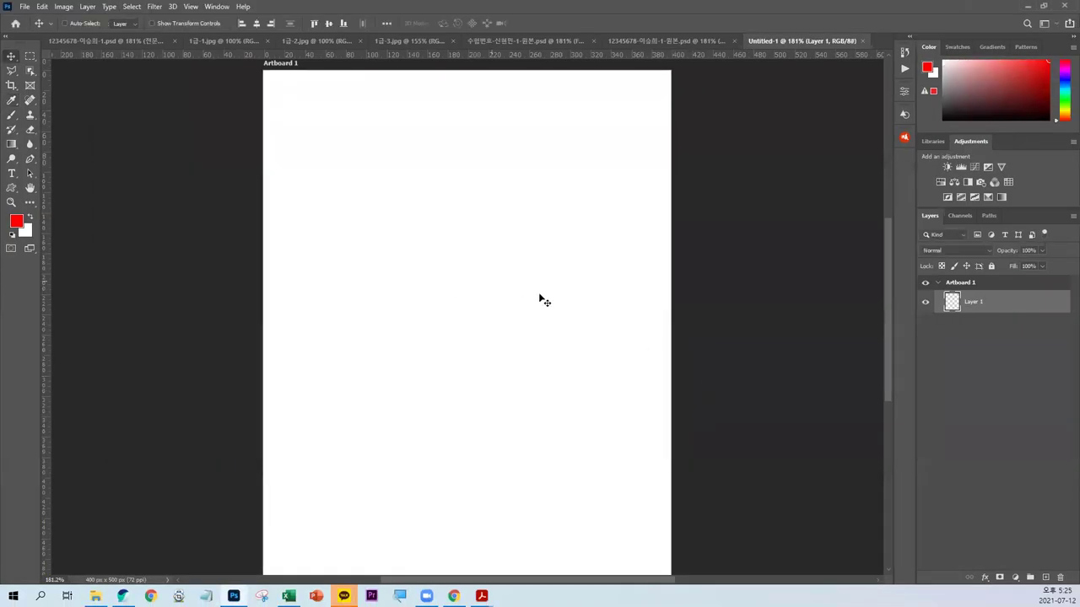
Step: Show the red 100-pixel grid over Untitled-1, dividing it into 4 × 5 cells, and turn on rulers
click(192, 7)
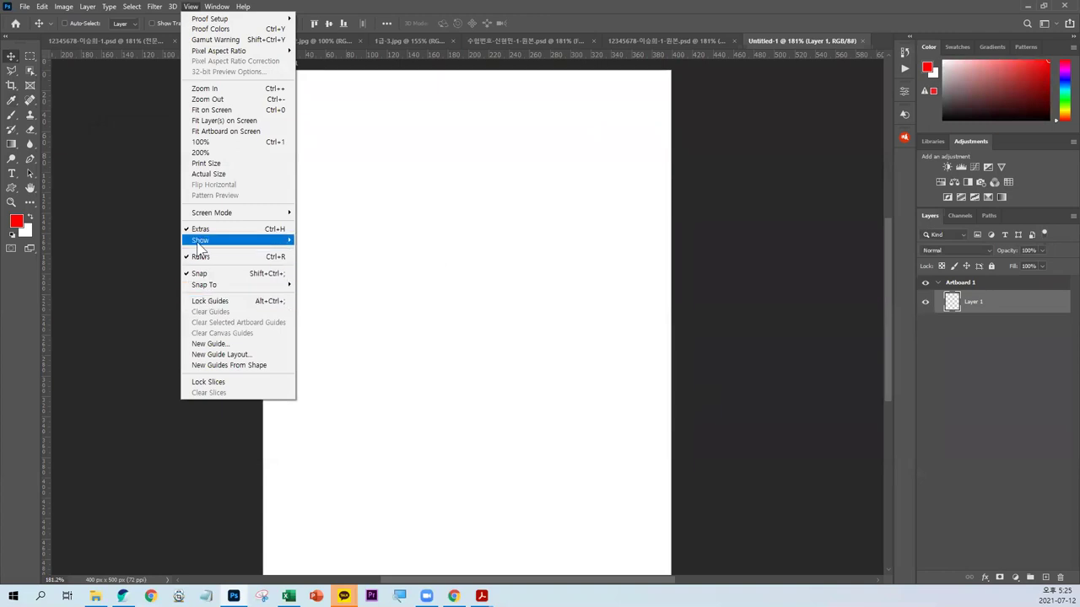
mouse_move(266, 232)
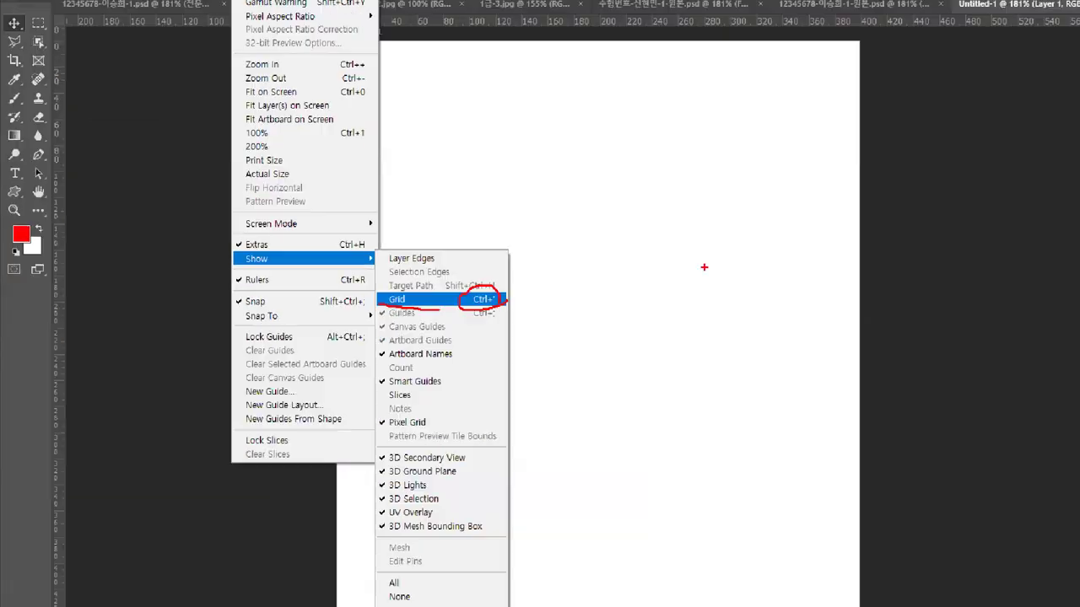
click(482, 309)
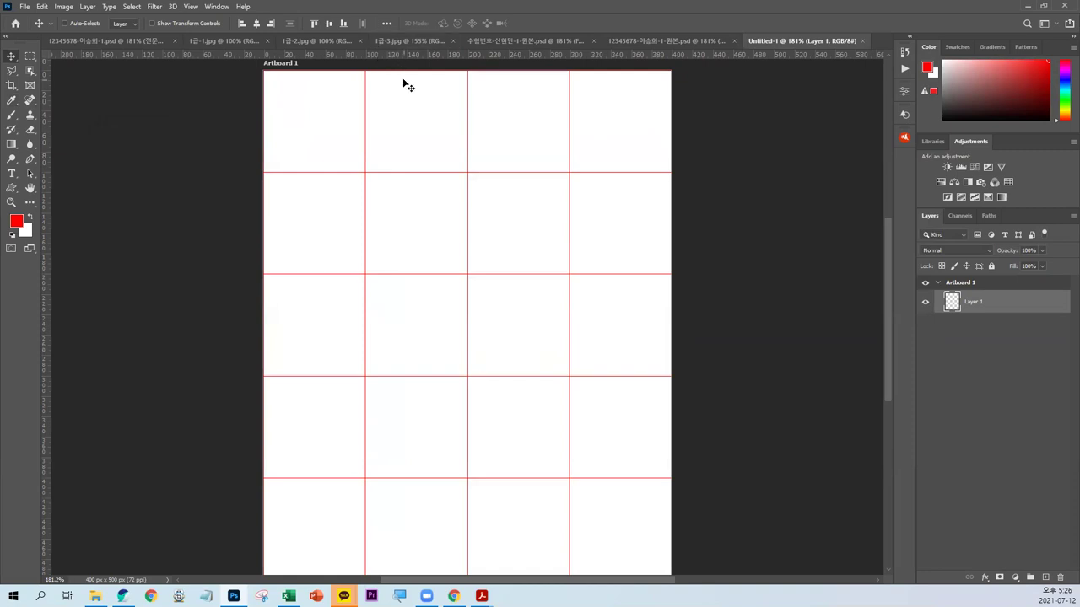
scroll(403, 82, down, 1)
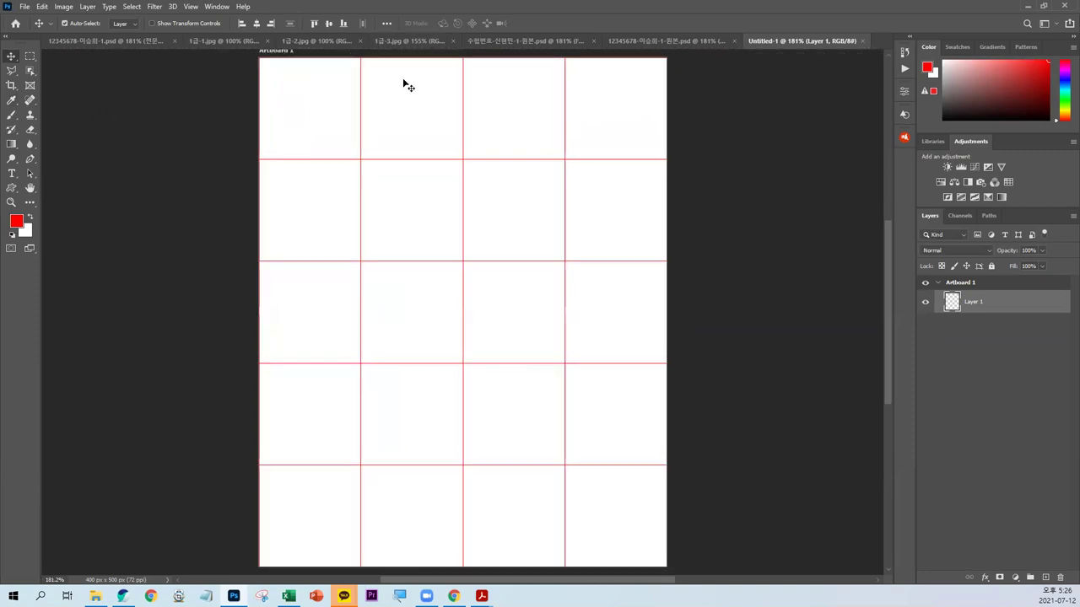
key(ctrl+r)
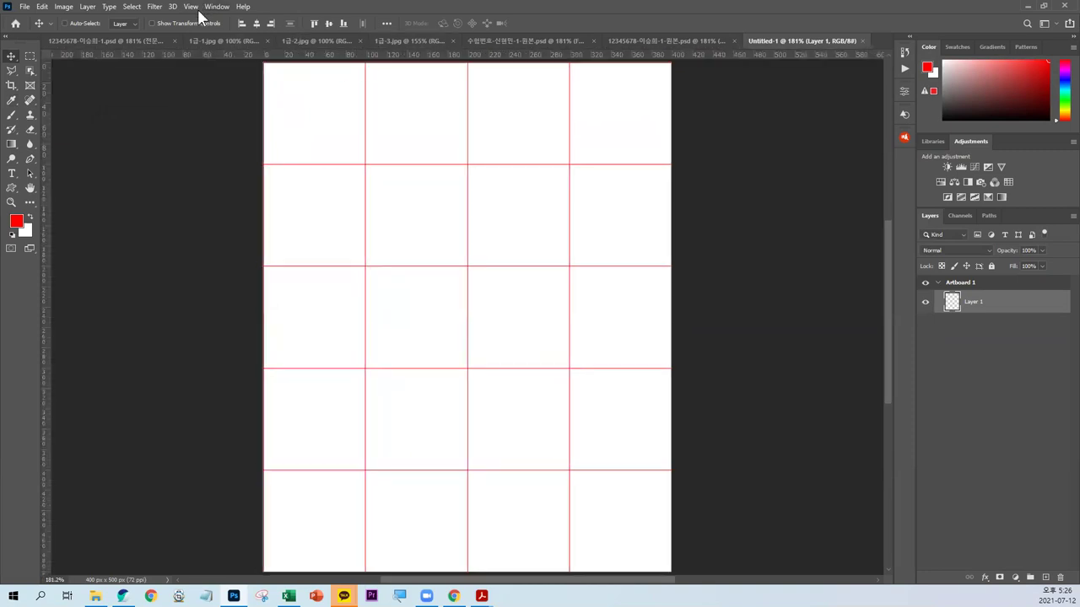
click(190, 7)
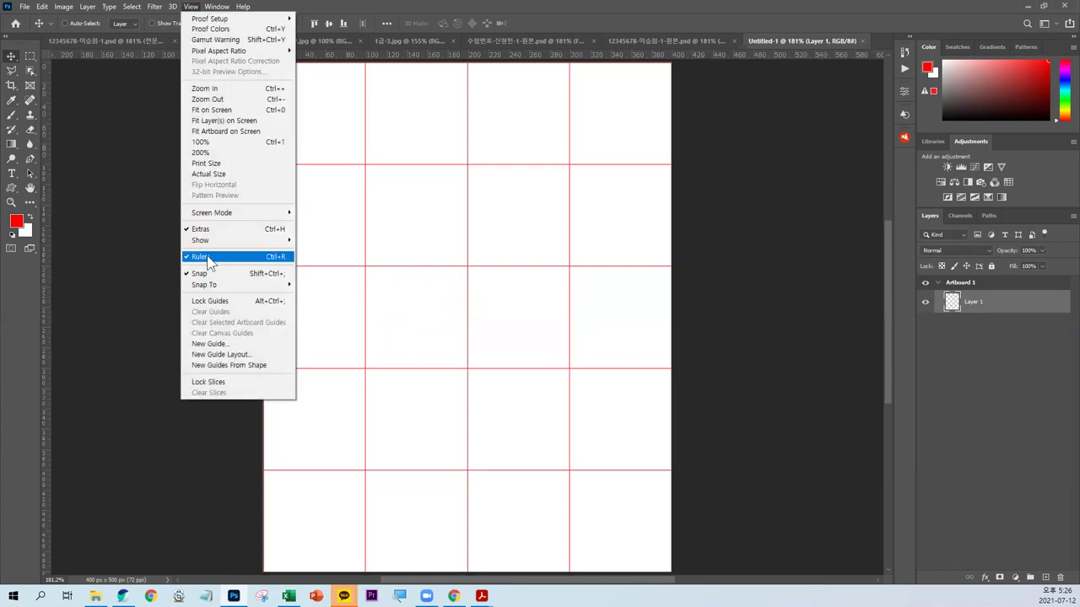
click(449, 64)
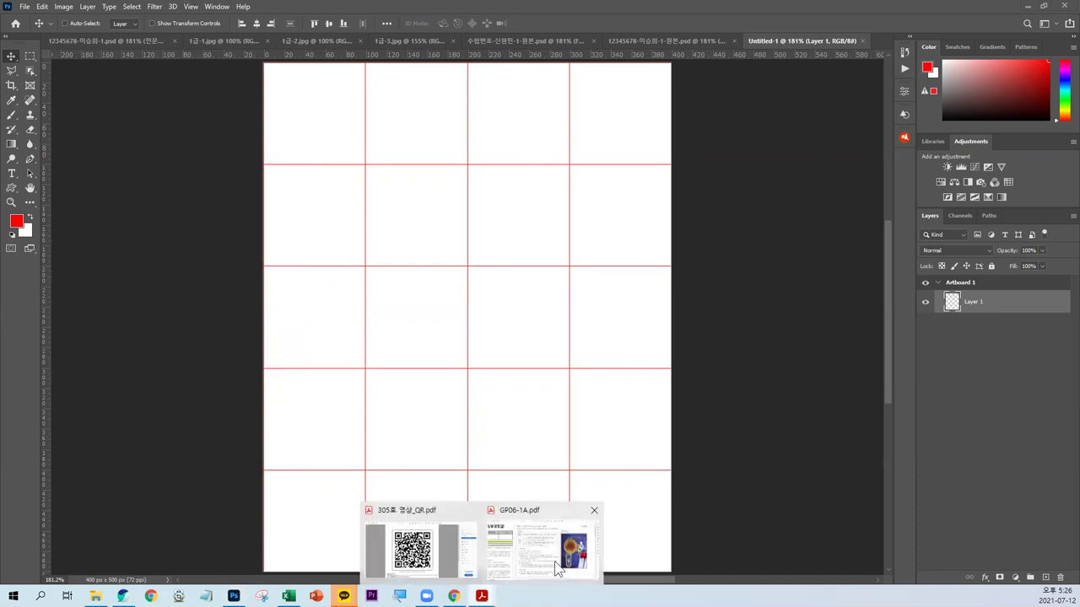
Step: Paste the 1급-1.jpg orange-cell photo into Untitled-1 and drag it over the artboard
click(556, 566)
scroll(460, 419, down, 2)
scroll(459, 419, up, 1)
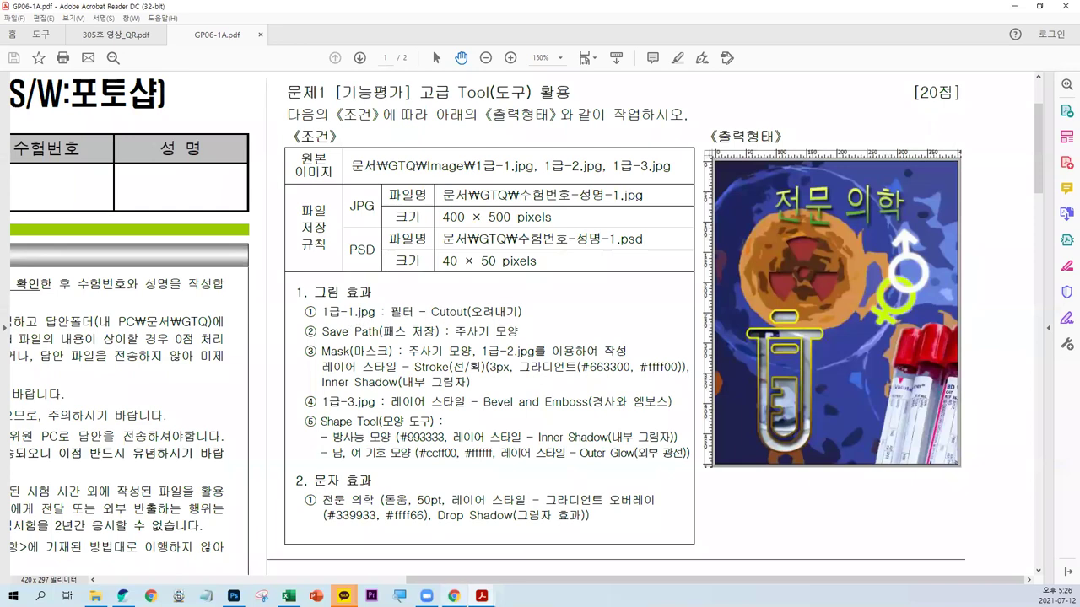
click(234, 595)
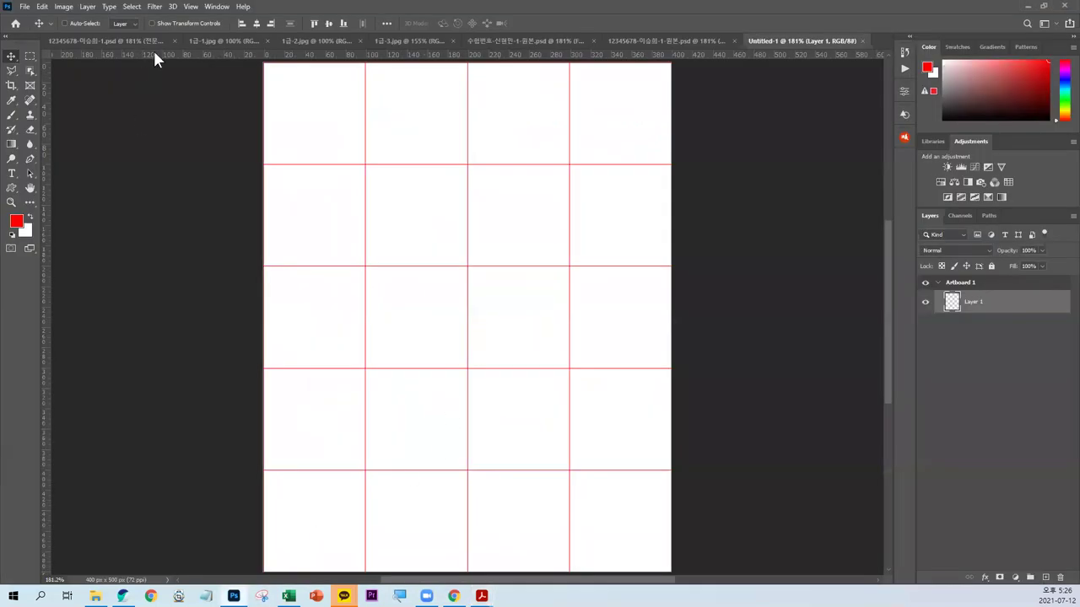
click(227, 41)
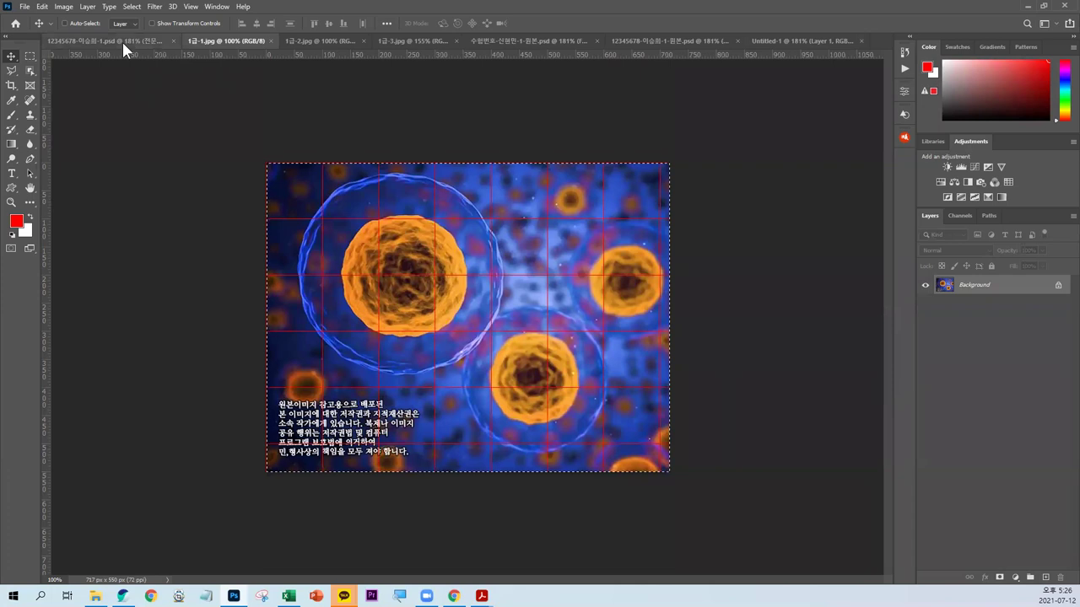
click(755, 41)
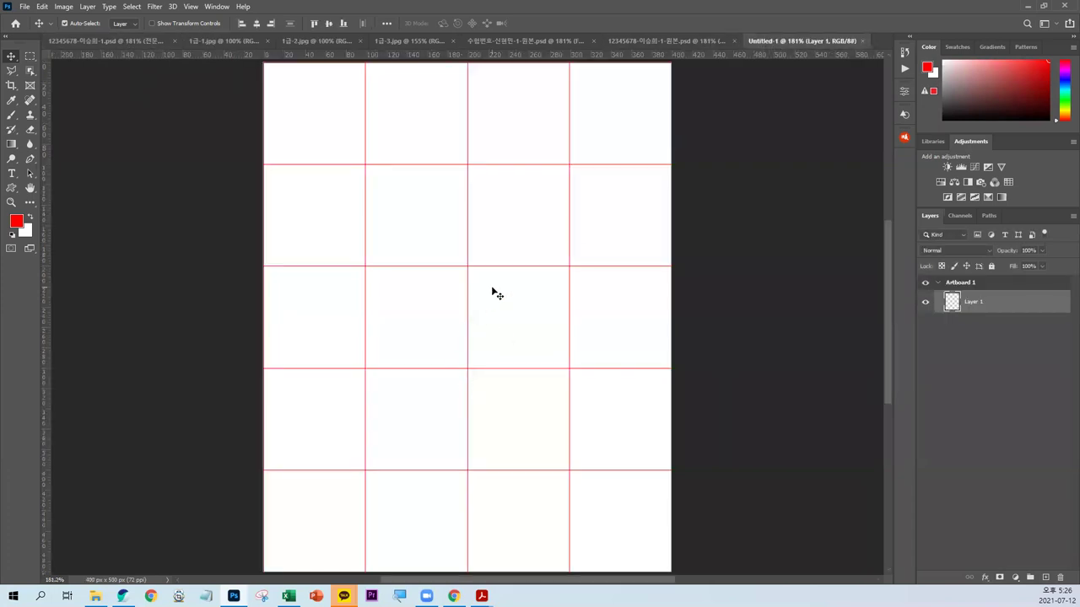
key(ctrl+v)
mouse_move(539, 334)
mouse_down()
mouse_move(433, 297)
mouse_move(437, 304)
mouse_up()
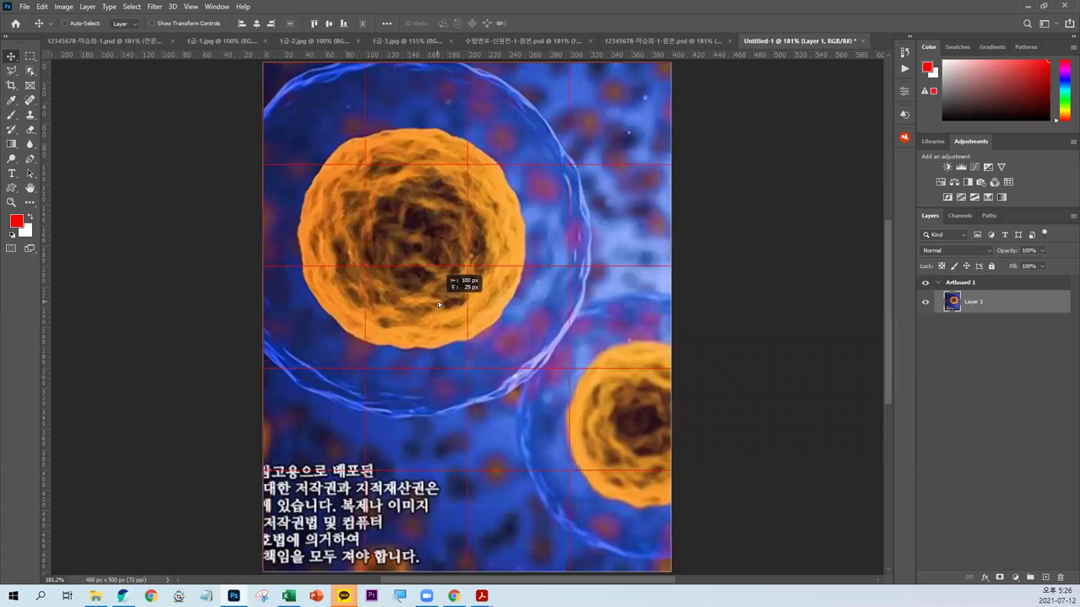
Step: Sketch grid lines over the exam's sample output to compare, then minimize Acrobat Reader
click(551, 565)
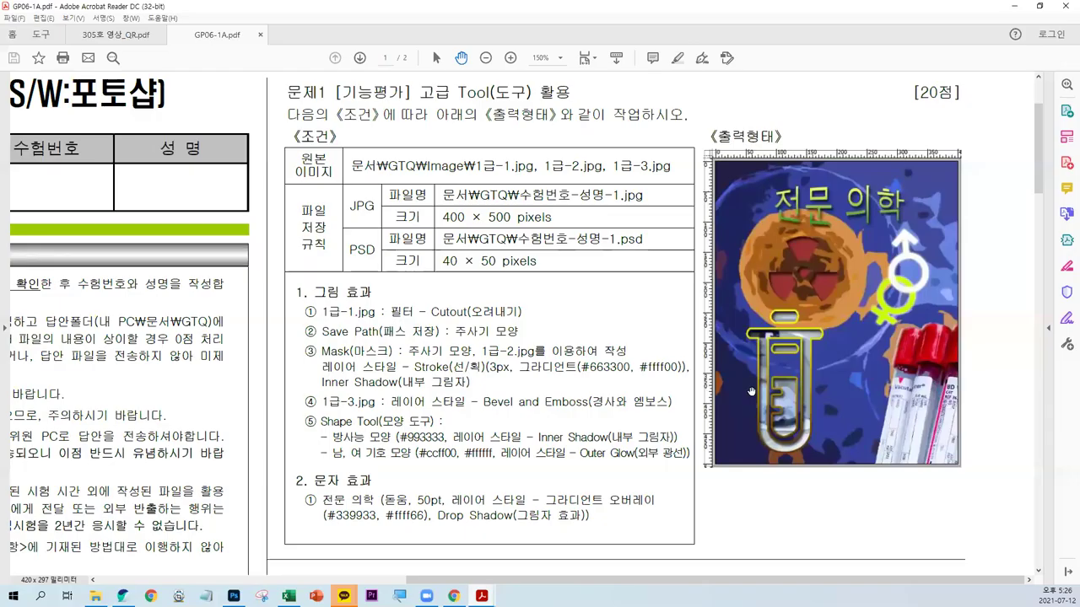
drag(776, 140, 745, 508)
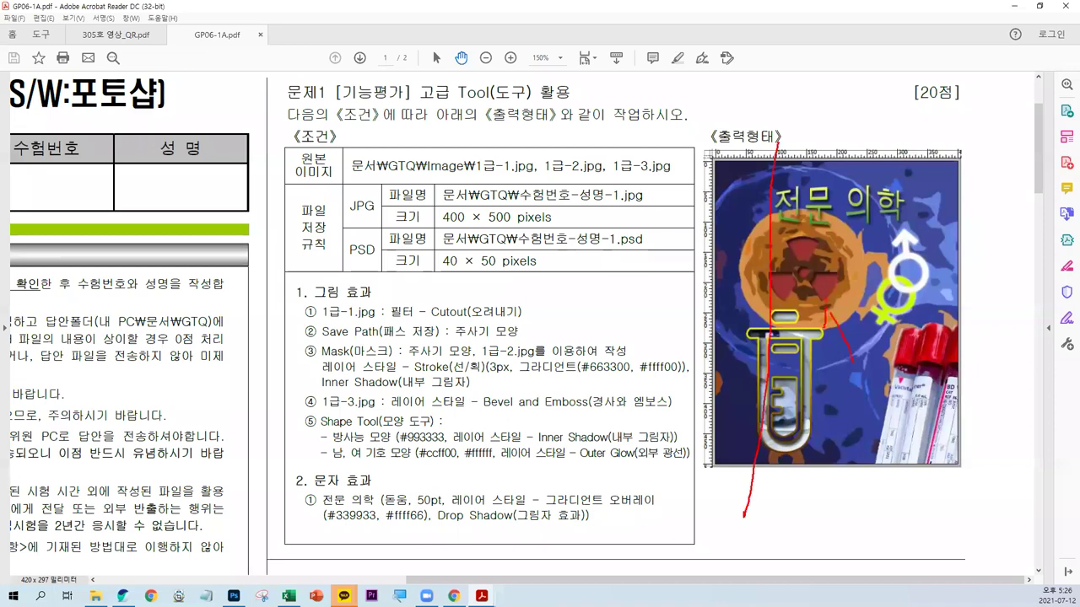
drag(840, 133, 835, 303)
drag(895, 133, 876, 484)
drag(696, 224, 979, 222)
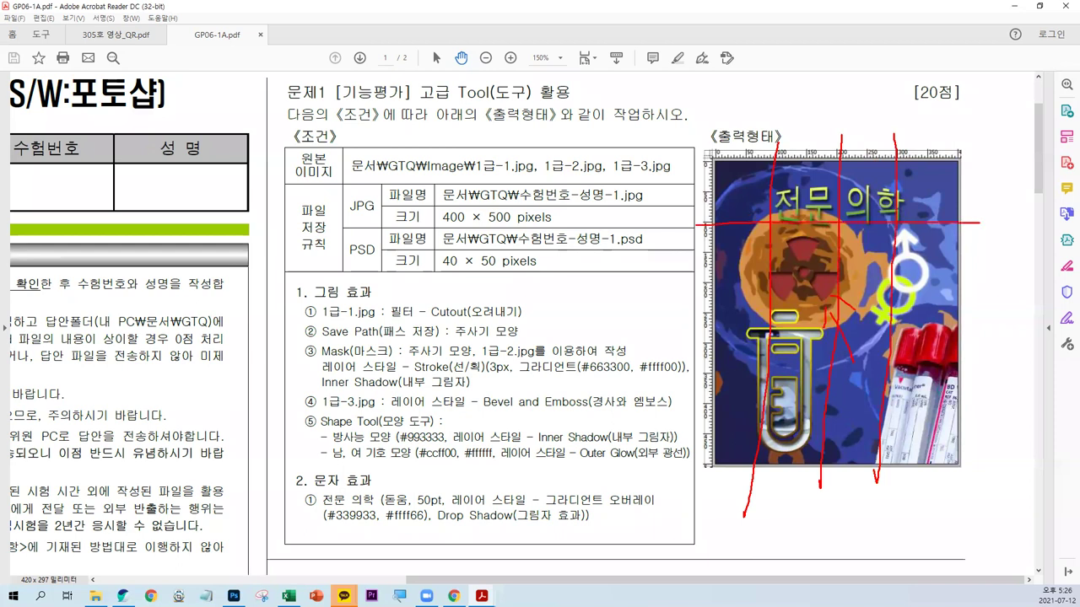
drag(688, 289, 1012, 279)
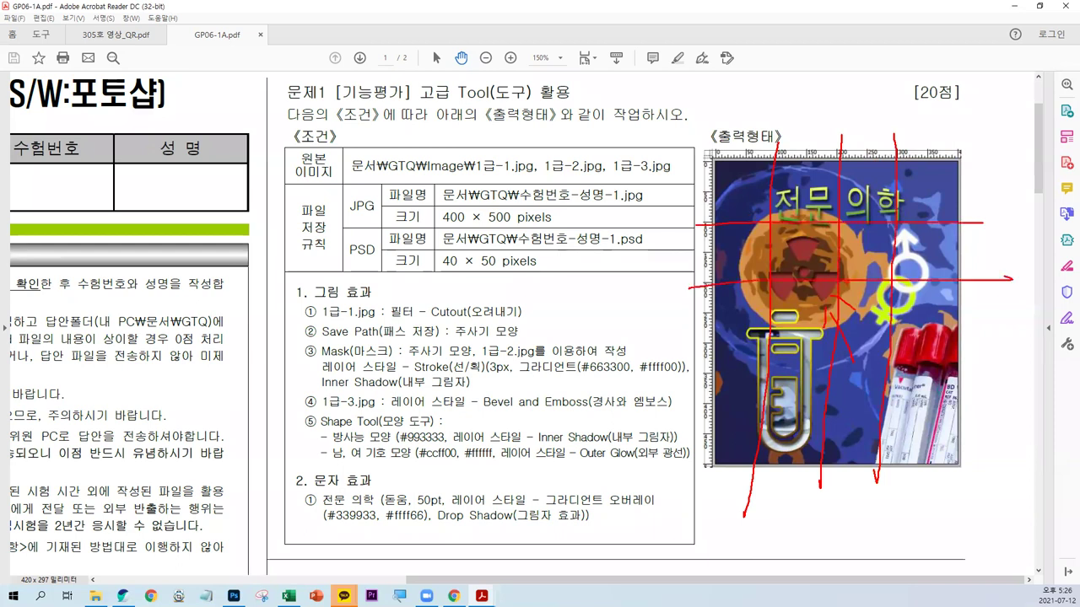
click(1001, 7)
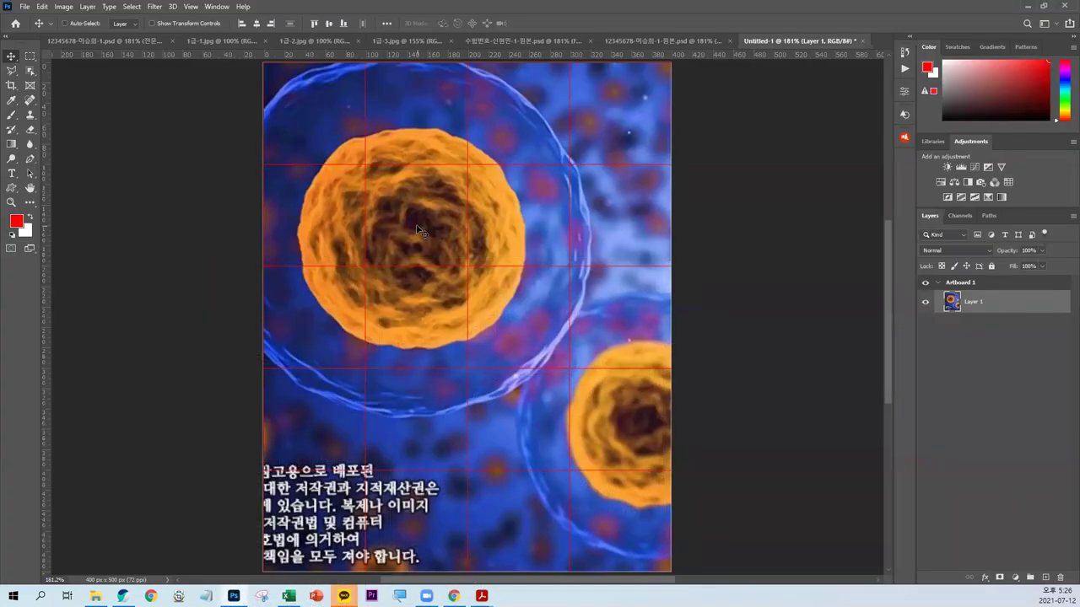
Step: Free-transform the cell photo to about 97.7%, nudge it right and down, and zoom back in
key(ctrl)
key(ctrl+t)
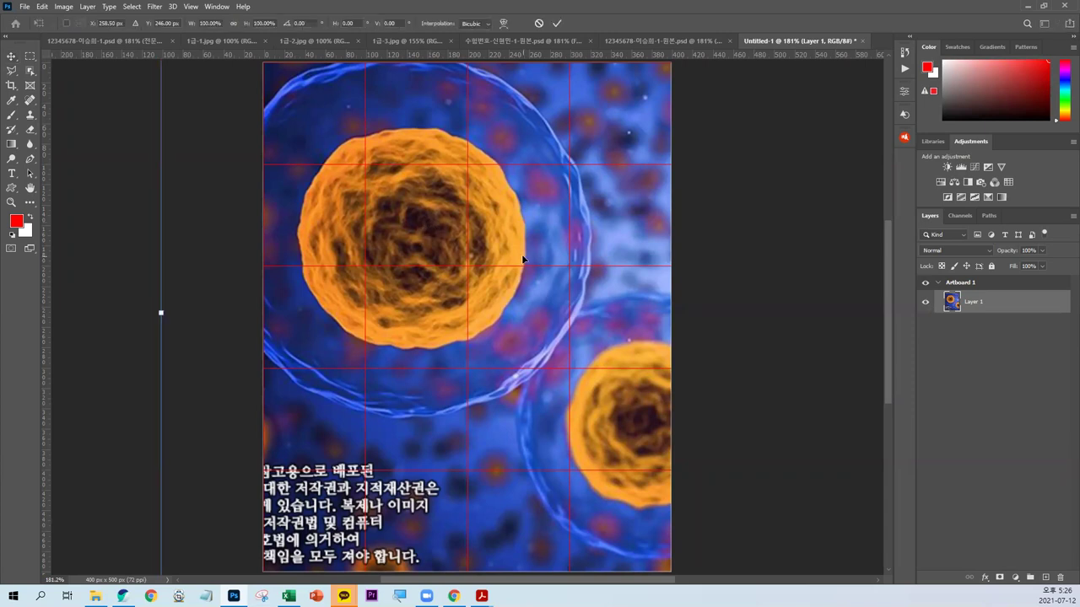
key(ctrl+minus)
key(ctrl+minus)
key(ctrl+minus)
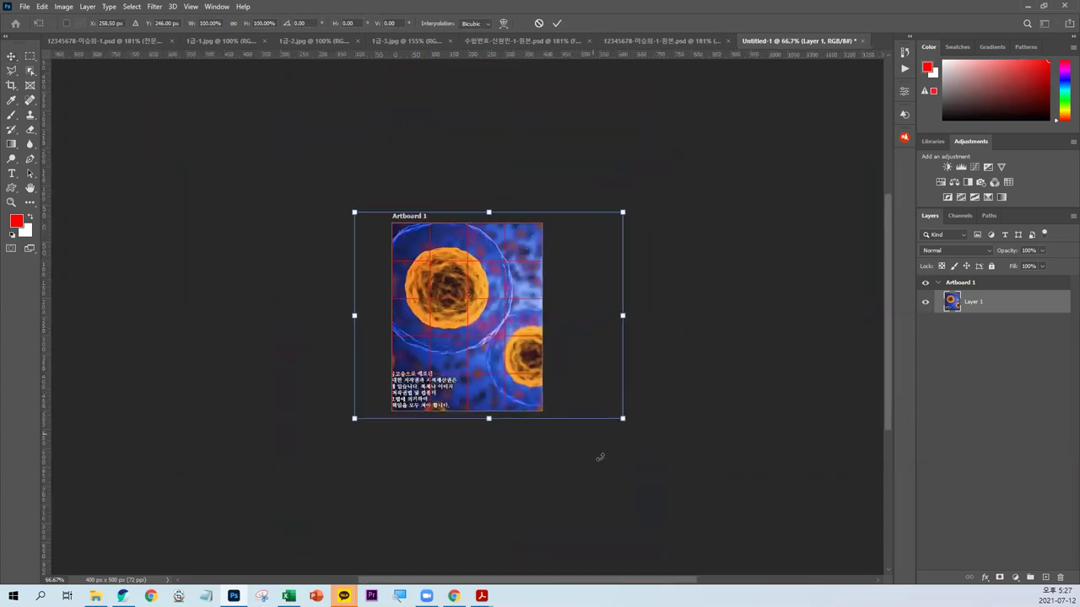
drag(622, 418, 616, 413)
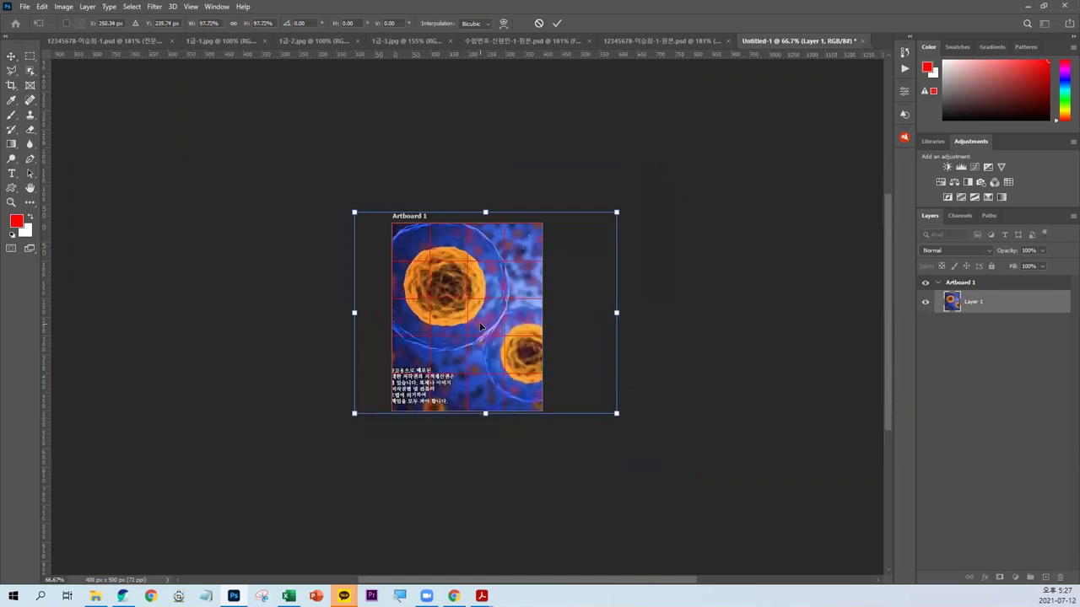
drag(479, 326, 486, 332)
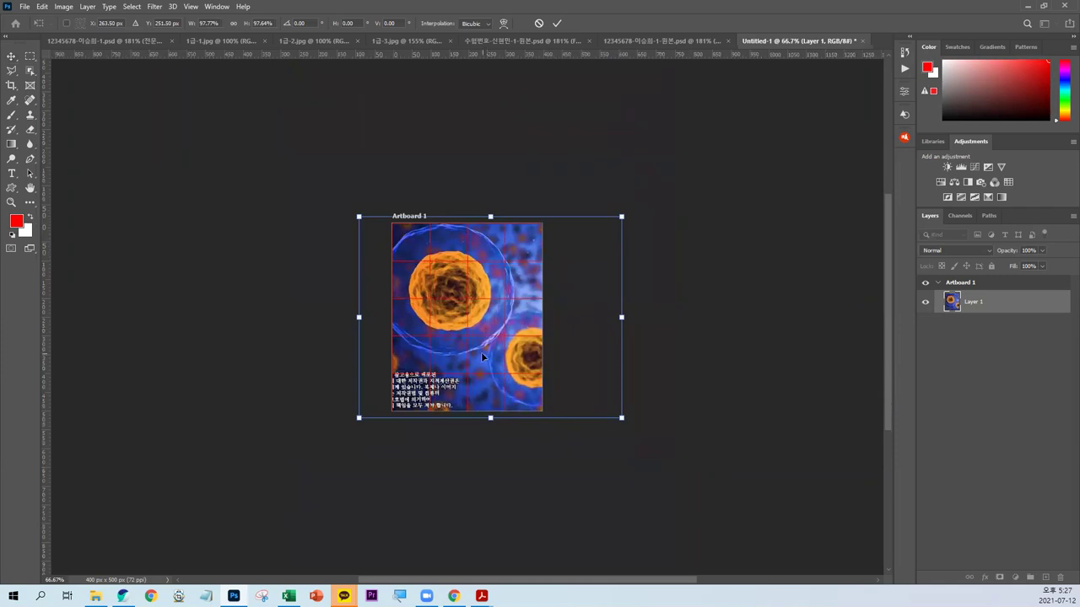
key(Return)
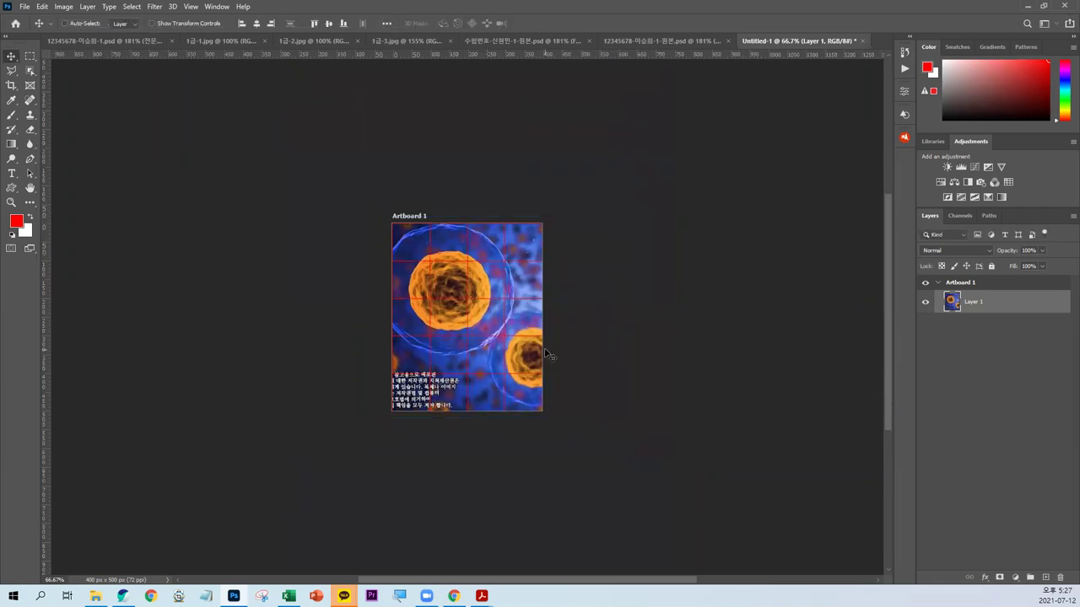
key(ctrl+0)
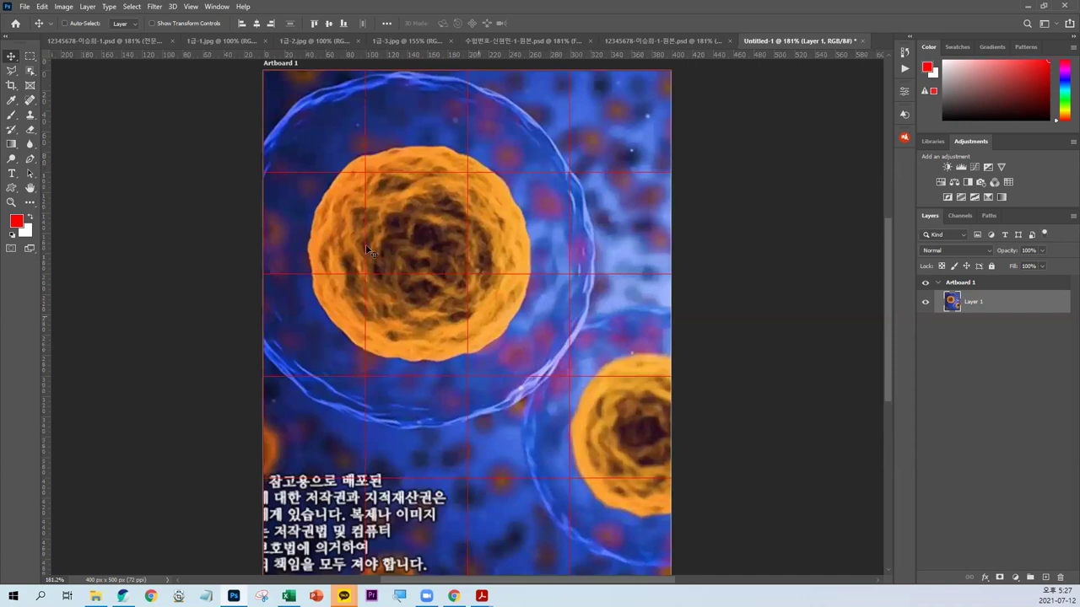
Step: Apply the Filter Gallery's Cutout filter (levels 4, simplicity 4, fidelity 2) to the cell photo
click(153, 7)
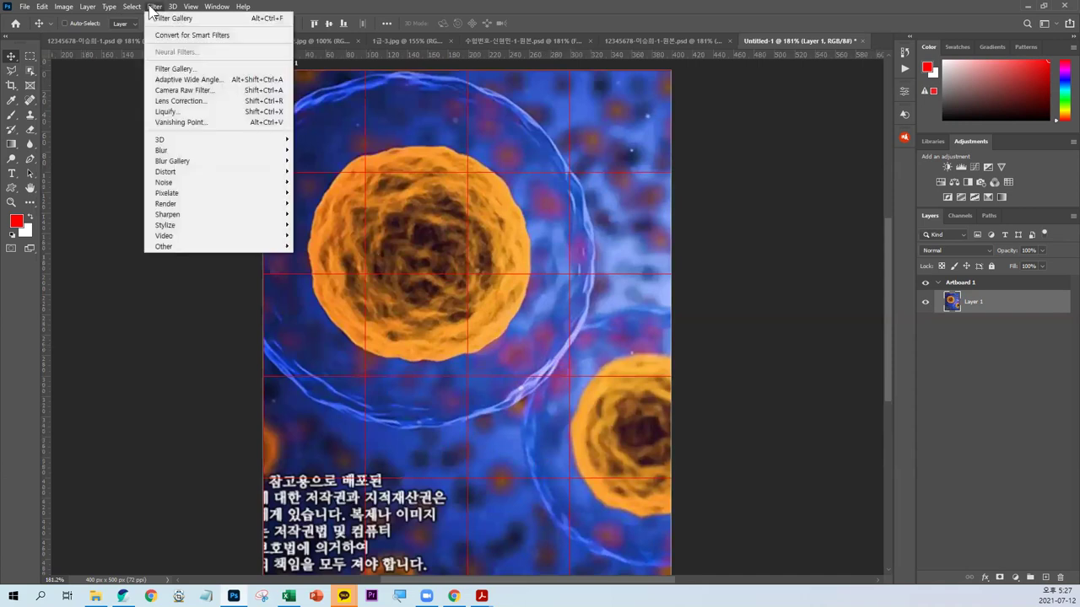
click(359, 151)
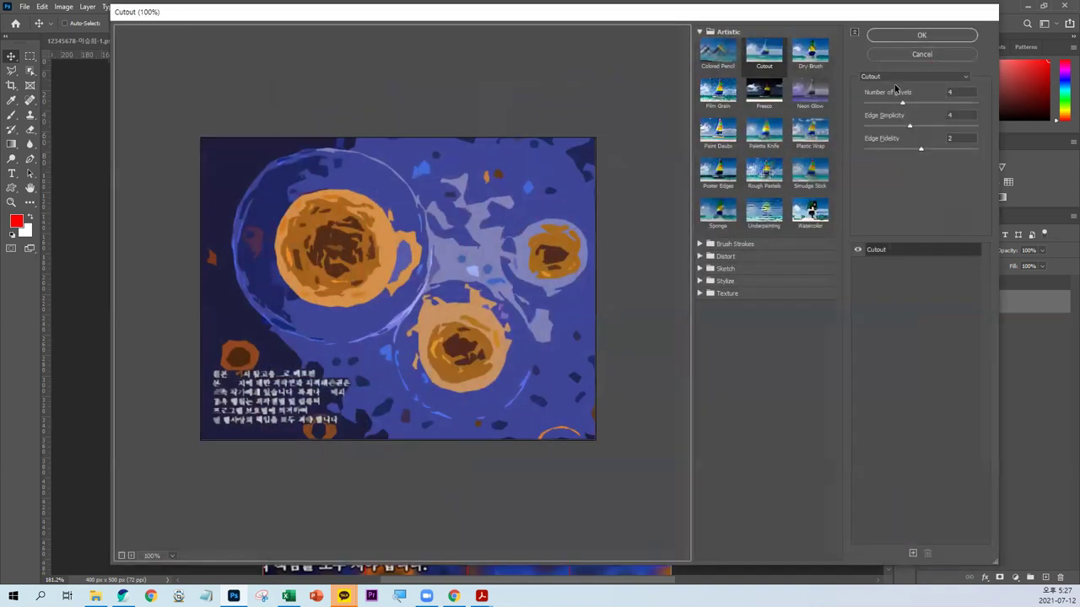
click(900, 77)
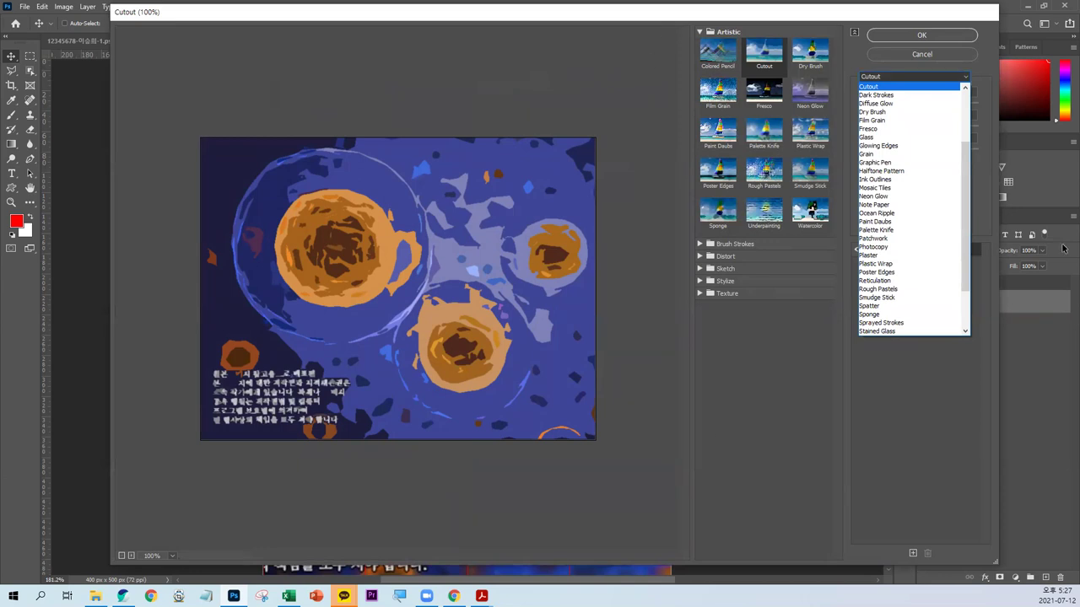
scroll(911, 211, up, 3)
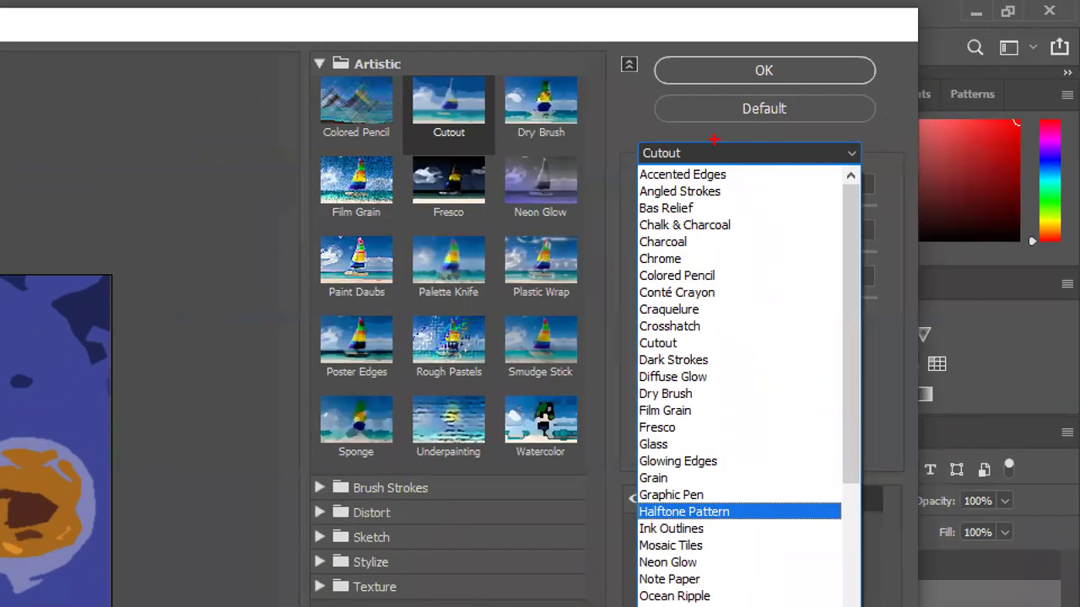
drag(714, 141, 665, 158)
drag(629, 357, 643, 335)
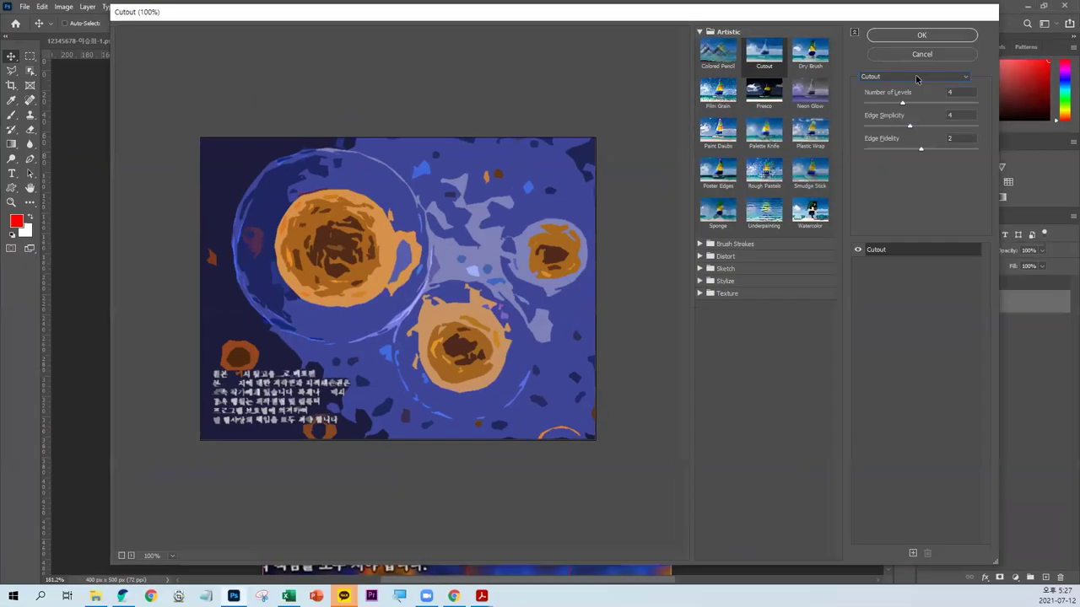
click(921, 37)
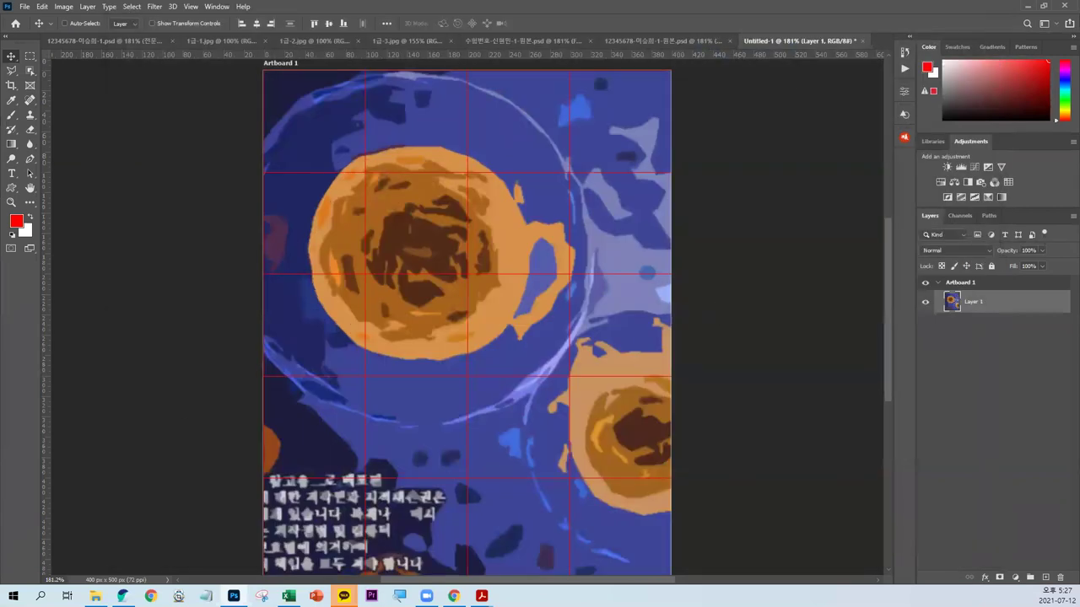
mouse_move(481, 596)
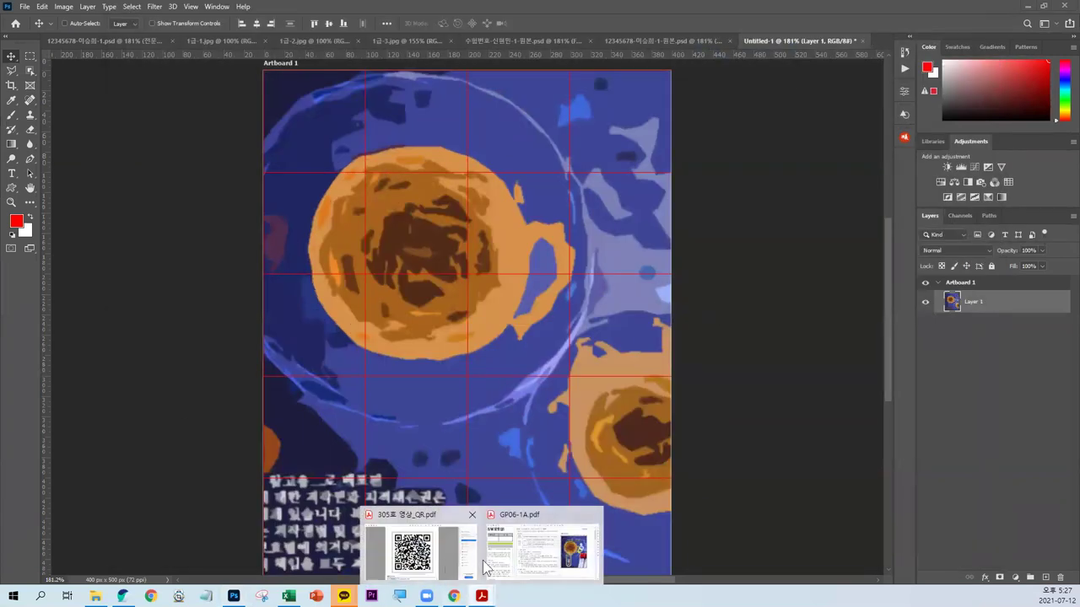
Step: Close 305호 영상_QR.pdf in Acrobat, review the Save Path condition, and return to Photoshop
click(485, 568)
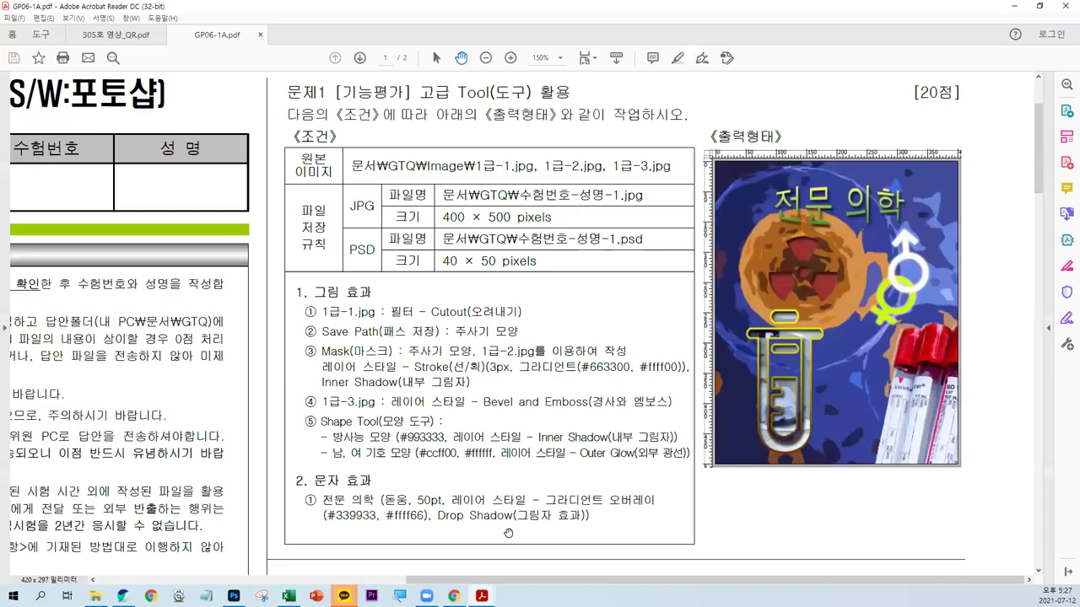
click(160, 36)
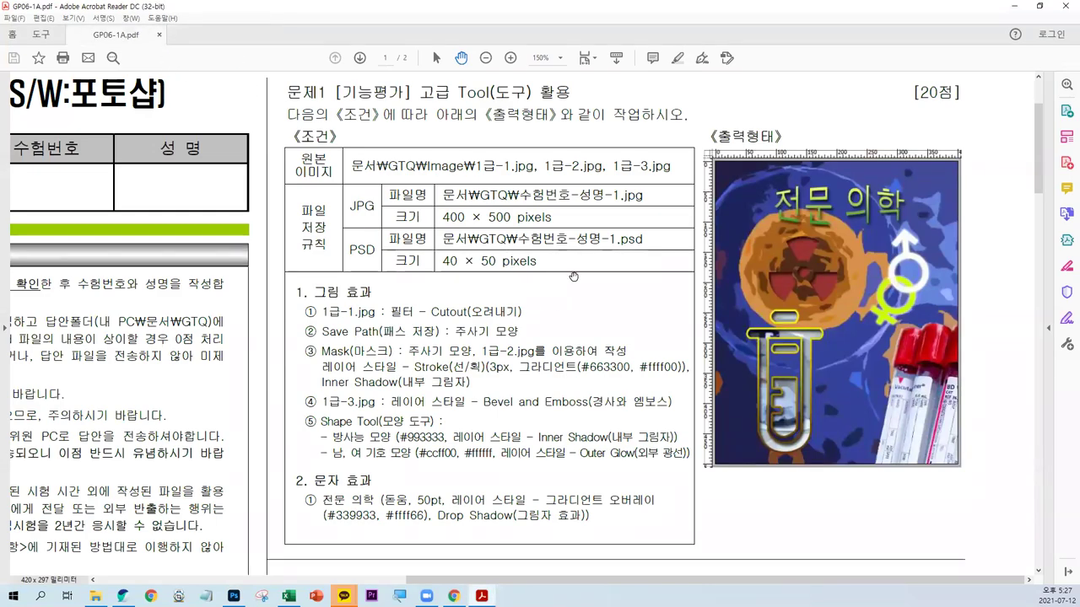
mouse_move(309, 342)
mouse_down()
mouse_move(514, 344)
mouse_move(498, 315)
mouse_move(314, 319)
mouse_up()
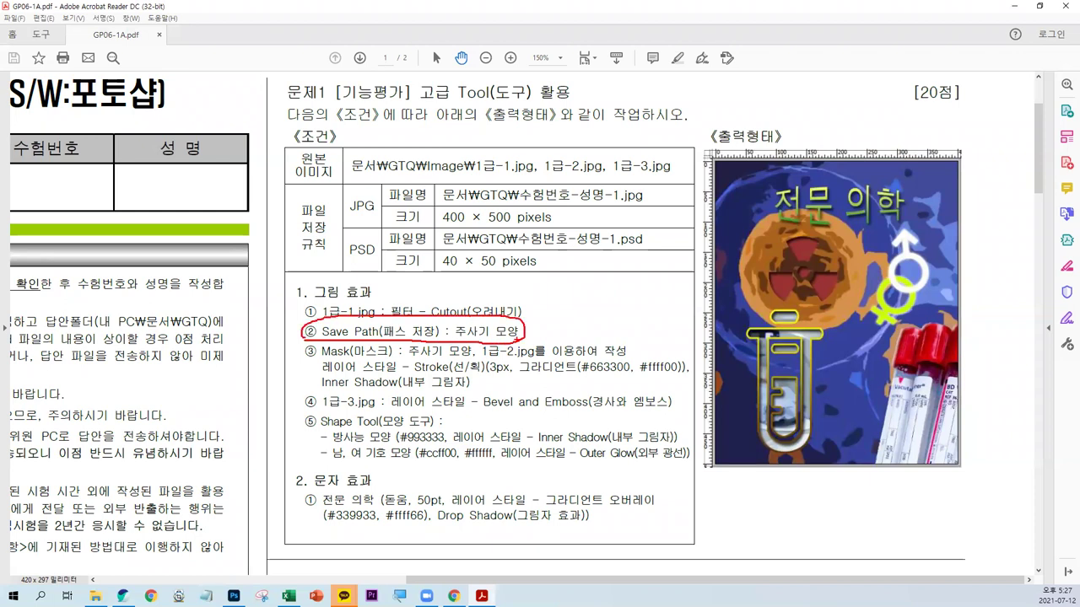
mouse_move(824, 341)
mouse_down()
mouse_move(727, 410)
mouse_move(806, 436)
mouse_up()
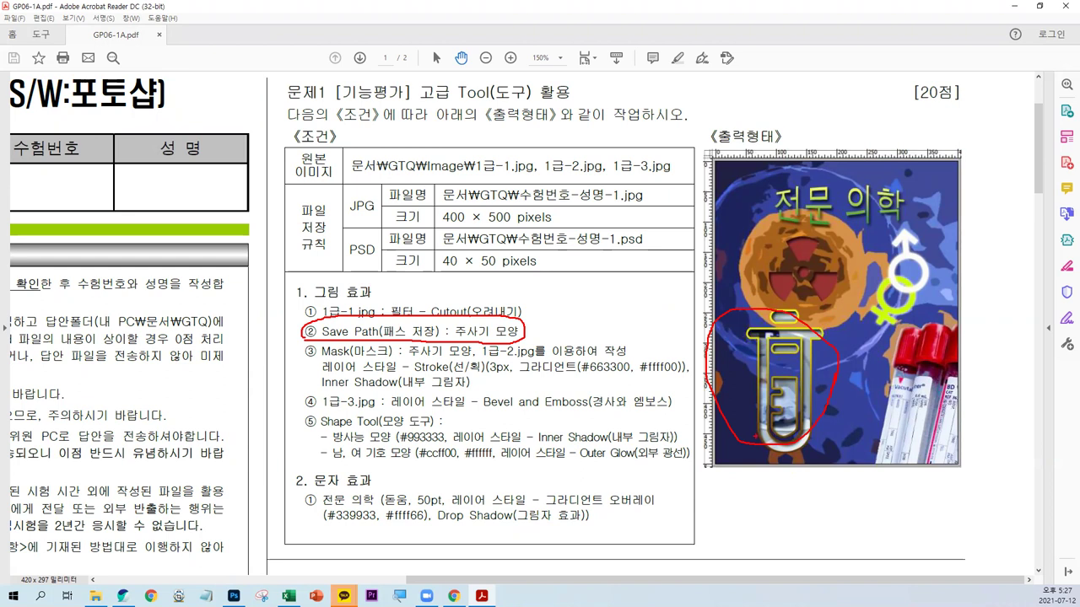
key(Escape)
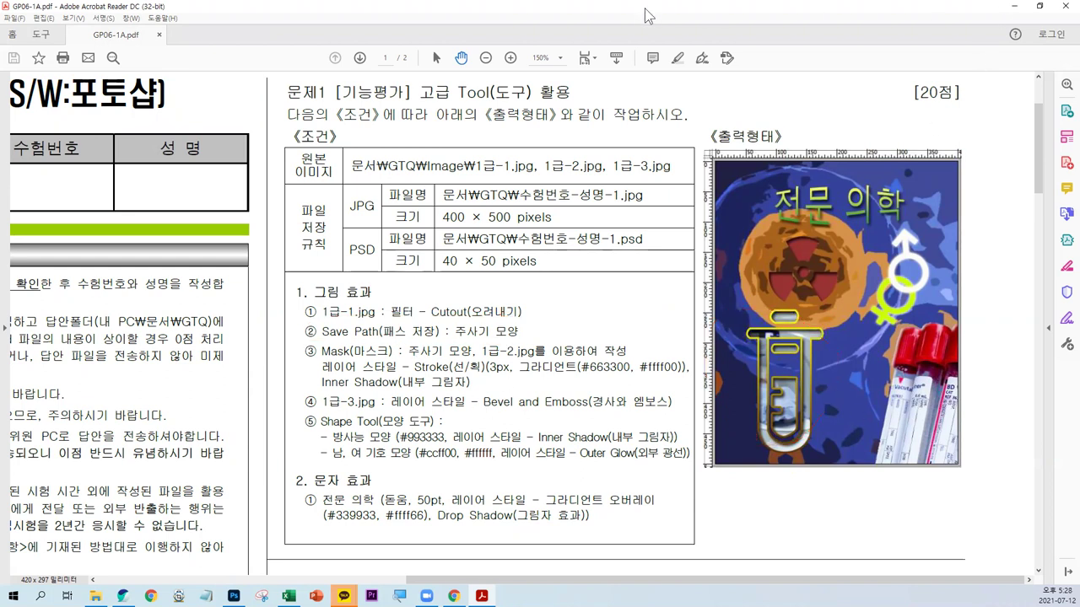
key(alt+Tab)
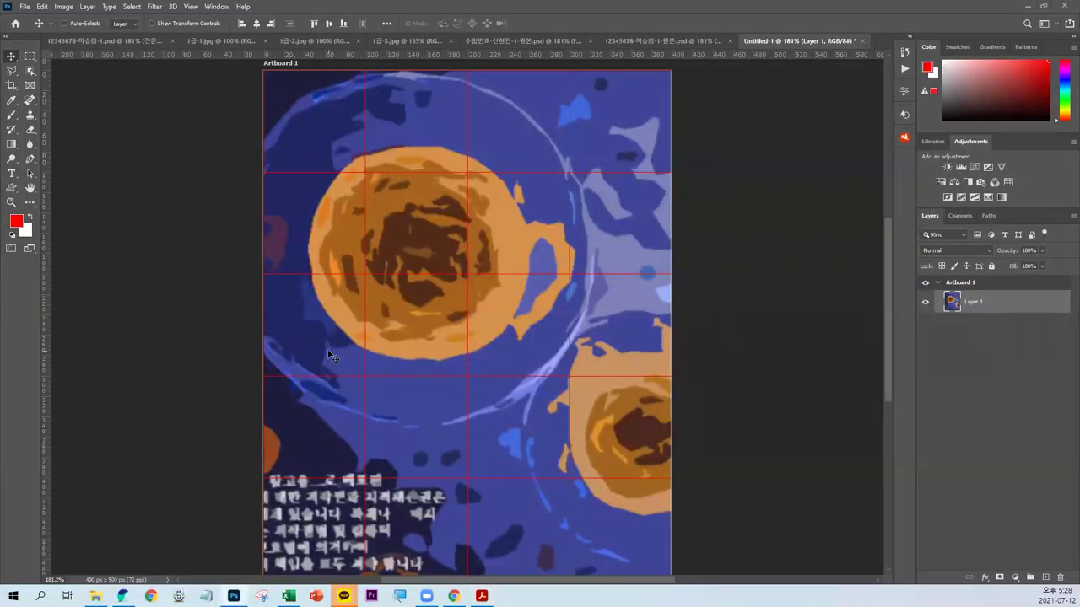
Step: Draw a red 121×21 px rectangle across the artwork
click(11, 187)
click(52, 188)
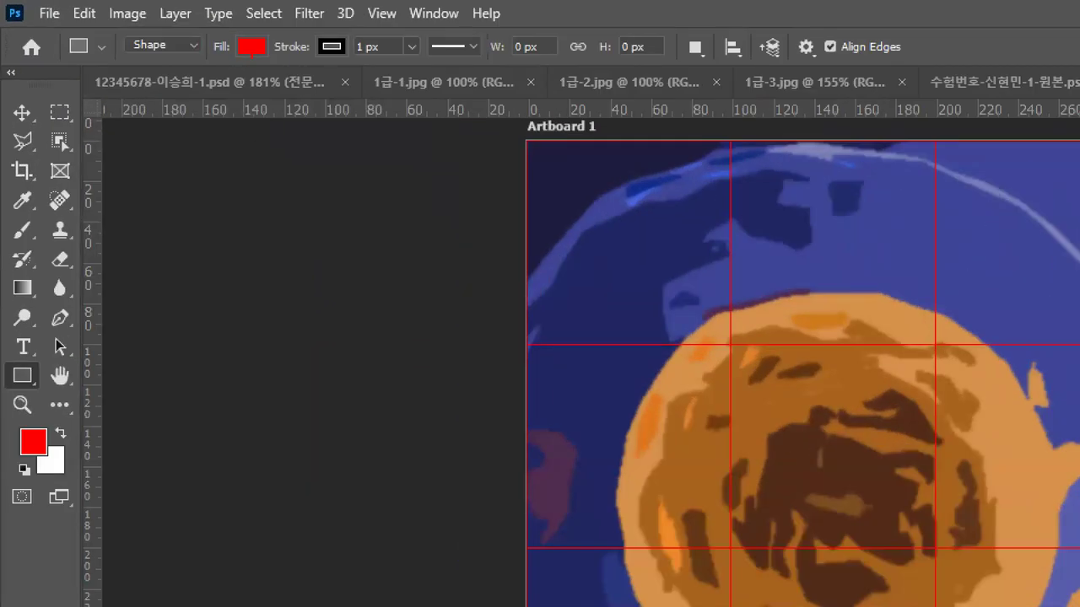
drag(250, 81, 251, 189)
drag(351, 118, 363, 152)
drag(330, 49, 318, 86)
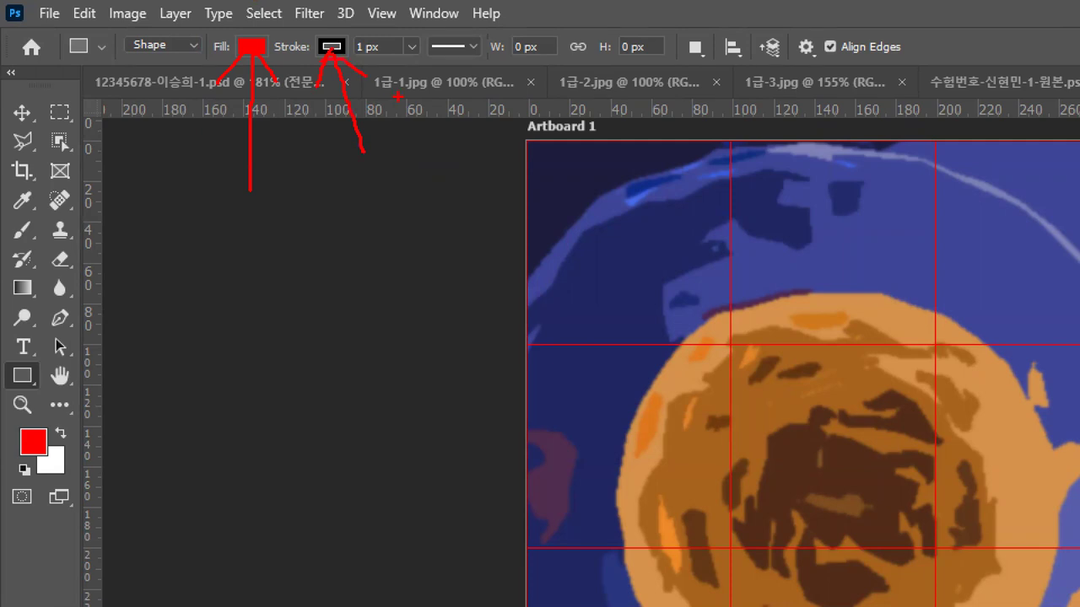
key(Escape)
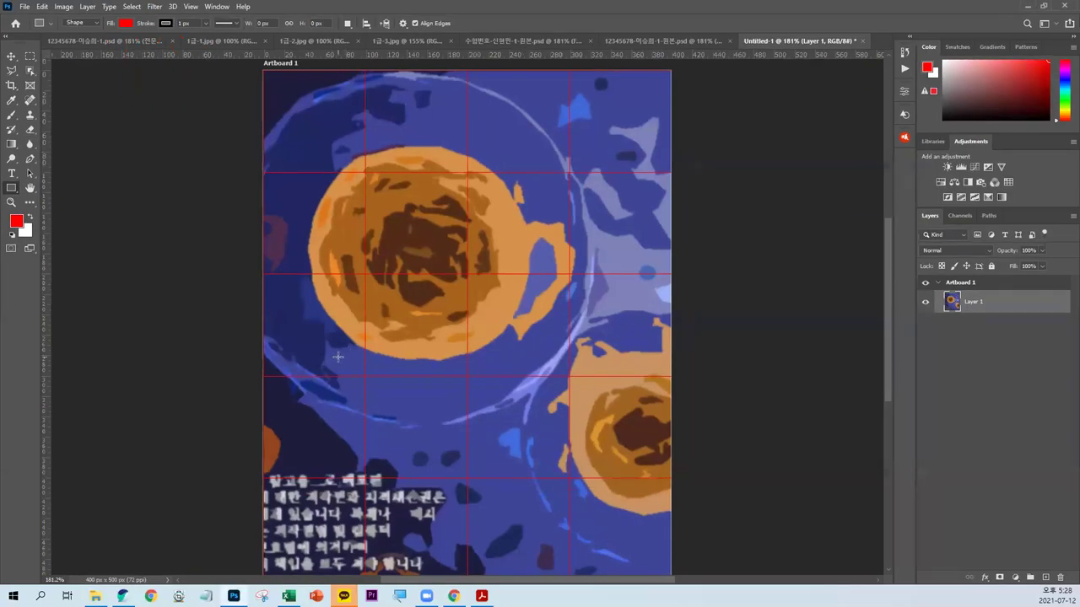
drag(328, 354, 450, 374)
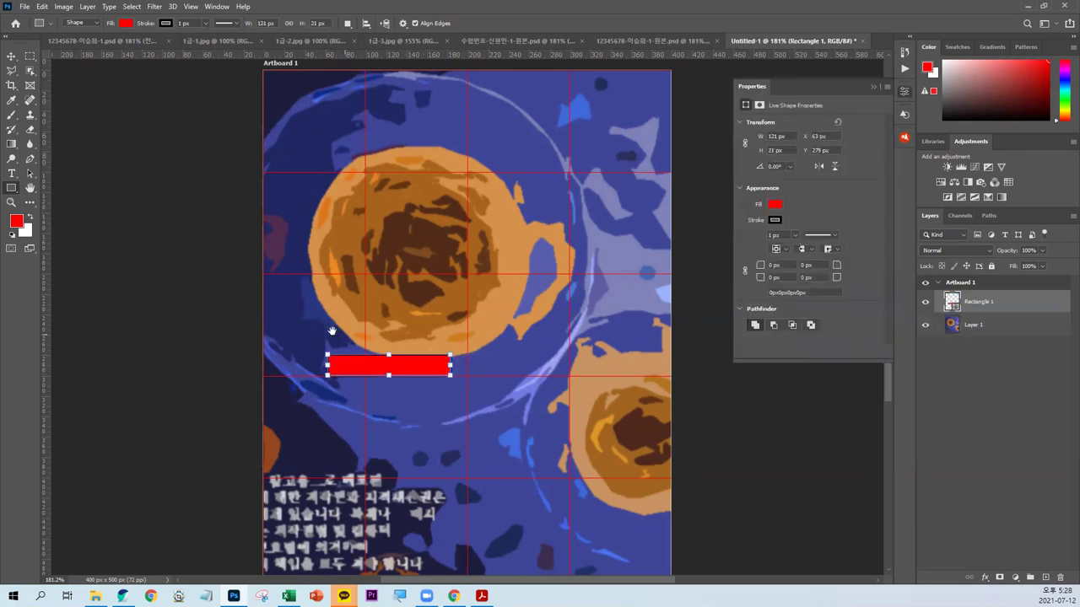
Step: Round the bar's corners to a 10 px radius, making it a pill
drag(305, 316, 474, 417)
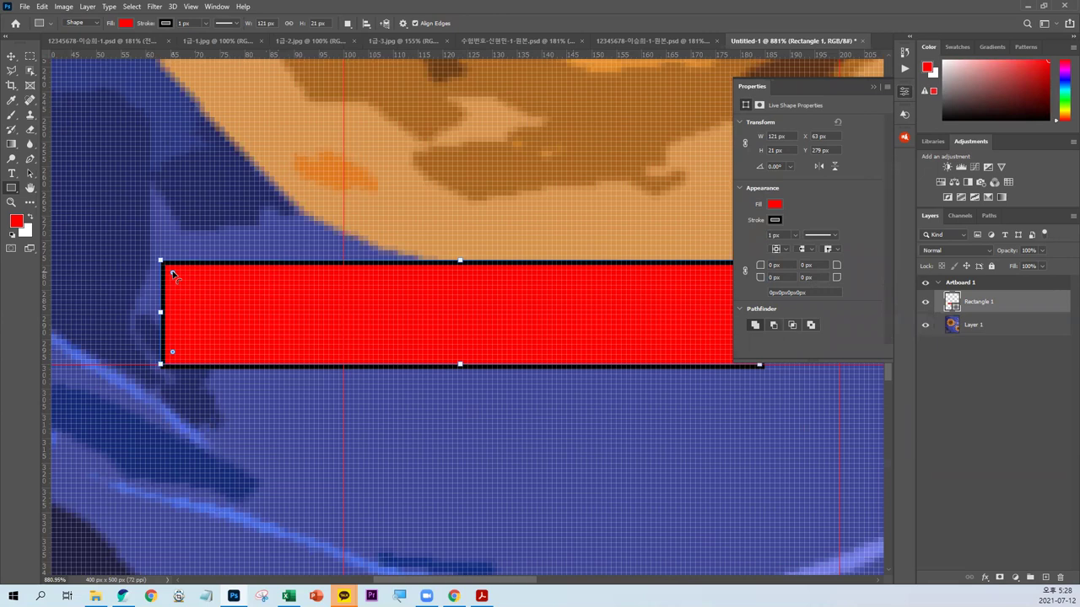
drag(172, 274, 213, 309)
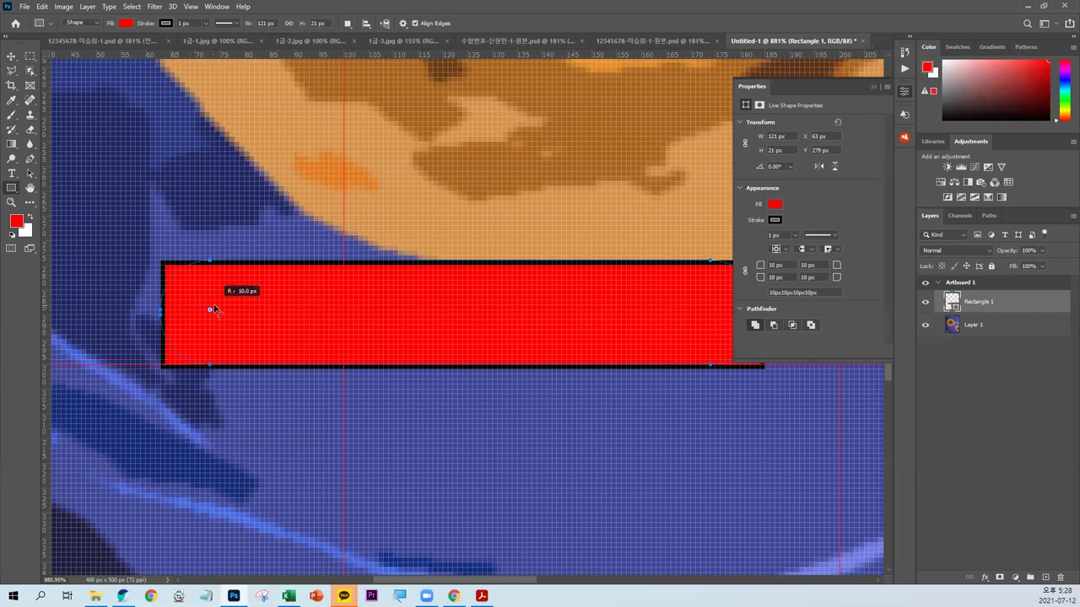
drag(214, 309, 213, 310)
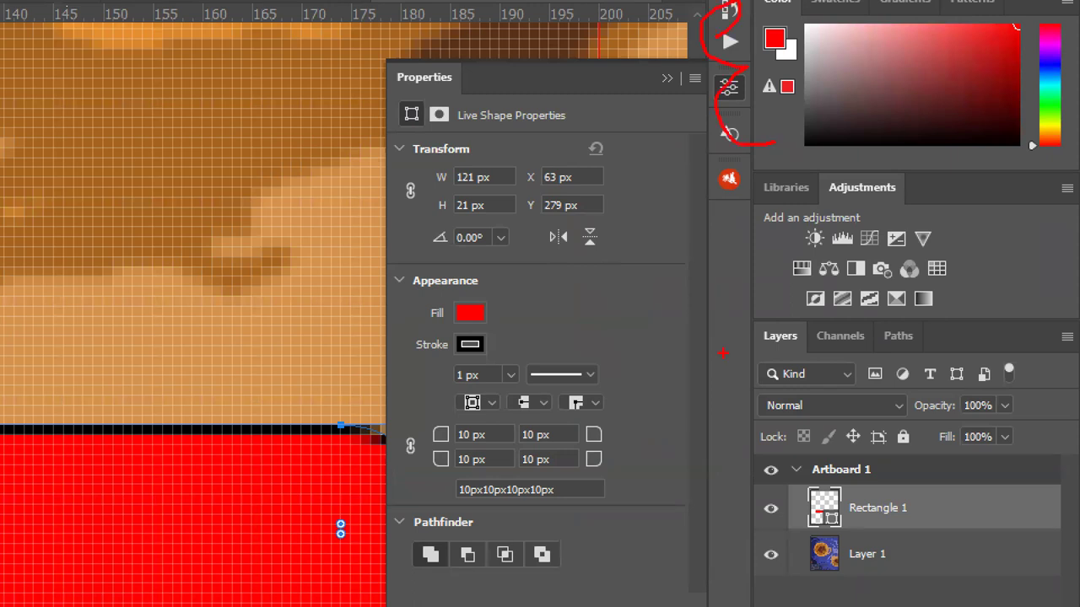
drag(384, 429, 393, 470)
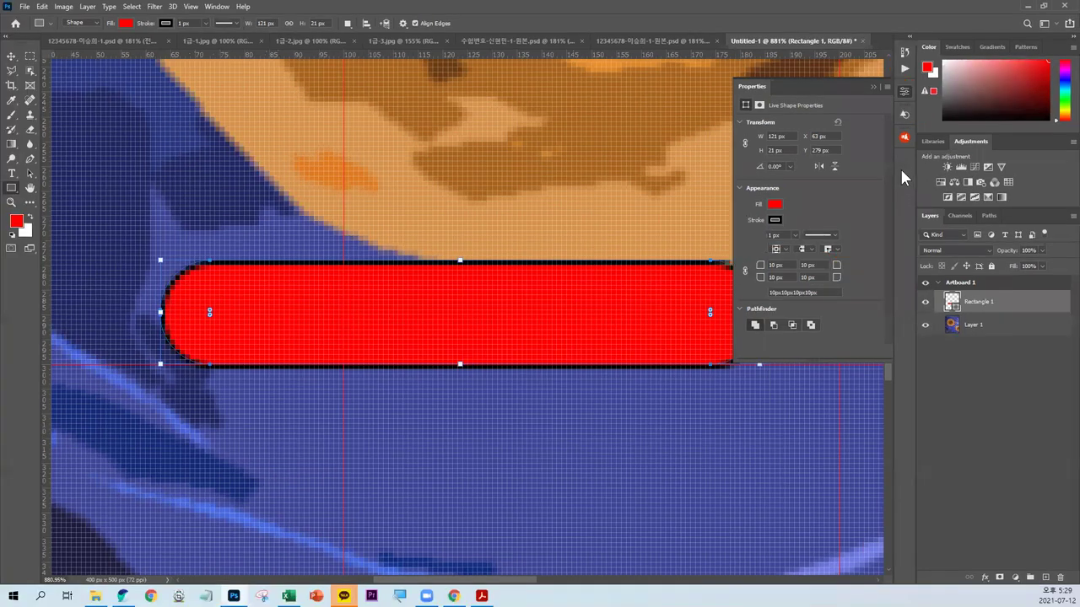
click(903, 90)
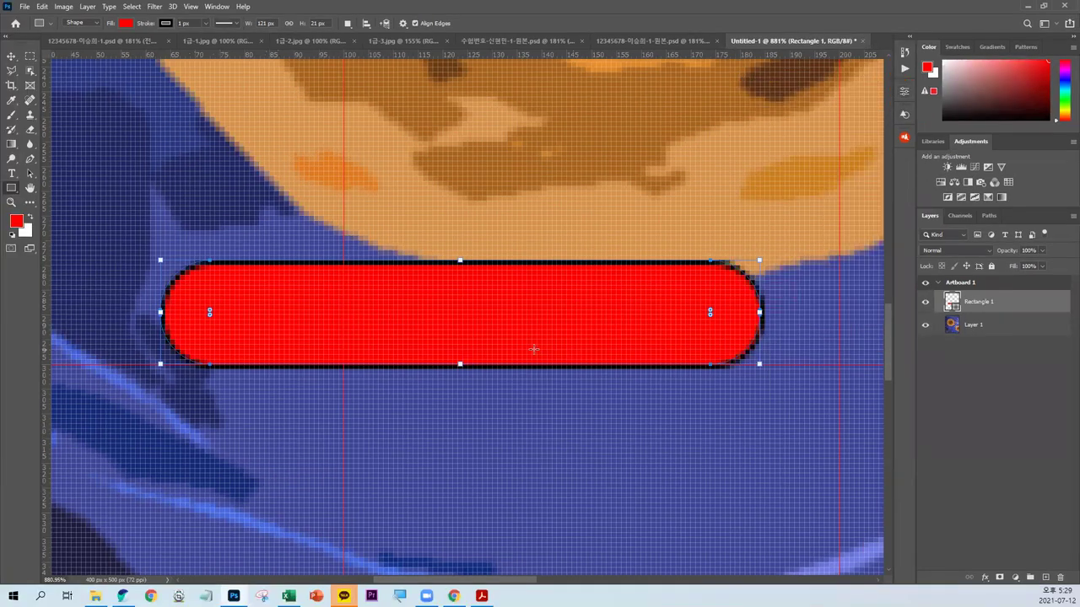
scroll(533, 348, down, 1)
scroll(533, 350, down, 1)
Step: Draw a second red rectangle above the first bar and round its corners
scroll(533, 350, down, 1)
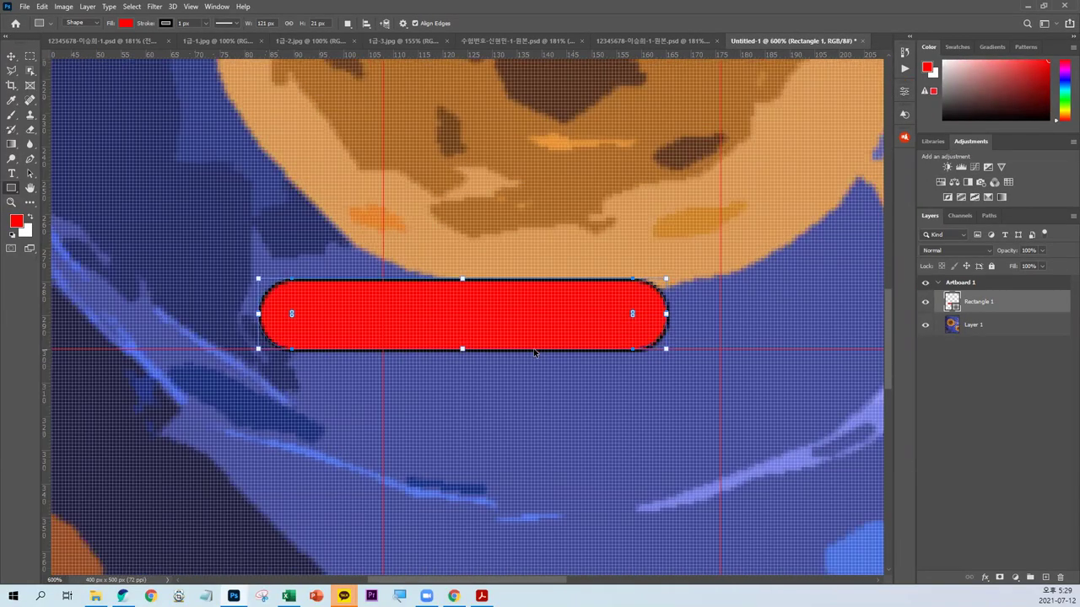
scroll(533, 350, down, 2)
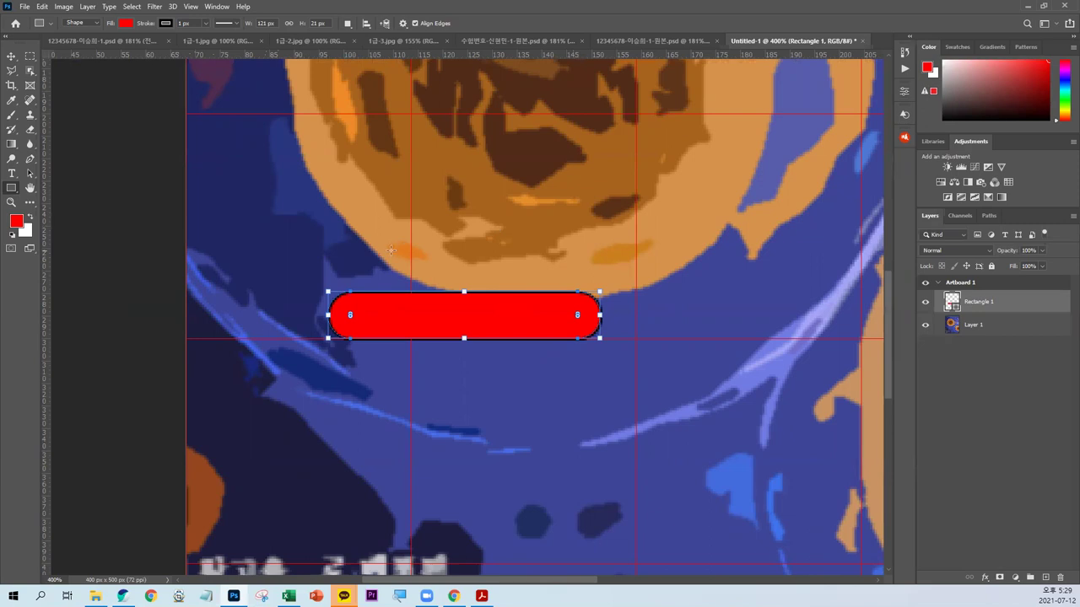
drag(391, 235, 544, 279)
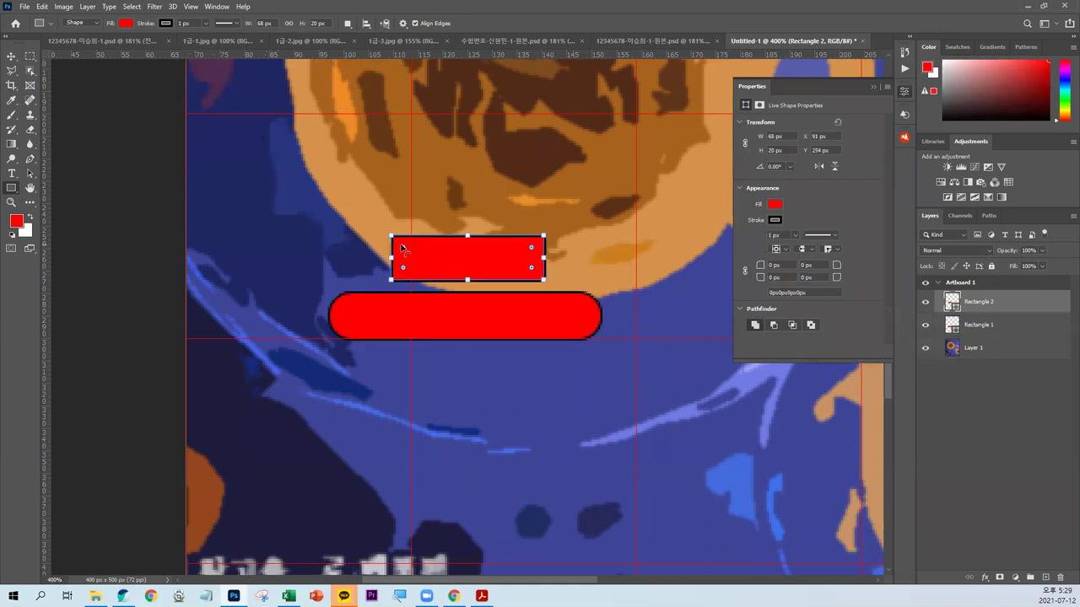
drag(403, 248, 420, 258)
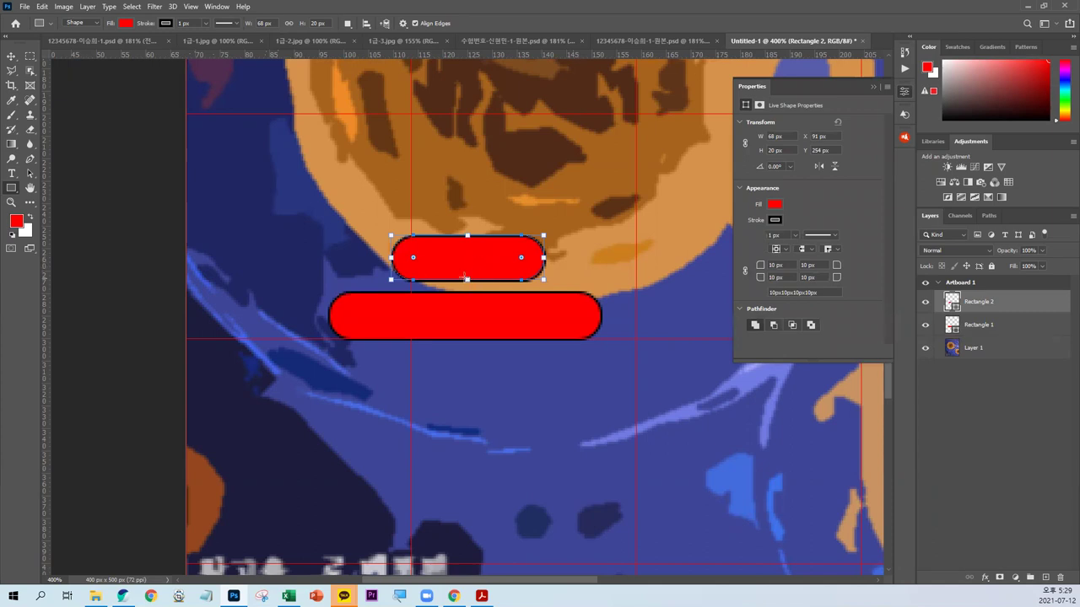
Step: Narrow the small pill from both sides to 61×18 px
key(ctrl+minus)
key(ctrl+minus)
key(ctrl+minus)
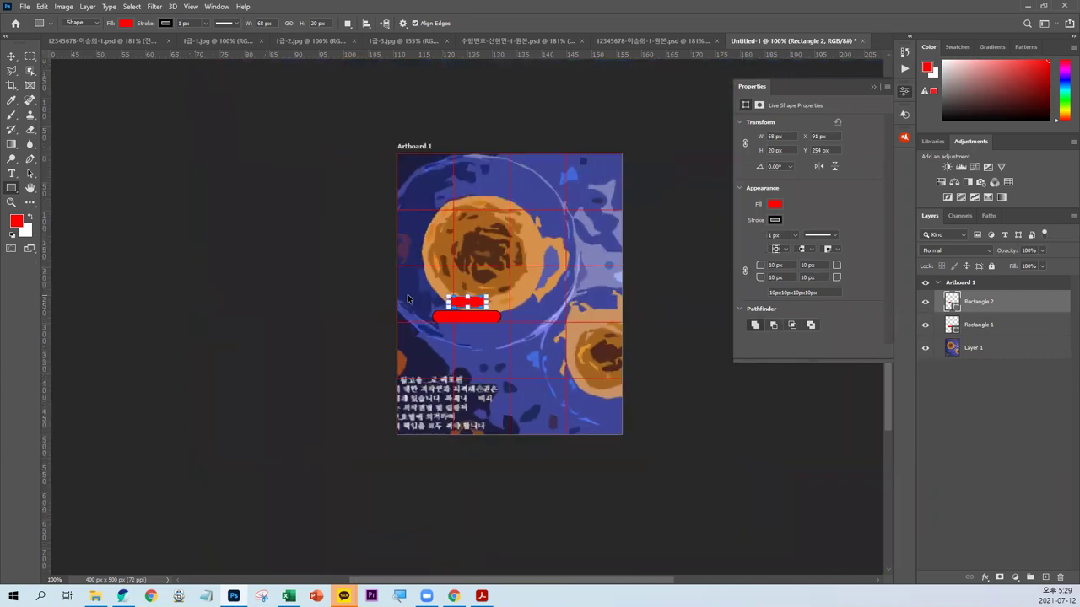
mouse_move(410, 281)
mouse_down()
mouse_move(512, 338)
mouse_move(498, 294)
mouse_up()
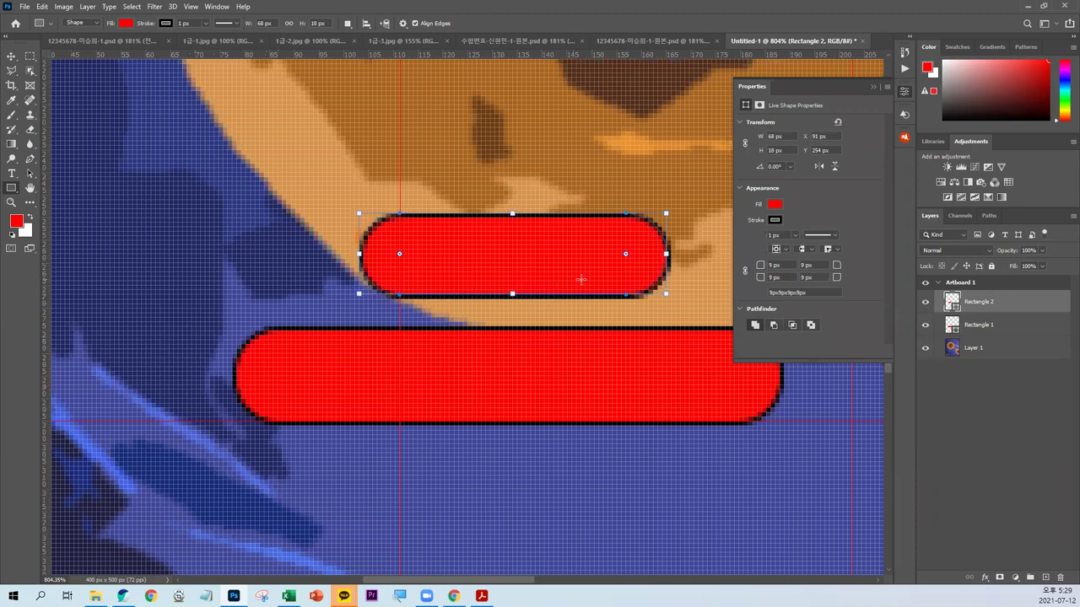
drag(359, 253, 377, 253)
drag(667, 253, 497, 216)
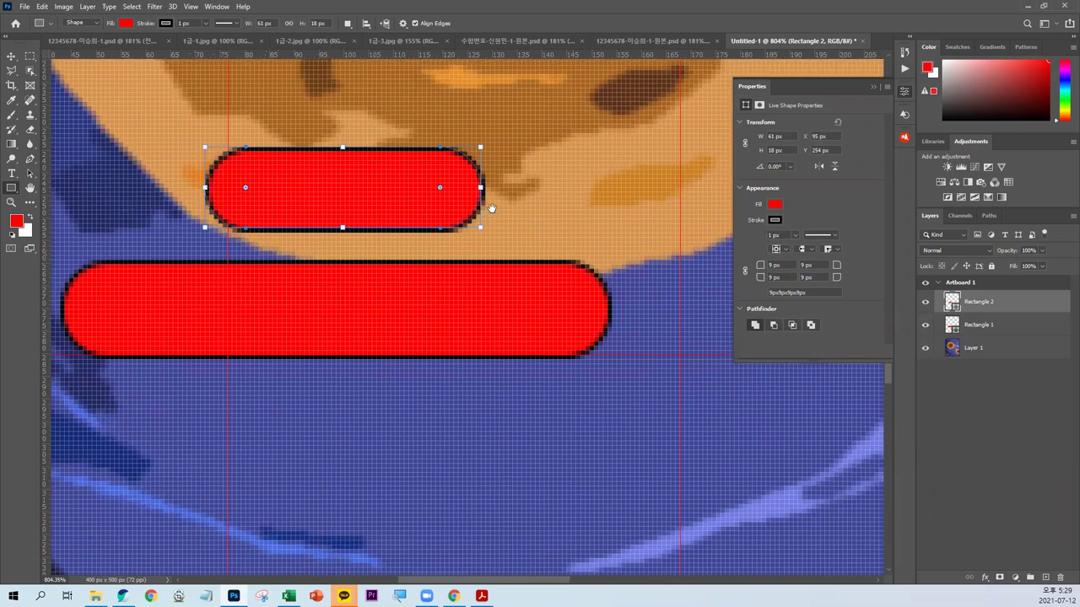
scroll(374, 343, down, 1)
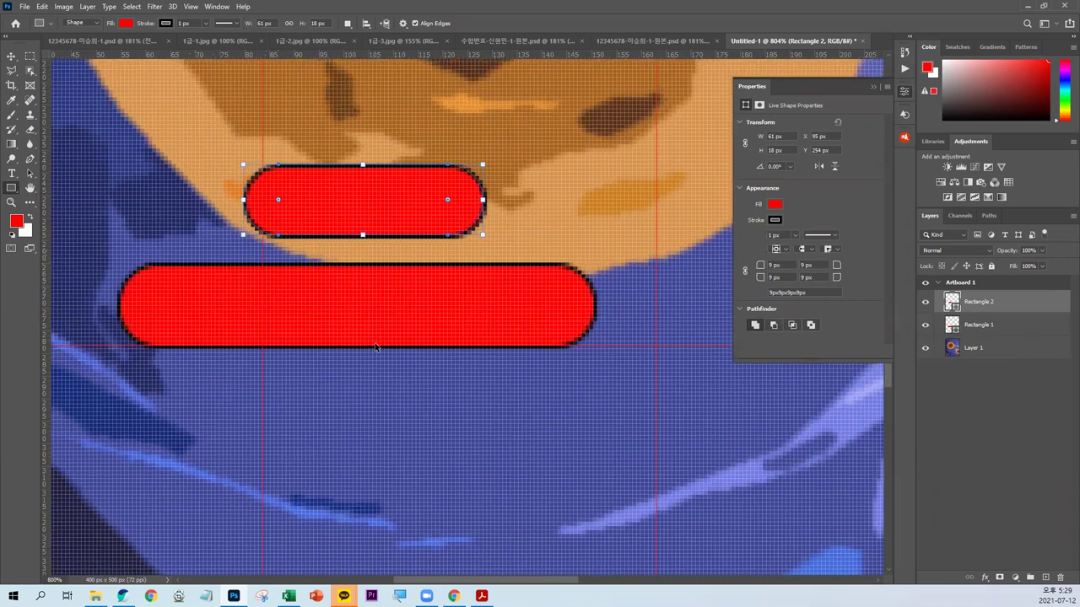
scroll(374, 343, down, 1)
scroll(374, 343, down, 1)
drag(374, 343, 389, 218)
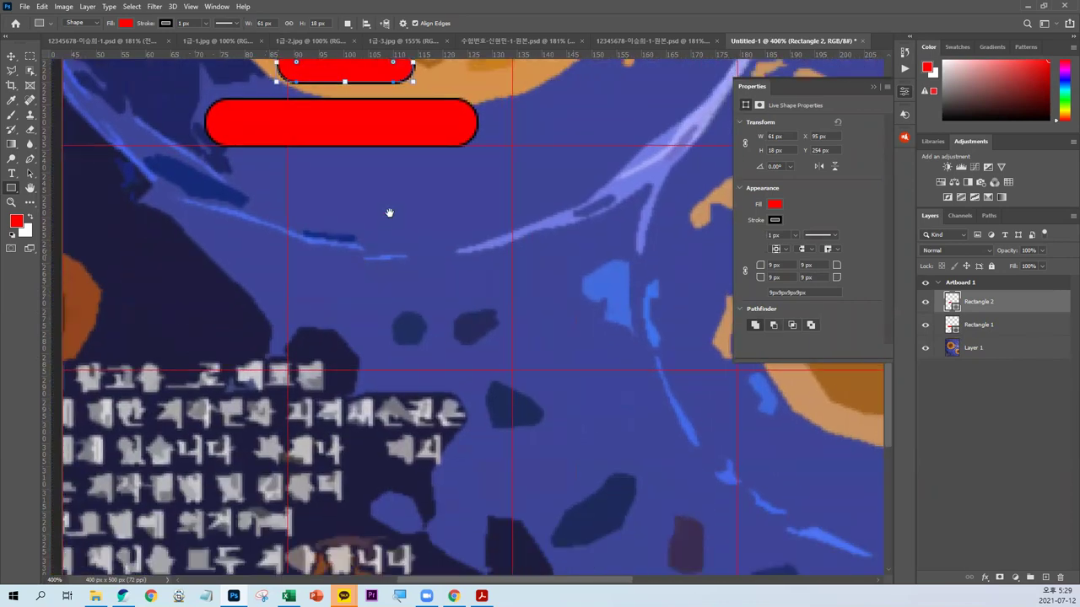
scroll(389, 218, down, 2)
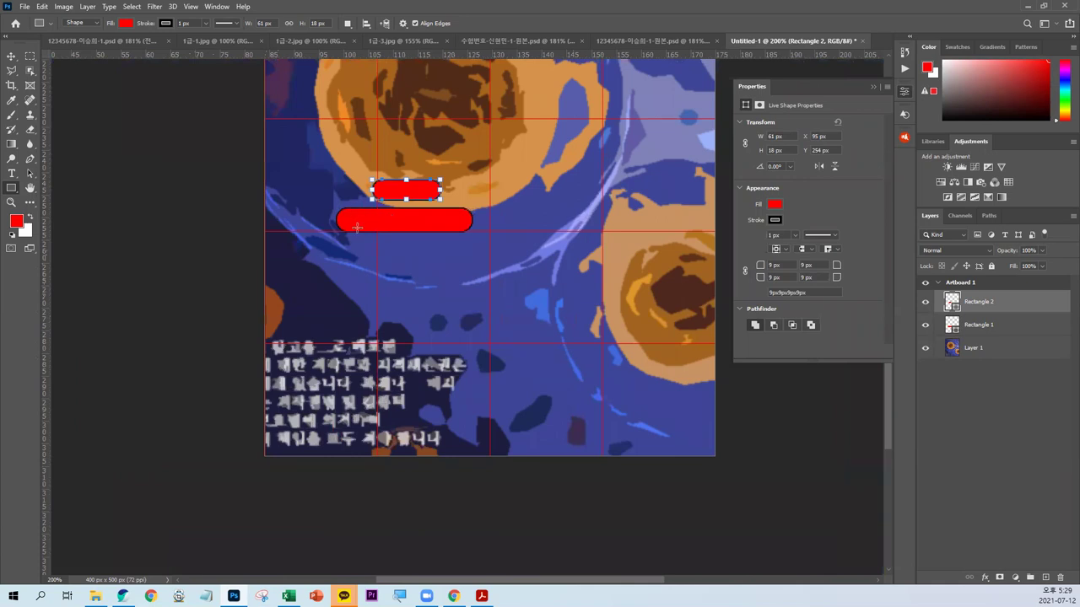
Step: Draw an 88×193 px tube body under the wide bar with ~45 px rounded bottom corners
drag(356, 224, 454, 440)
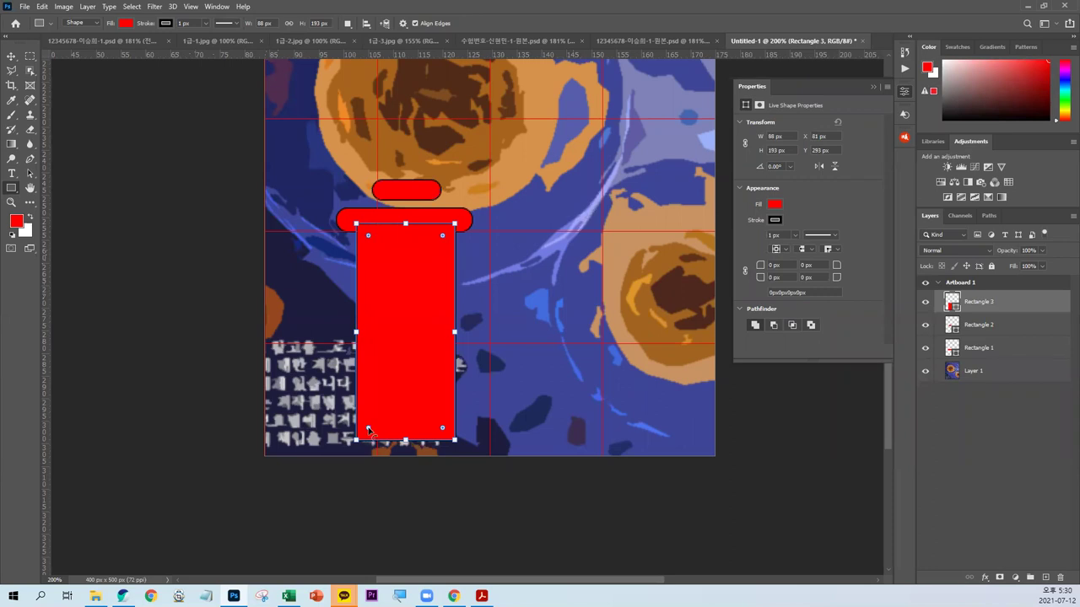
drag(368, 430, 406, 445)
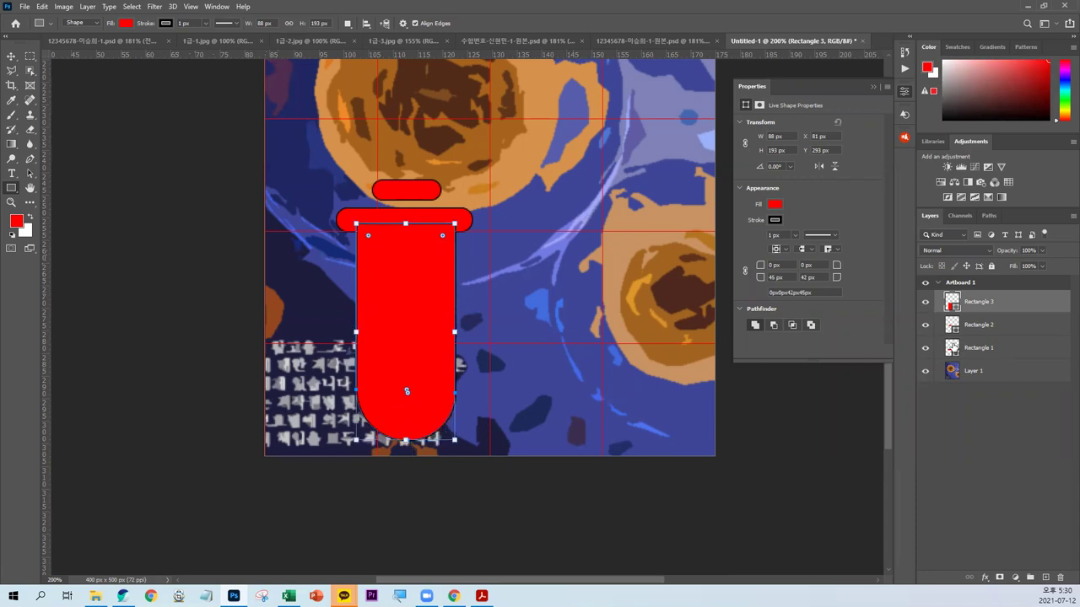
shift+click(1028, 347)
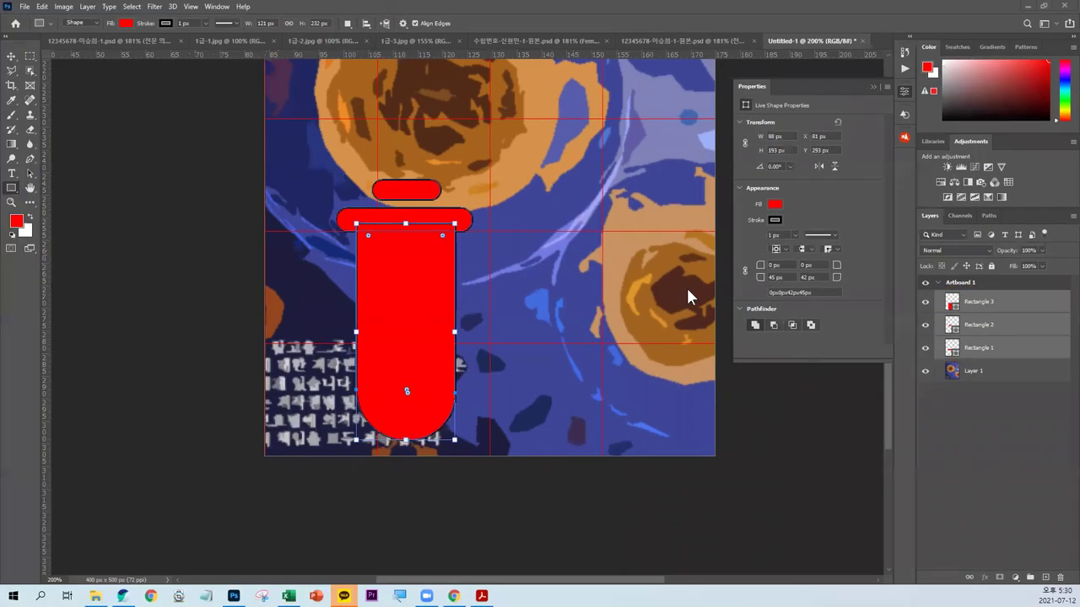
Step: Centre the three tube shapes horizontally and merge them into one 88×232 px Rectangle 3 layer
click(10, 57)
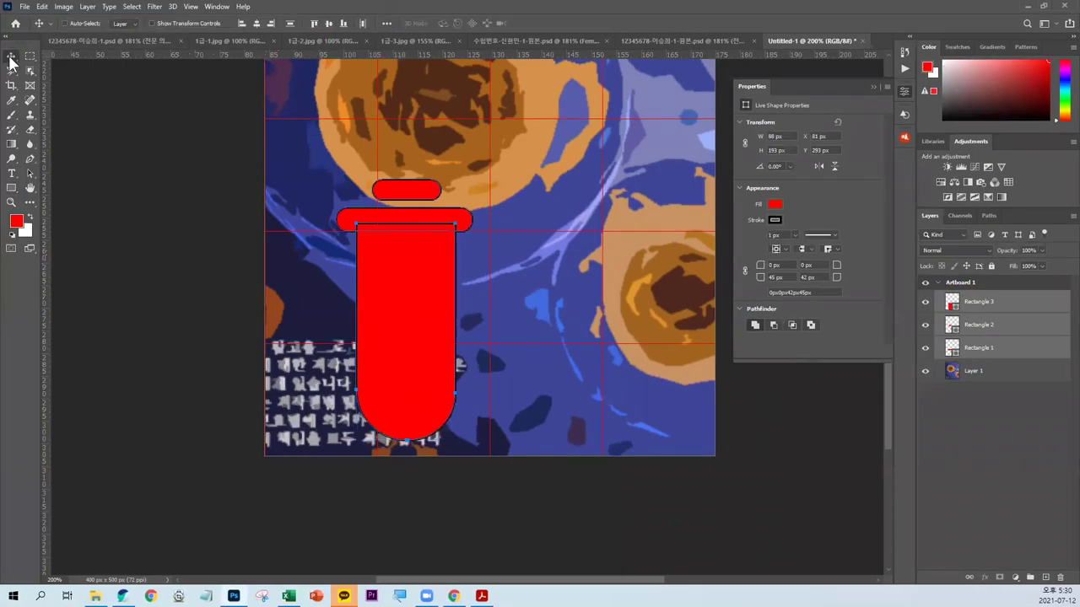
click(258, 23)
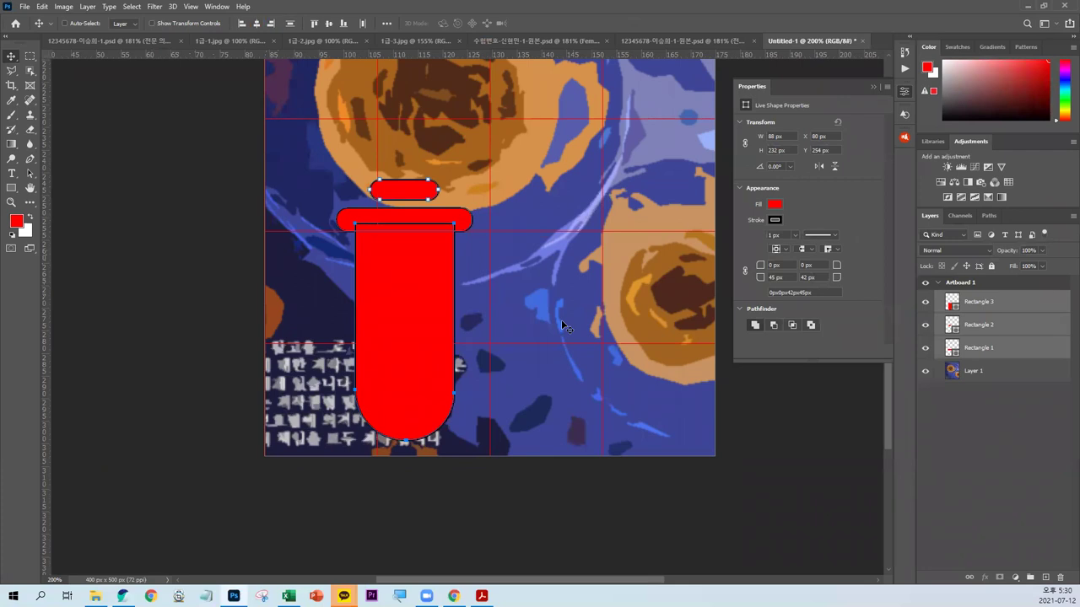
drag(456, 278, 456, 278)
key(ctrl+e)
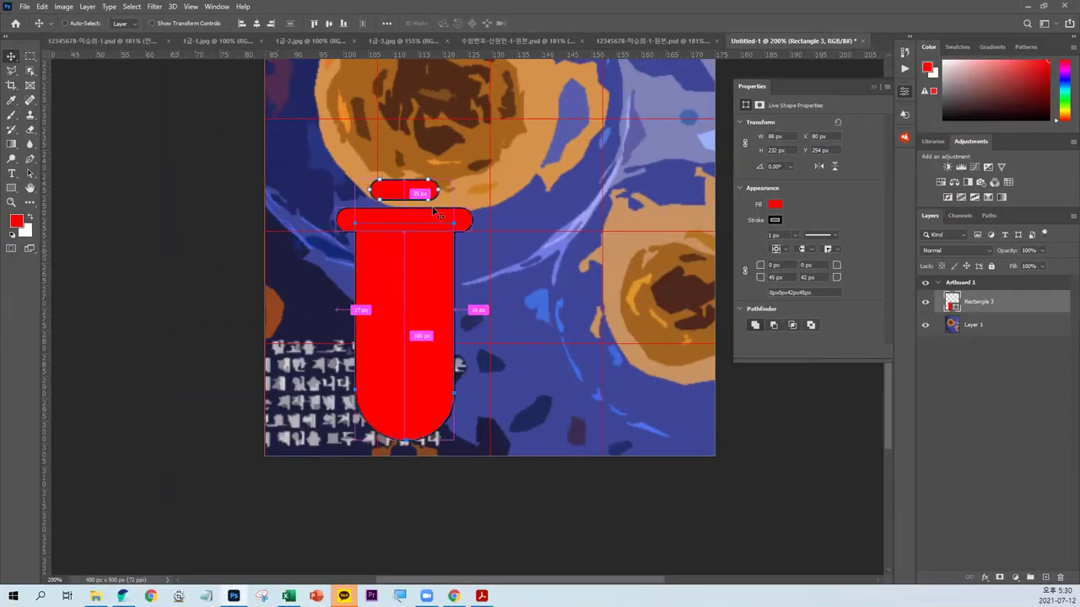
key(ctrl)
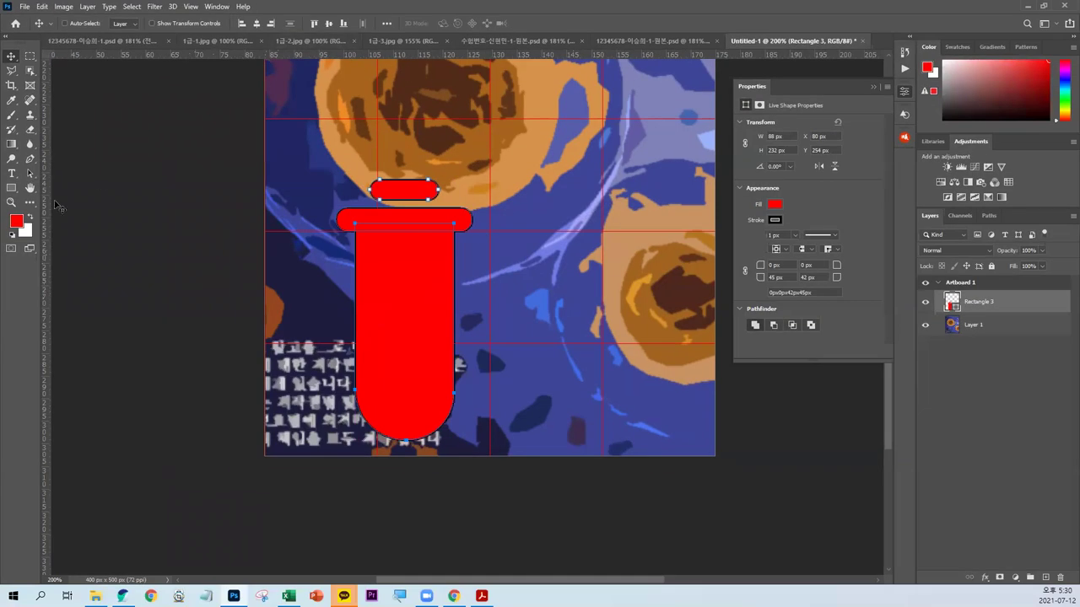
Step: Merge the tube's shape components into one outline, then draw a 51×161 px inner rectangle
click(31, 171)
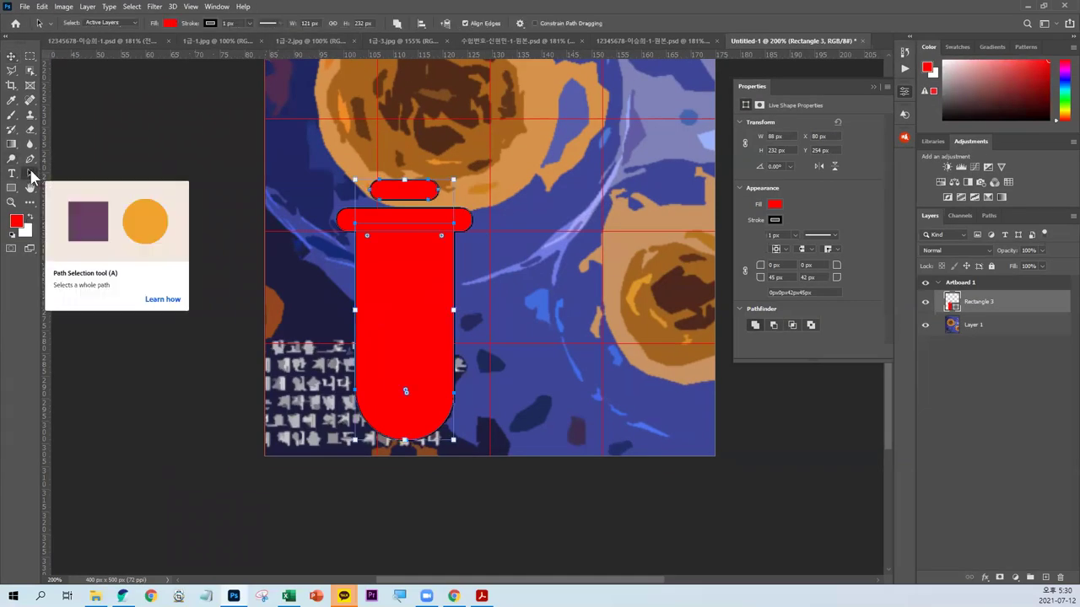
click(404, 219)
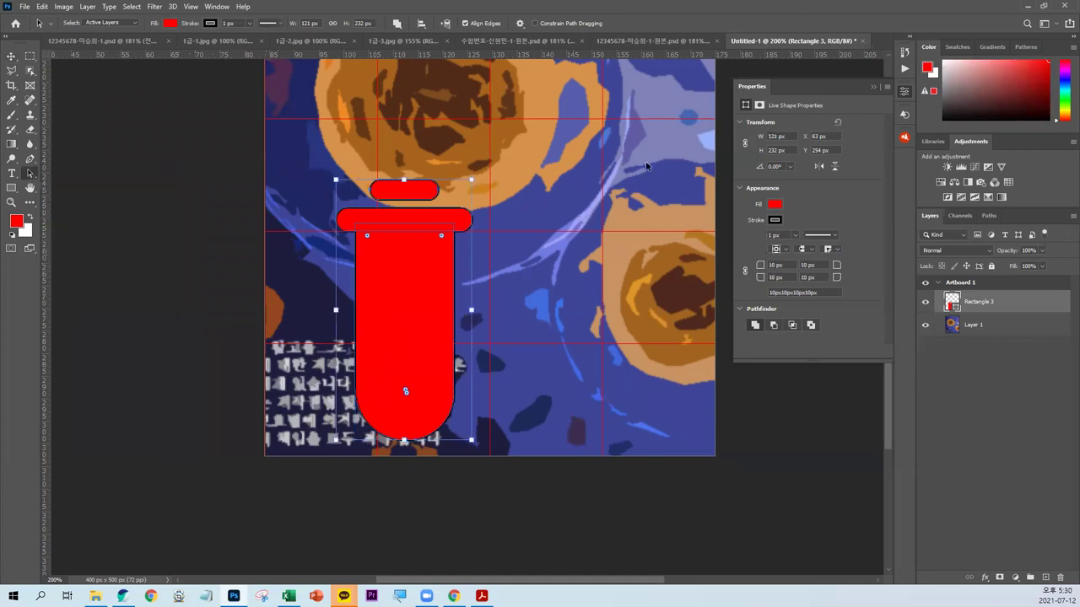
click(397, 22)
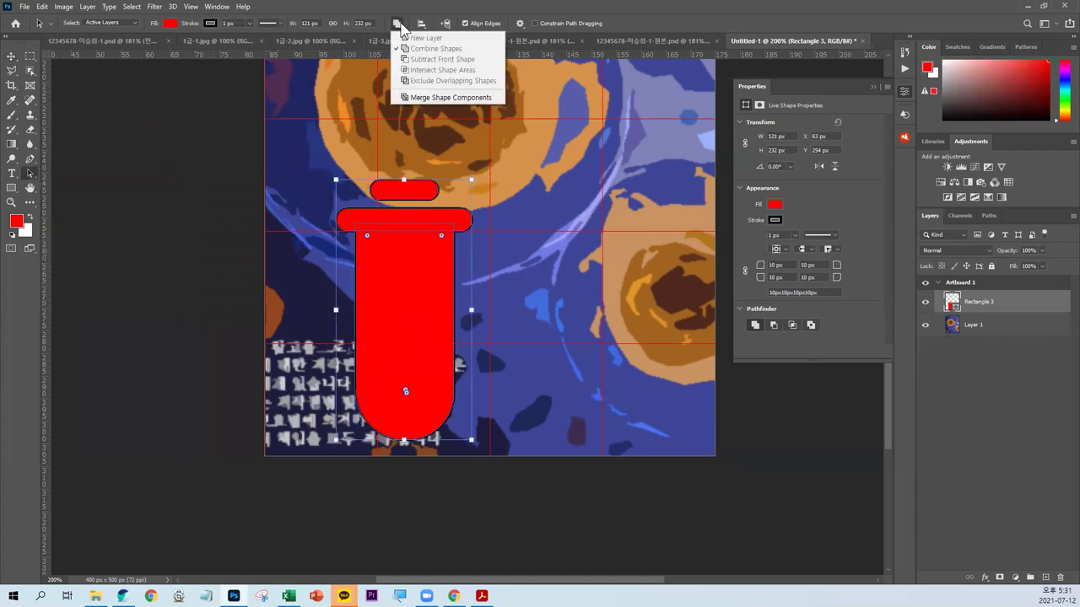
click(433, 98)
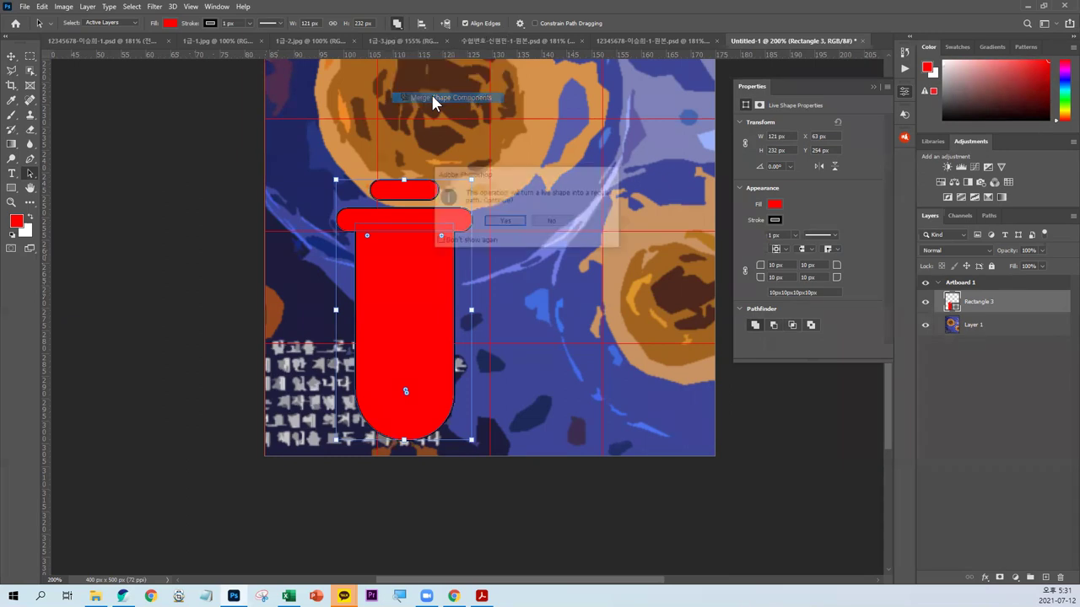
click(512, 220)
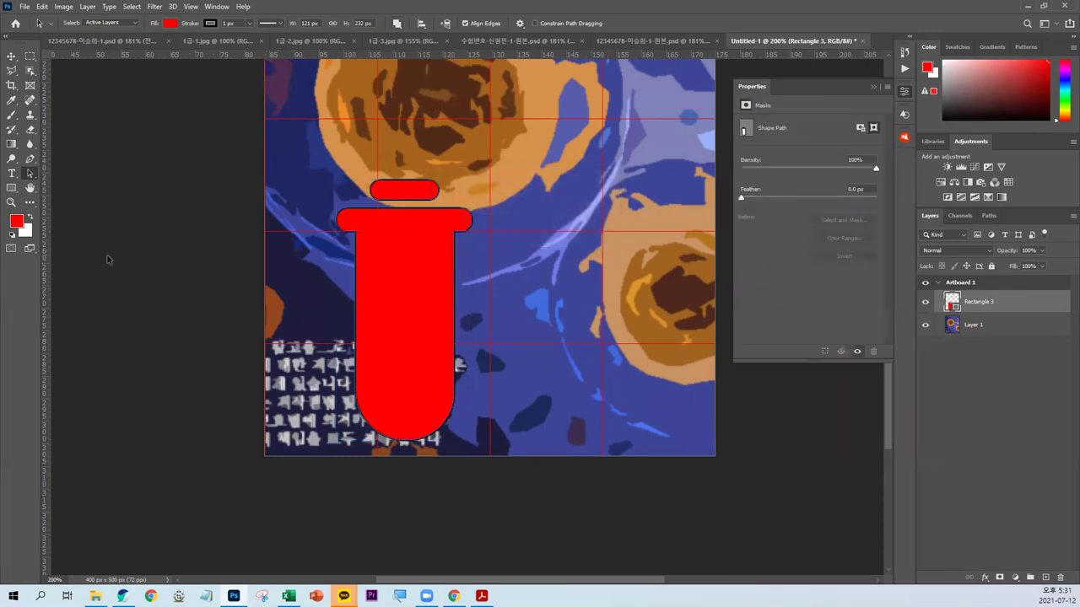
click(11, 189)
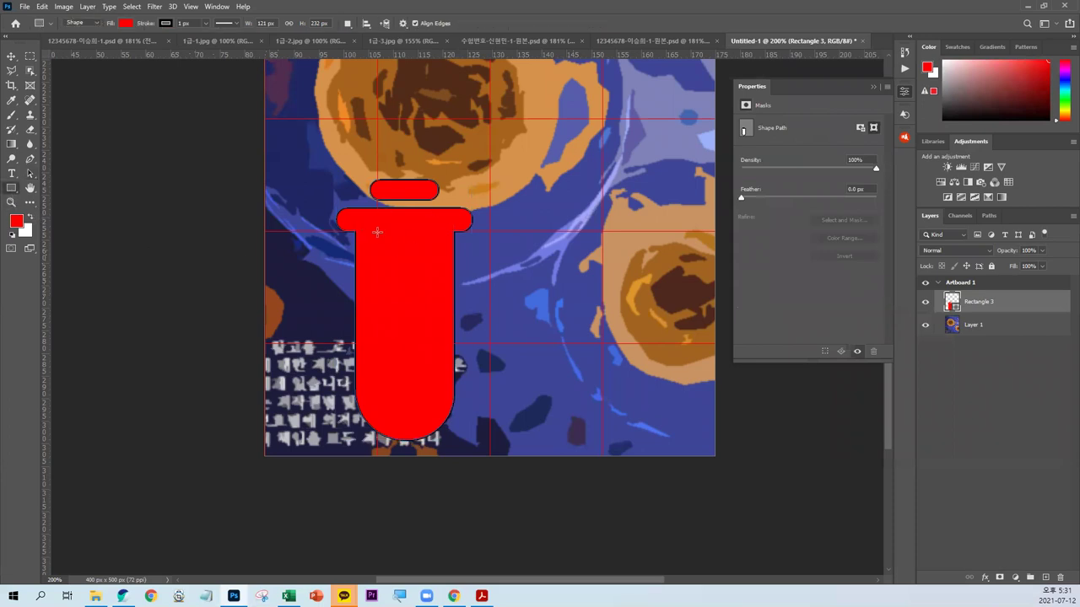
drag(377, 230, 434, 412)
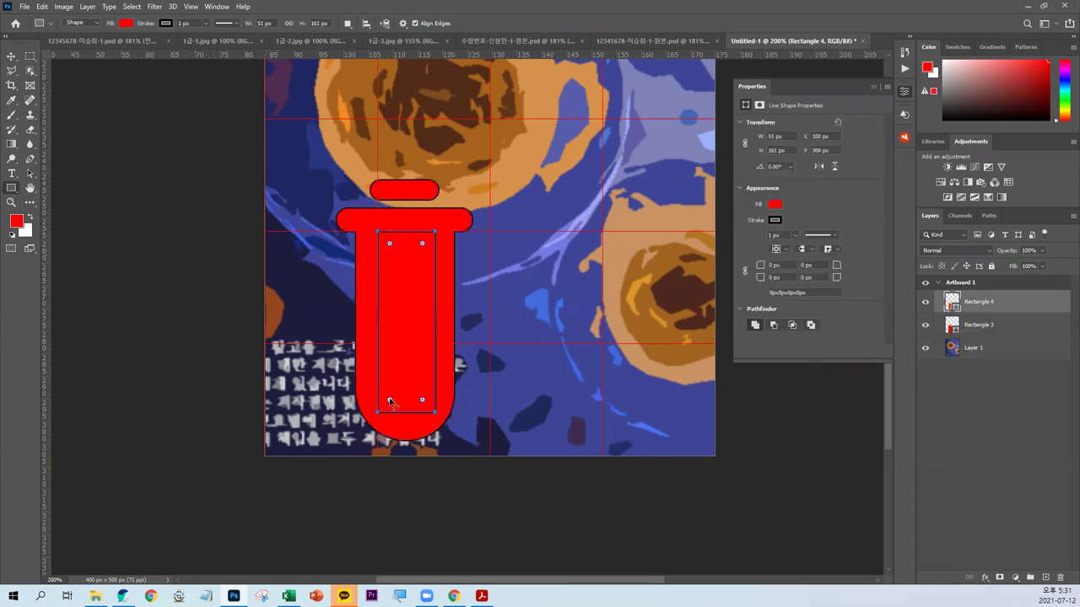
Step: Round the inner rectangle's bottom, centre it on the tube, and merge both into one layer
drag(389, 399, 408, 396)
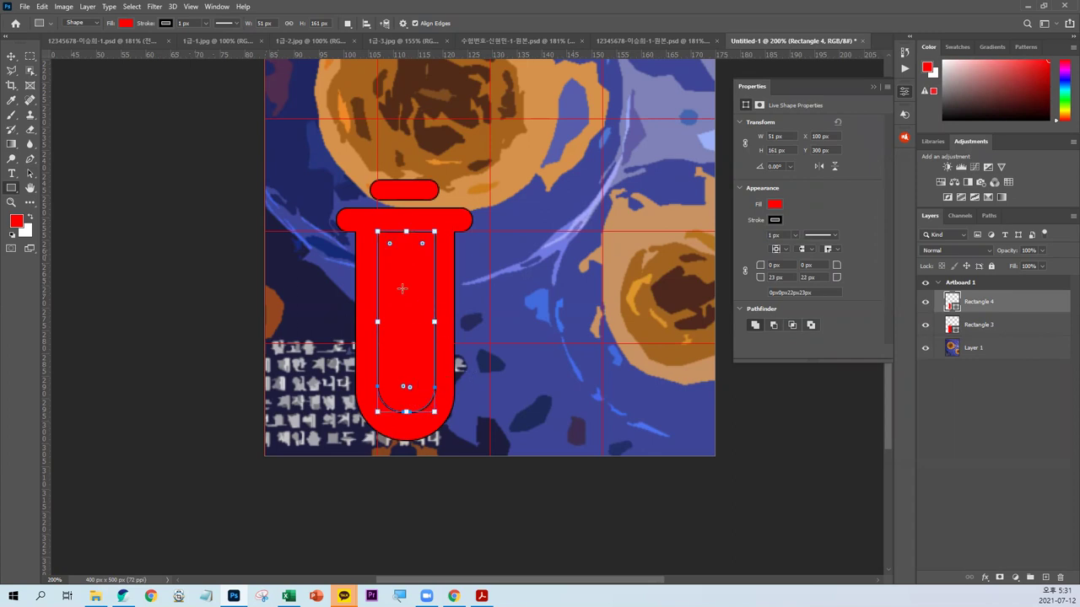
shift+click(999, 326)
key(v)
click(257, 24)
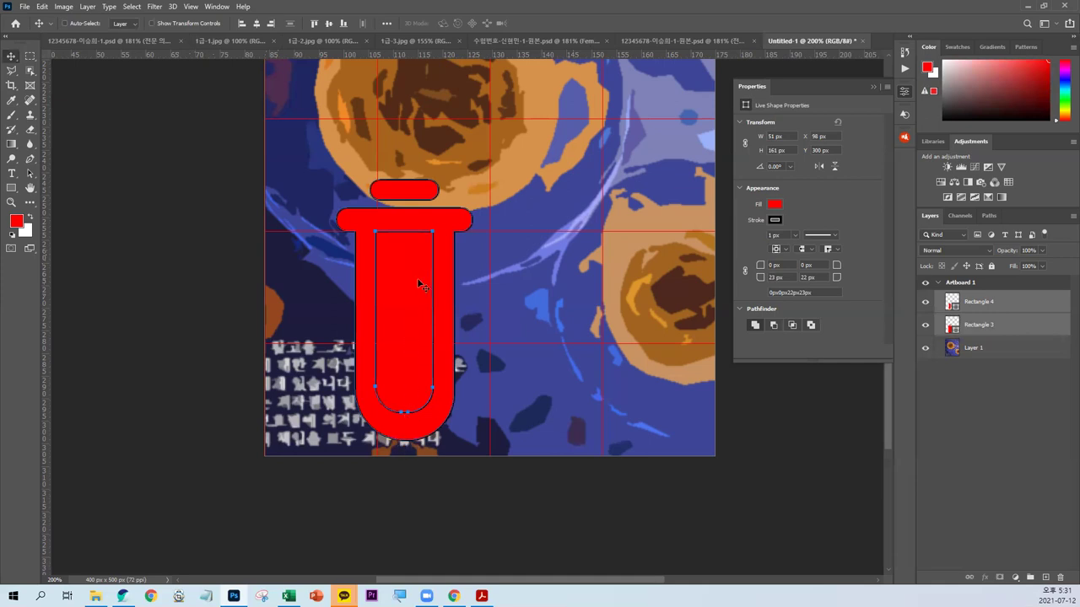
key(ctrl)
key(ctrl+e)
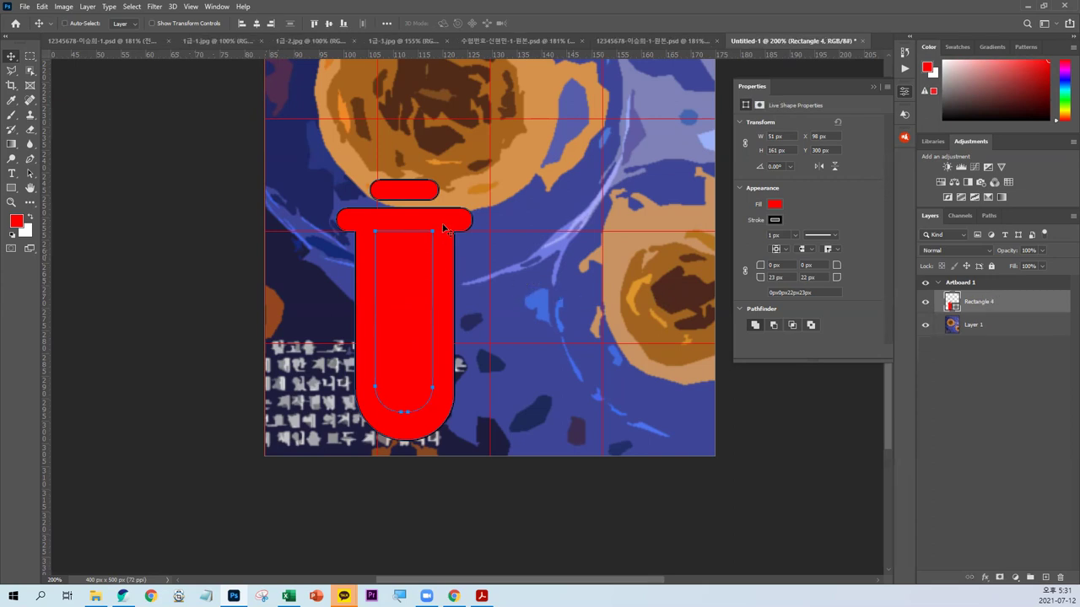
Step: Exclude the inner rounded path from the tube body, leaving a hollow U-shaped outline
click(32, 171)
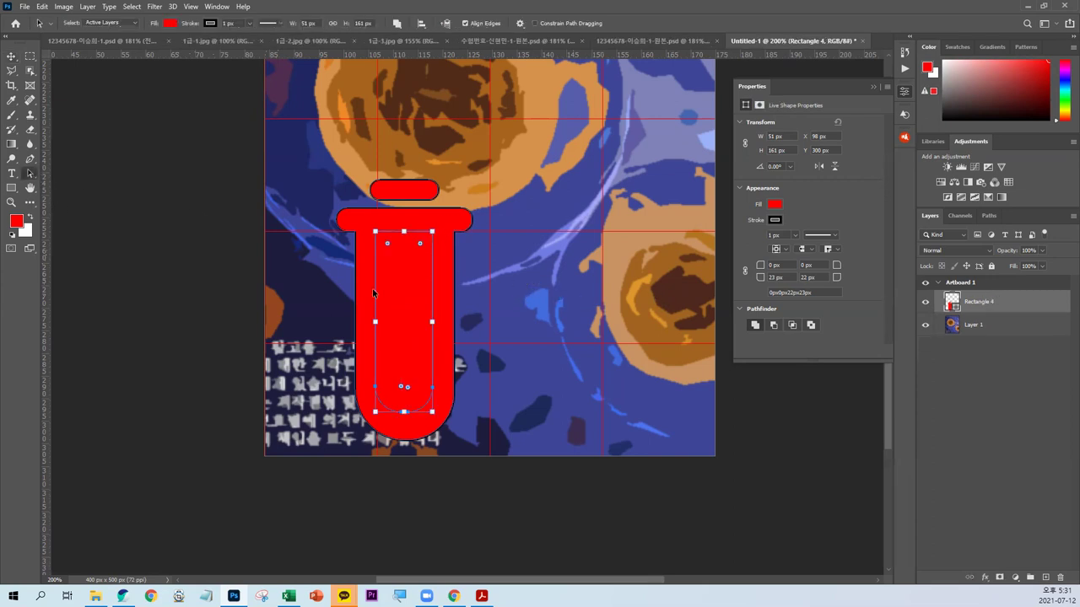
click(469, 277)
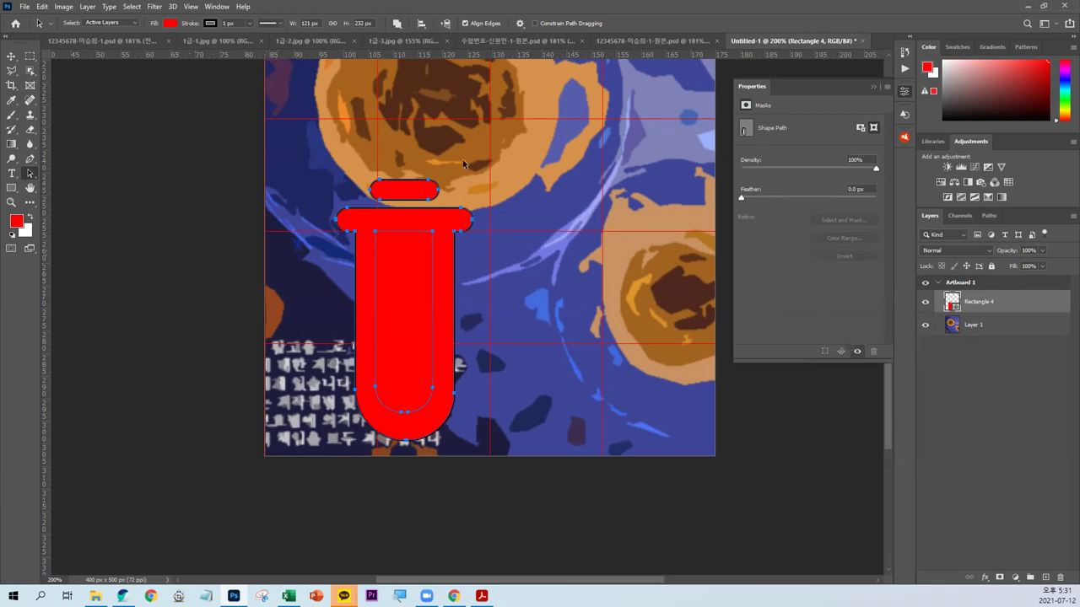
click(397, 24)
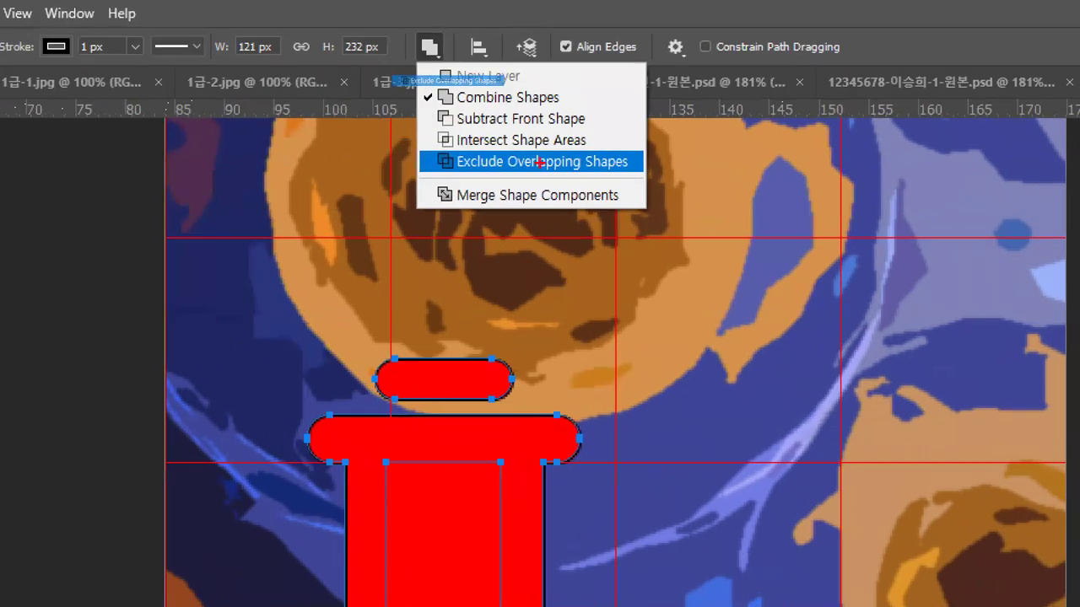
drag(389, 69, 519, 82)
drag(675, 163, 426, 157)
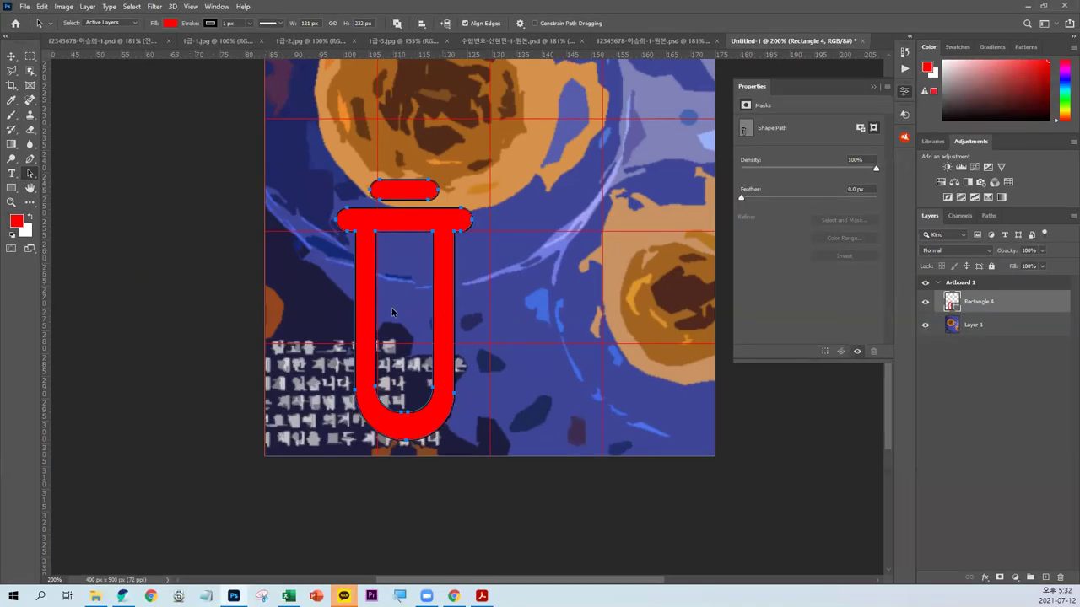
click(13, 188)
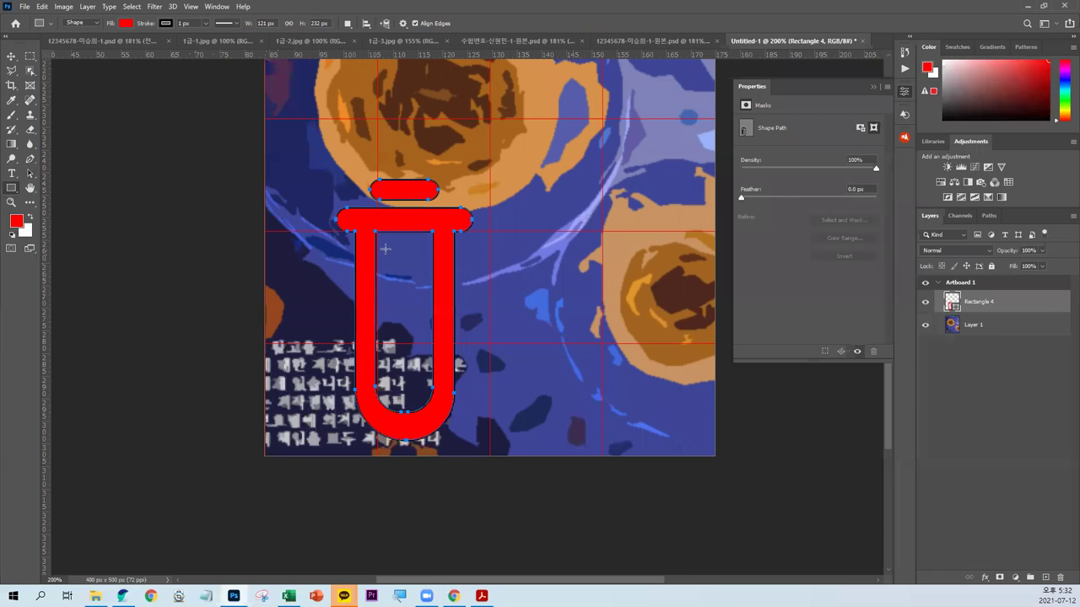
Step: Draw a small rounded pill inside the tube near its top
drag(384, 244, 427, 258)
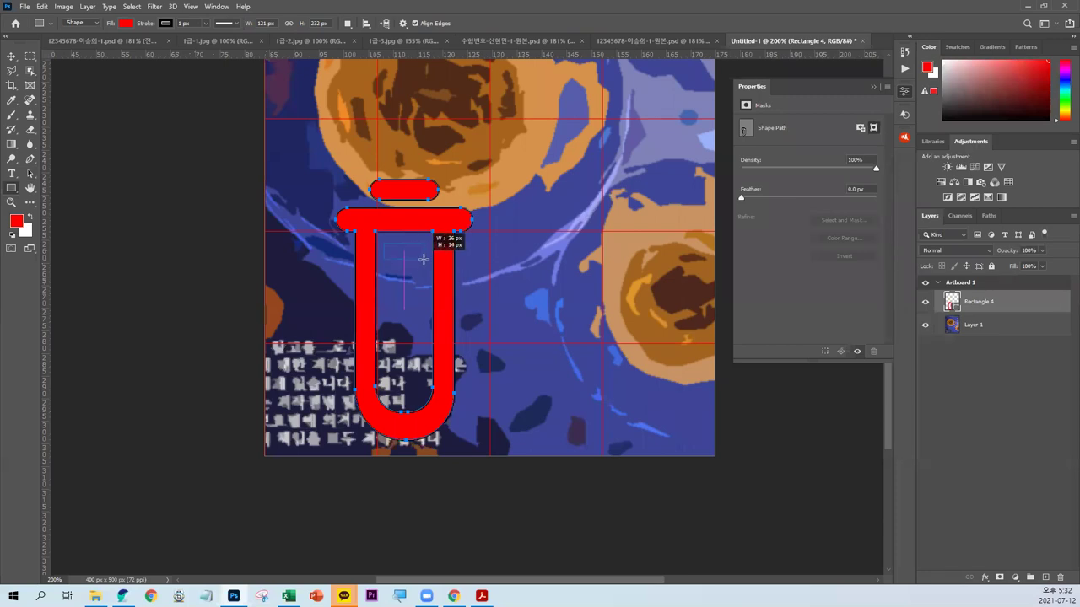
drag(307, 195, 511, 278)
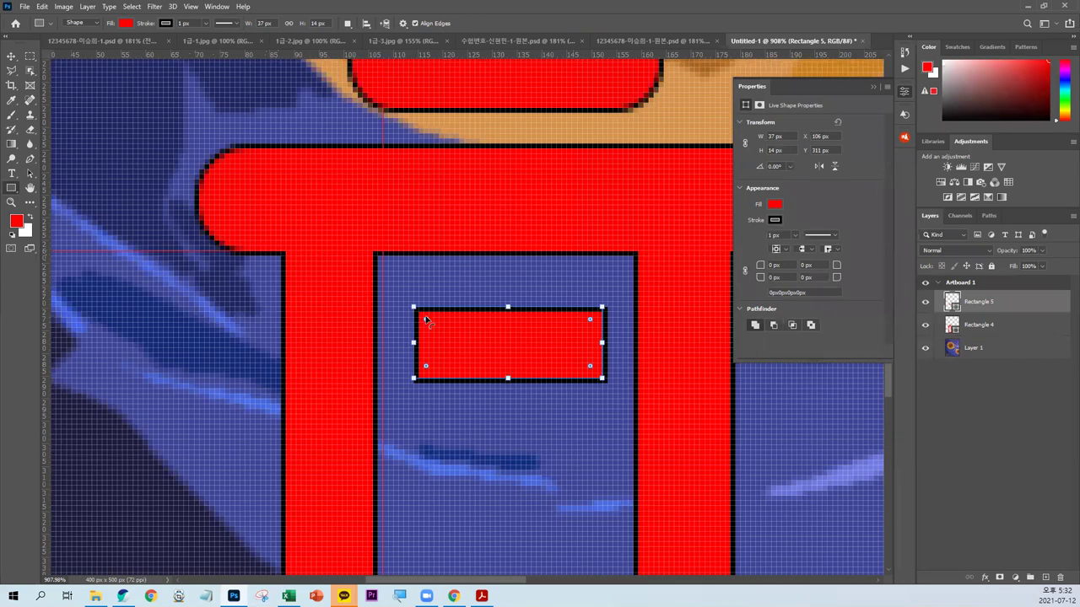
drag(425, 319, 445, 339)
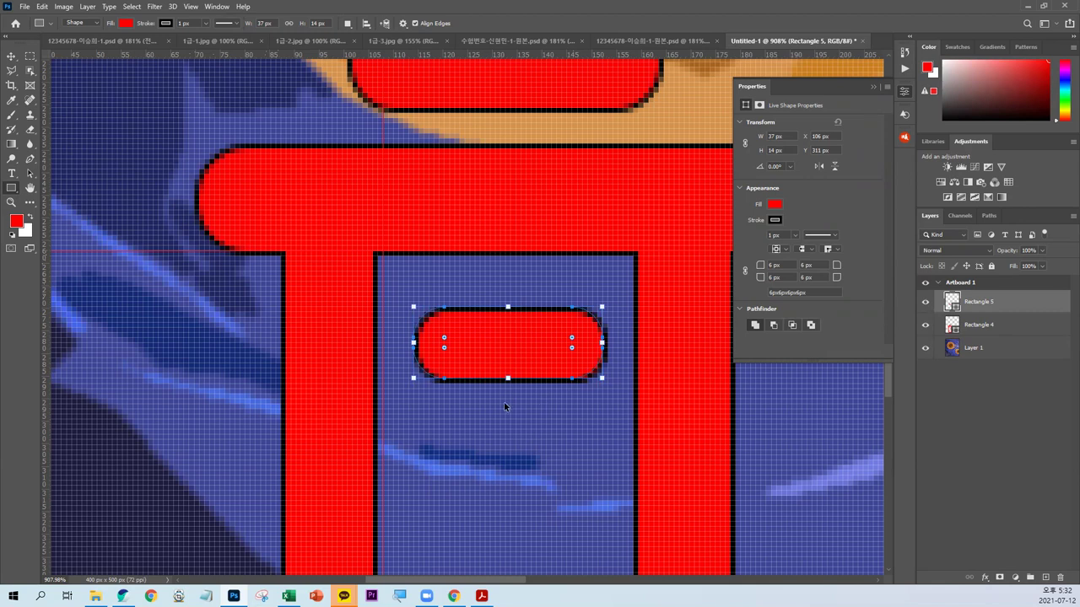
scroll(503, 401, down, 3)
scroll(503, 401, down, 5)
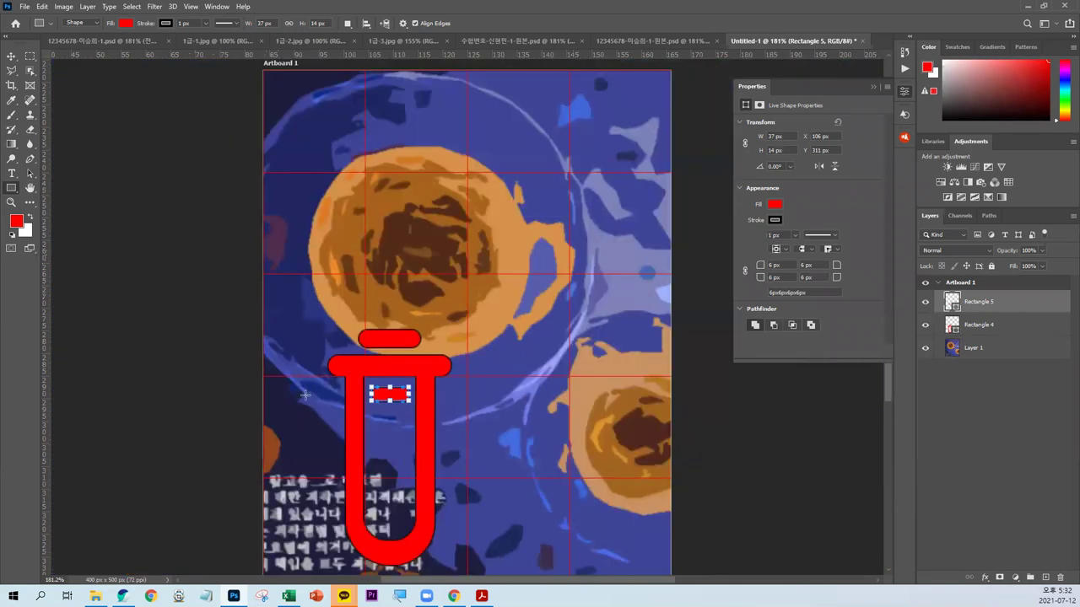
Step: Add a 36×88 px tall bar with rounded bottom corners and centre the tube shapes horizontally
drag(409, 400, 409, 521)
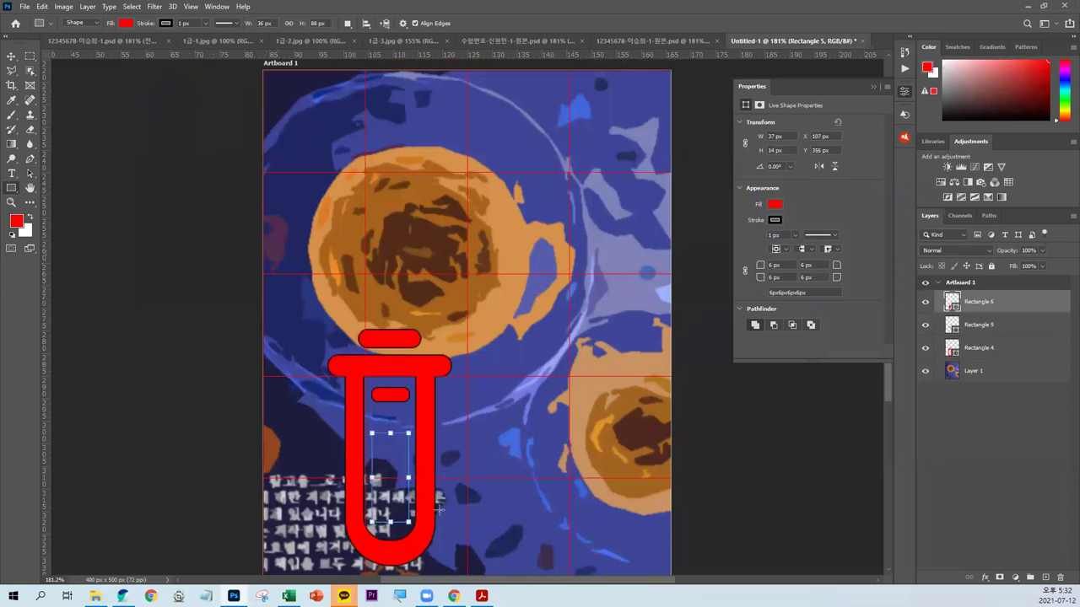
drag(485, 415, 474, 257)
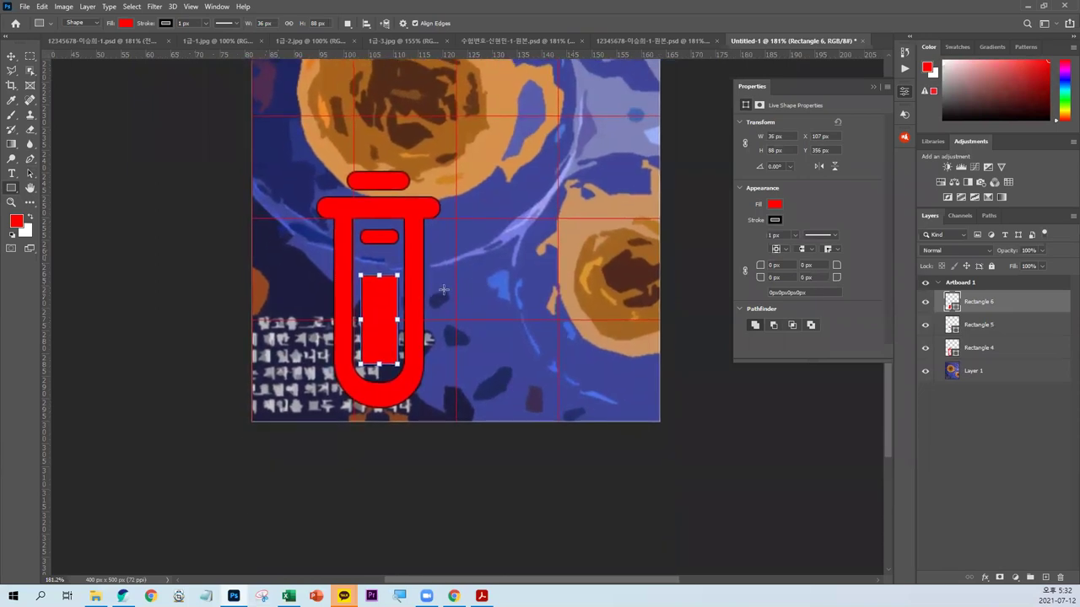
scroll(473, 429, up, 5)
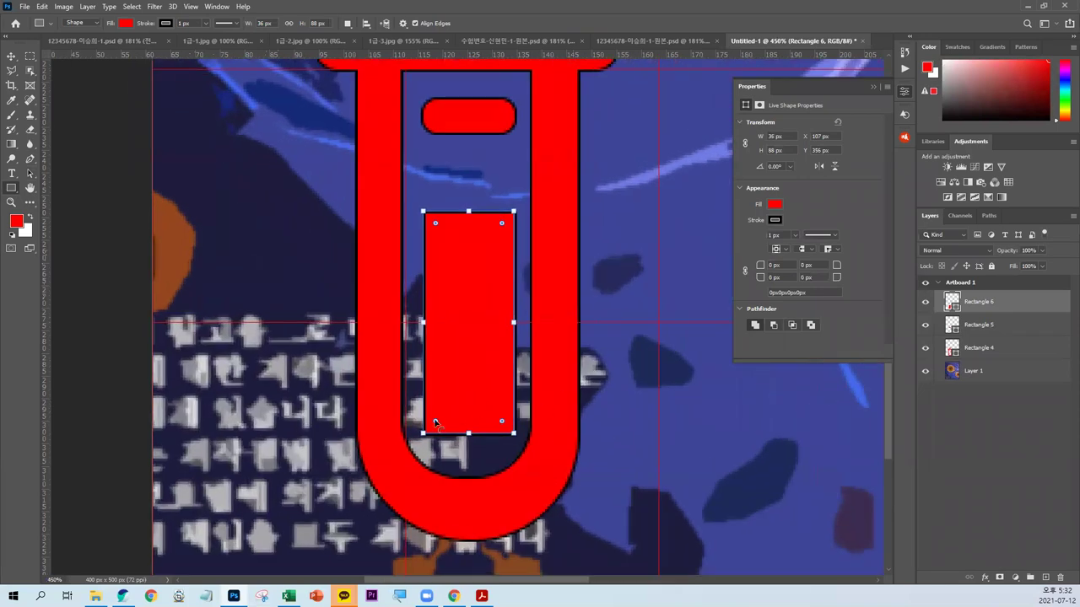
drag(435, 422, 489, 418)
drag(501, 422, 477, 395)
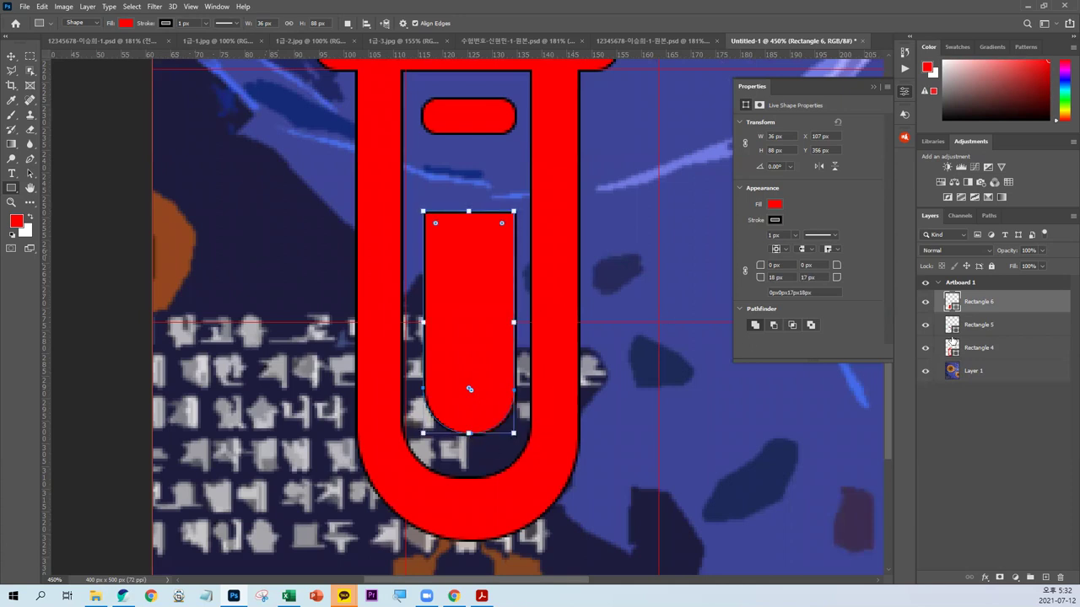
shift+click(985, 347)
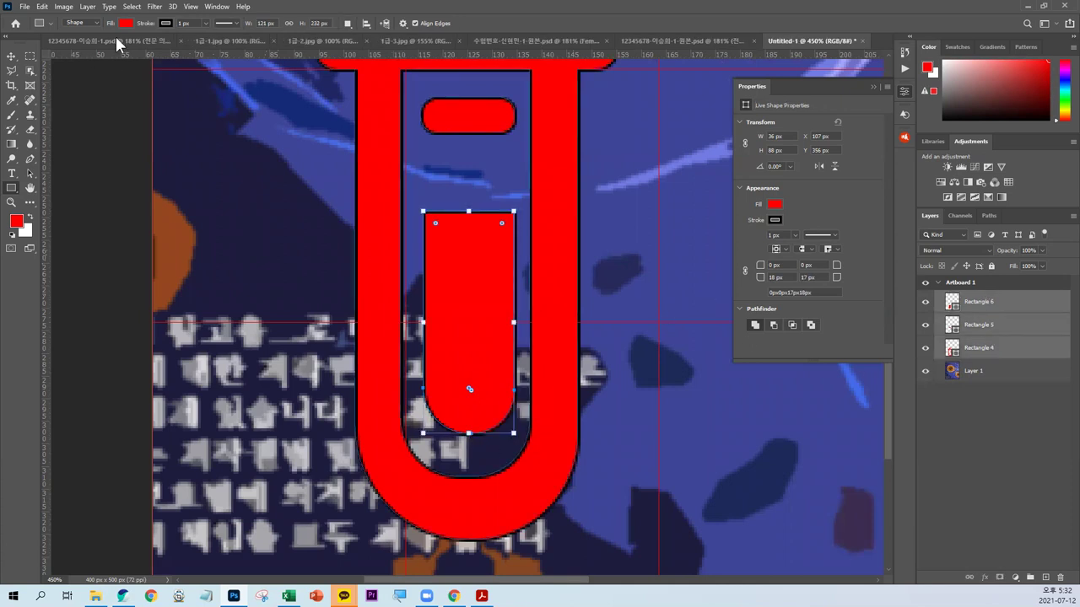
click(11, 57)
click(260, 21)
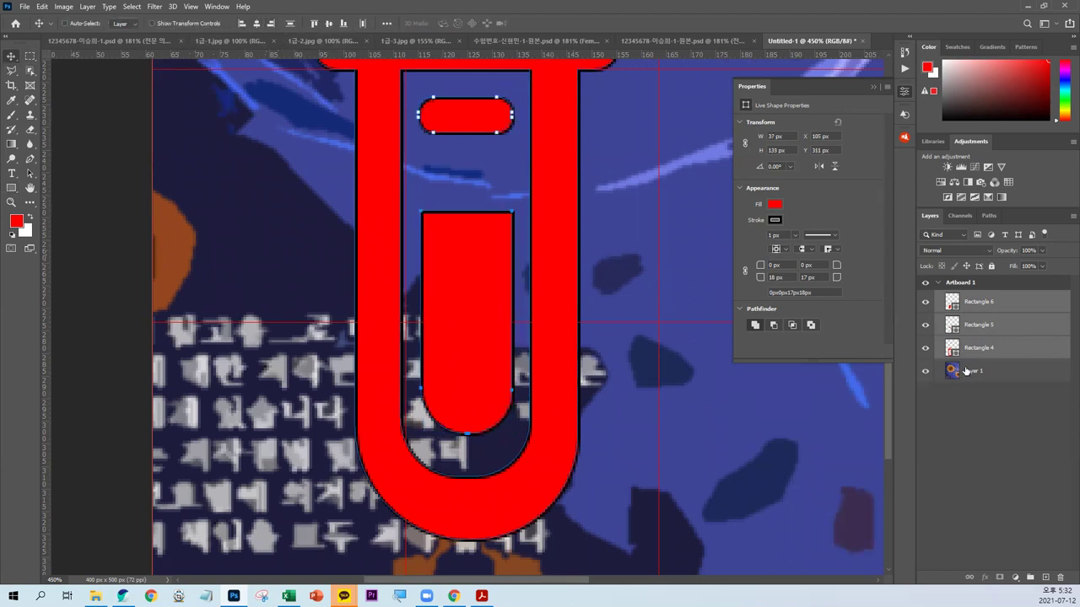
click(1004, 302)
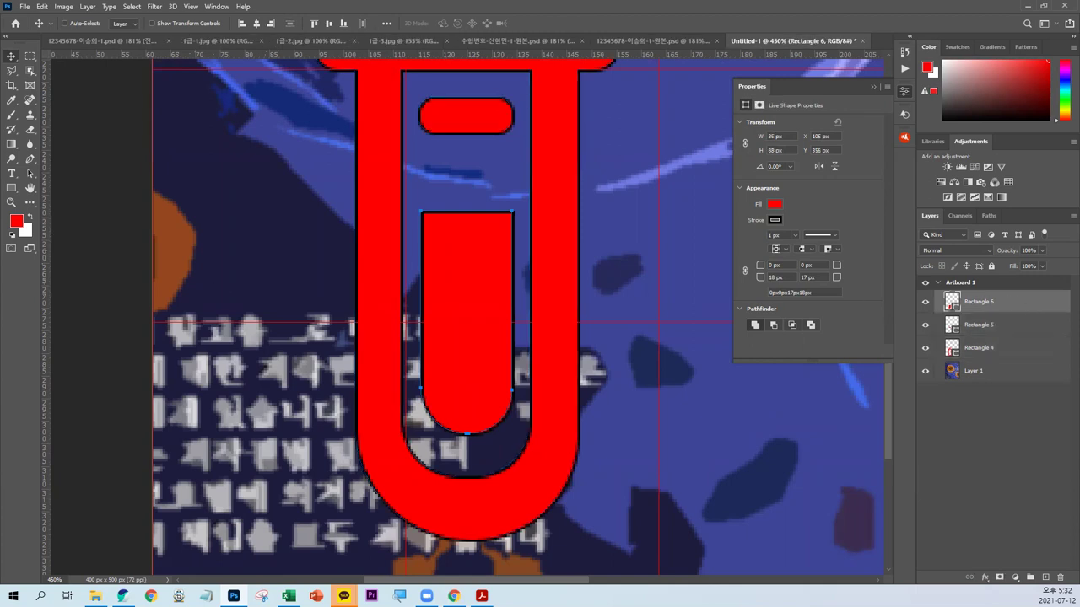
Step: Check the exam sheet, then draw a 16×9 px rounded rectangle near the bar's top
key(alt+Tab)
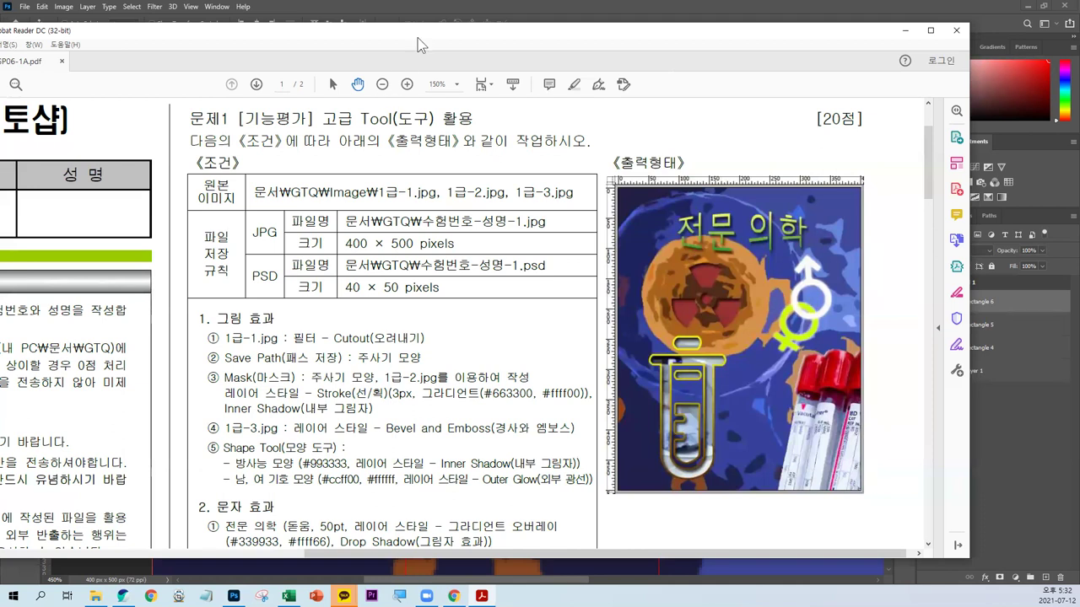
key(alt+Tab)
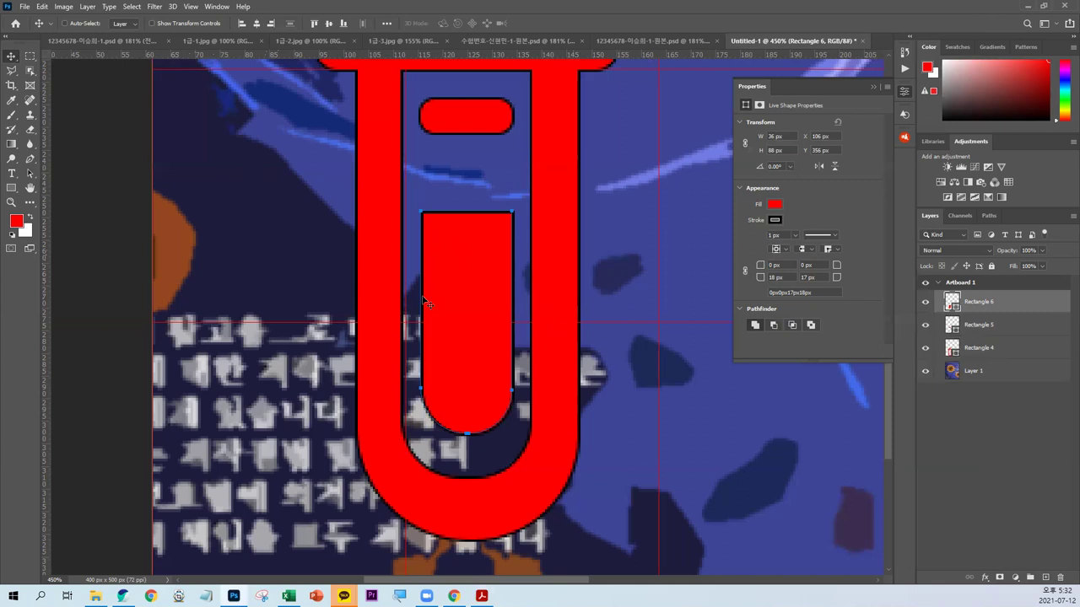
key(u)
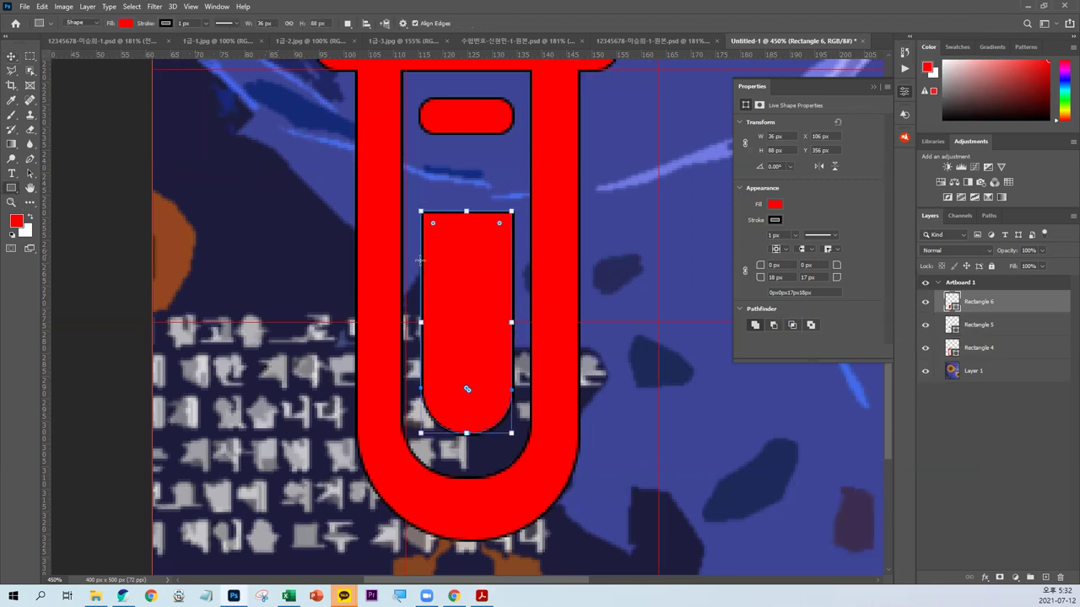
drag(421, 251, 459, 272)
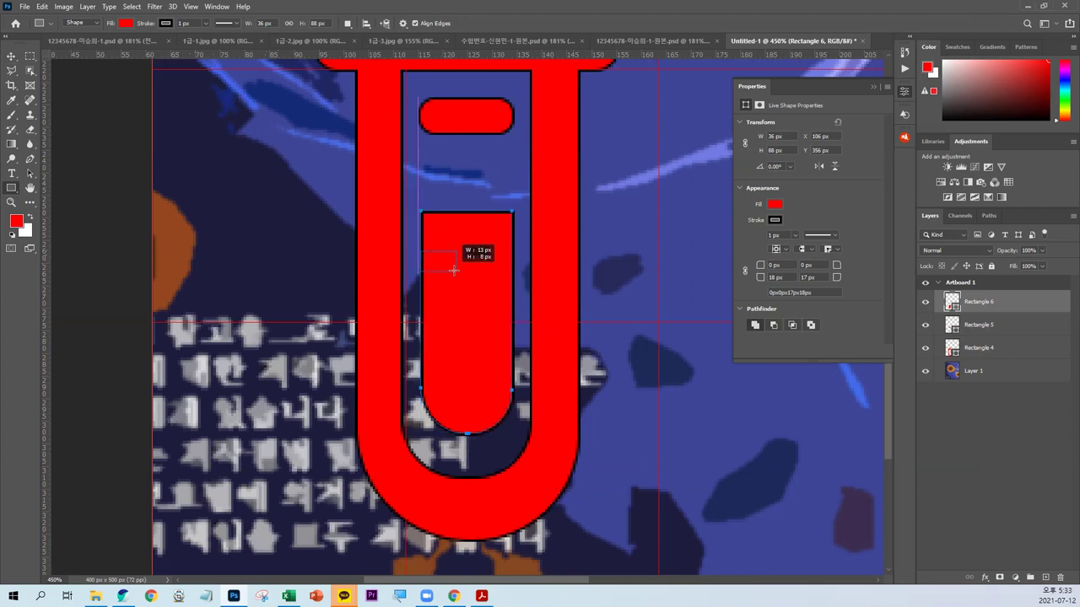
drag(459, 272, 460, 272)
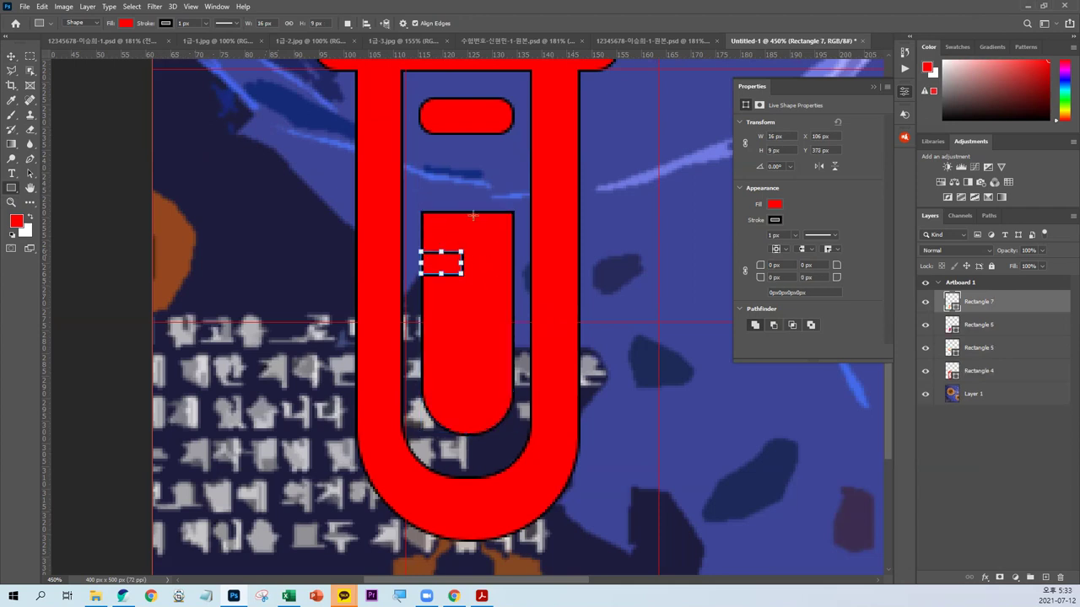
scroll(445, 322, up, 2)
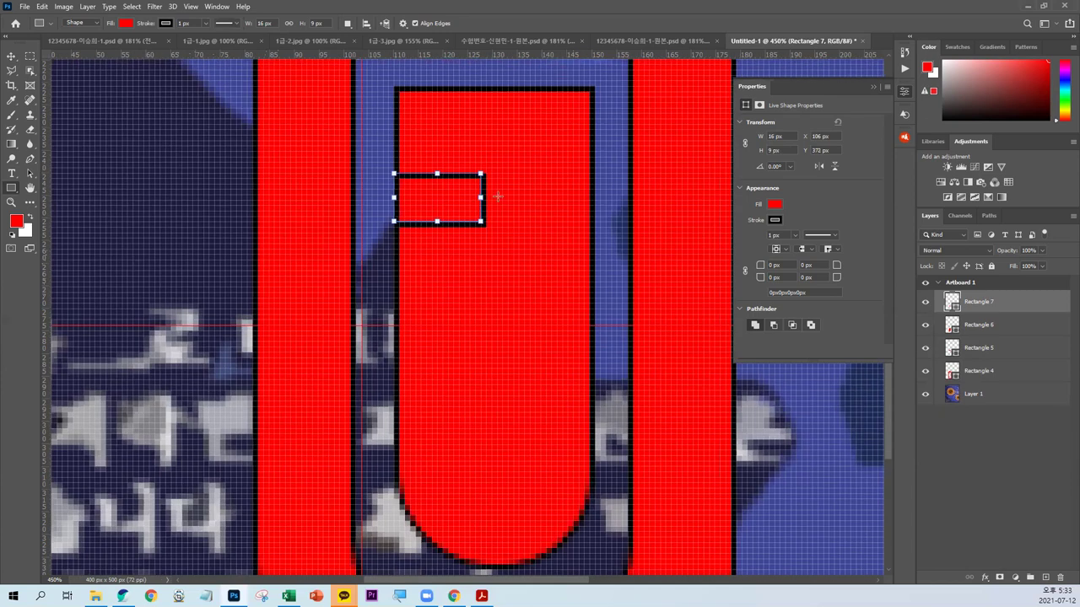
mouse_move(439, 197)
drag(469, 186, 465, 194)
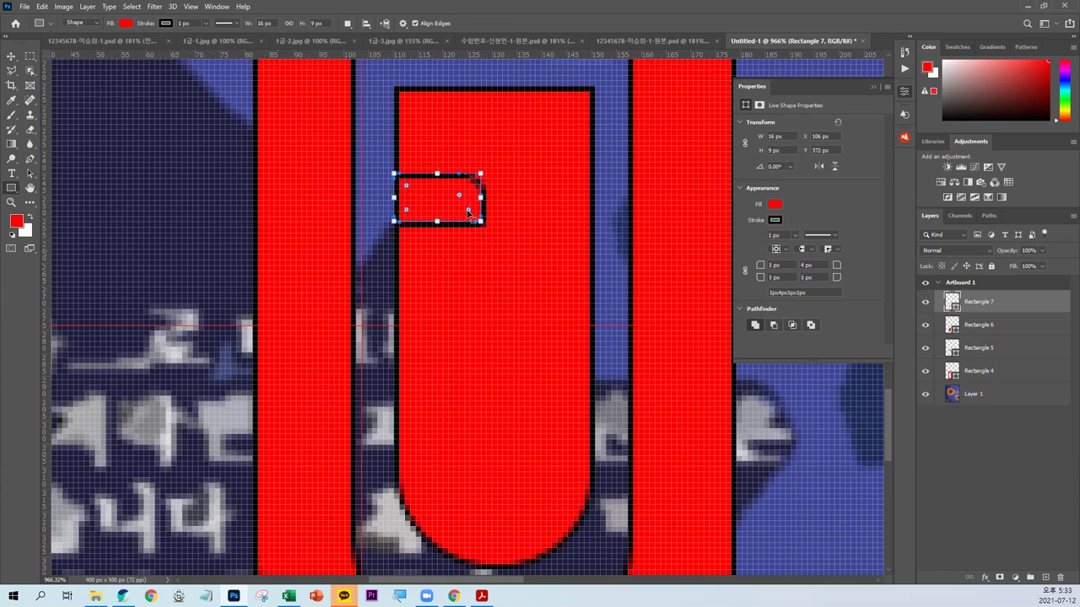
drag(469, 211, 458, 210)
Step: Position the small pill paths inside the bar and merge all tube shapes into Rectangle 7
click(31, 174)
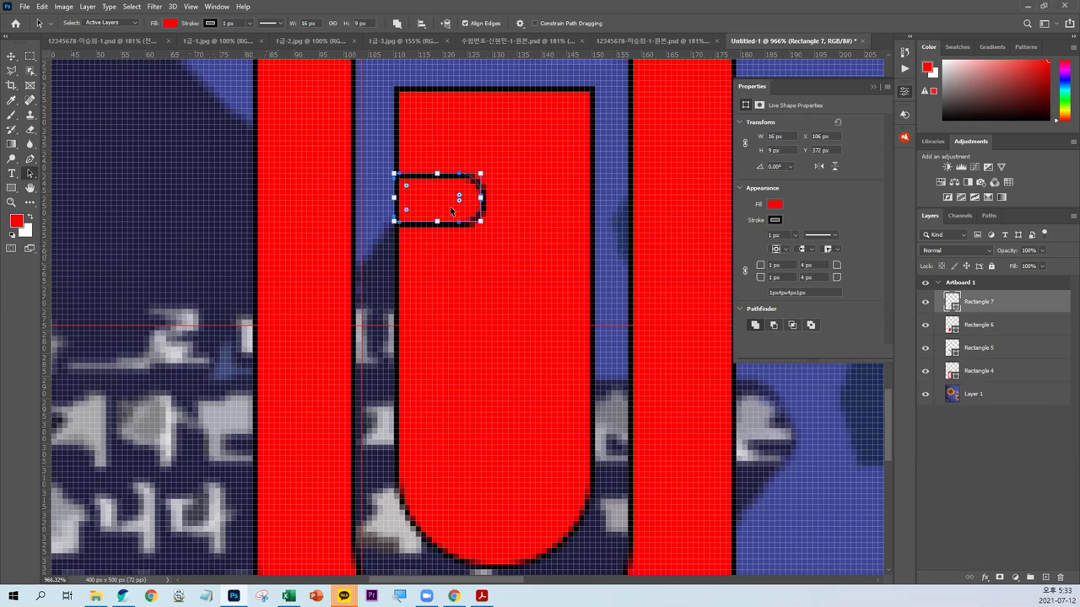
mouse_move(451, 212)
mouse_down()
mouse_move(449, 335)
mouse_move(447, 320)
mouse_up()
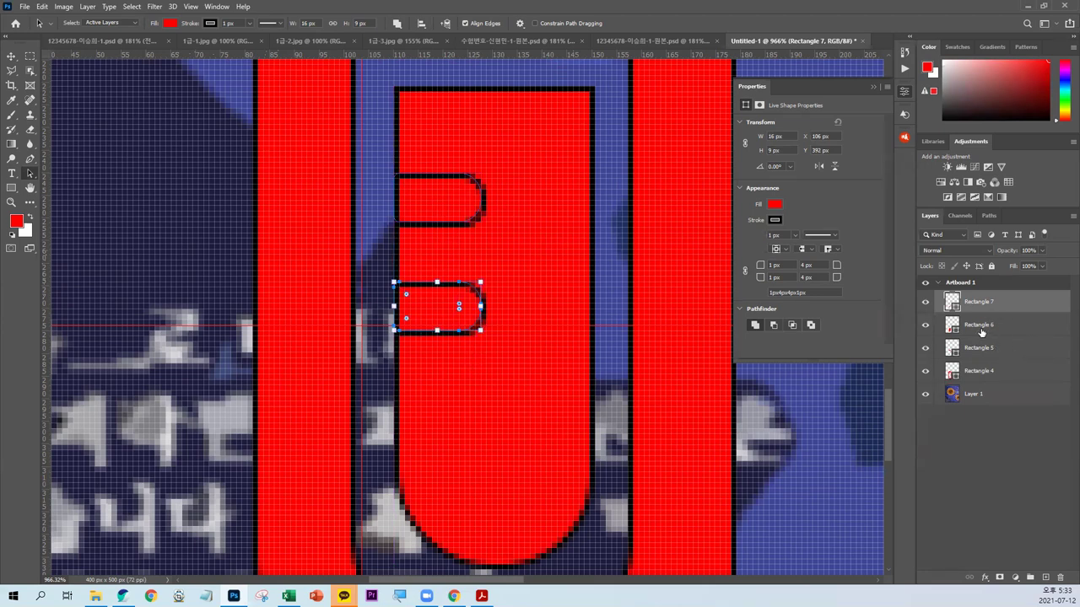
shift+click(980, 370)
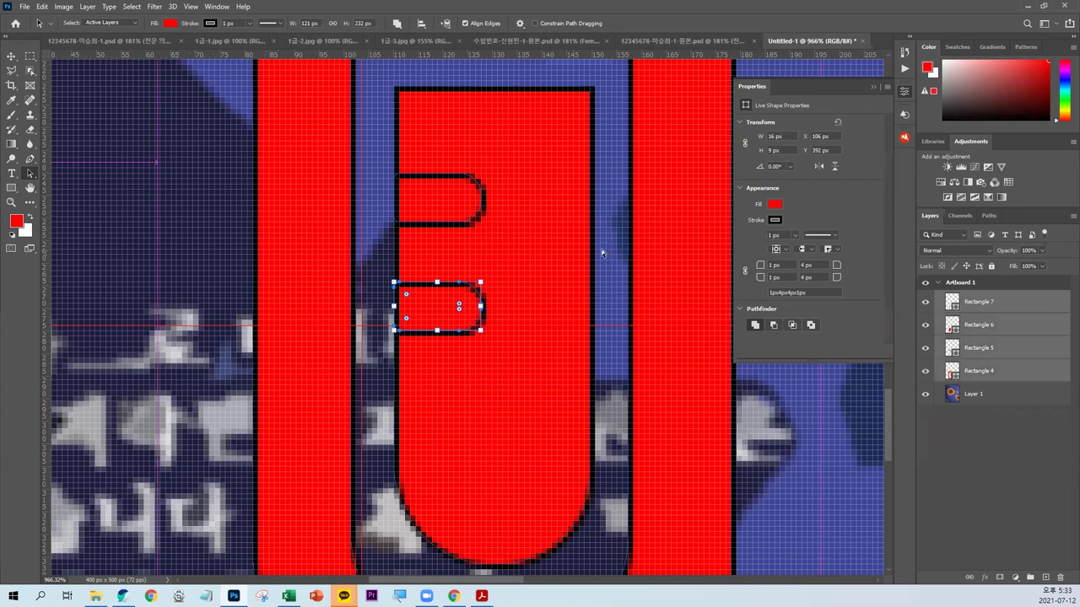
key(ctrl+e)
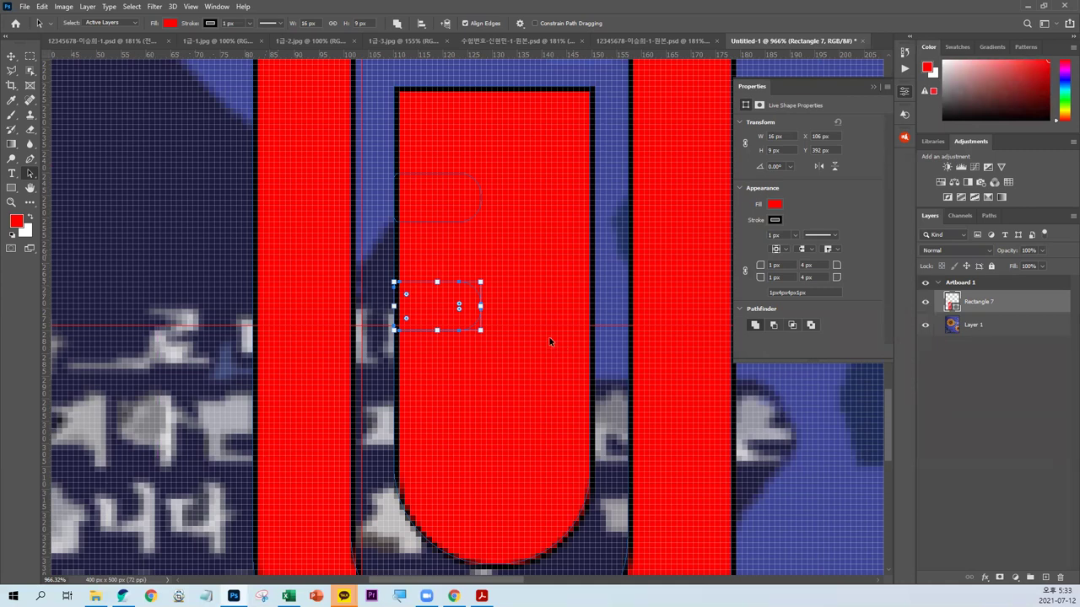
click(542, 173)
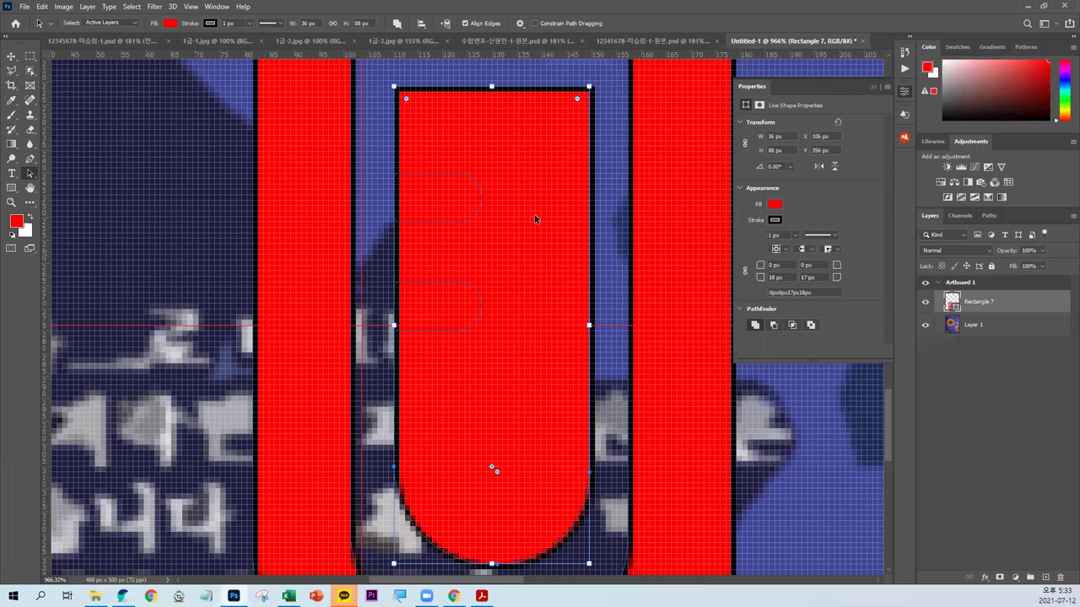
click(446, 221)
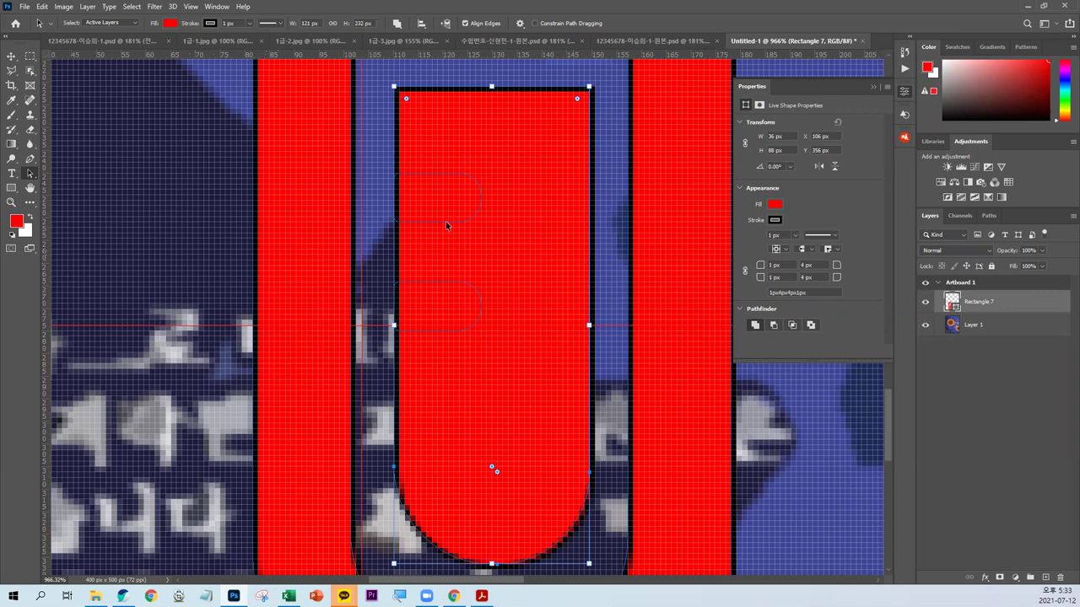
Step: Cut the two small rounded notches out of the tube with Exclude Overlapping Shapes
shift+click(453, 279)
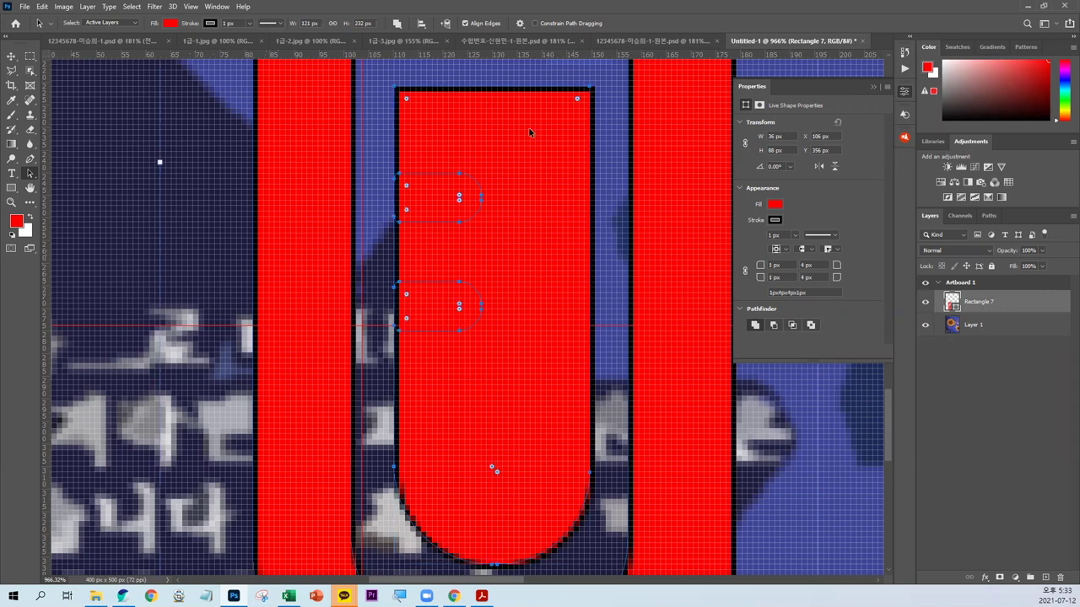
click(397, 23)
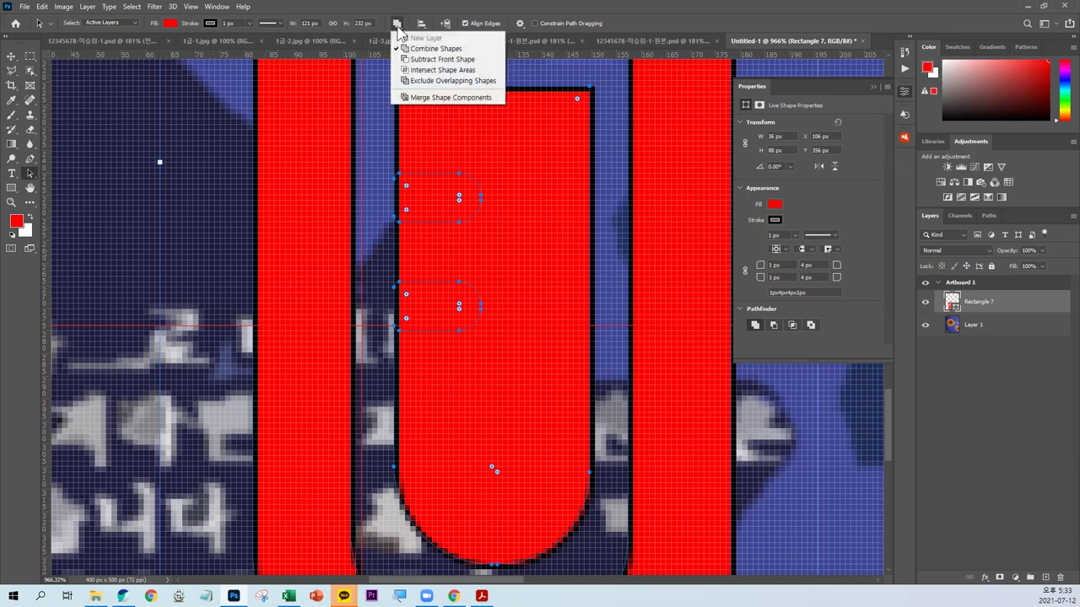
click(432, 82)
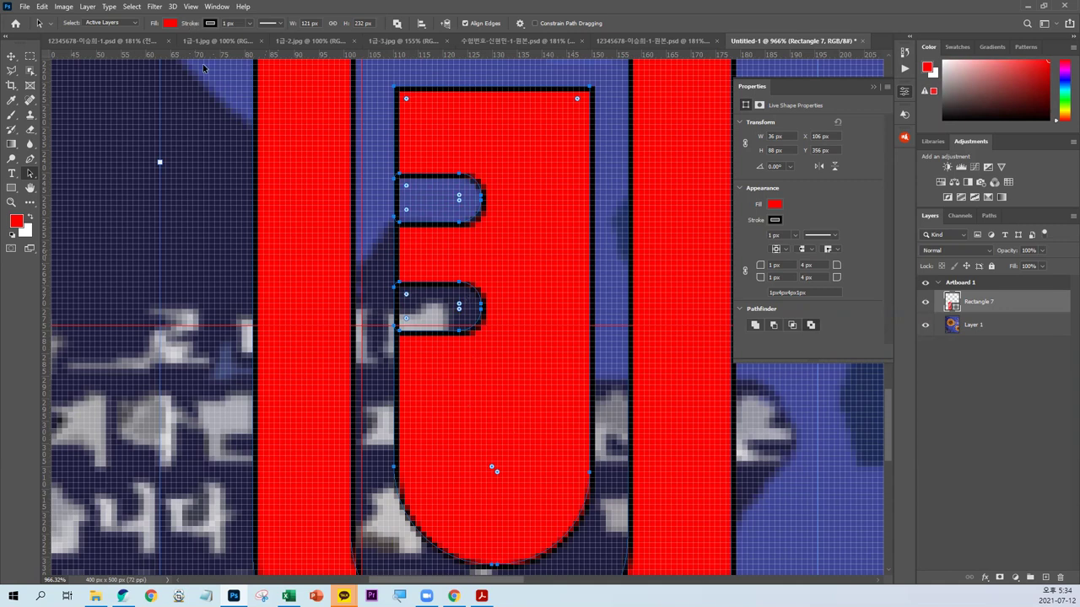
Step: Set Rectangle 7's stroke to none and zoom out to the whole artboard
click(210, 23)
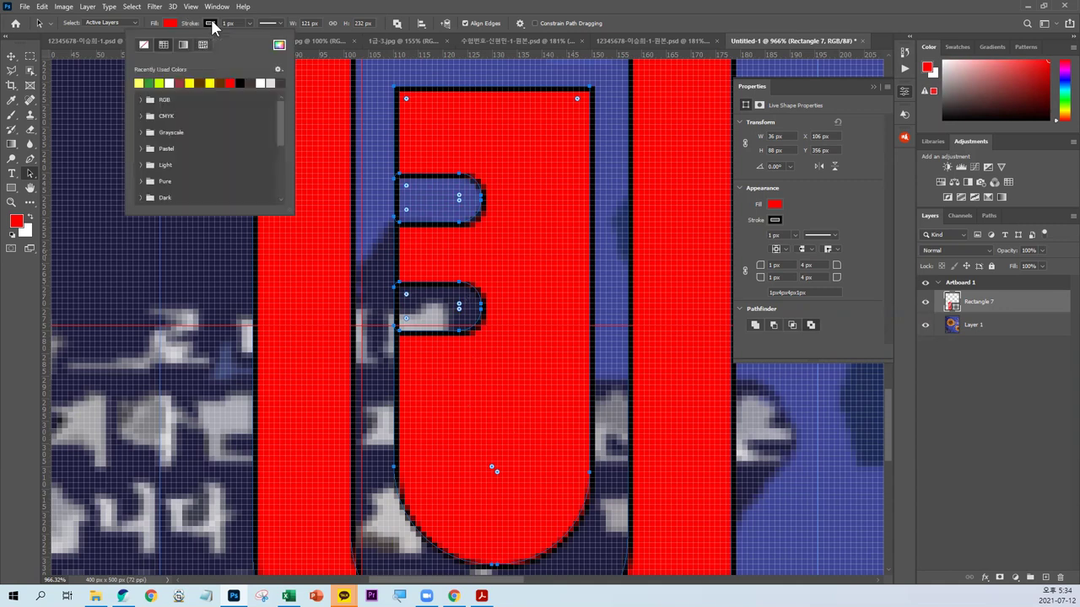
click(145, 46)
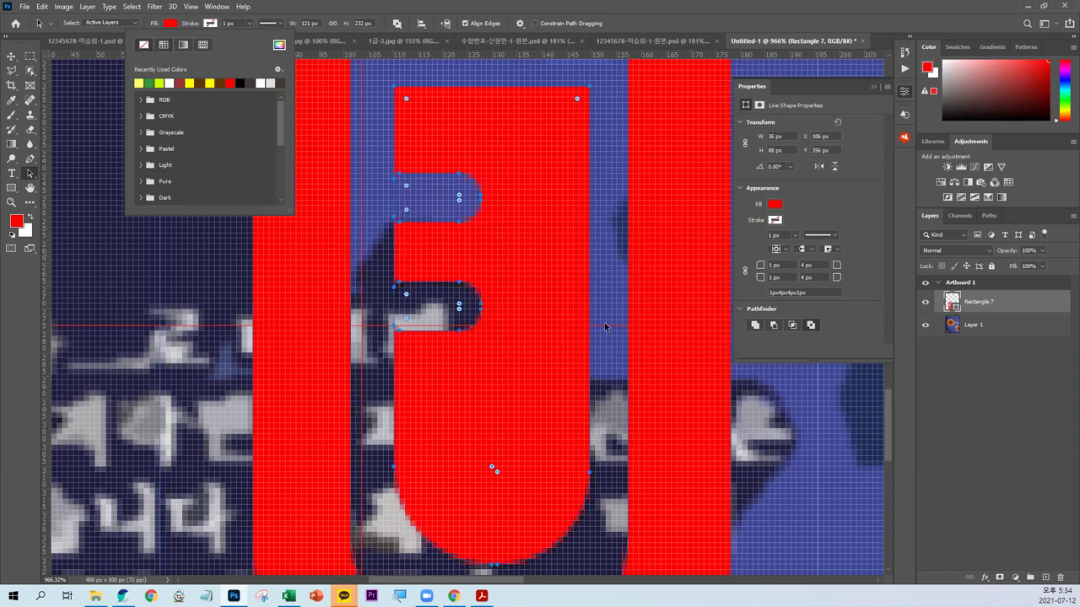
click(221, 369)
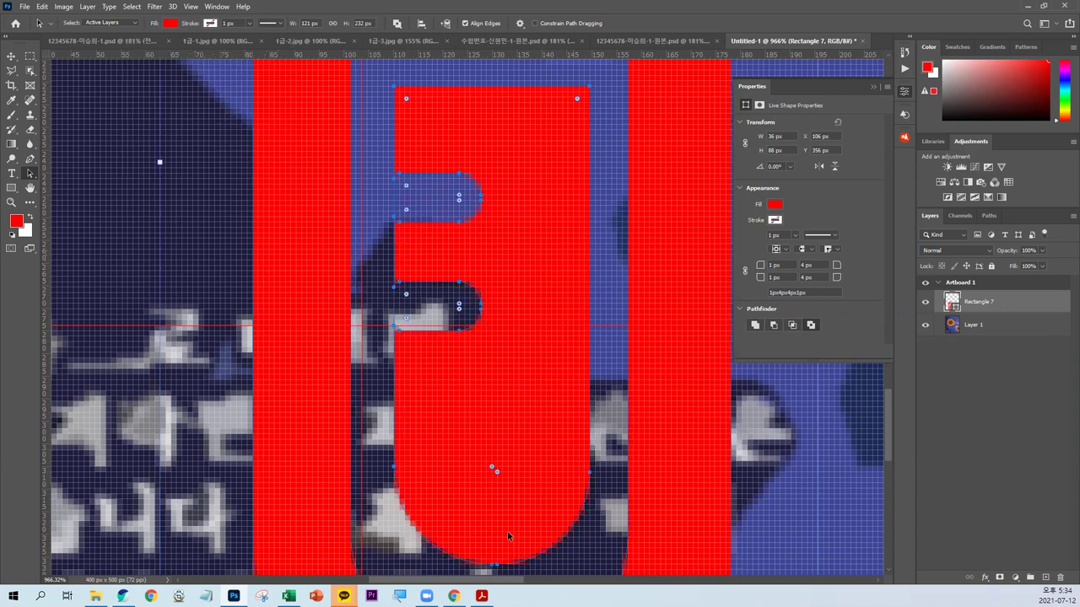
key(ctrl+minus)
scroll(542, 549, down, 10)
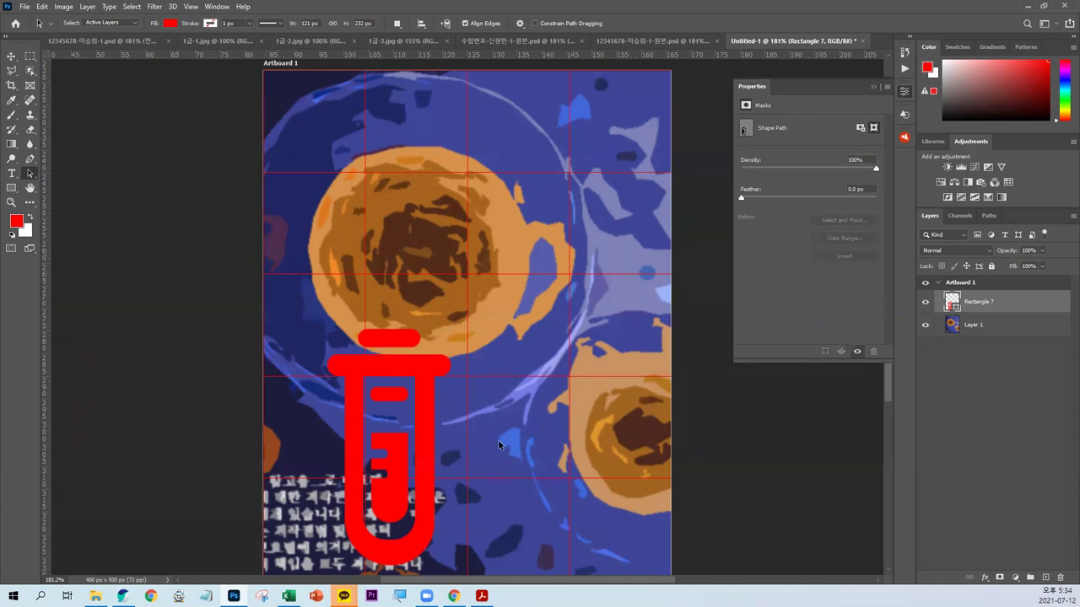
Step: Save the Rectangle 7 shape path in the Paths panel under the name 주사기
click(988, 216)
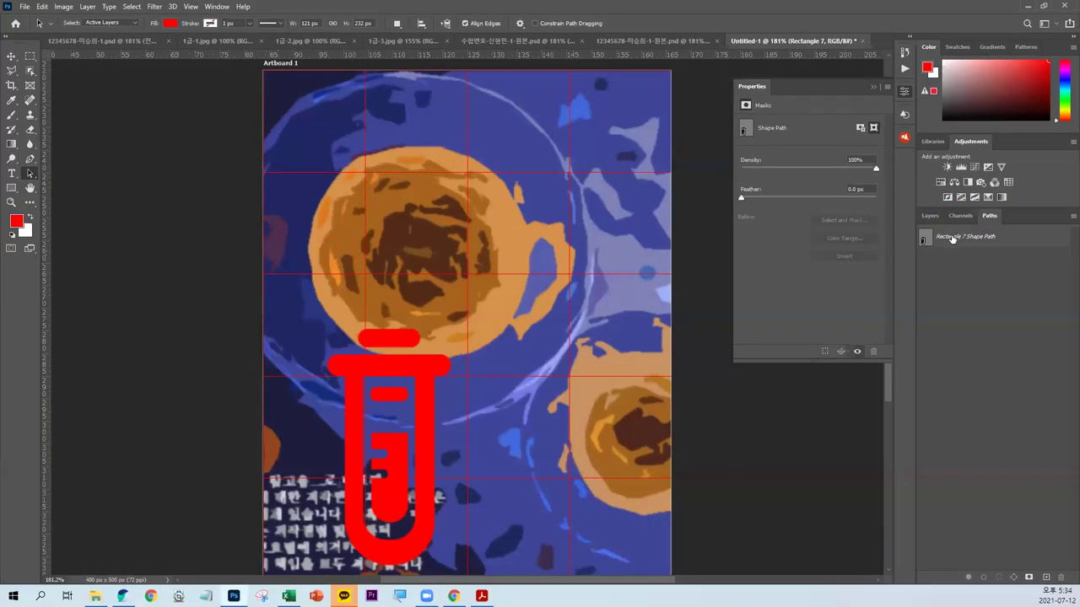
double_click(978, 238)
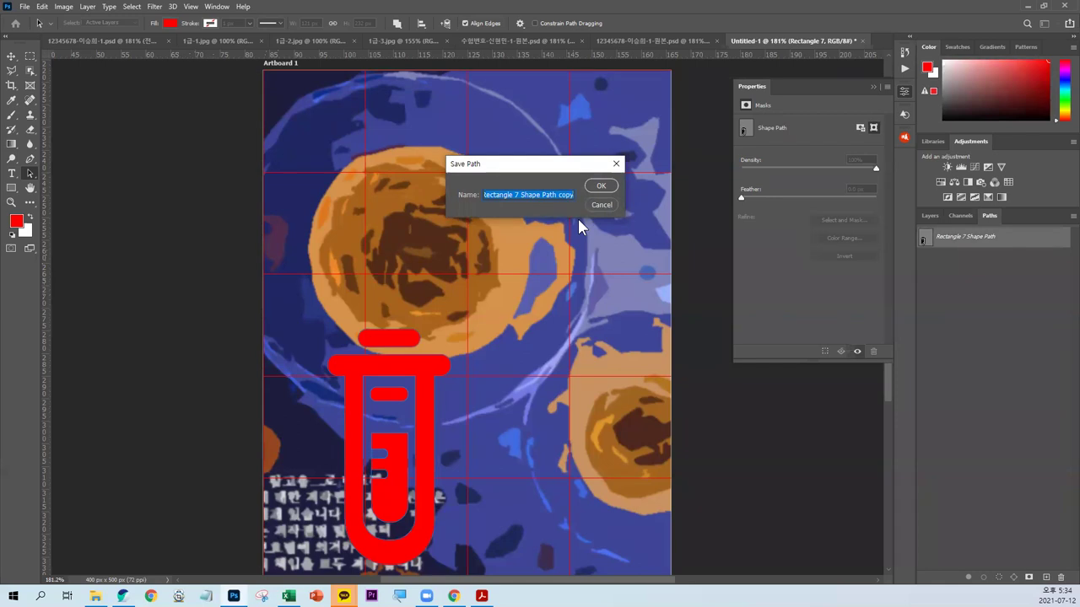
key(BackSpace)
text(주사기)
key(Return)
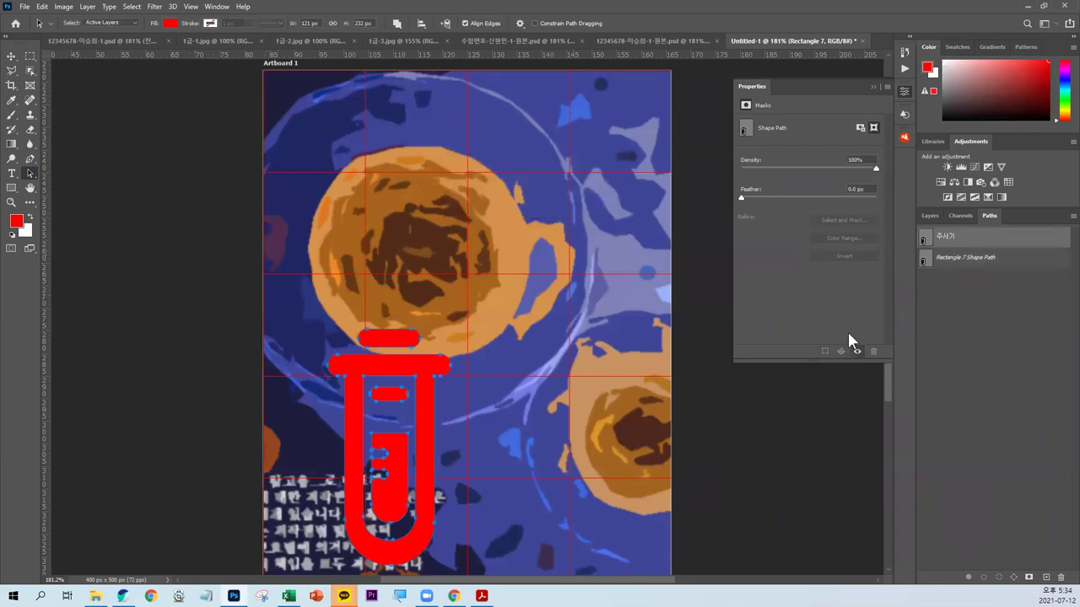
click(929, 216)
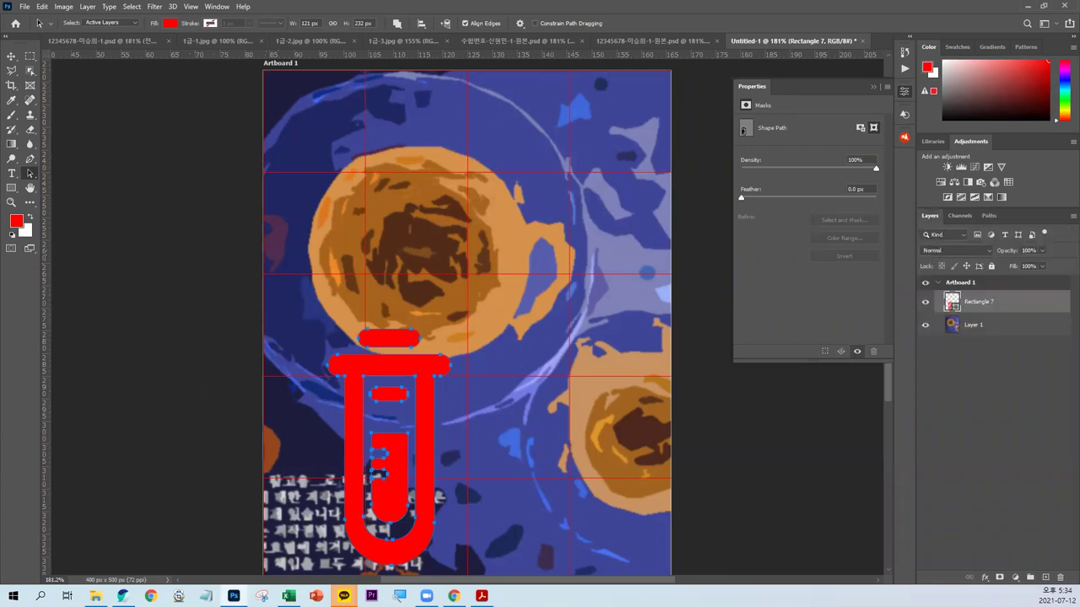
Step: Check the exam PDF, then bring the 1급-2.jpg scanner photo forward
key(alt+Tab)
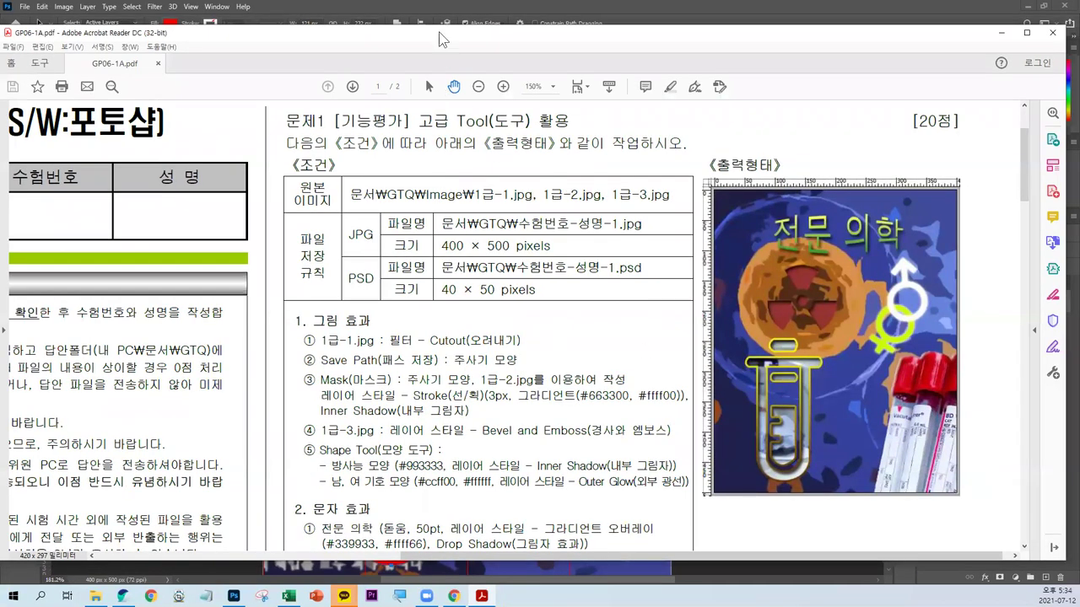
click(284, 22)
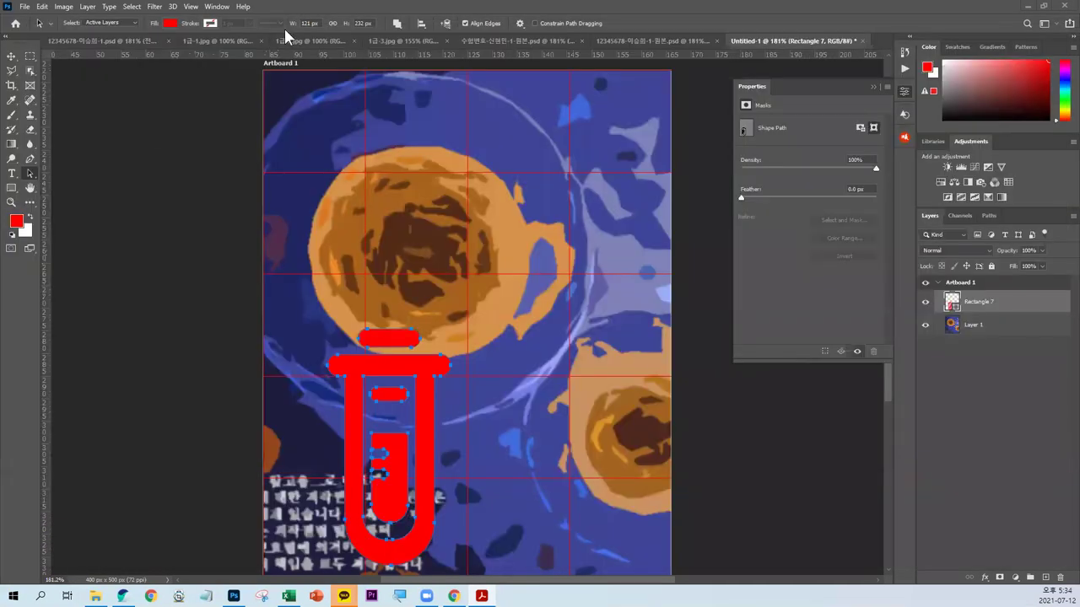
click(292, 38)
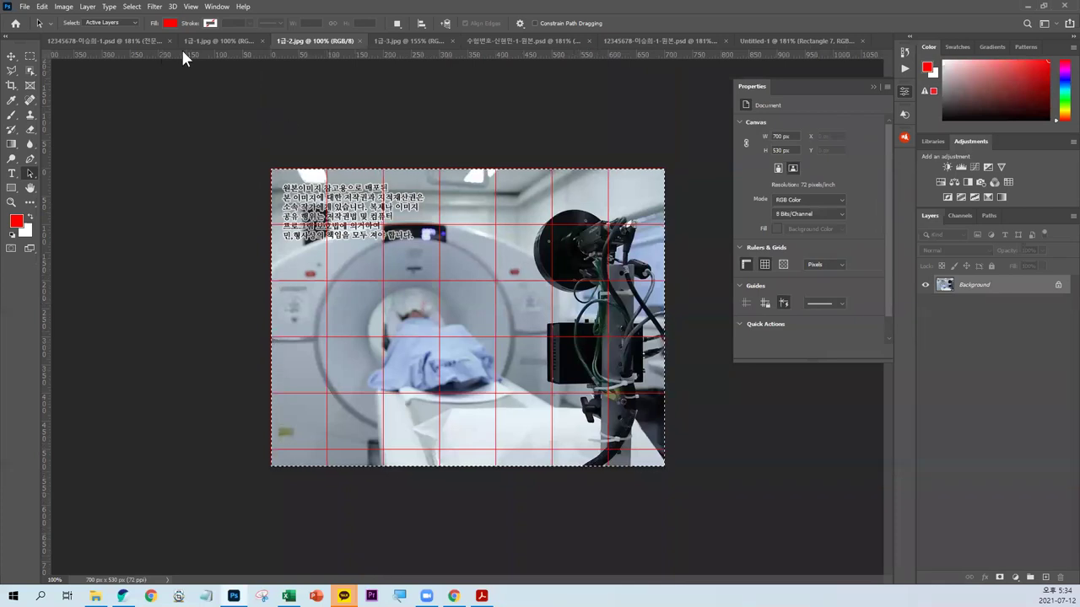
Step: Paste the scanner photo into Untitled-1 as Layer 2 and clip it to the test-tube shape
click(764, 39)
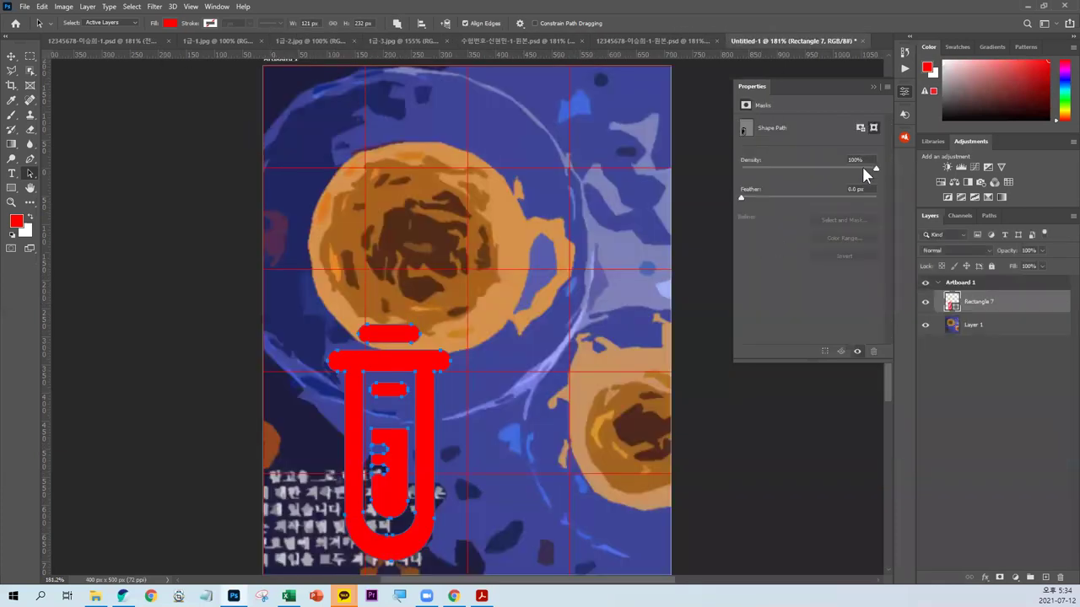
click(905, 91)
key(ctrl+v)
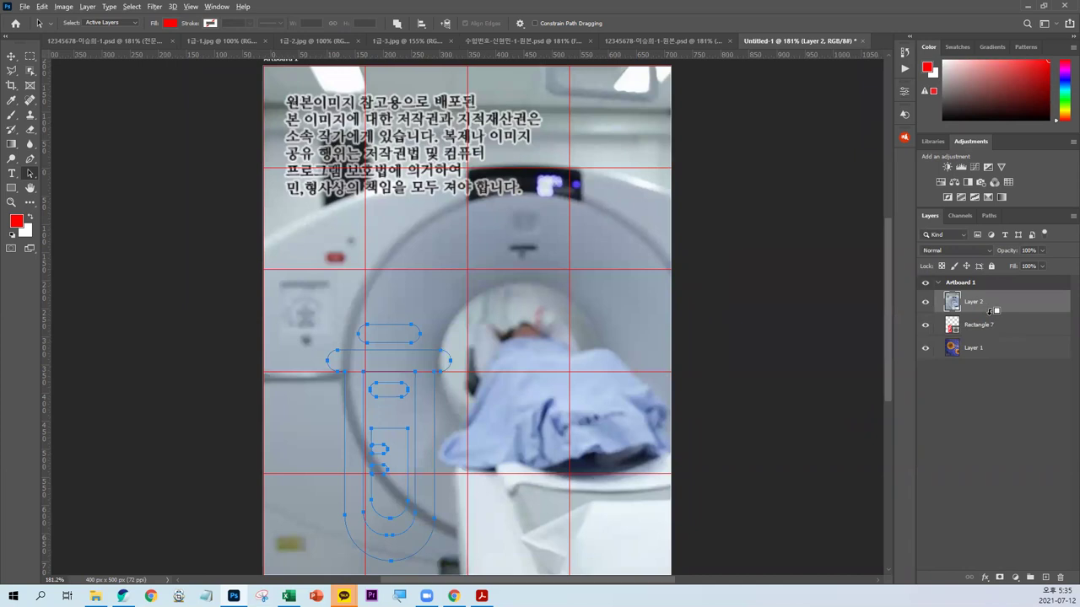
alt+click(1000, 314)
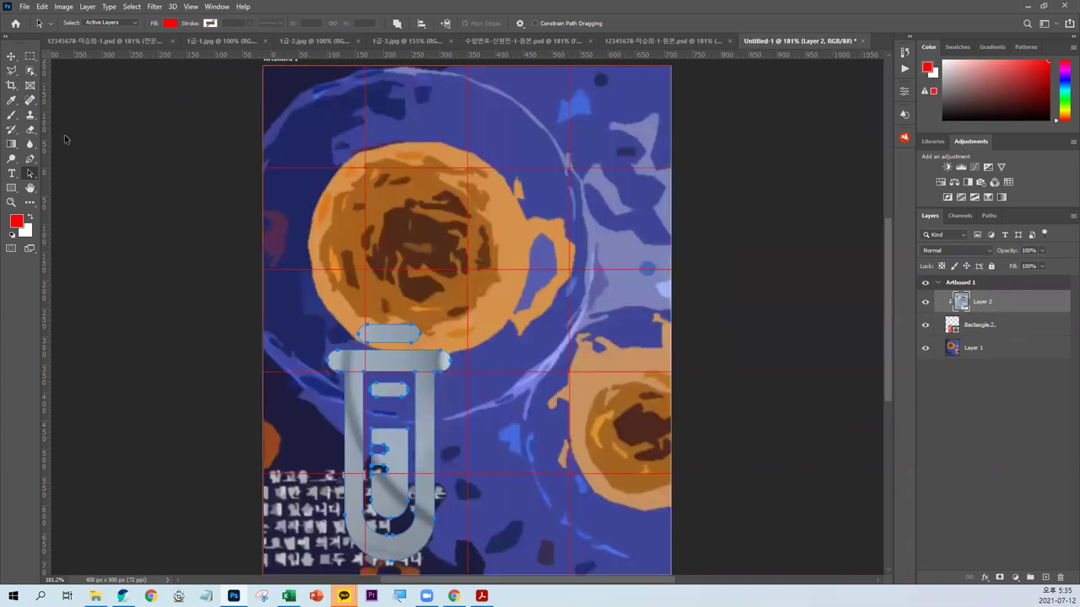
key(ctrl+t)
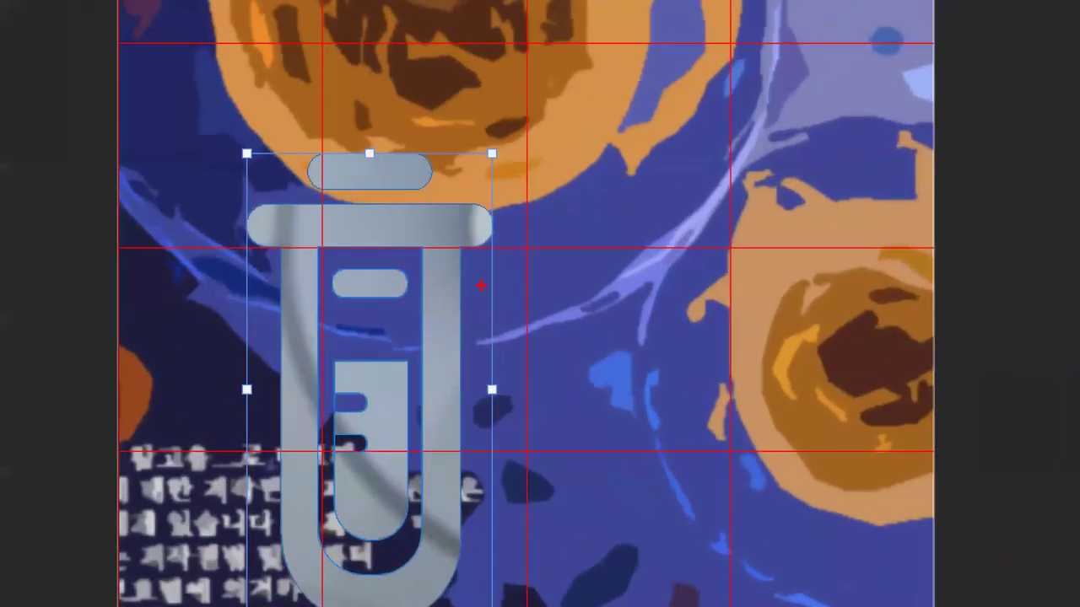
Step: Try moving the photo, cancel that transform, and check the saved 주사기 path
drag(460, 295, 588, 351)
drag(480, 287, 474, 336)
drag(454, 161, 496, 95)
drag(440, 135, 494, 184)
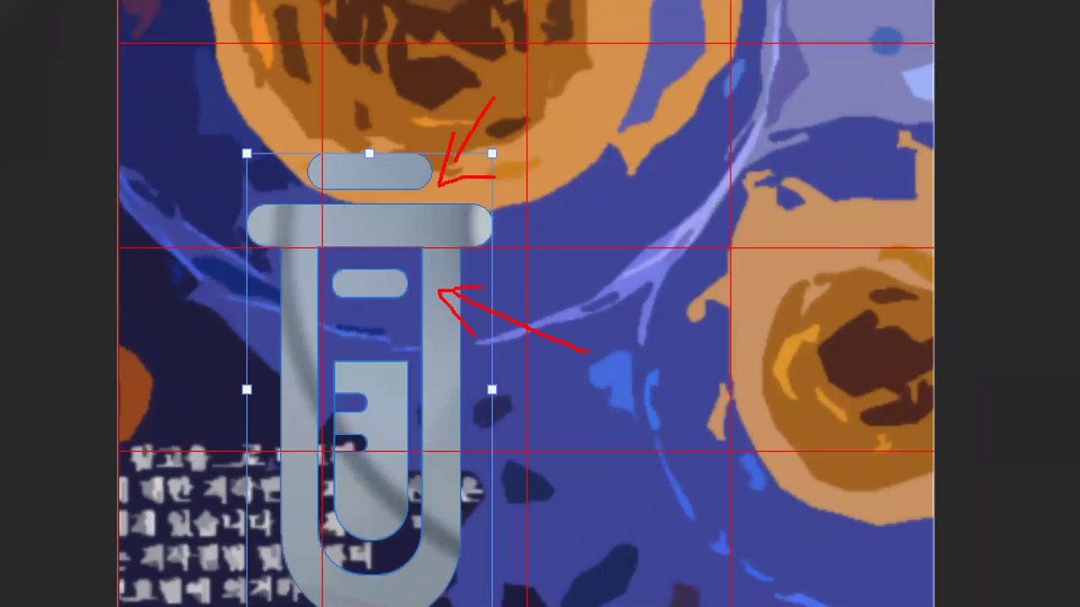
key(Escape)
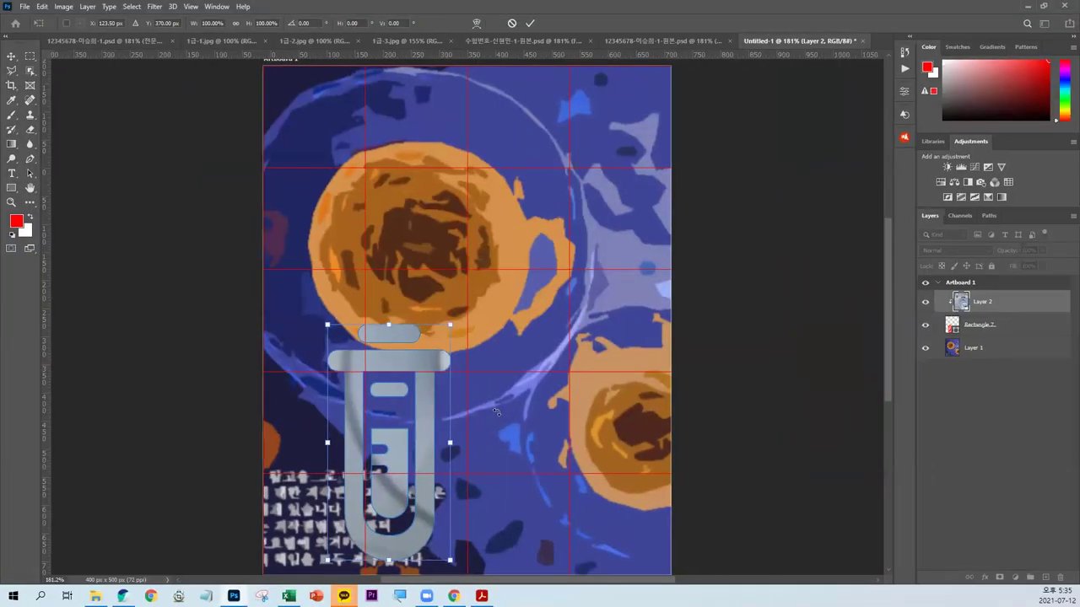
key(Return)
key(a)
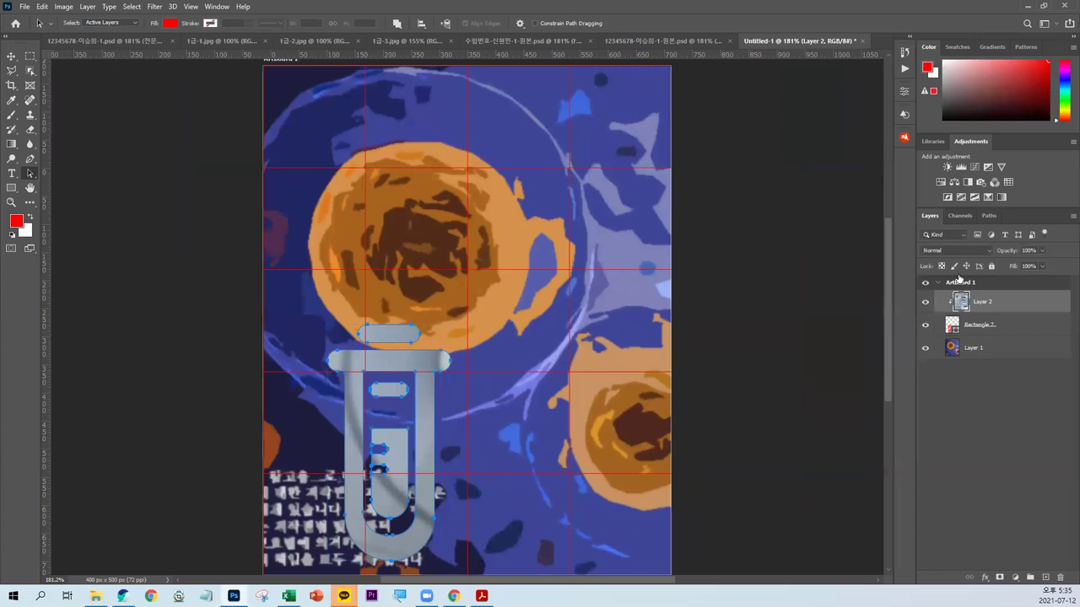
click(988, 215)
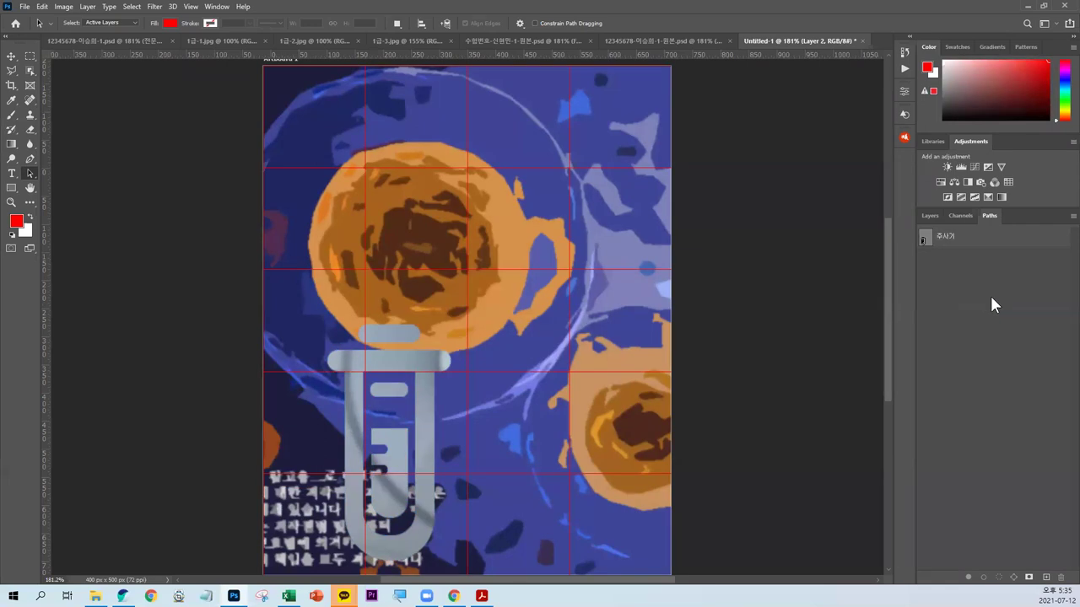
click(931, 215)
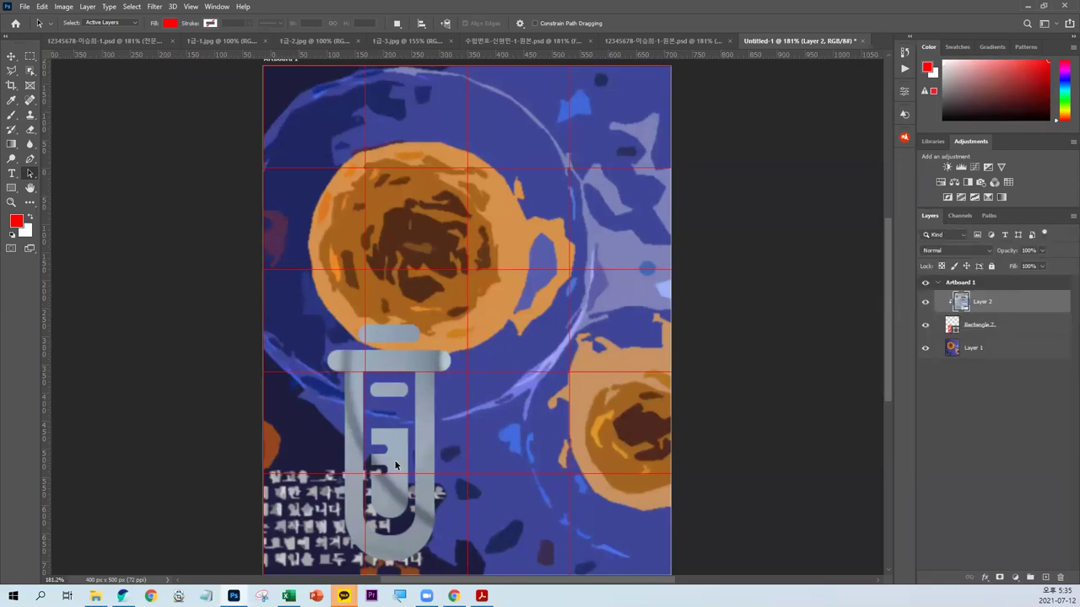
Step: Scale the clipped photo to 54.71% inside the test tube and commit it
key(ctrl+t)
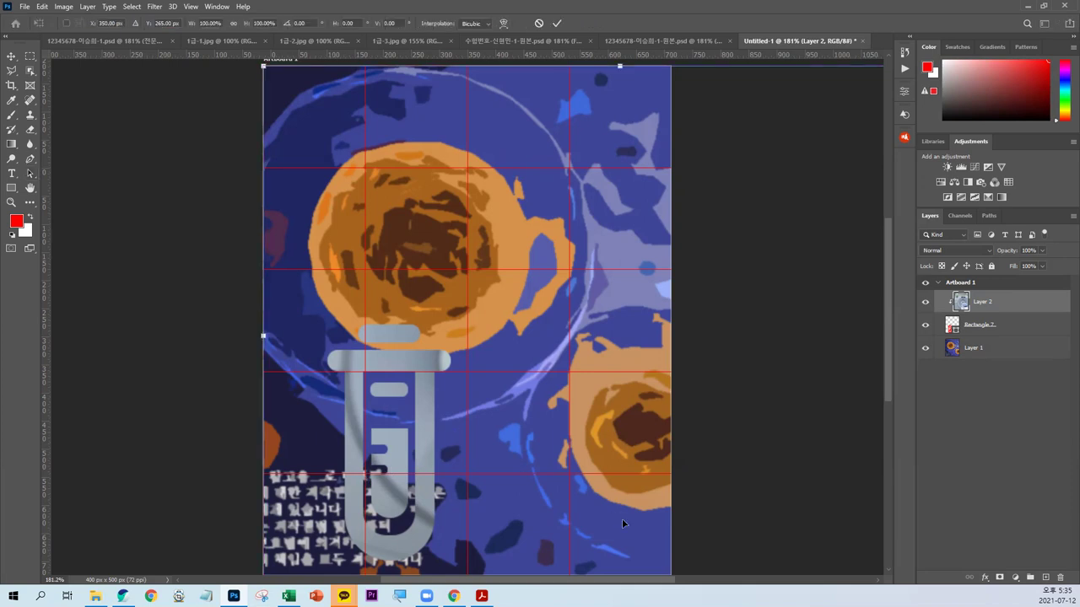
scroll(610, 506, up, 1)
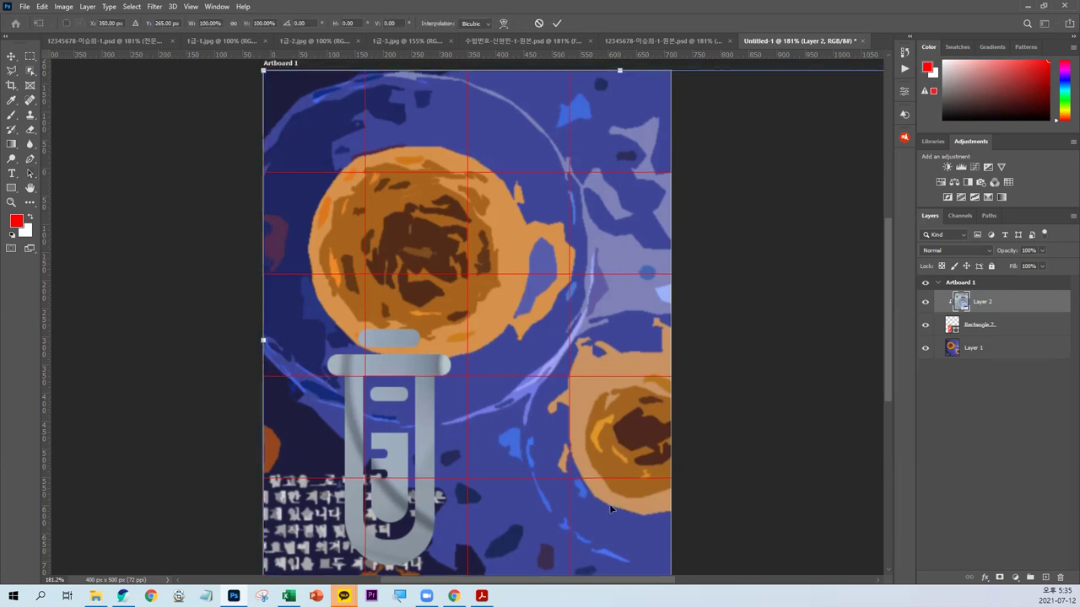
key(ctrl+minus)
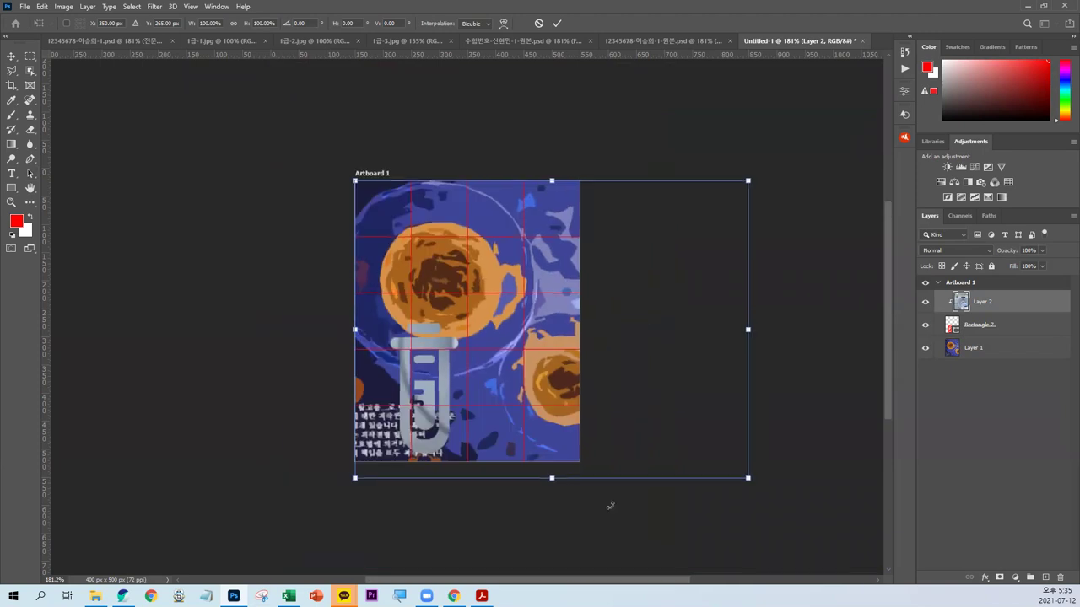
key(ctrl+minus)
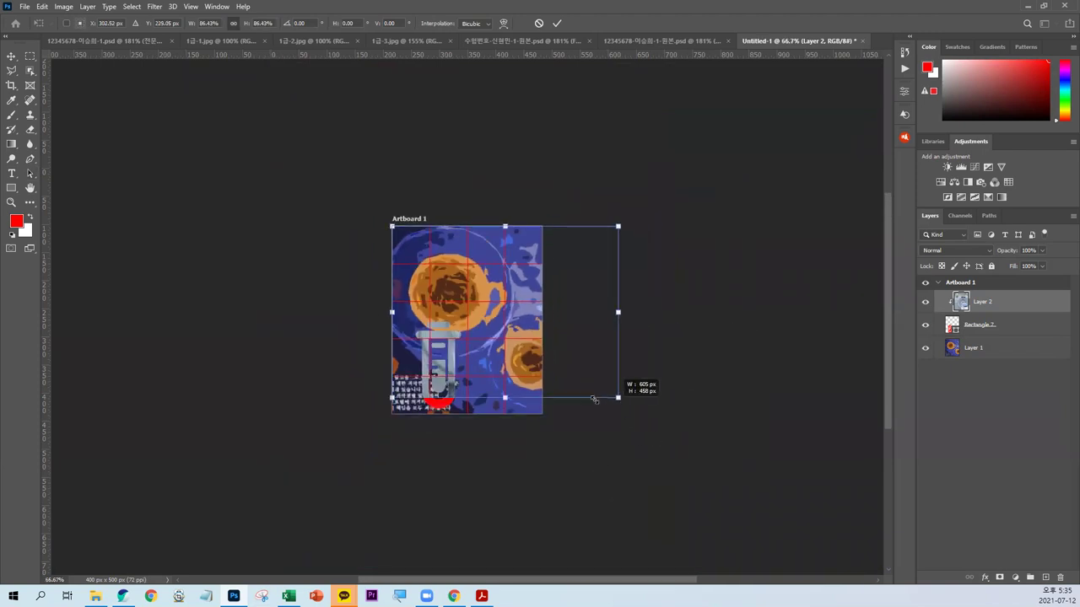
drag(652, 424, 540, 410)
mouse_move(477, 396)
mouse_down()
mouse_move(462, 371)
mouse_move(452, 410)
mouse_up()
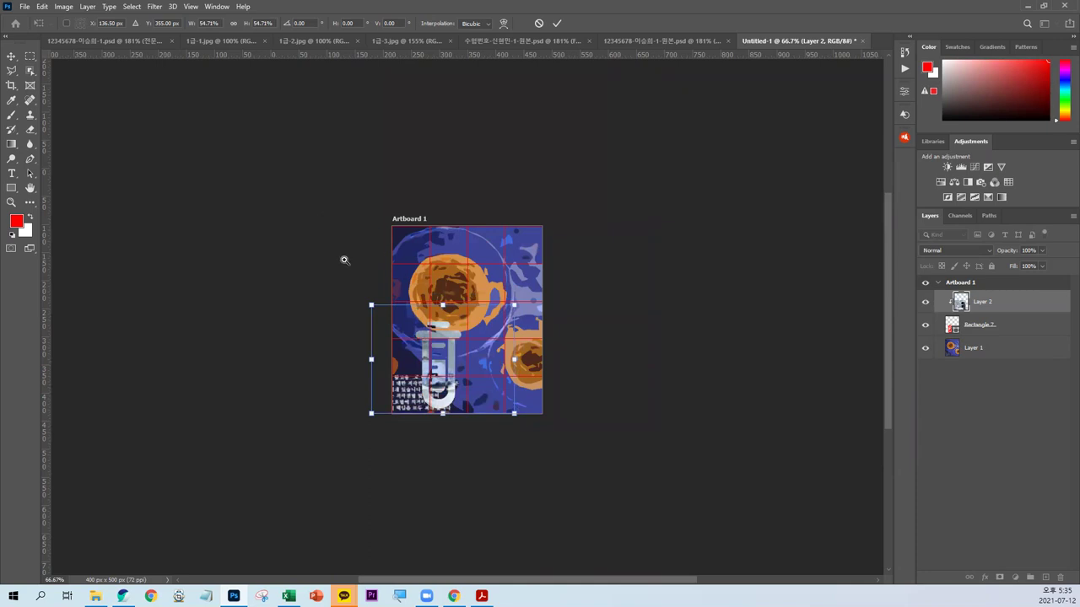
key(ctrl+0)
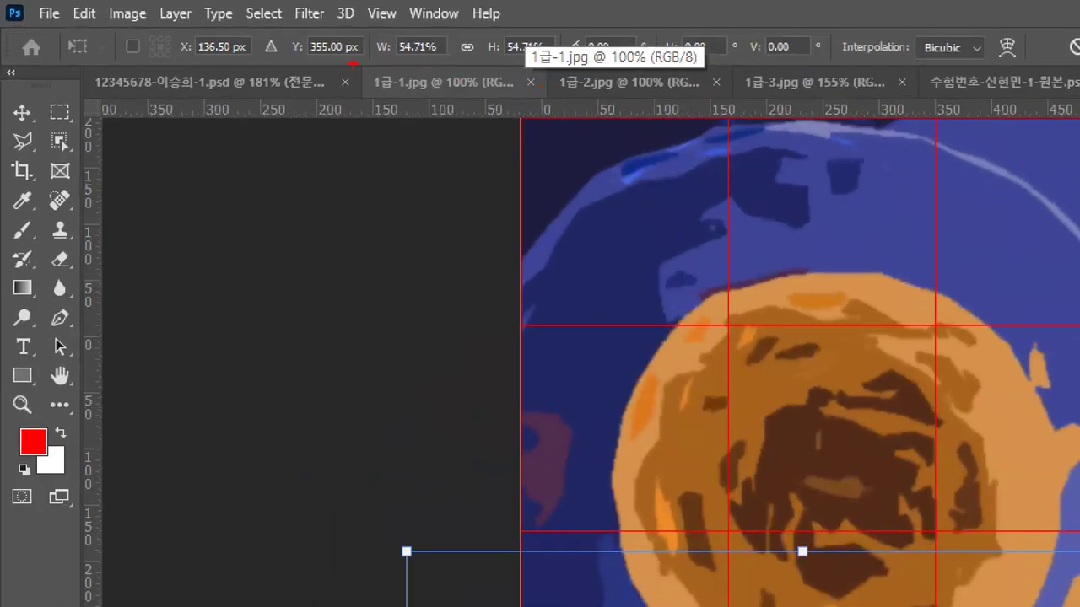
drag(353, 63, 570, 63)
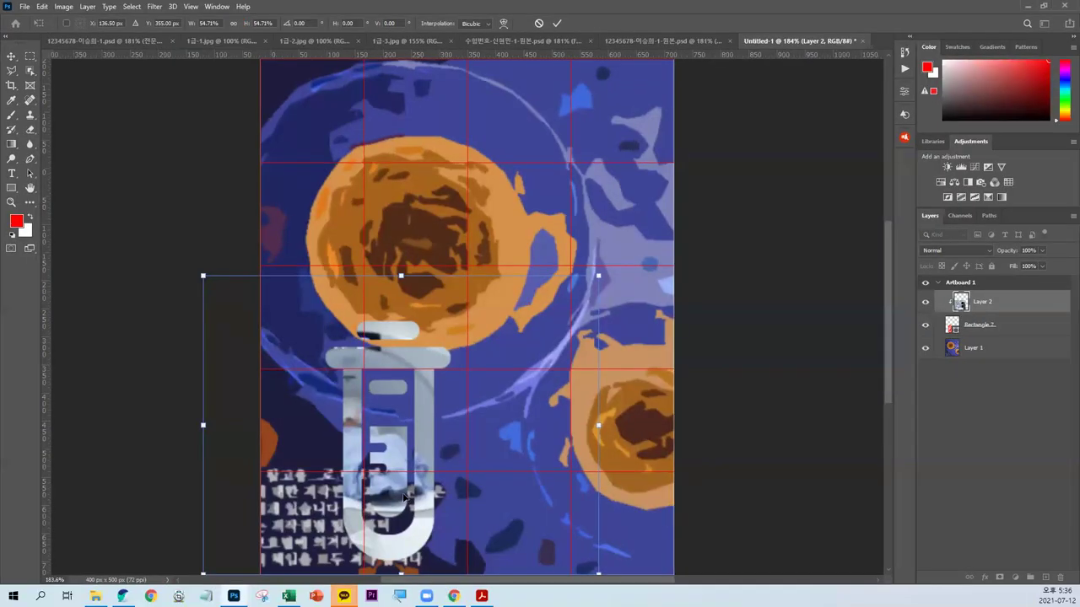
key(Return)
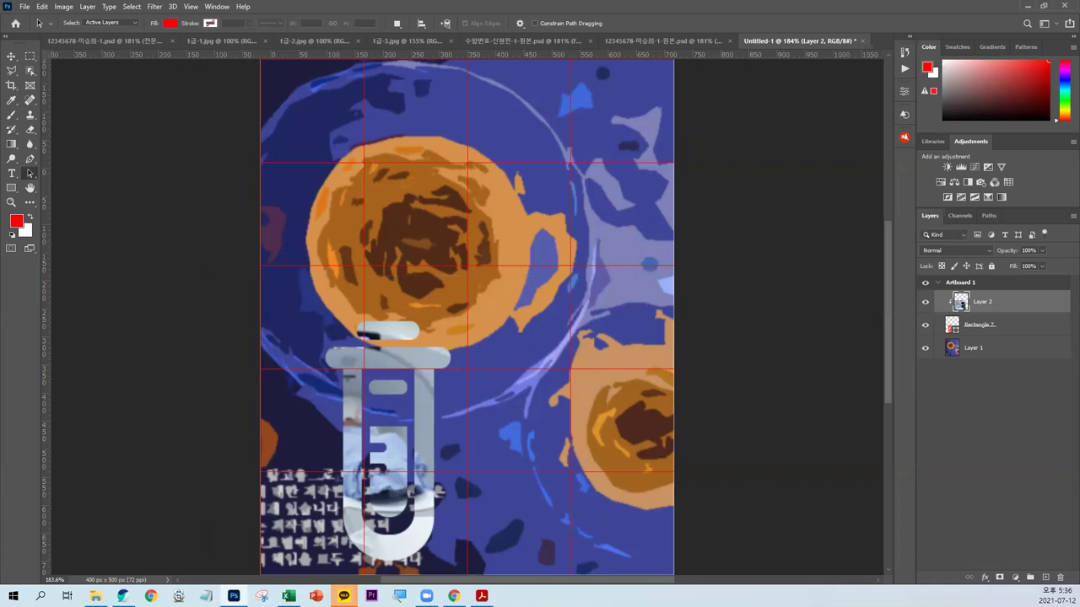
key(alt+Tab)
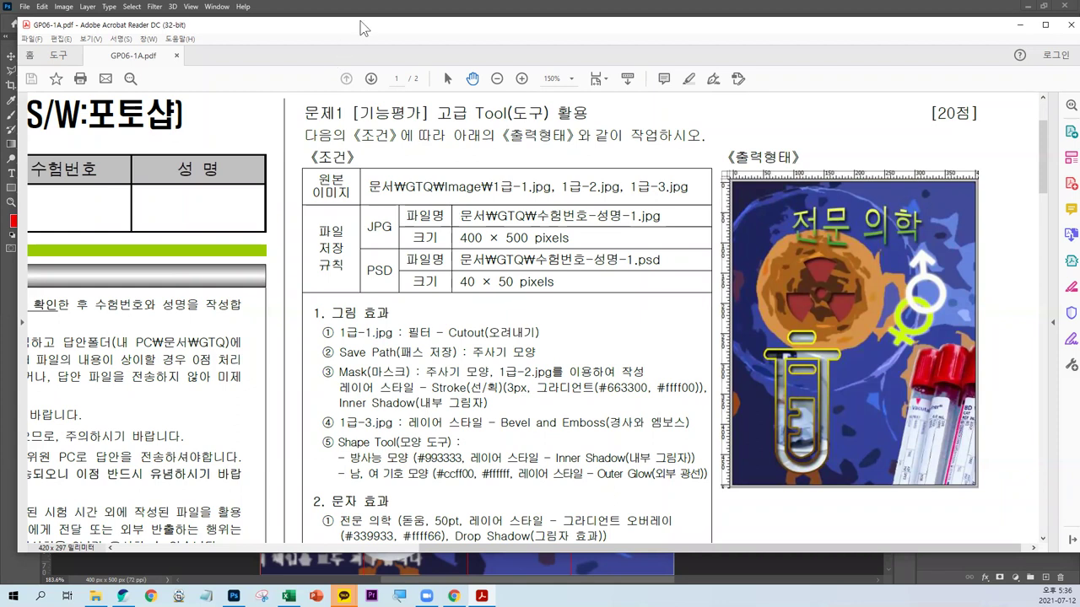
Step: Review the exam's effect requirements in the PDF and switch back to Photoshop
key(alt+Tab)
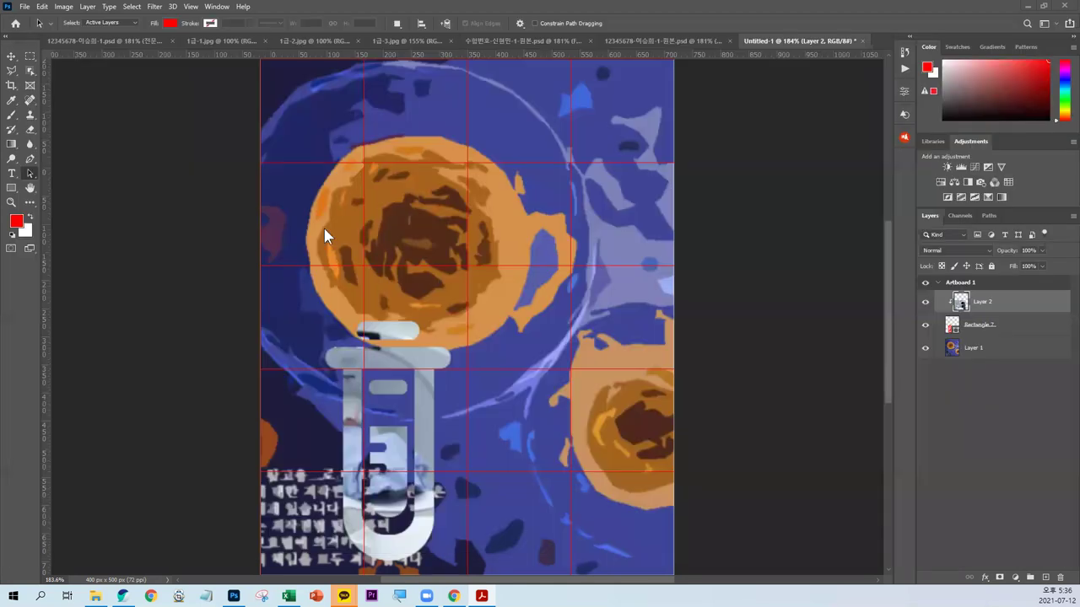
Step: Add a 3 px stroke with a gradient fill type to the Rectangle 7 test tube
click(1010, 327)
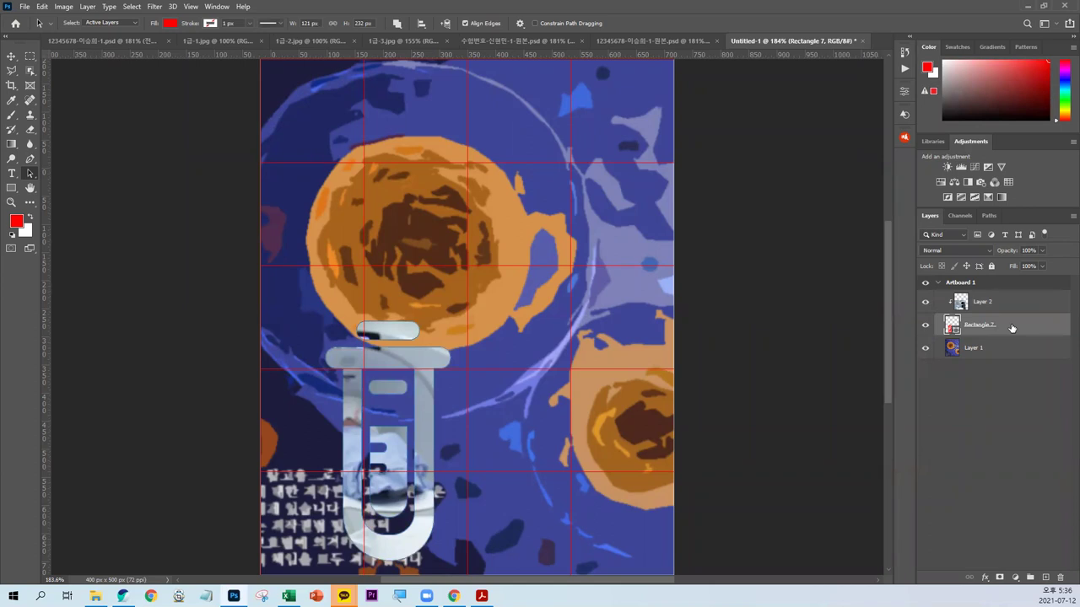
double_click(1011, 327)
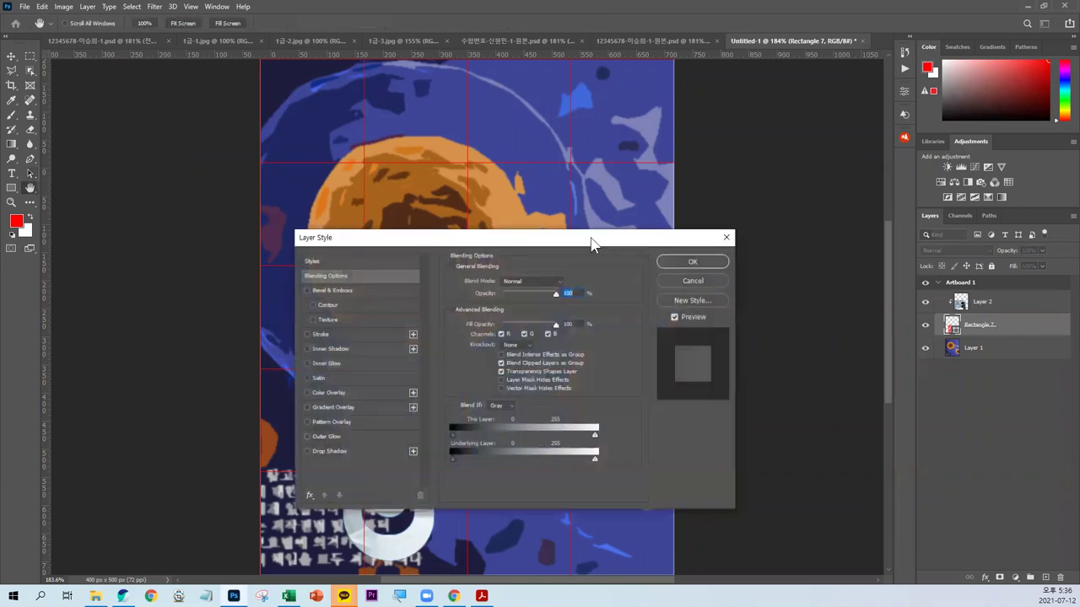
drag(590, 243, 768, 99)
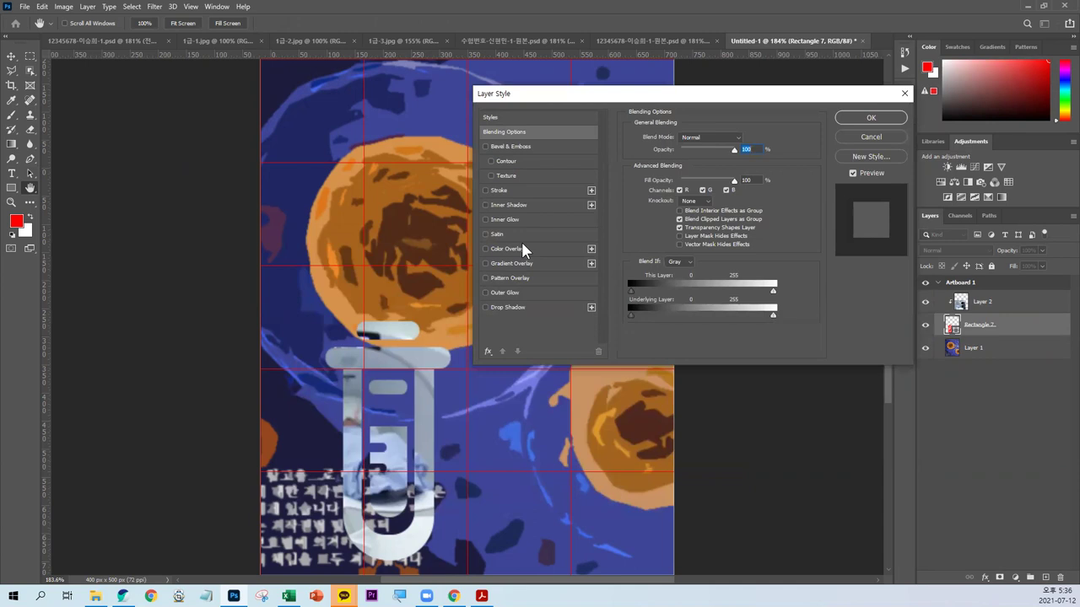
click(506, 190)
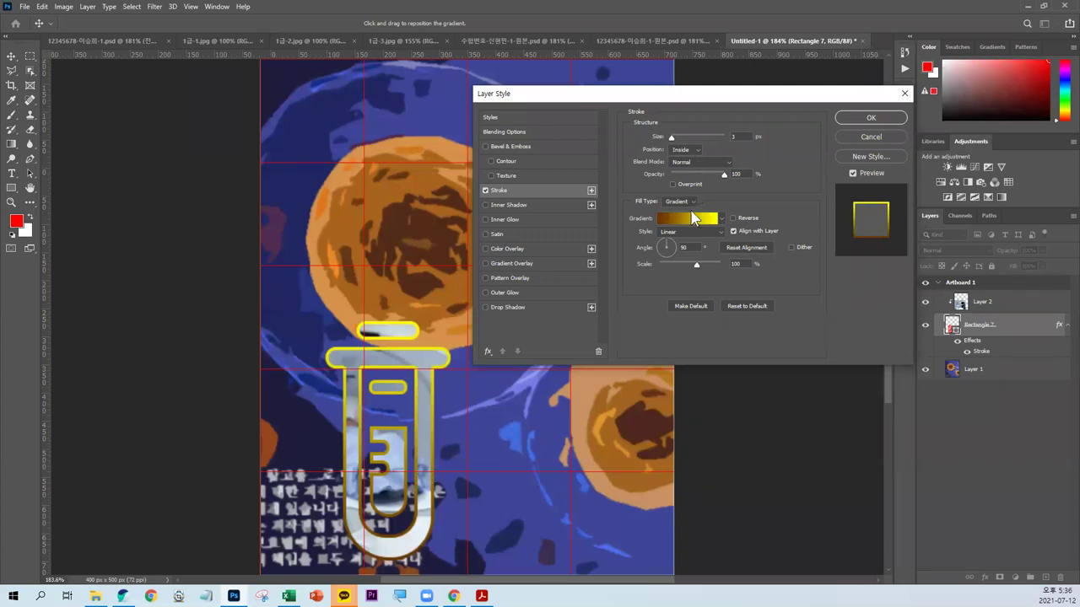
click(667, 200)
click(688, 204)
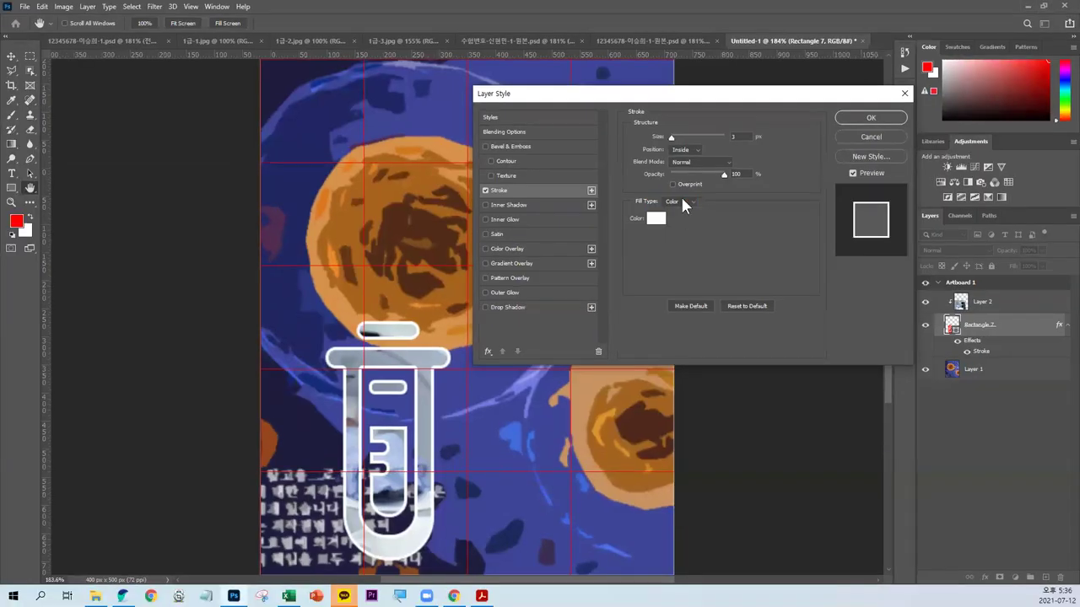
click(680, 197)
click(687, 217)
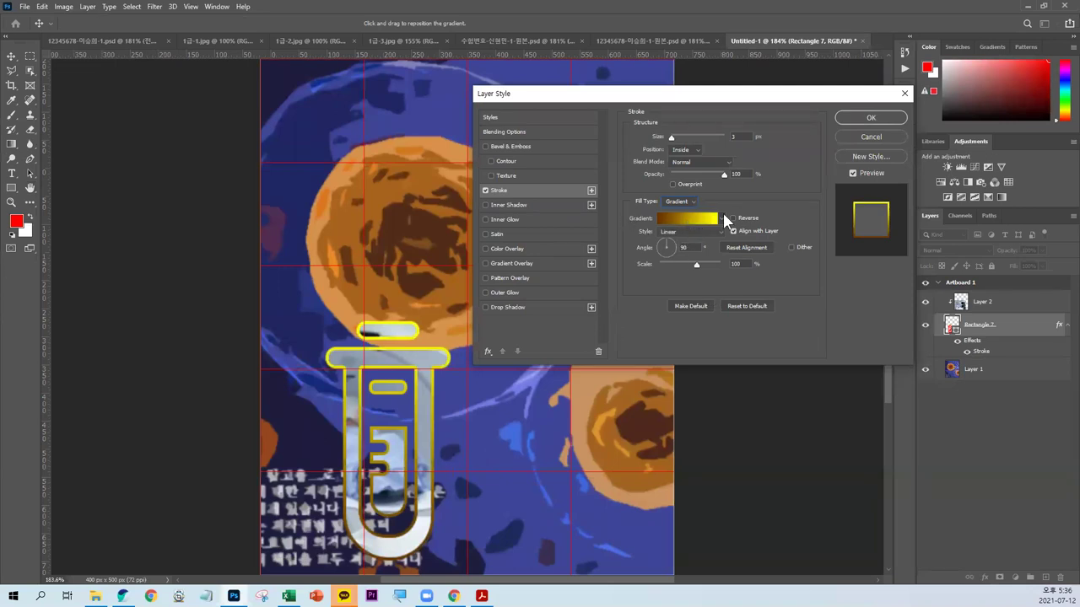
click(684, 217)
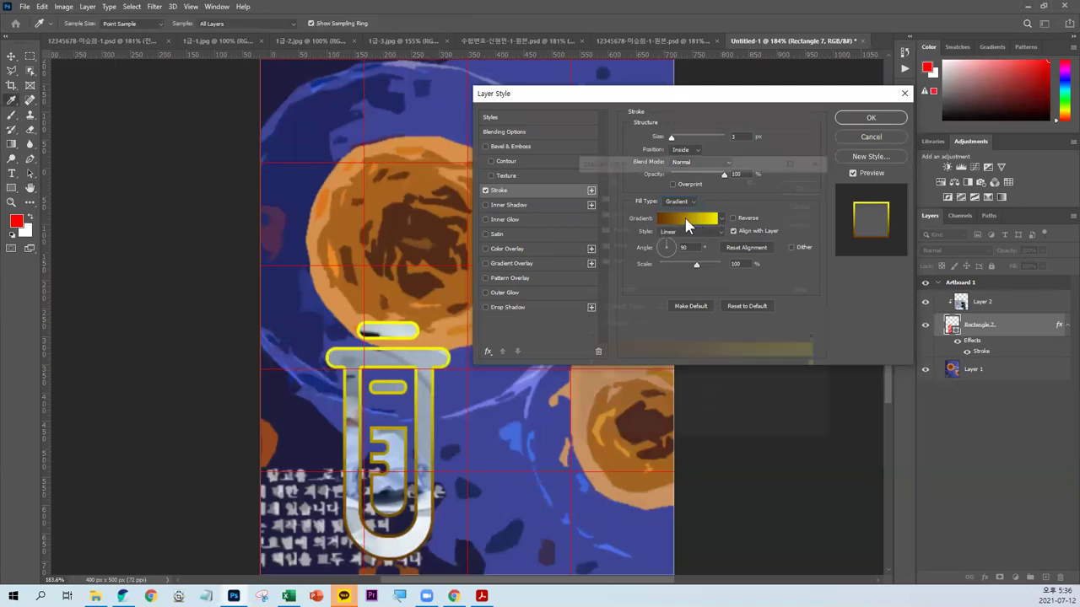
Step: Set the stroke gradient stops to brown #663300 and yellow #ffff00
click(589, 367)
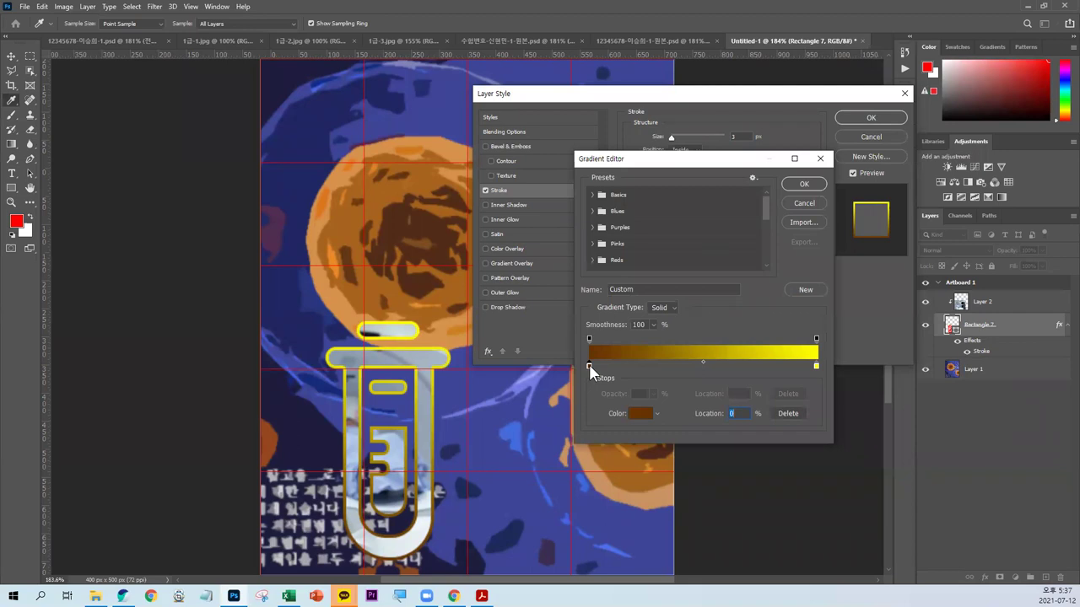
double_click(588, 364)
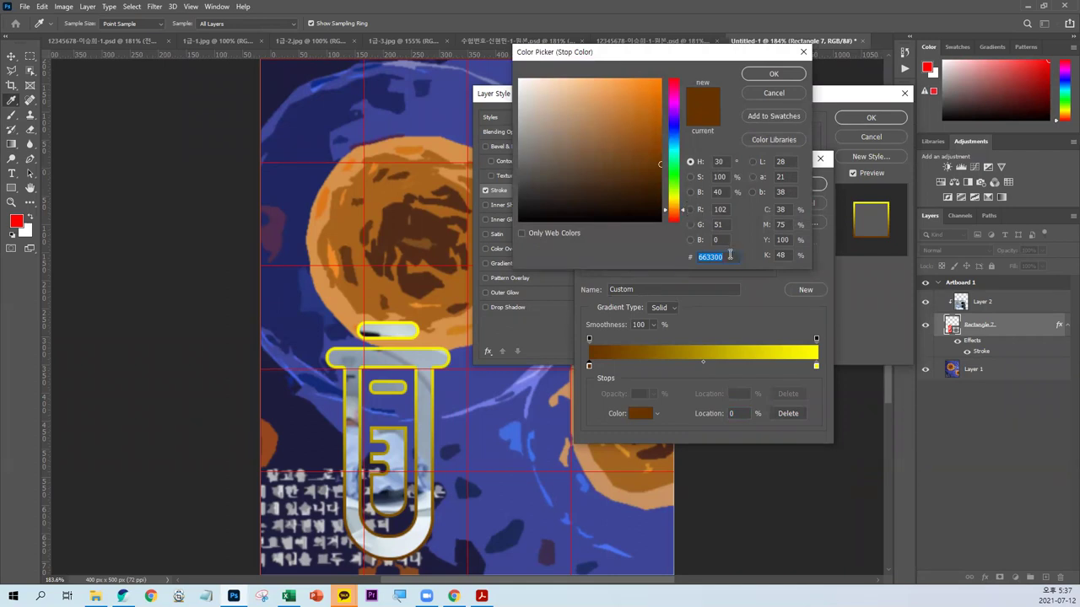
text(630)
key(Return)
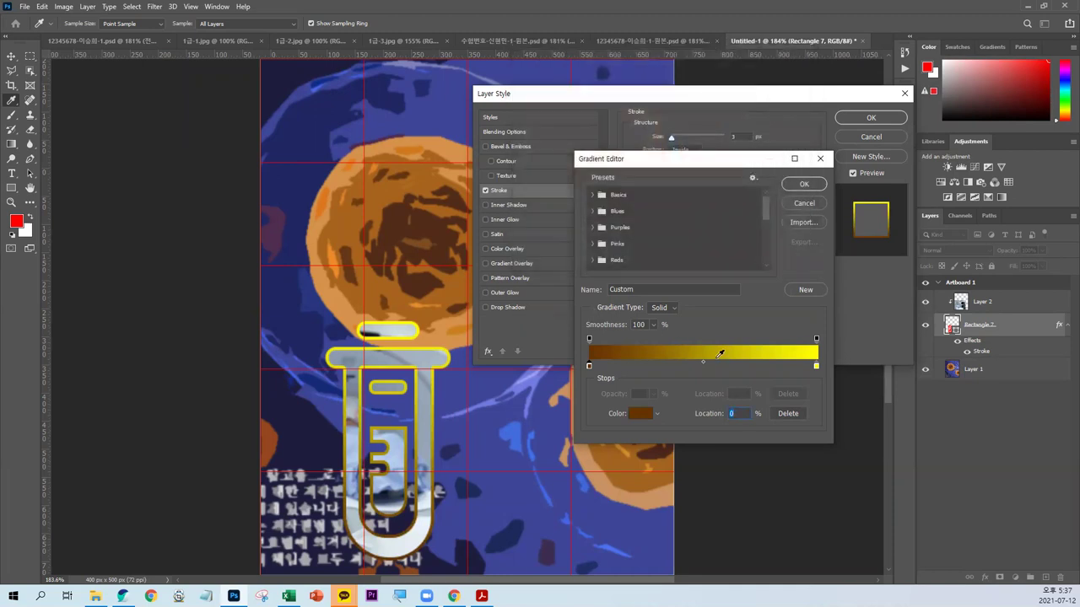
click(815, 366)
double_click(815, 366)
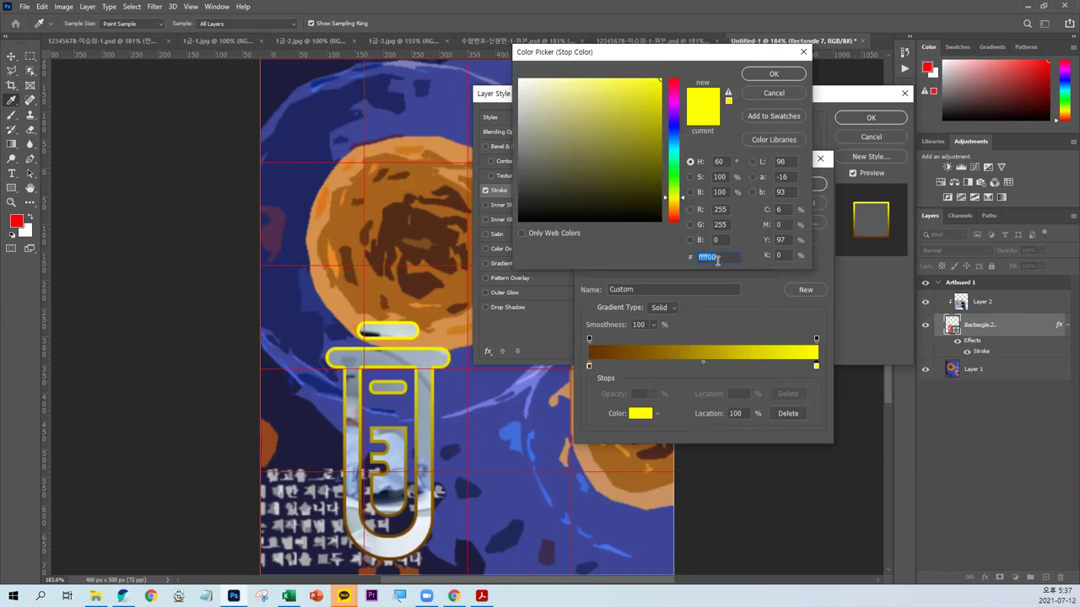
text(0)
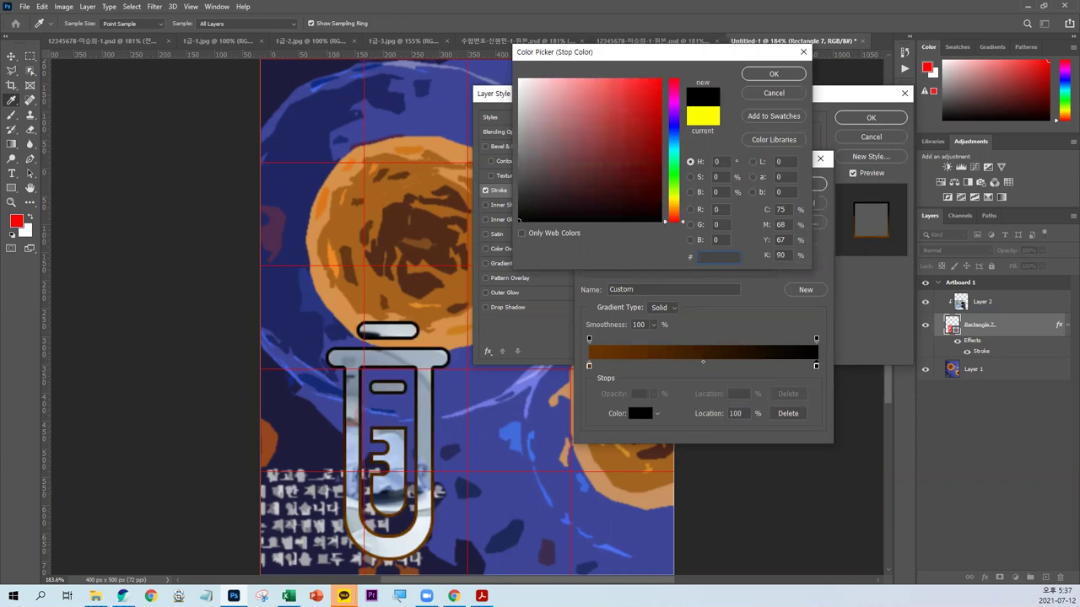
text(ffff00)
key(Return)
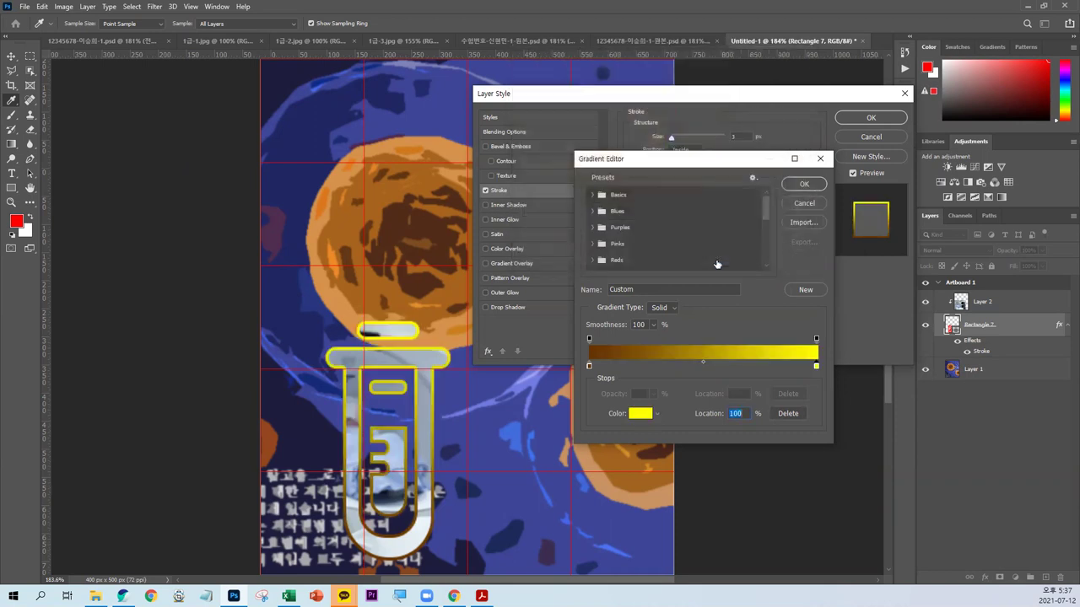
click(802, 184)
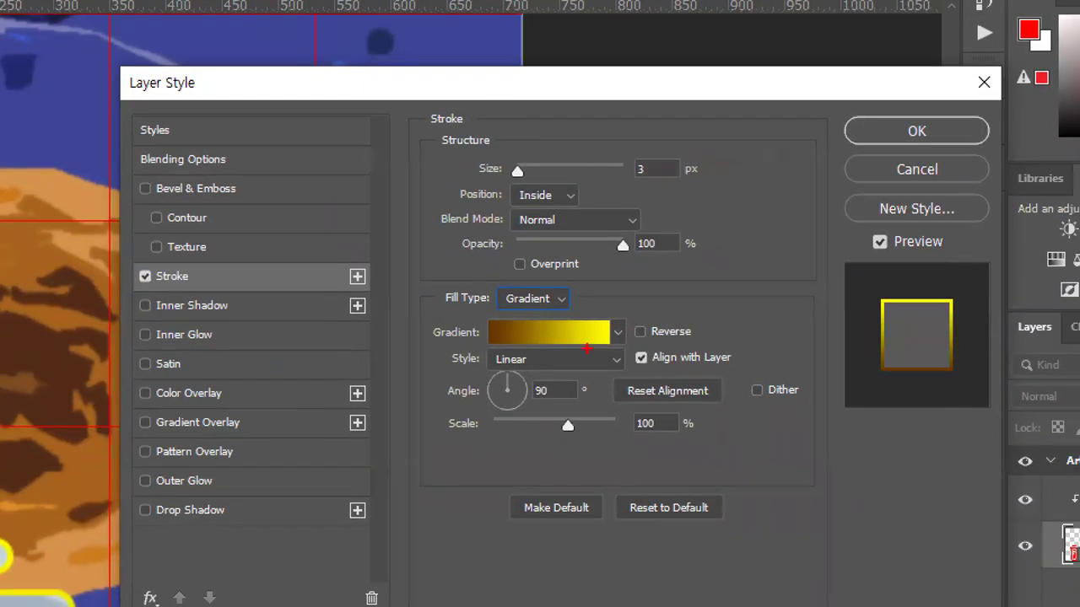
drag(600, 312, 607, 342)
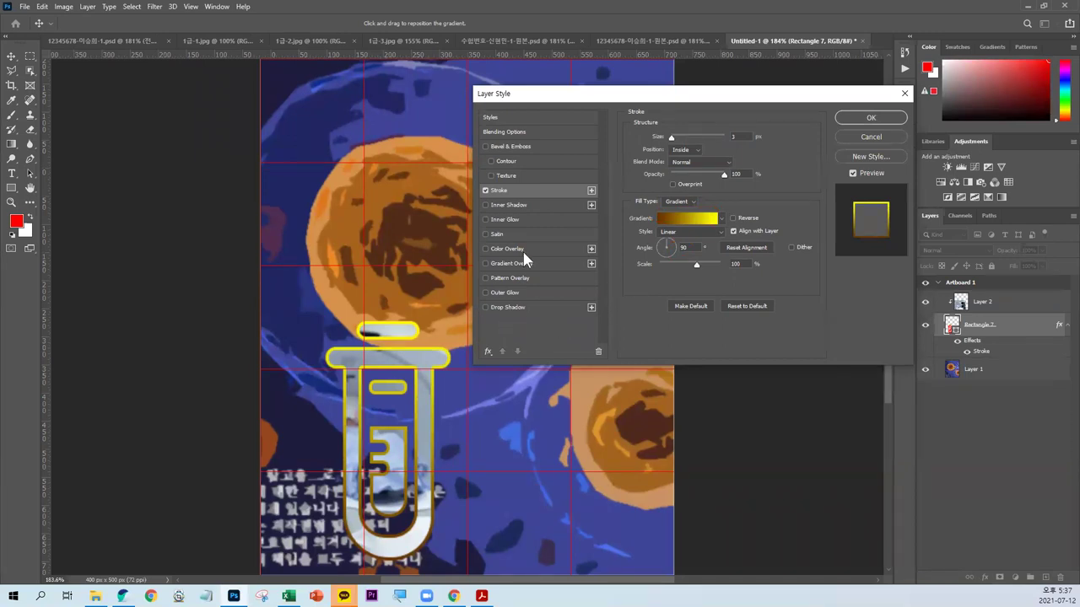
Step: Add an Inner Shadow at 65% opacity, 143°, distance 10, size 5, and apply the styles
click(518, 210)
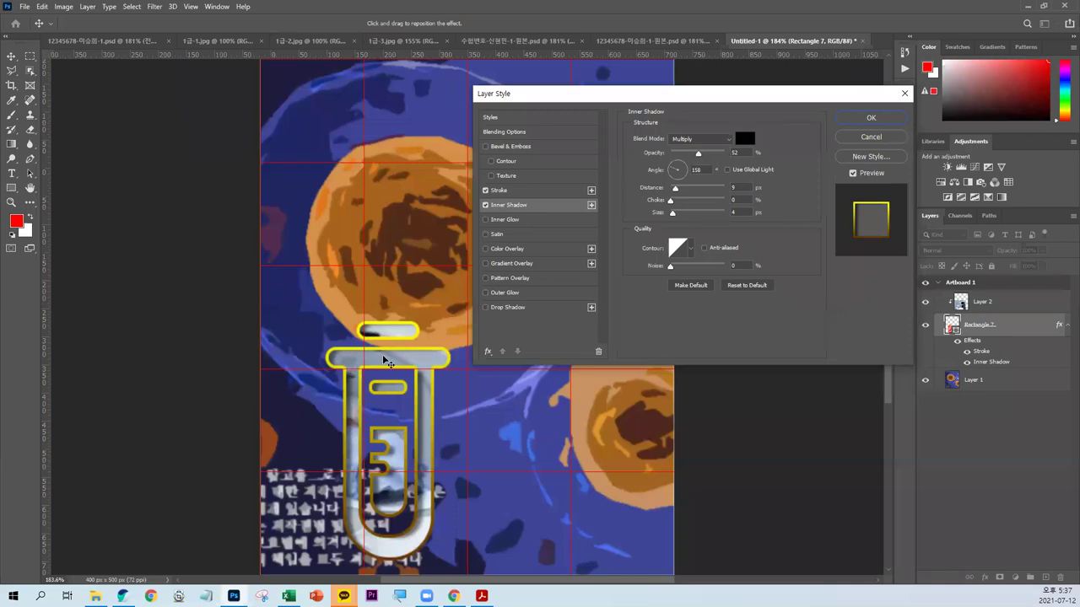
drag(386, 361, 385, 361)
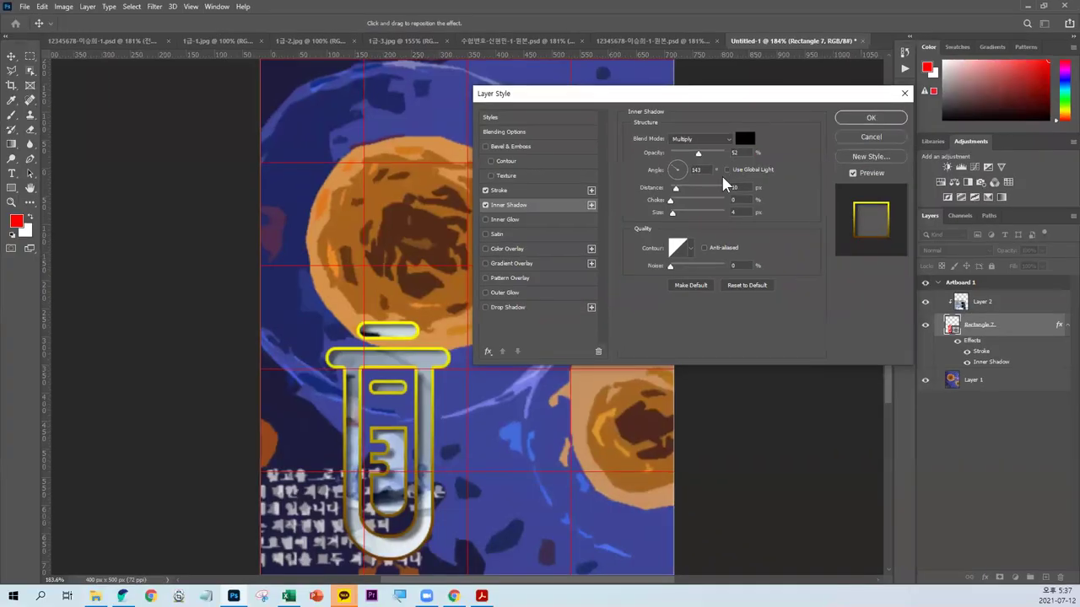
click(707, 153)
text(65)
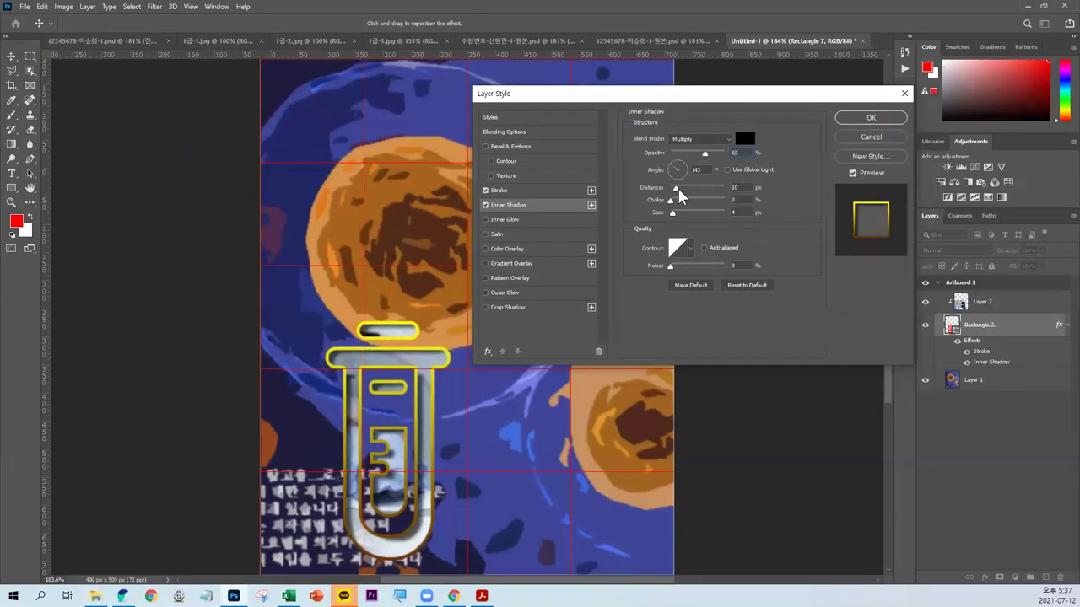
click(736, 211)
text(5)
click(873, 118)
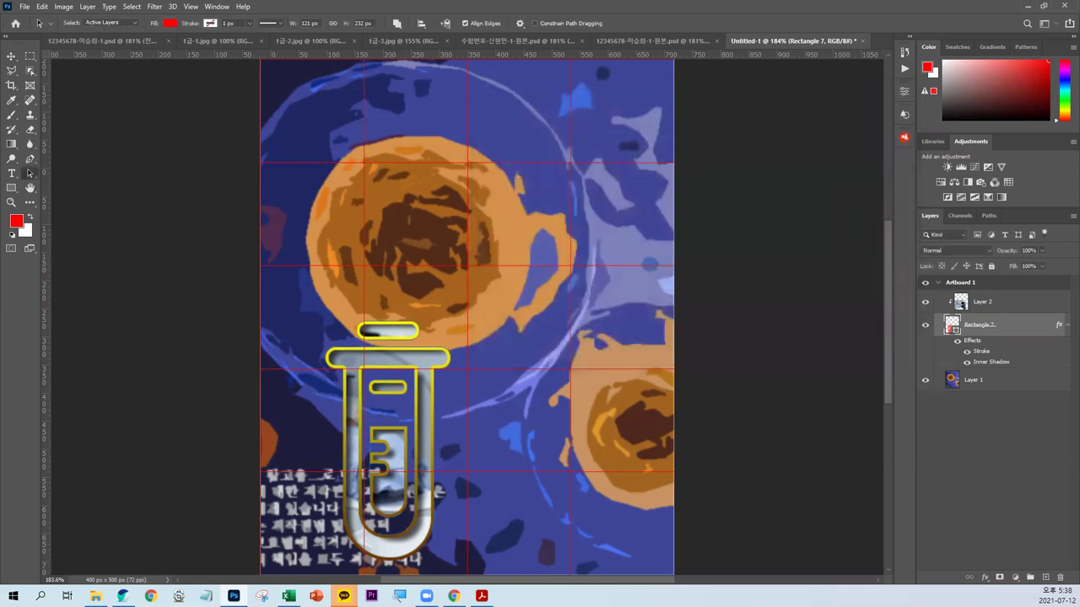
Step: Recheck the exam PDF and return to Photoshop
key(alt+Tab)
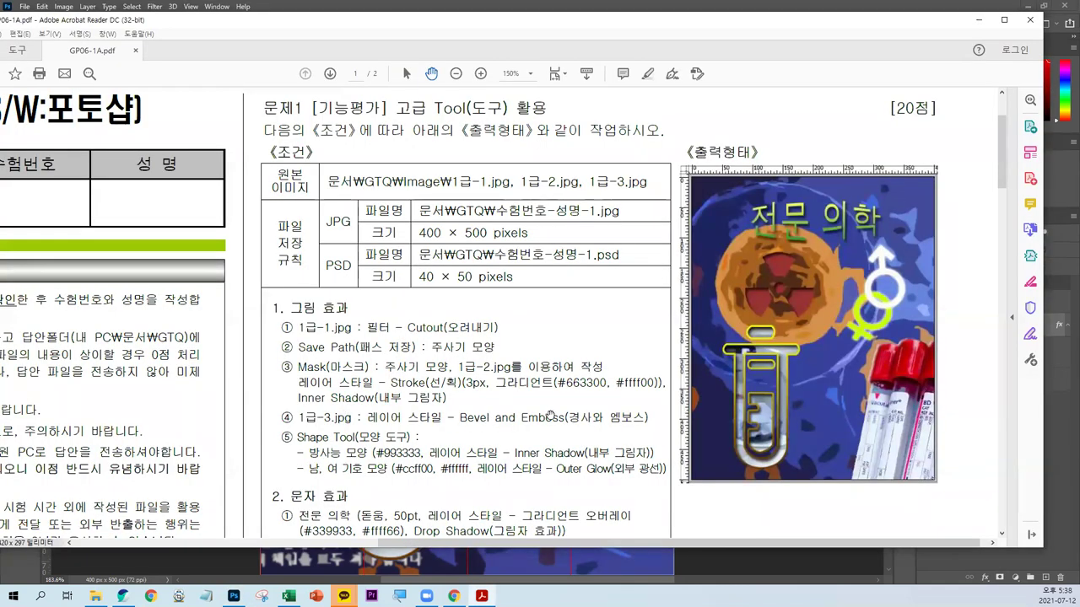
drag(415, 27, 407, 38)
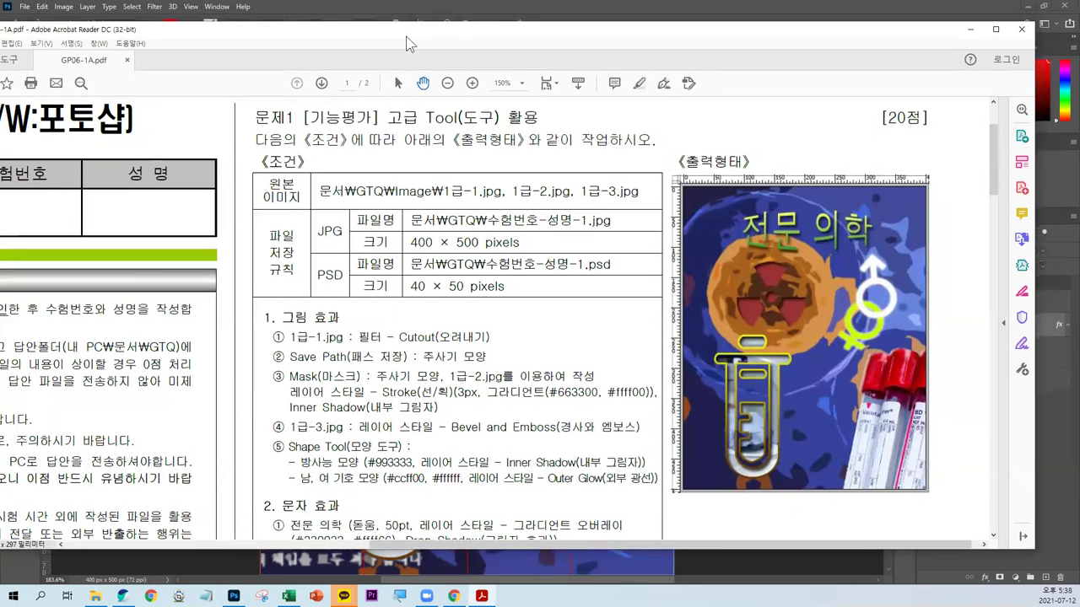
key(alt+Tab)
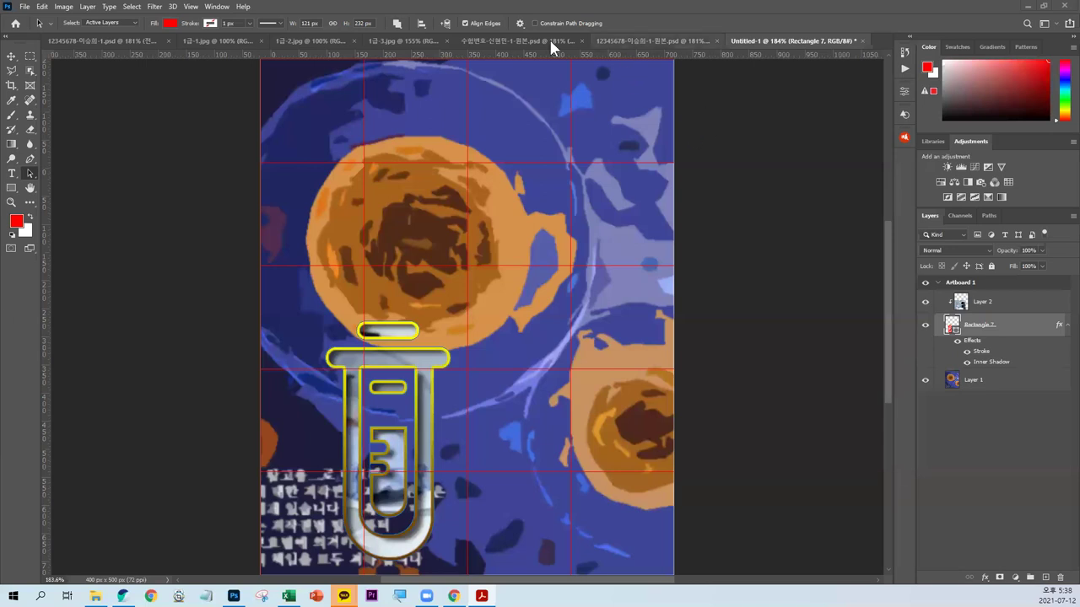
Step: In 1급-3.jpg, select the four red-capped blood tubes with Object Selection
click(398, 40)
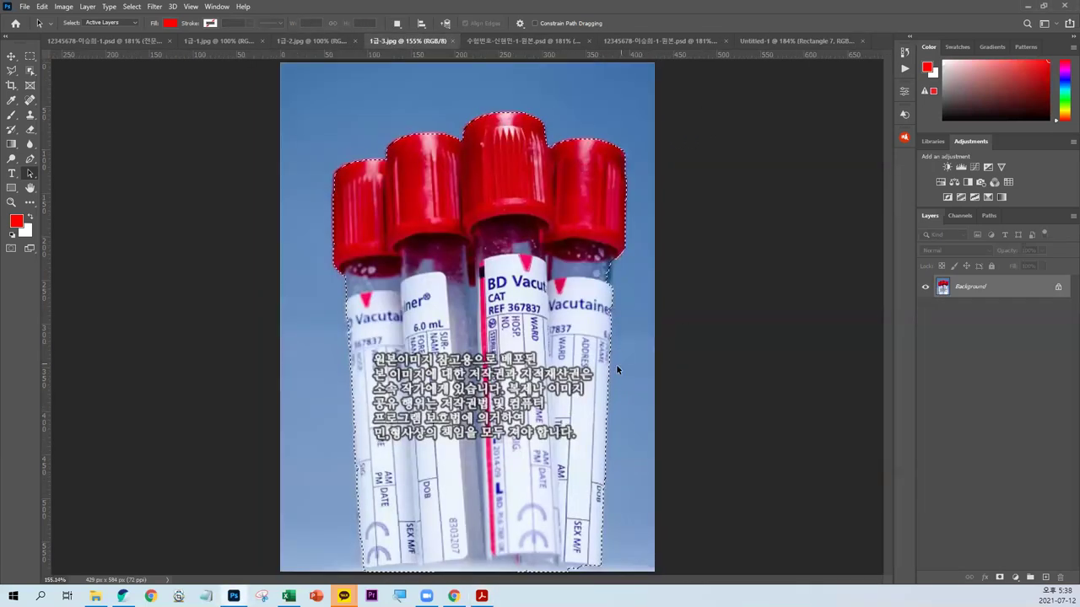
key(ctrl+d)
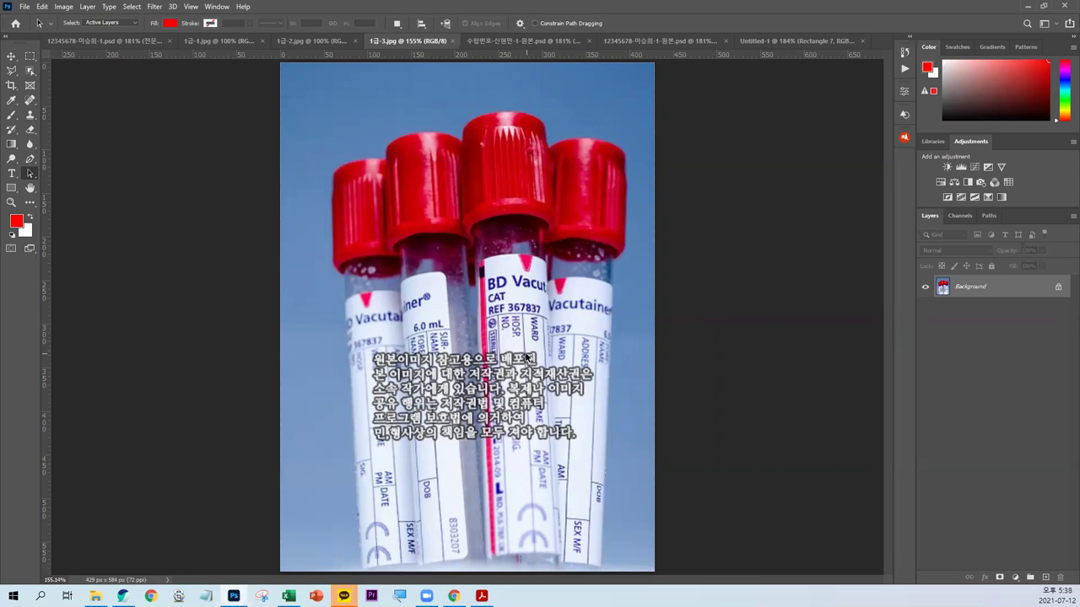
click(29, 72)
right_click(30, 74)
click(72, 73)
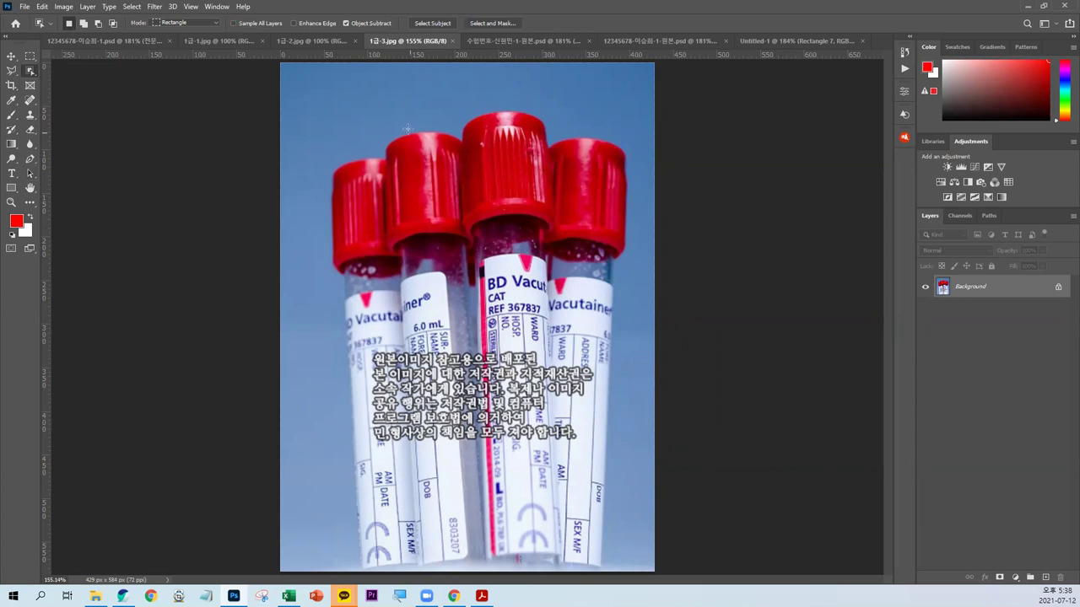
mouse_move(311, 94)
mouse_down()
mouse_move(634, 581)
mouse_move(639, 571)
mouse_up()
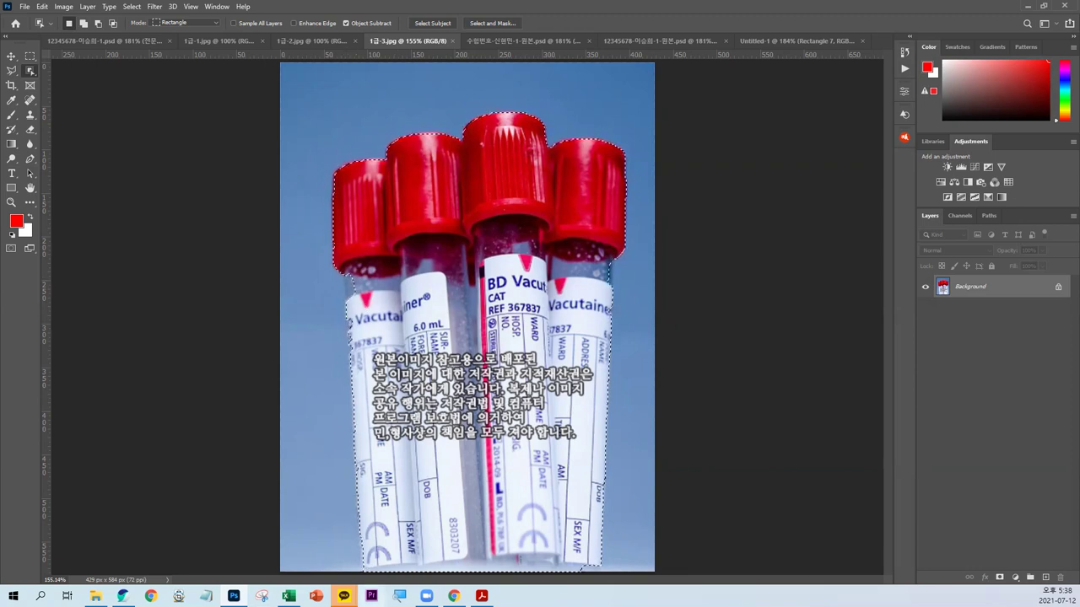
Step: Refine the tube selection with the Lasso, then go back to the Untitled-1 poster
click(11, 73)
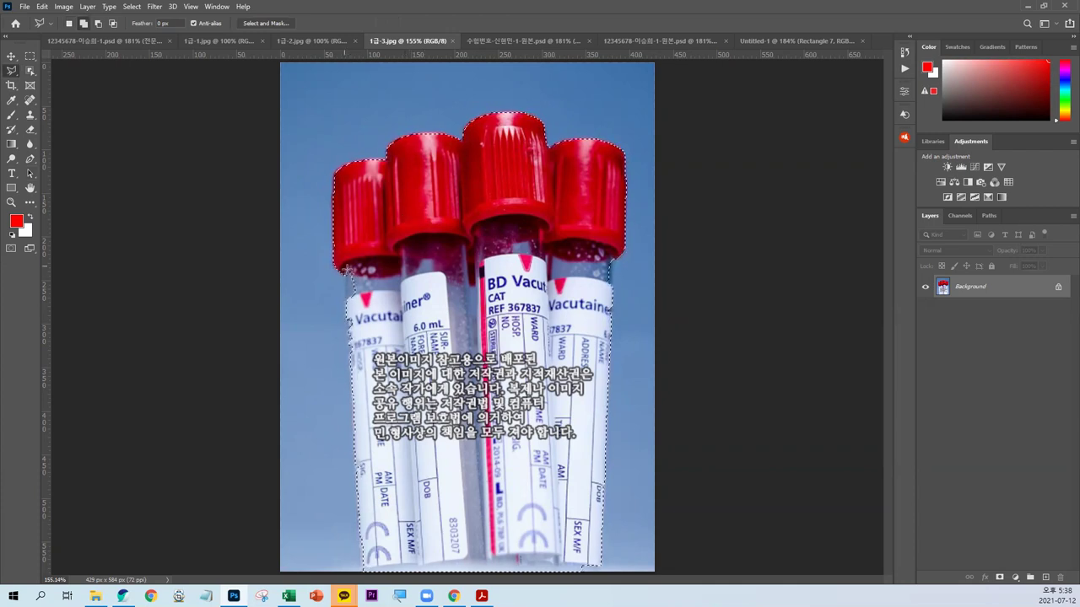
drag(344, 269, 357, 558)
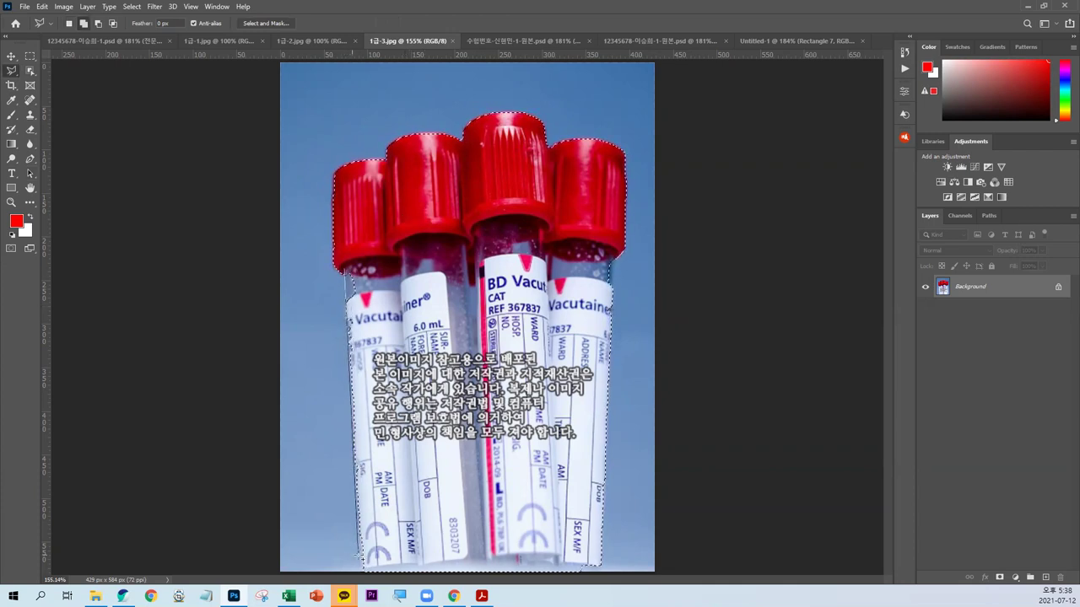
drag(390, 555, 349, 274)
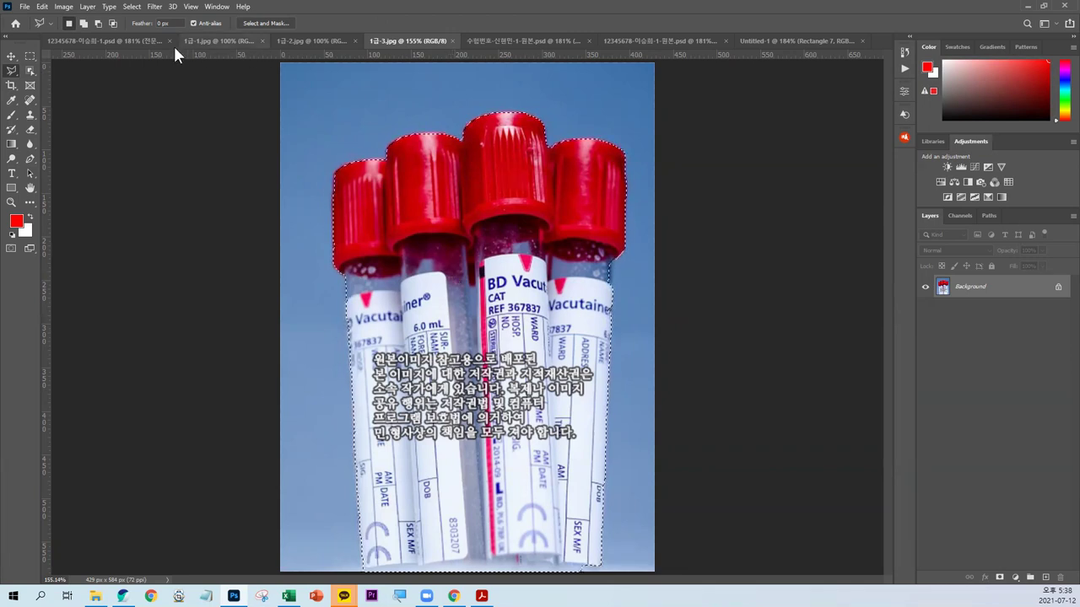
click(798, 43)
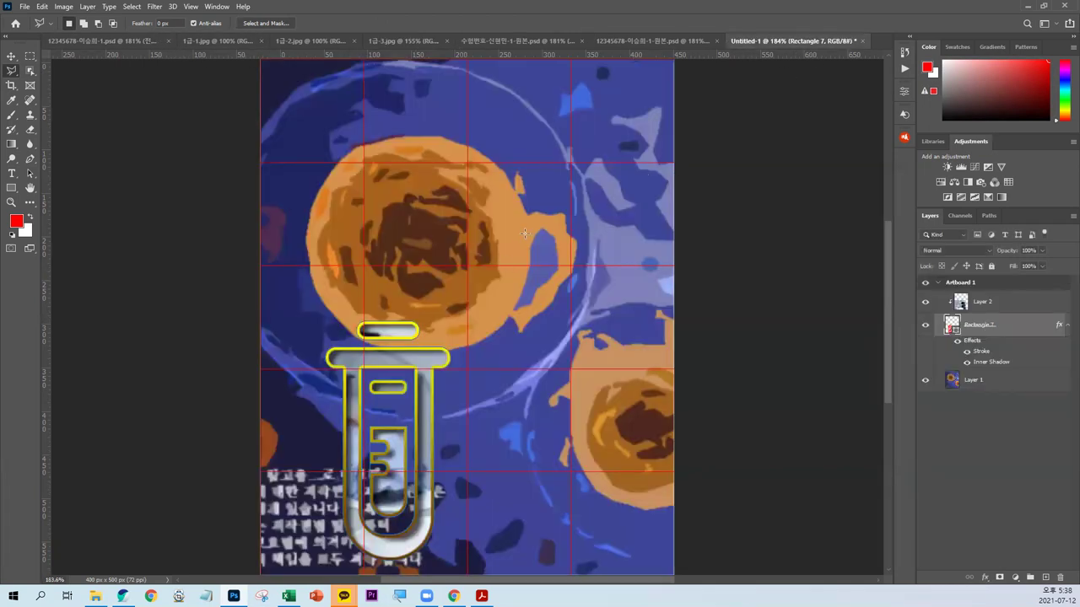
Step: Paste the blood tubes as Layer 3 and move it above Layer 2
key(ctrl+v)
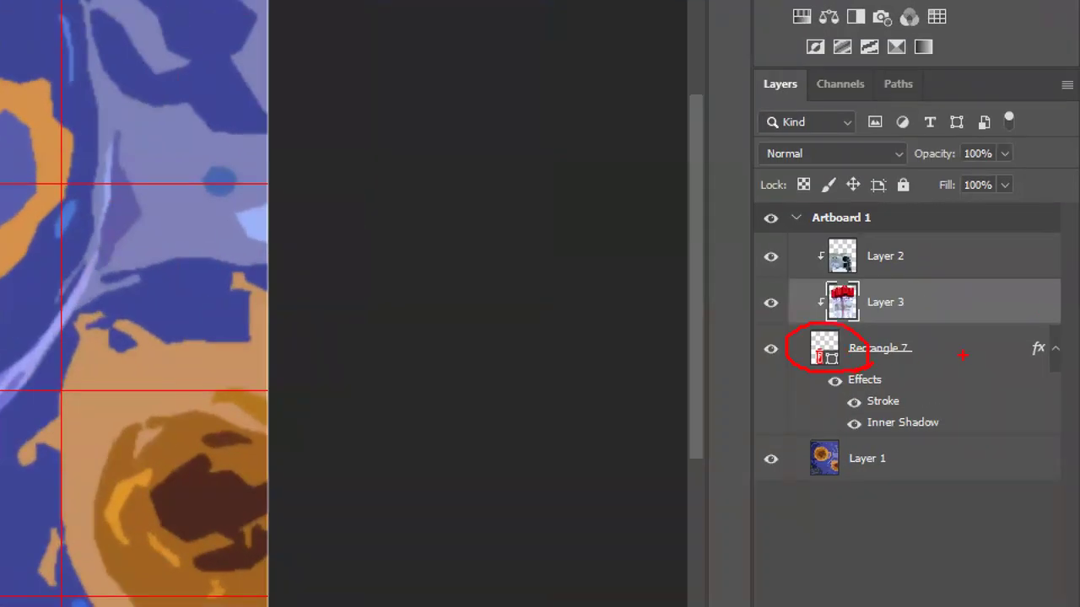
drag(820, 317, 801, 314)
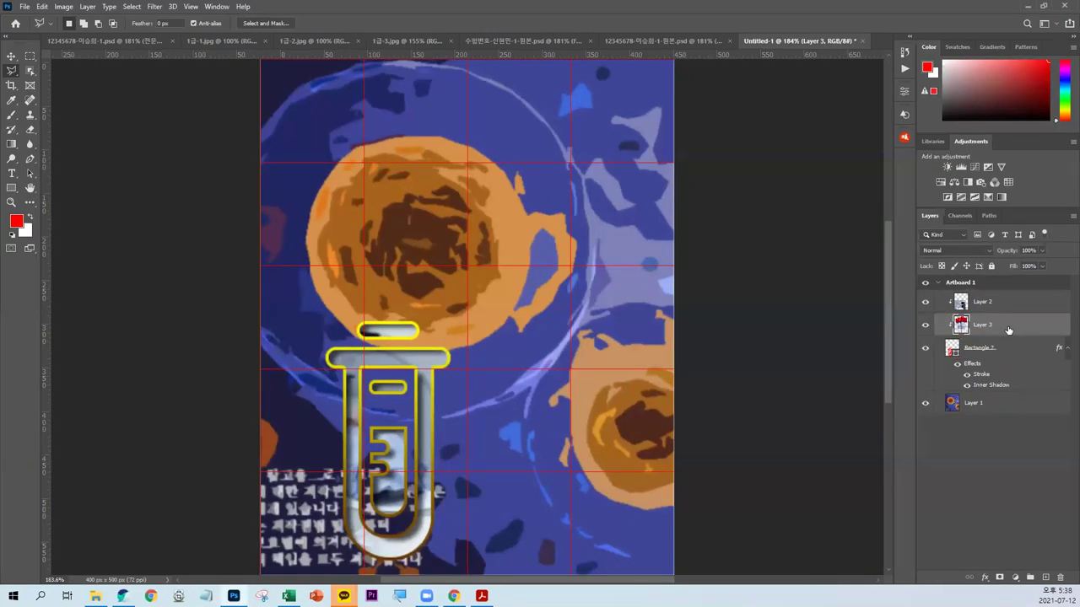
drag(1009, 329, 1000, 296)
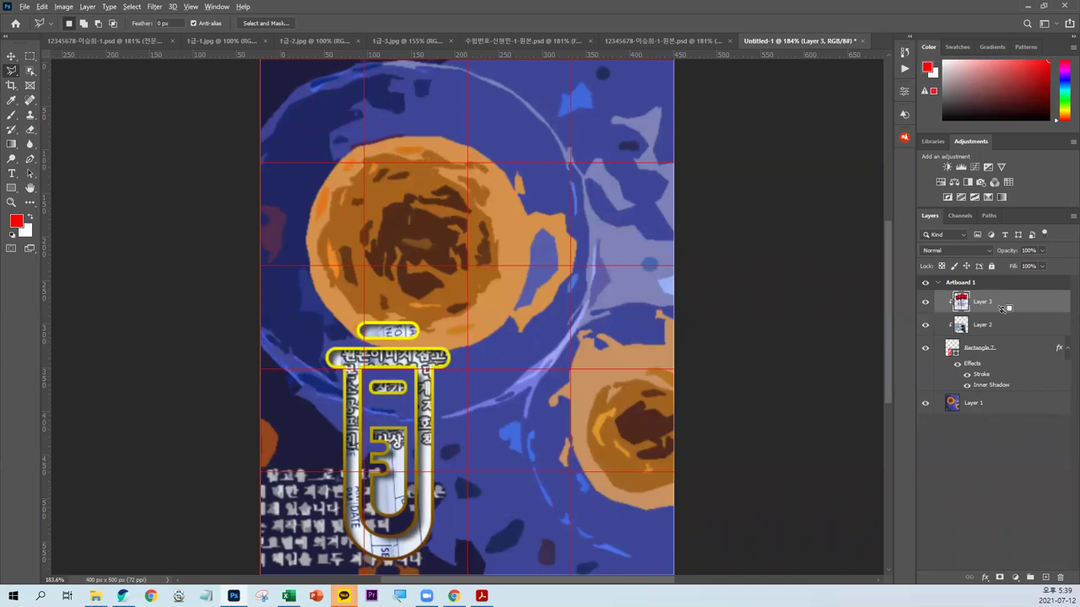
Step: Unclip Layer 3, scale it to 45.77%, and tilt it about 18.59° in the lower-right corner
alt+click(1003, 309)
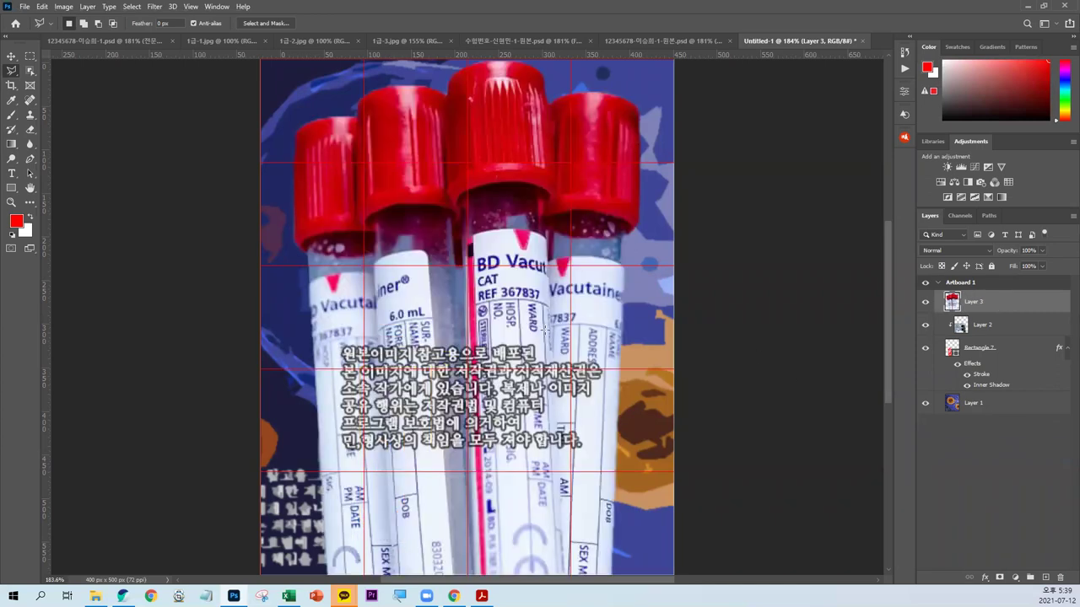
key(ctrl+t)
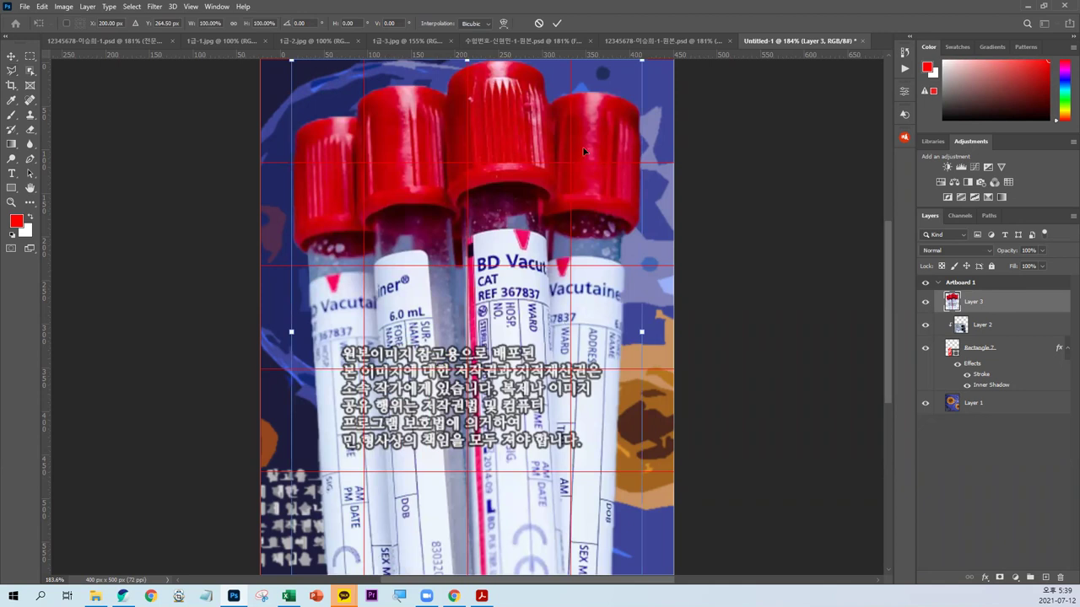
mouse_move(641, 60)
mouse_down()
mouse_move(502, 314)
mouse_move(552, 356)
mouse_up()
mouse_move(455, 438)
mouse_down()
mouse_move(666, 433)
mouse_move(694, 456)
mouse_up()
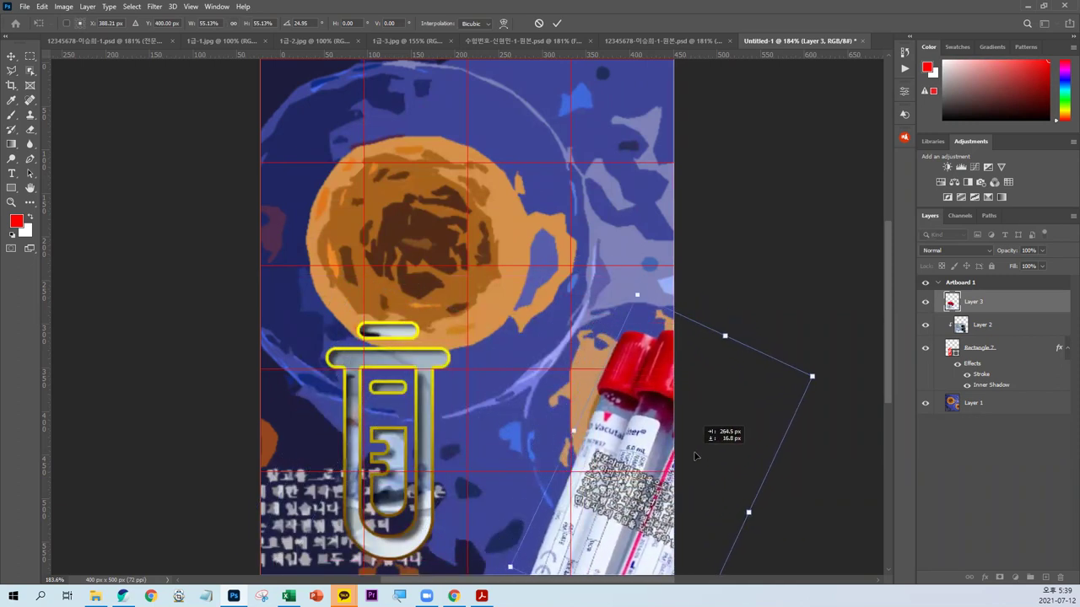
mouse_move(811, 376)
mouse_down()
mouse_move(780, 396)
mouse_move(819, 359)
mouse_up()
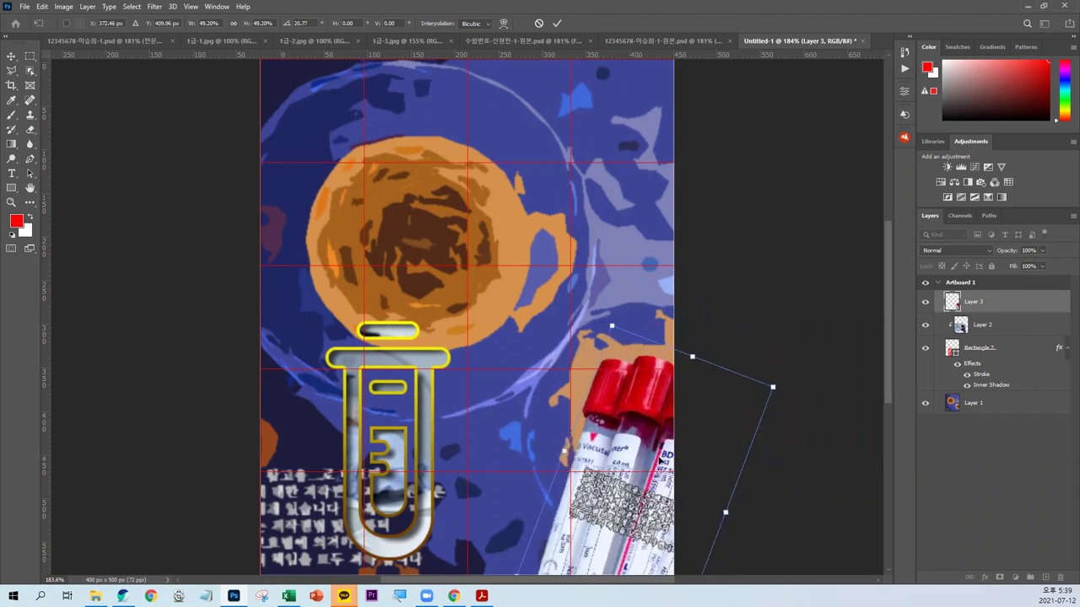
drag(653, 536, 650, 530)
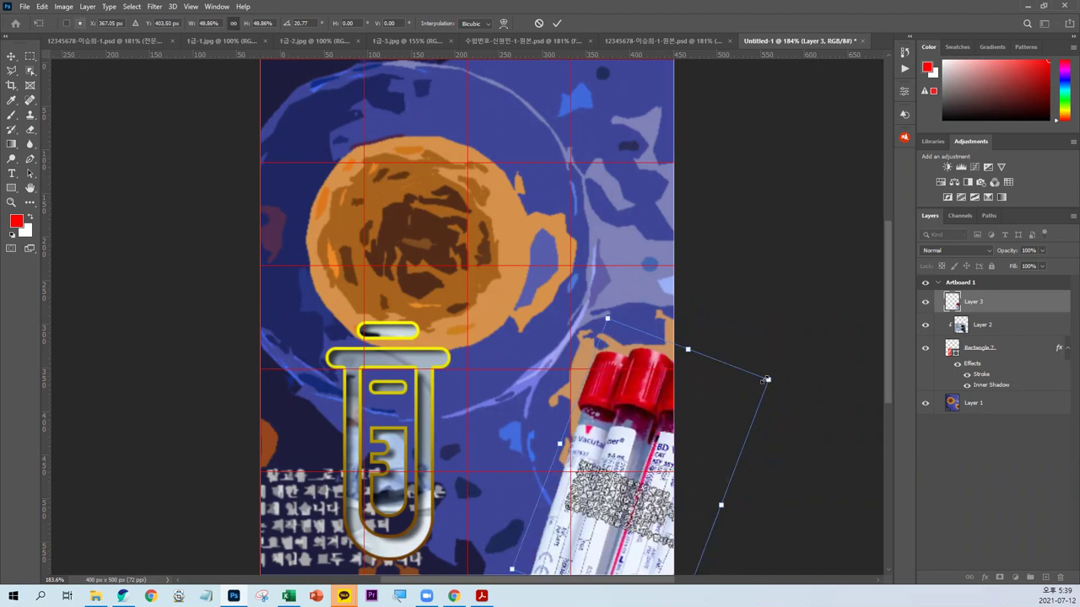
drag(760, 386, 750, 394)
drag(653, 510, 673, 506)
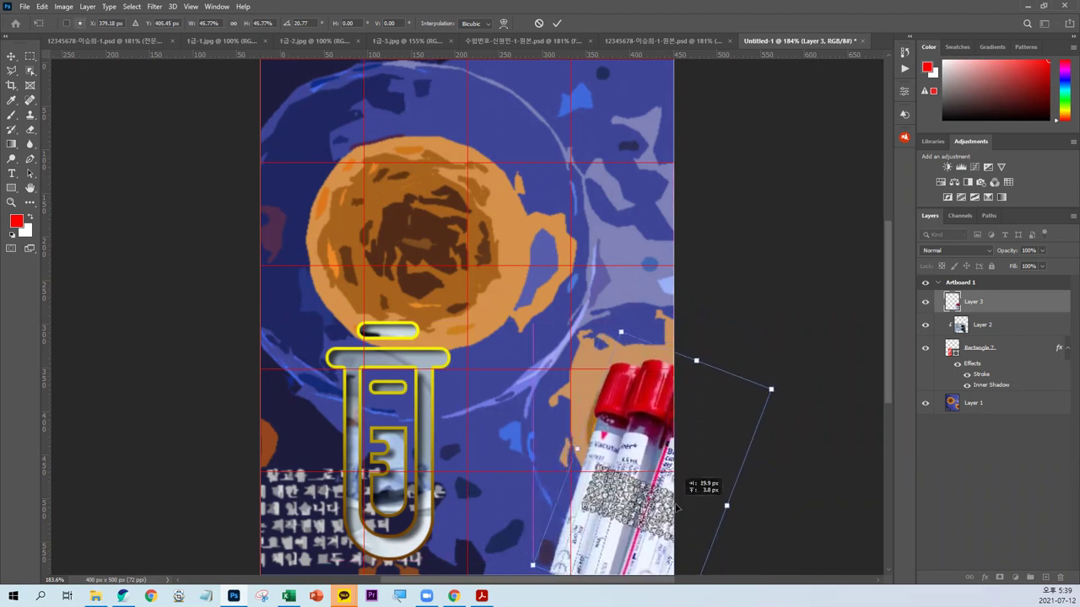
drag(783, 384, 777, 377)
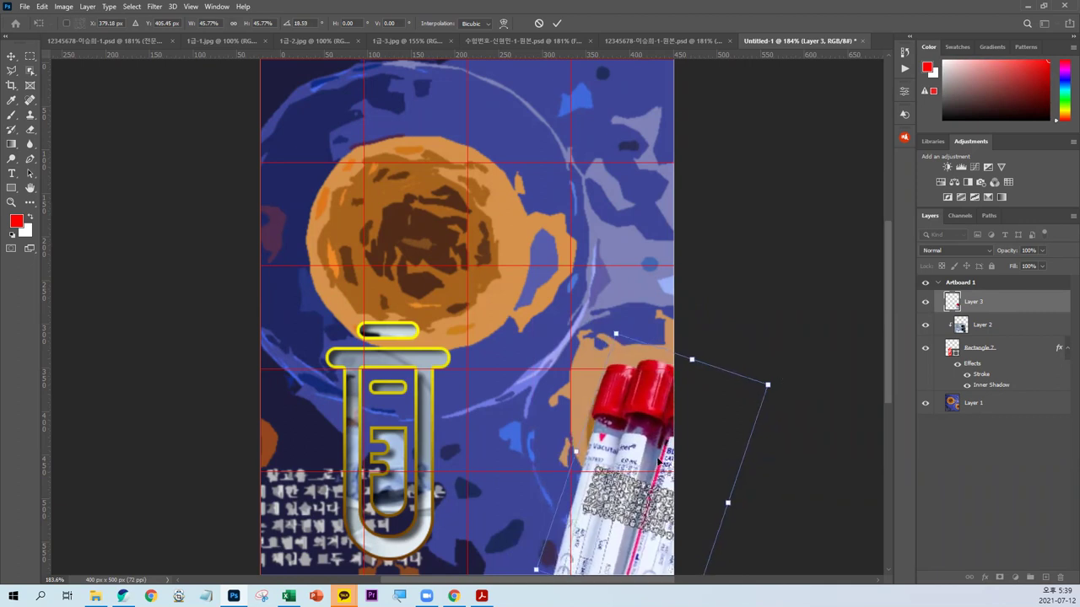
drag(647, 520, 638, 516)
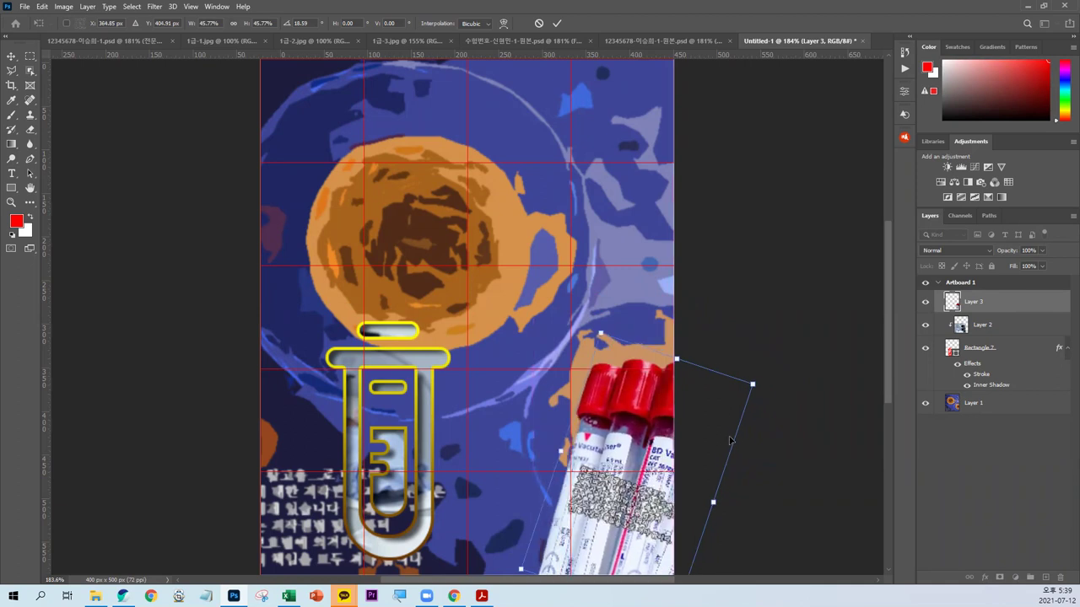
key(Return)
key(l)
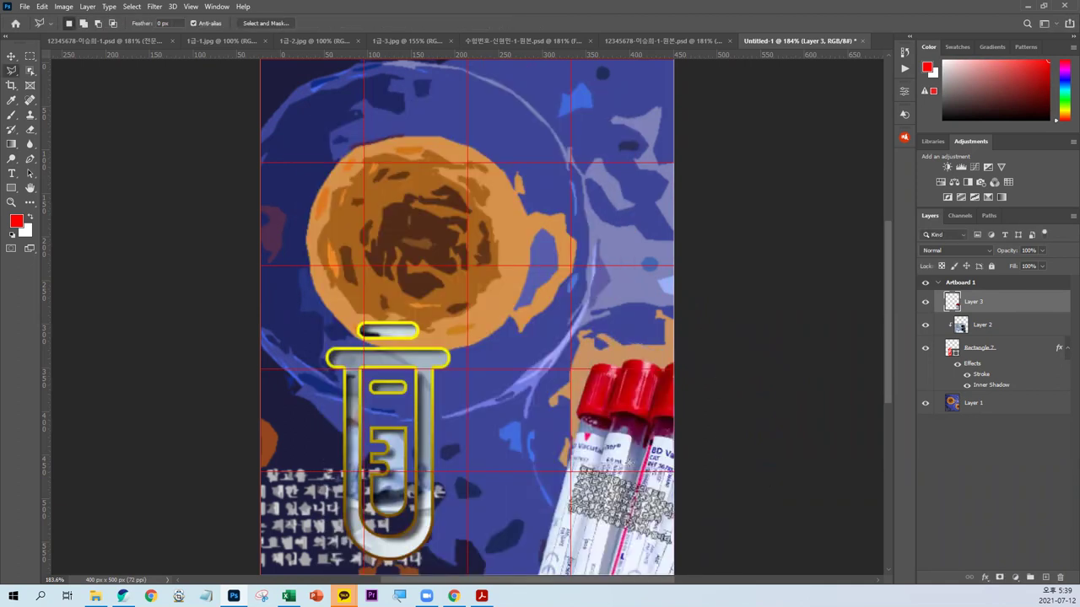
Step: Give Layer 3 a Bevel & Emboss with reduced size, then recheck the exam PDF
double_click(1007, 305)
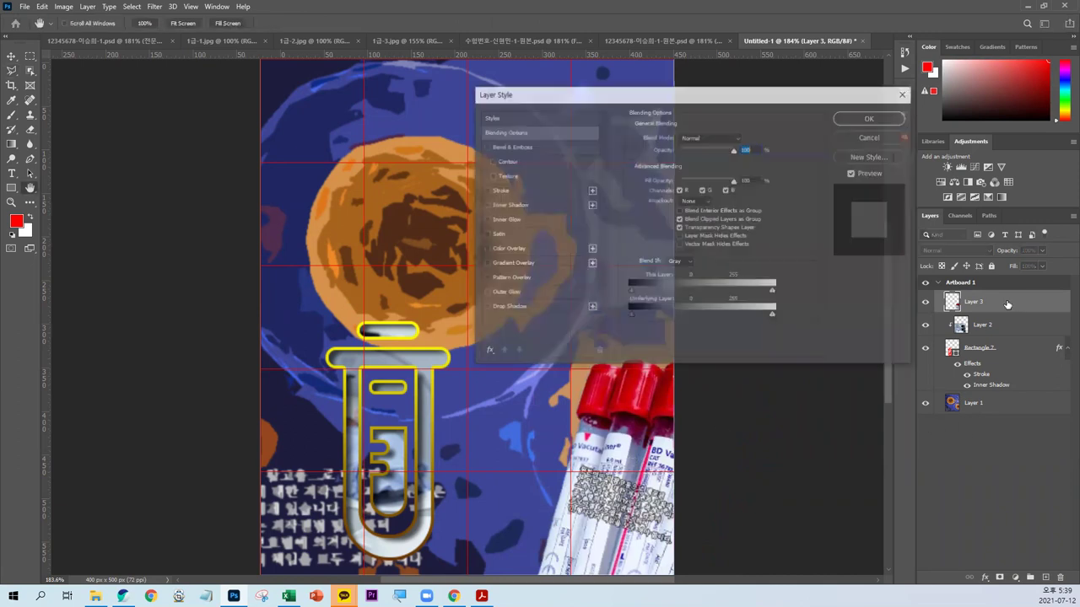
click(517, 145)
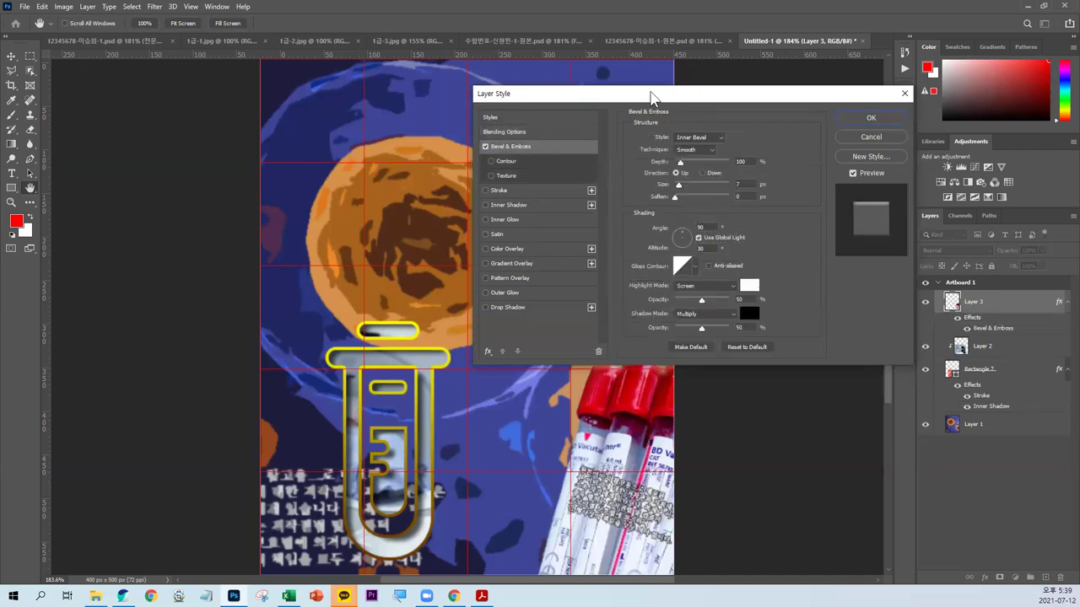
drag(651, 98, 203, 58)
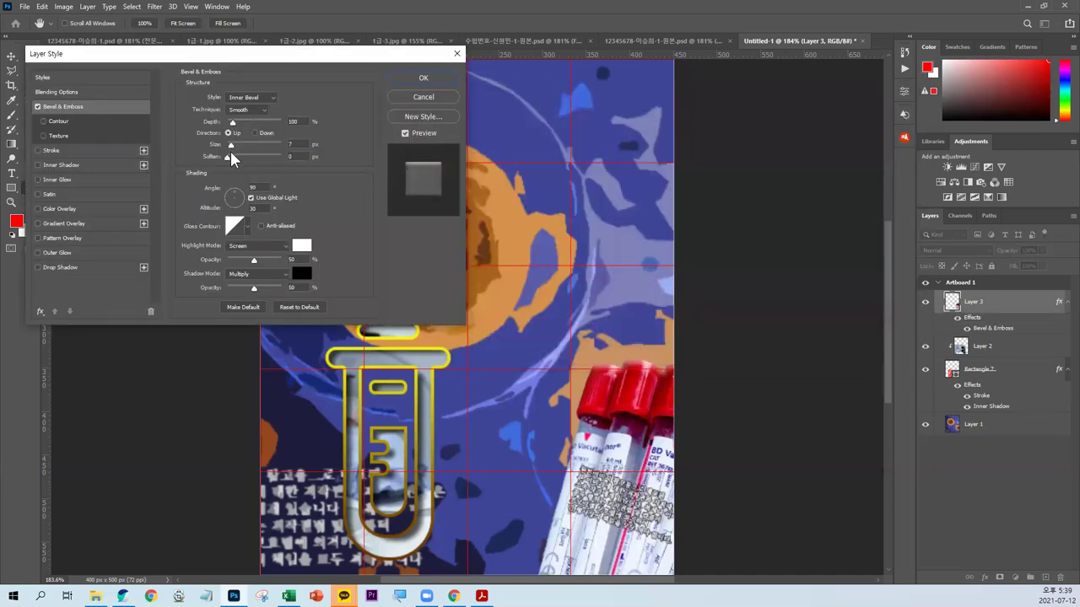
drag(233, 144, 230, 147)
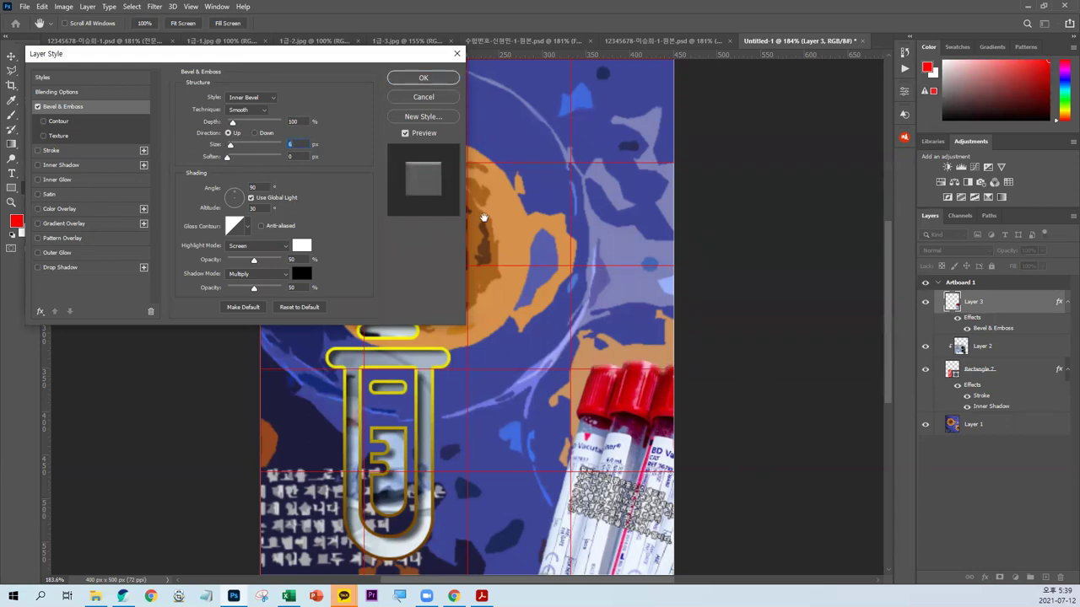
click(422, 78)
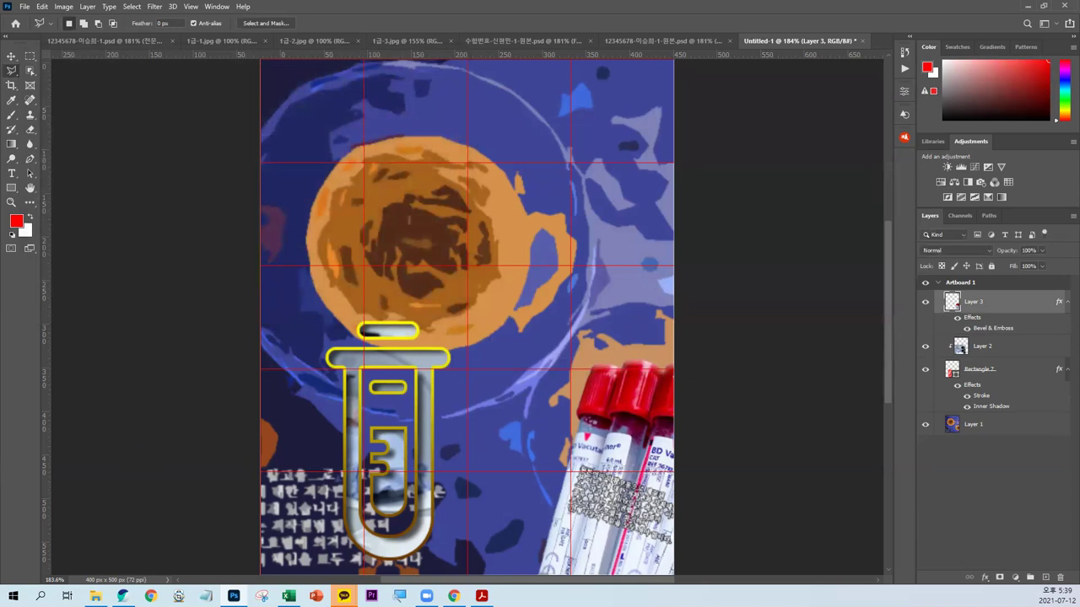
key(alt+Tab)
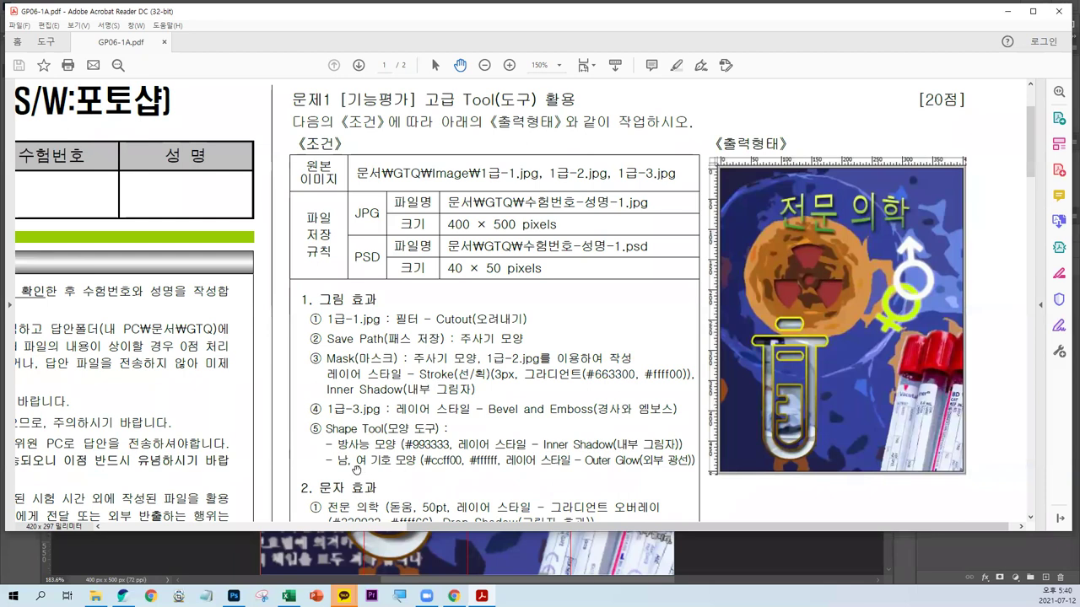
Step: Check the sample poster in the Acrobat PDF, then return to the Photoshop poster
drag(500, 12, 473, 20)
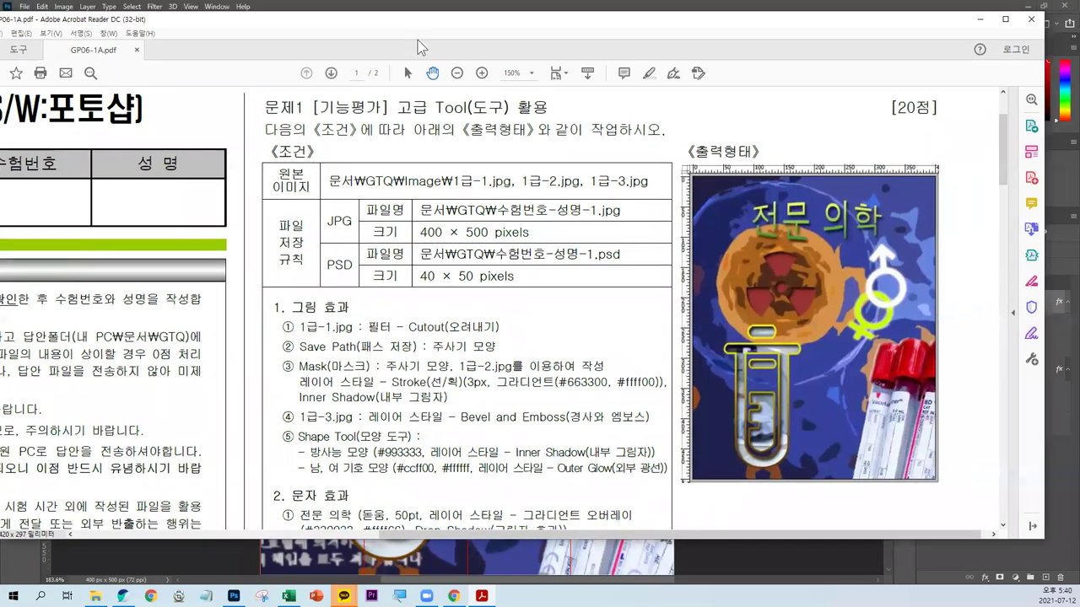
key(alt+Tab)
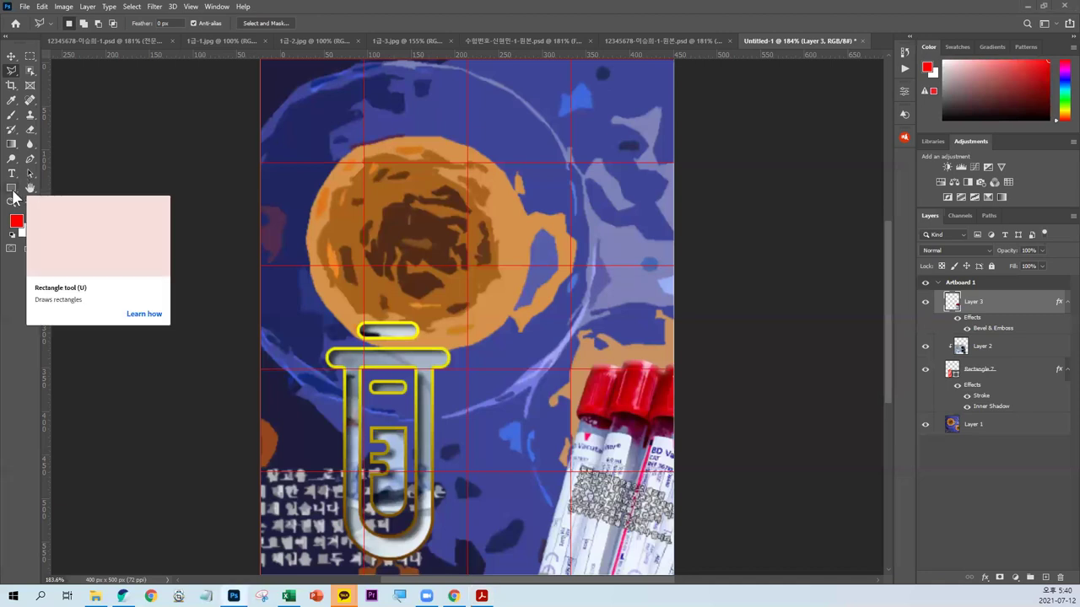
Step: Switch to the Custom Shape tool and browse its custom shape library
click(13, 191)
right_click(13, 191)
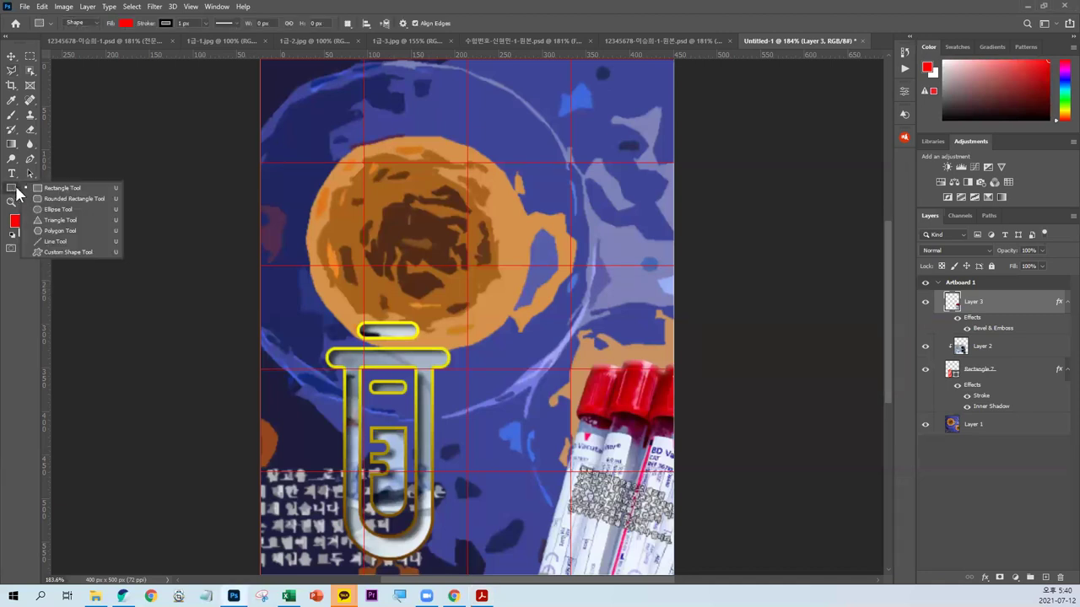
click(52, 250)
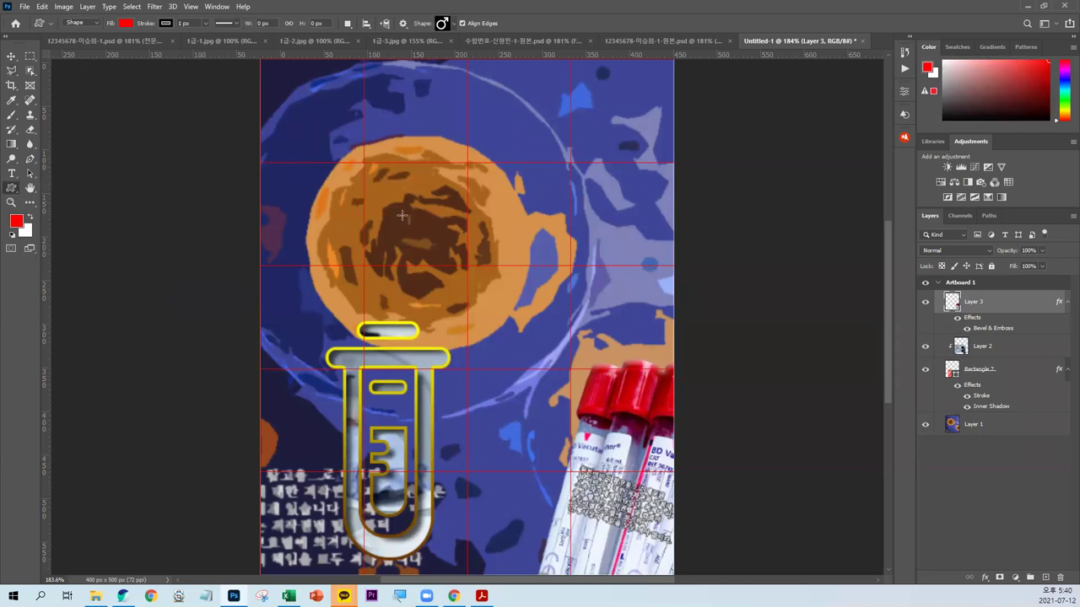
click(450, 24)
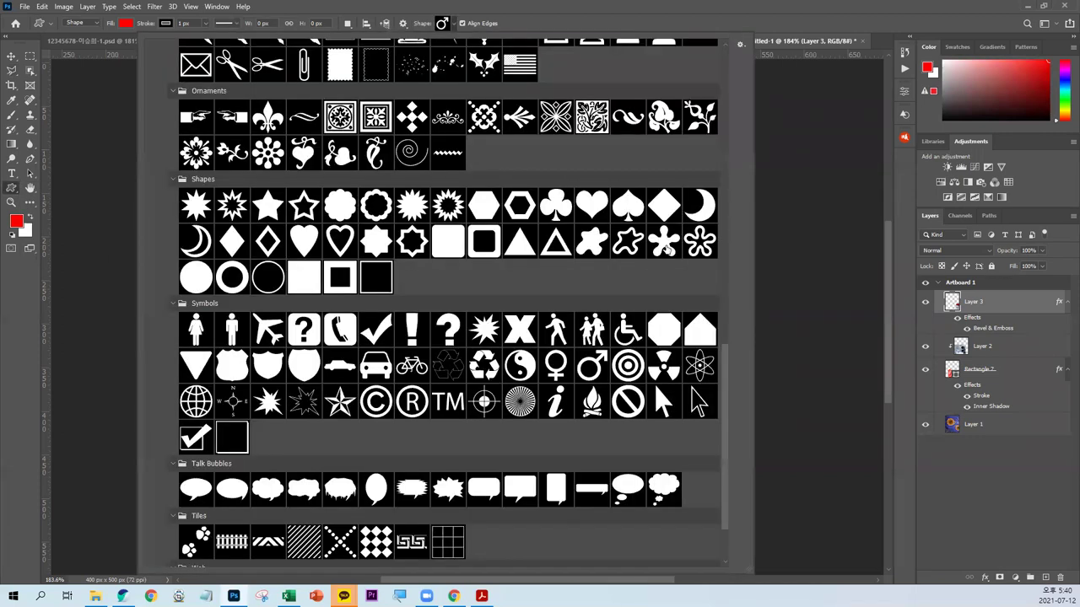
drag(728, 385, 723, 60)
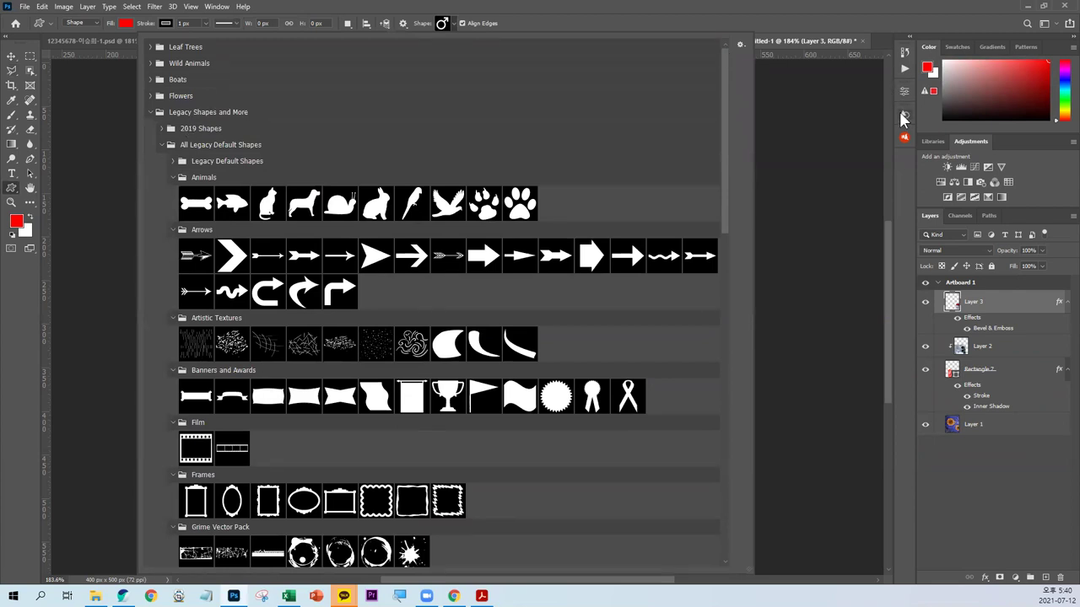
Step: Open the Shapes panel and delete the Legacy Shapes and More group
click(216, 7)
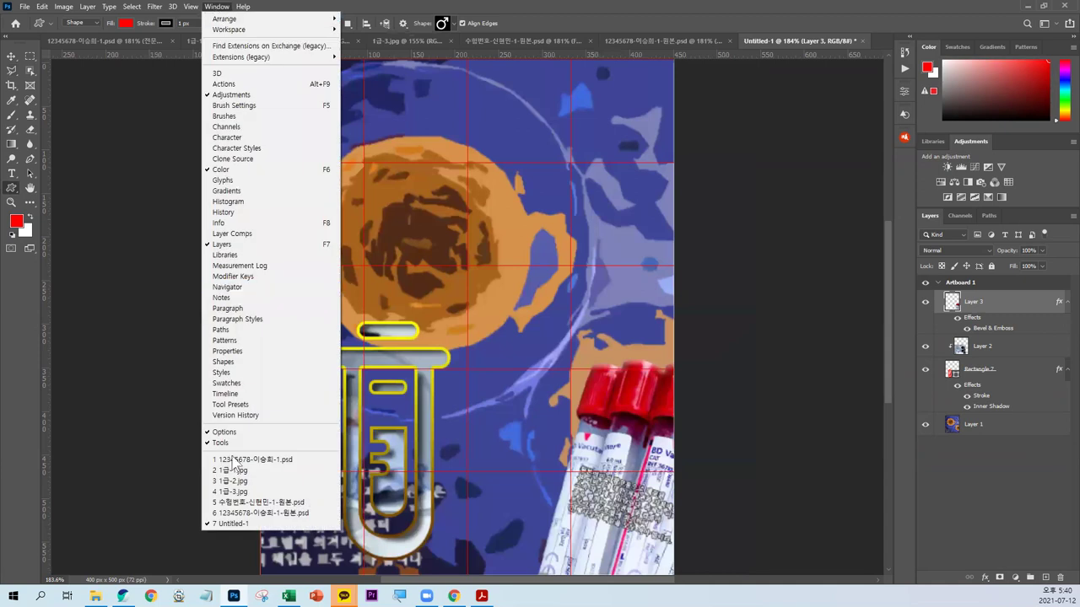
click(223, 361)
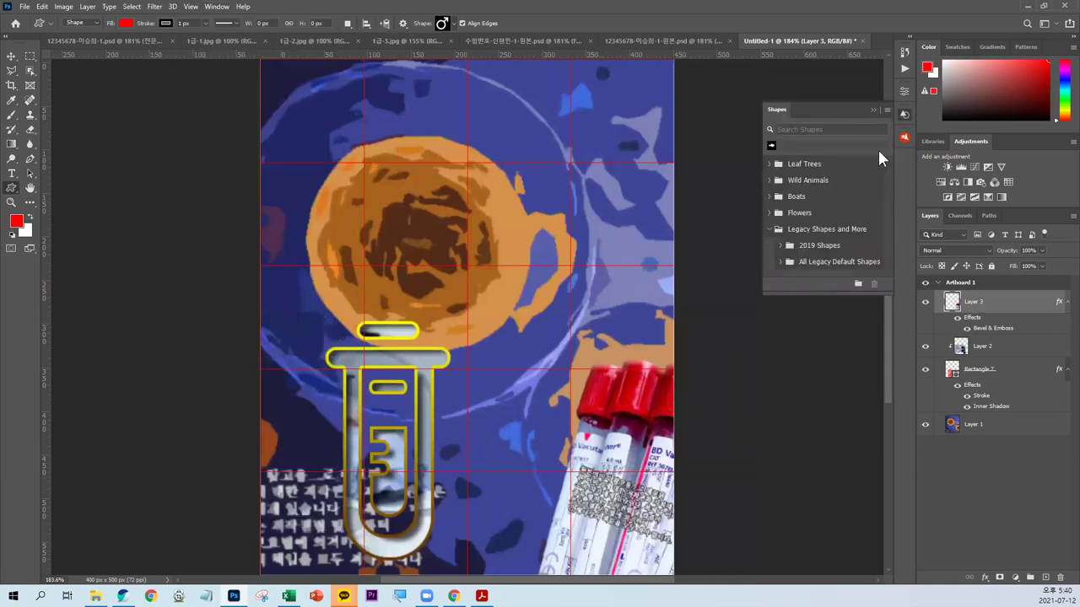
click(835, 231)
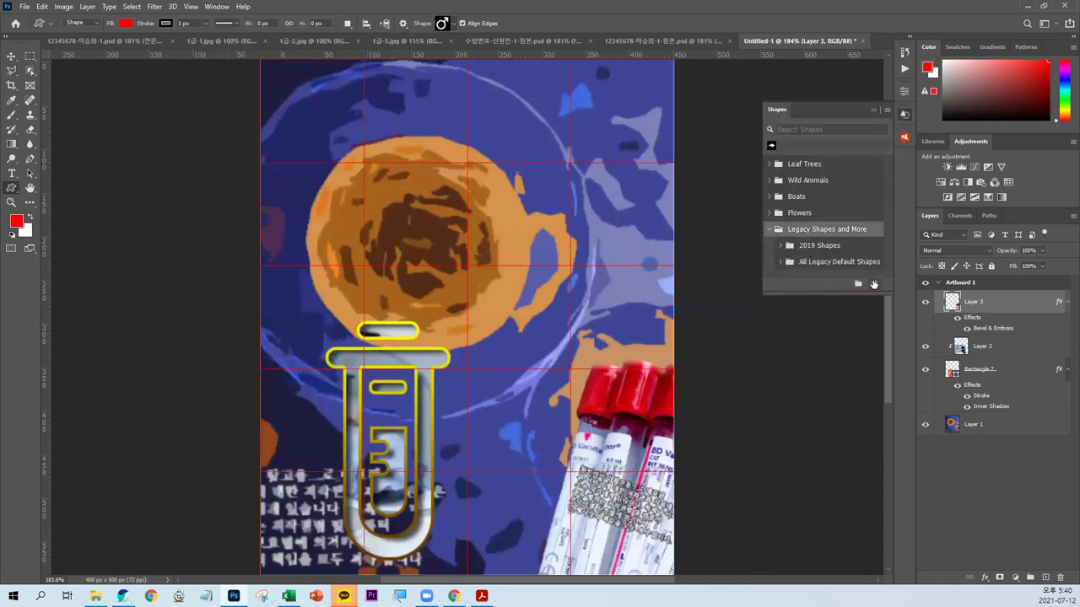
click(874, 285)
click(505, 221)
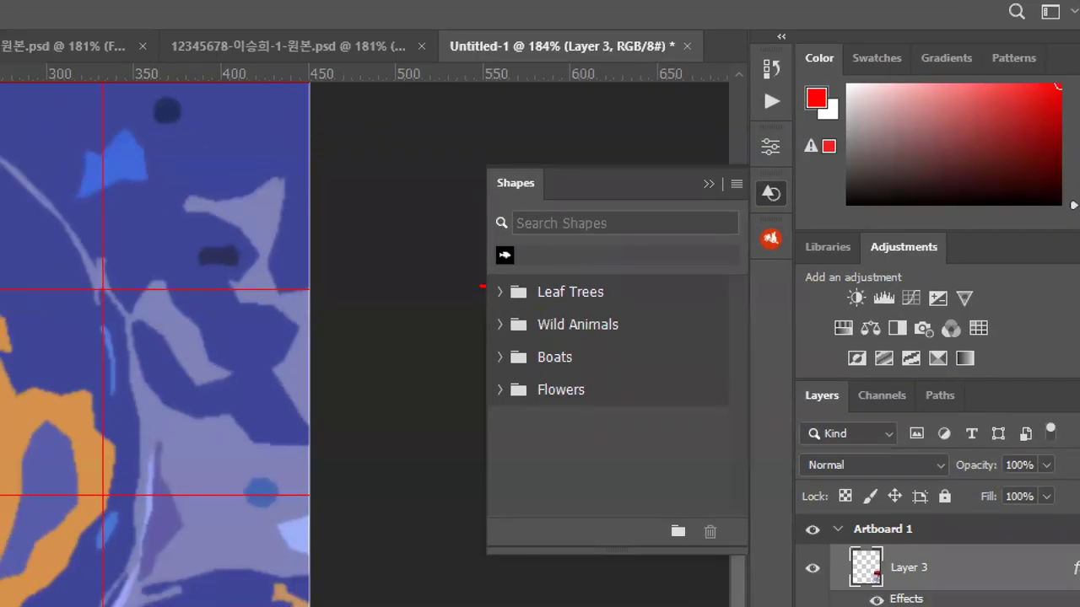
drag(480, 287, 472, 402)
mouse_move(530, 184)
mouse_down()
mouse_move(472, 203)
mouse_move(511, 236)
mouse_up()
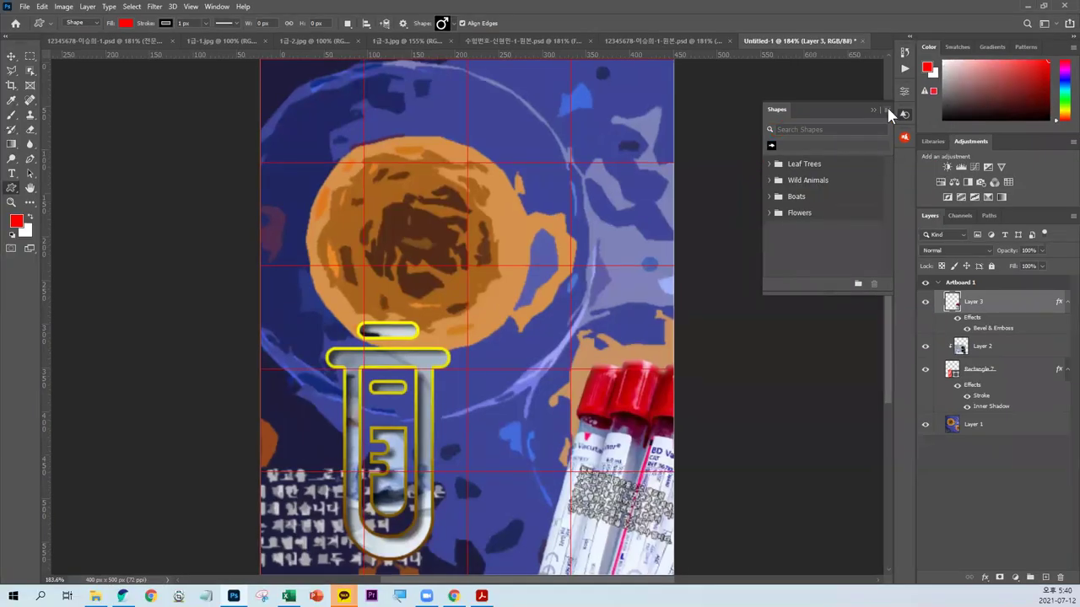
Step: Restore the Legacy Shapes and More group from the Shapes panel menu
click(885, 110)
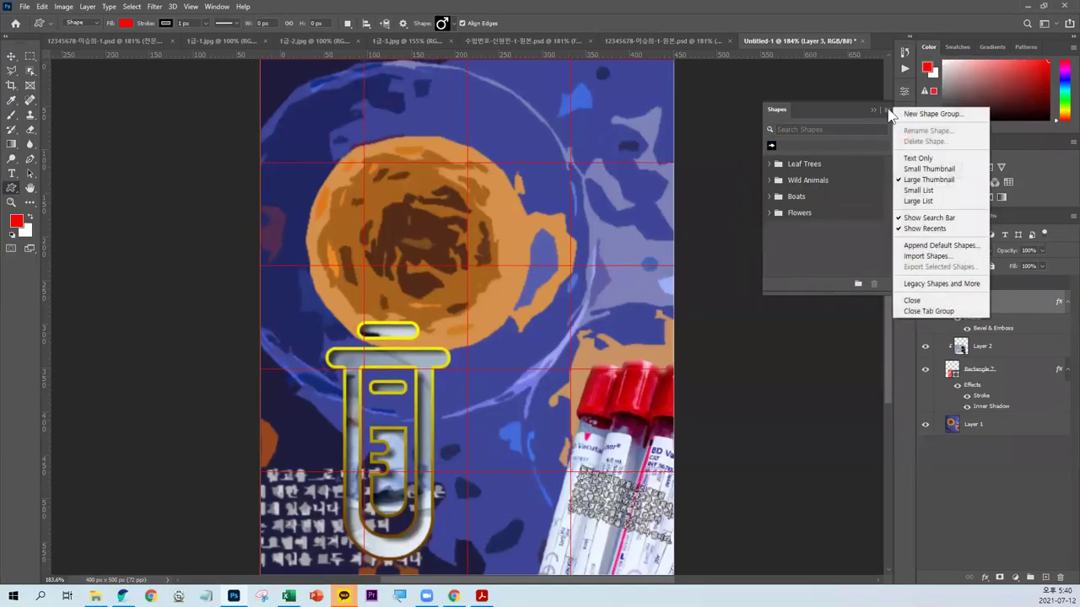
click(920, 285)
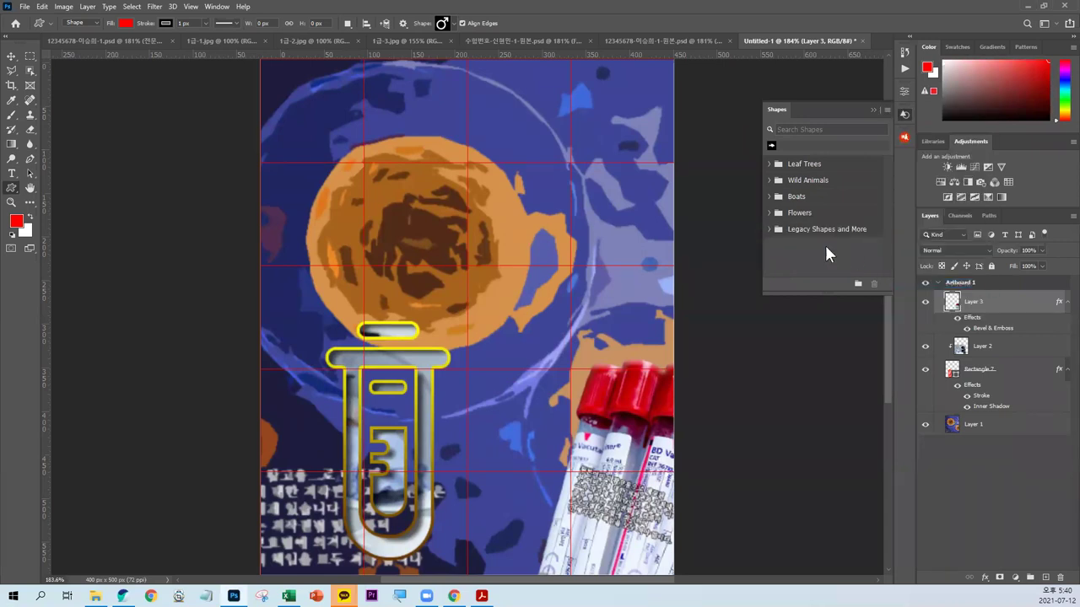
click(771, 229)
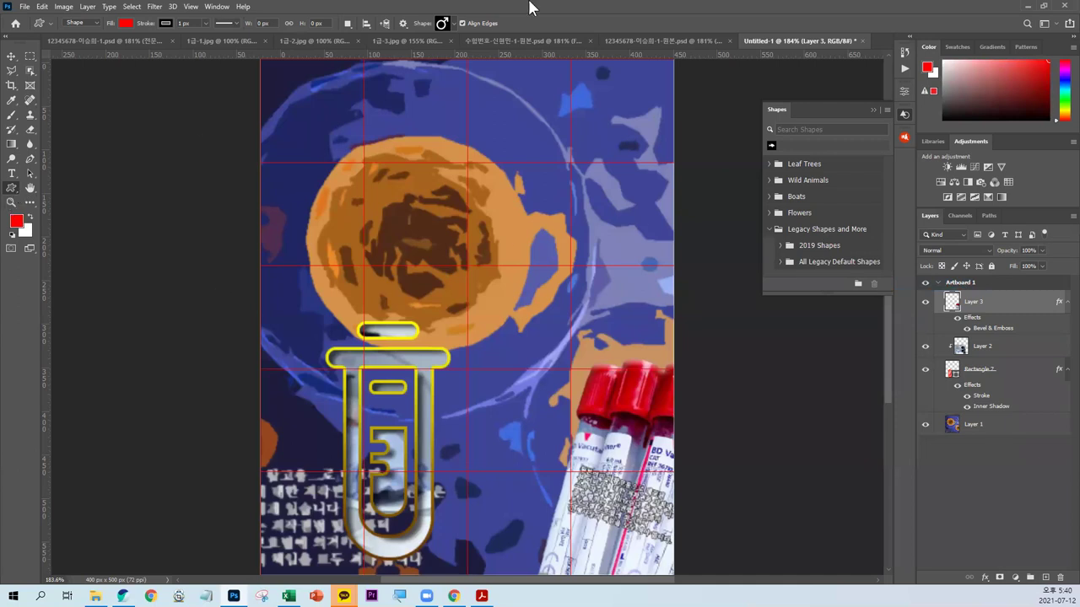
Step: Pick the radiation symbol from Legacy Default Shapes > Symbols in the shape picker
click(452, 25)
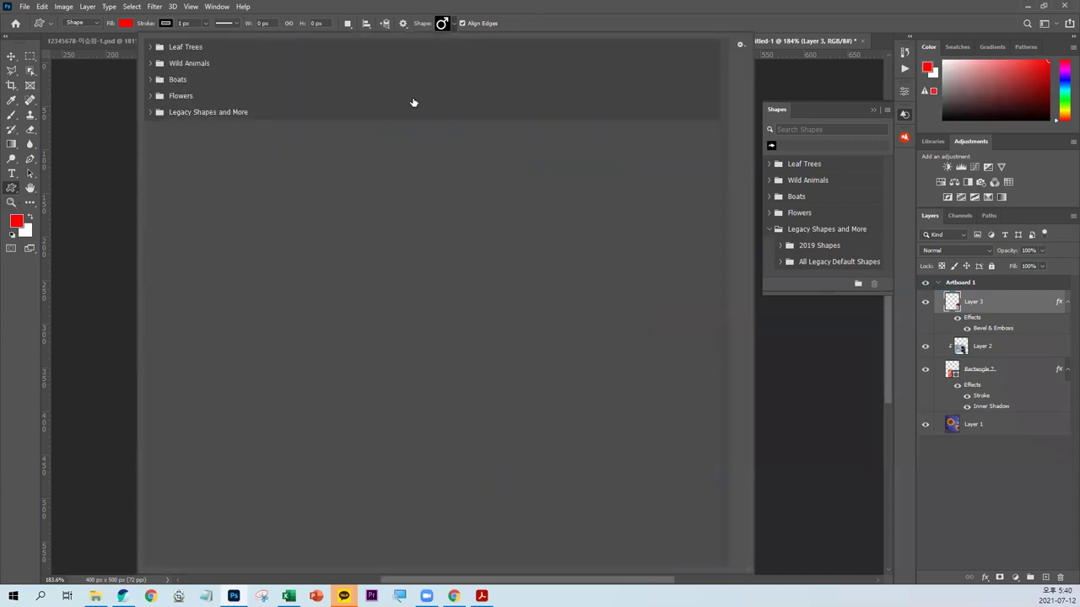
click(153, 112)
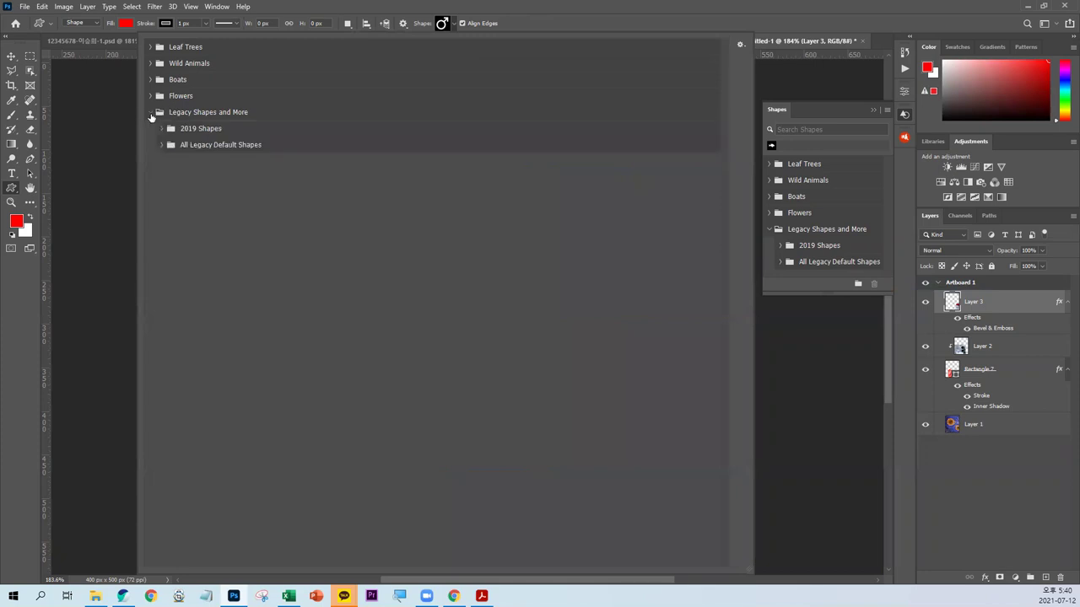
click(161, 145)
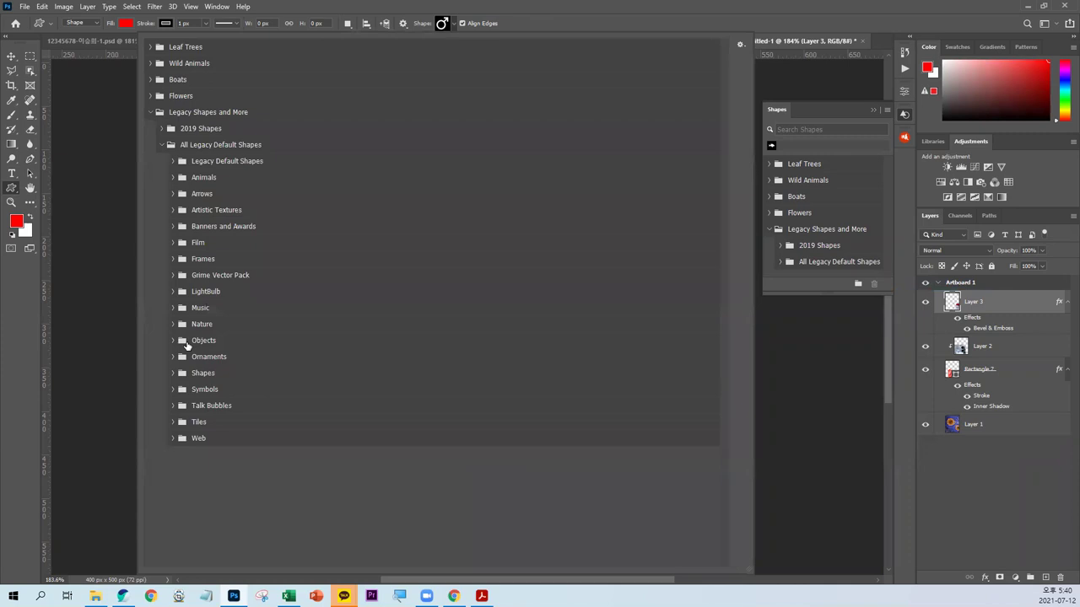
click(172, 390)
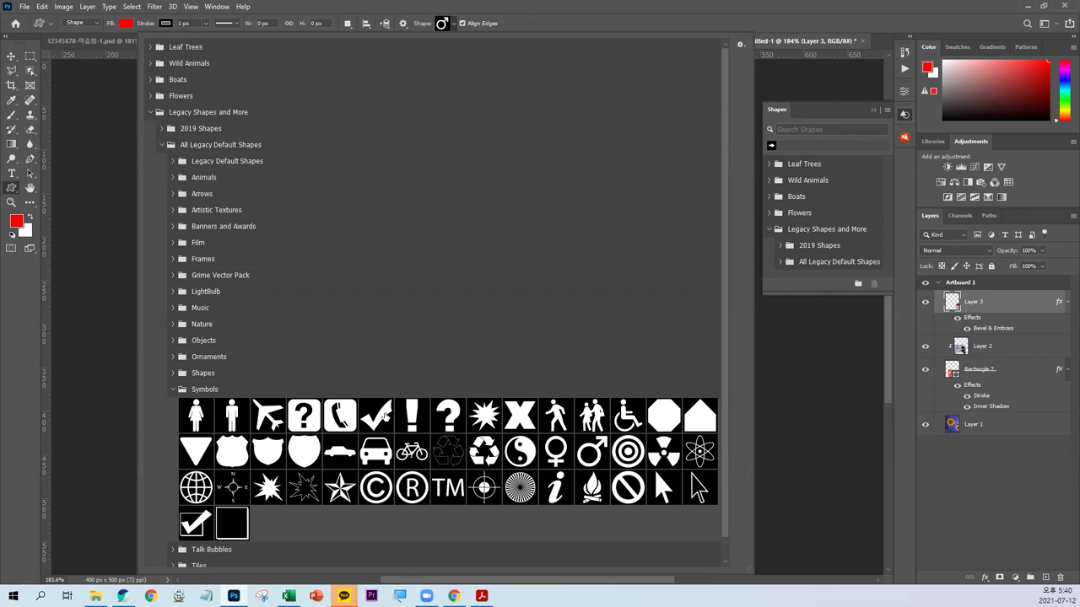
click(666, 456)
double_click(672, 455)
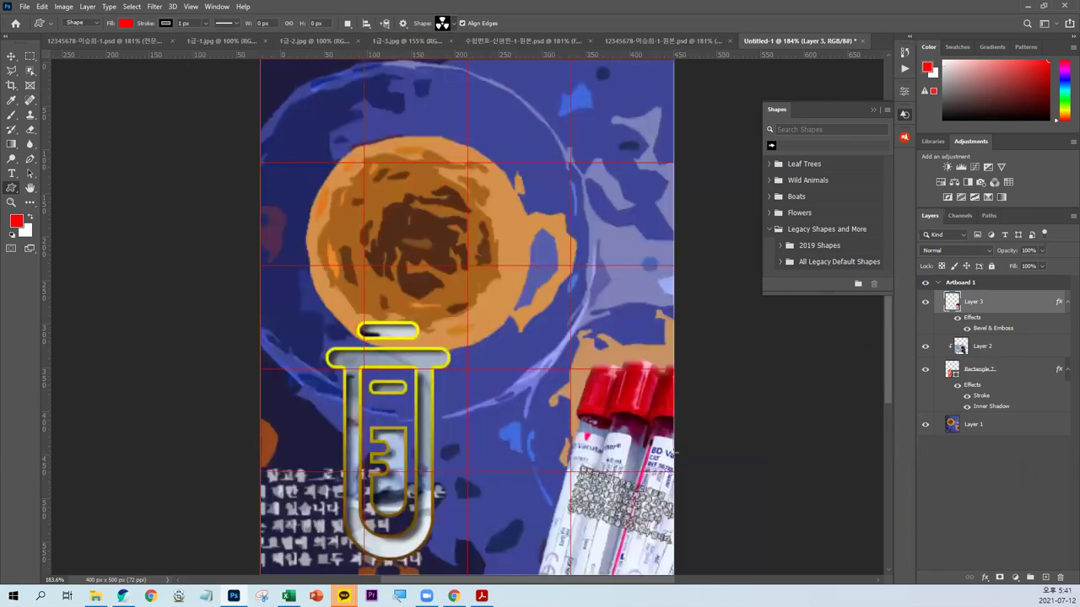
click(904, 115)
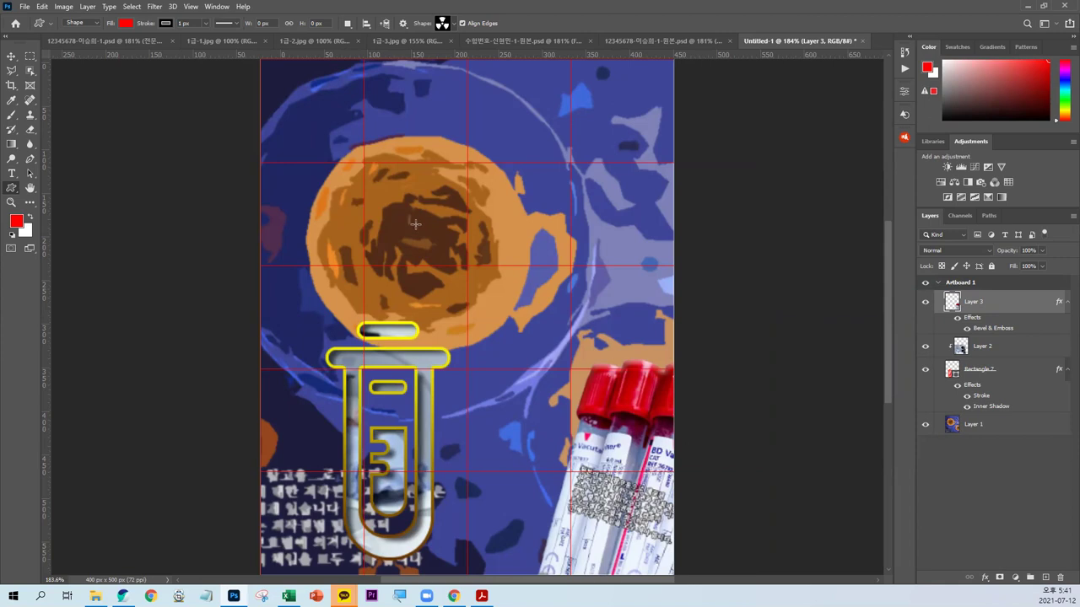
Step: Draw the radiation symbol inside the orange circle and nudge it slightly down
drag(415, 225, 470, 169)
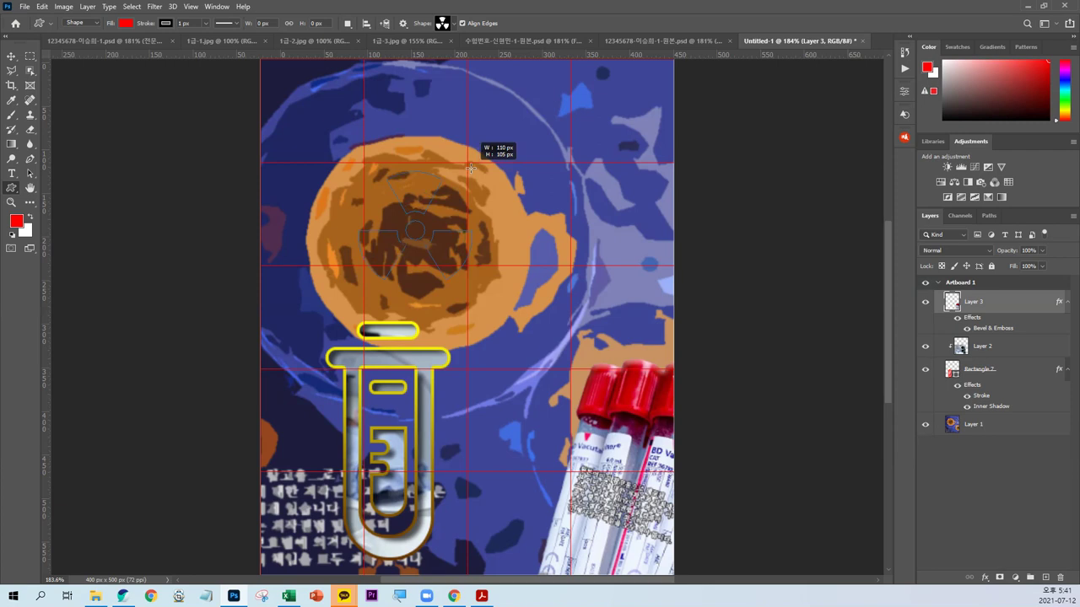
drag(472, 166, 480, 159)
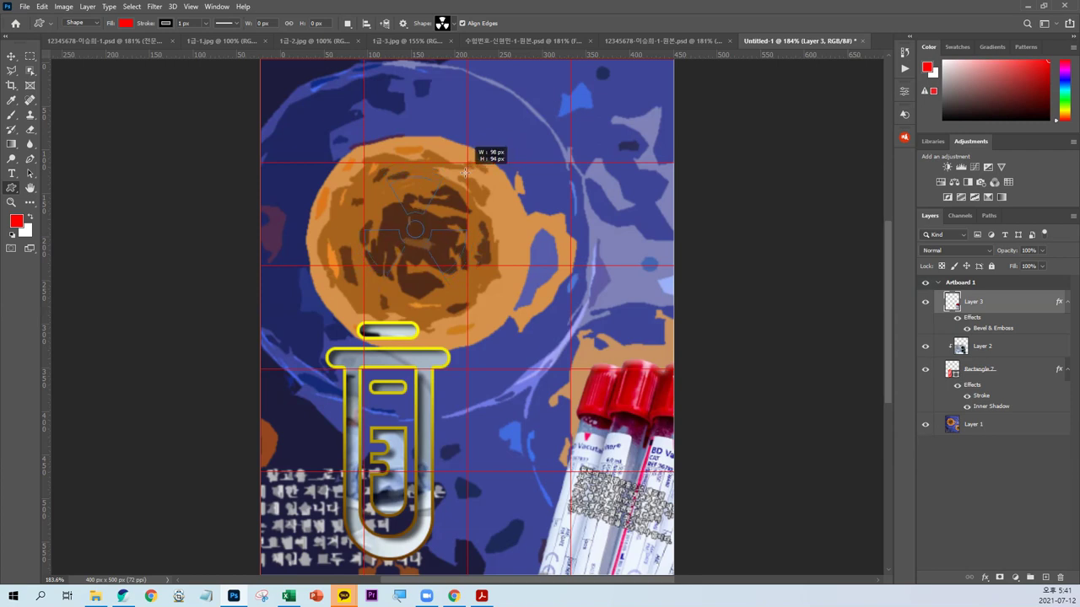
drag(481, 159, 477, 162)
click(11, 56)
drag(453, 242, 454, 253)
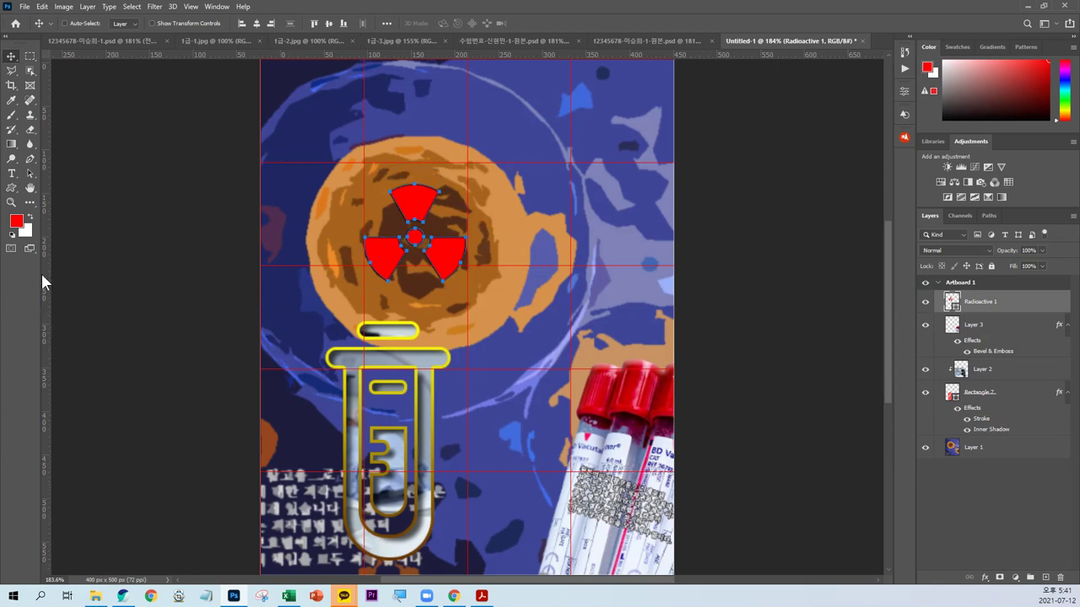
Step: Set the radiation symbol's stroke to none
click(29, 174)
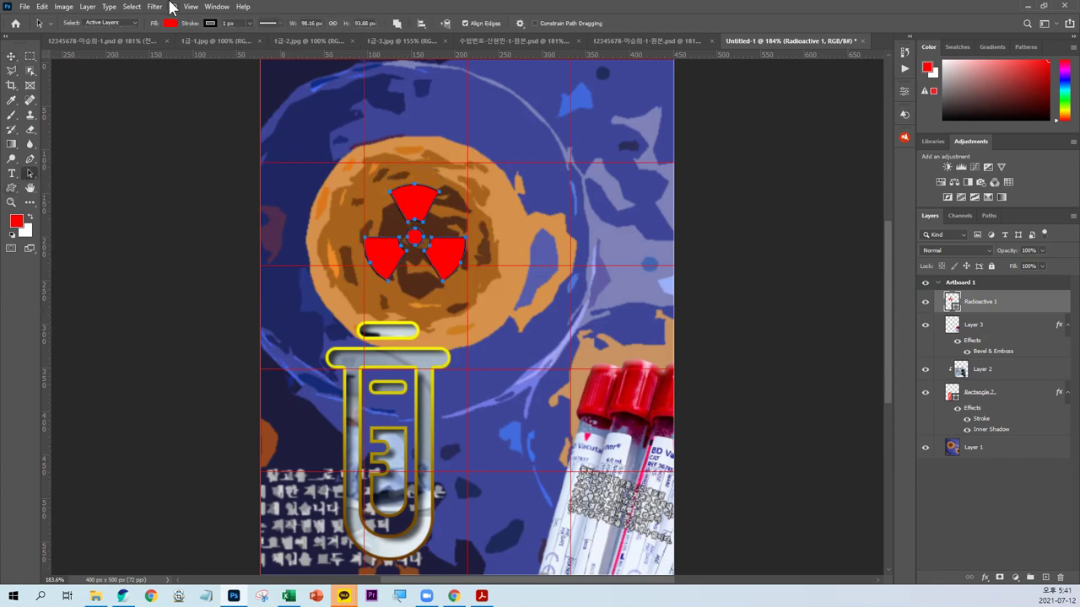
click(209, 23)
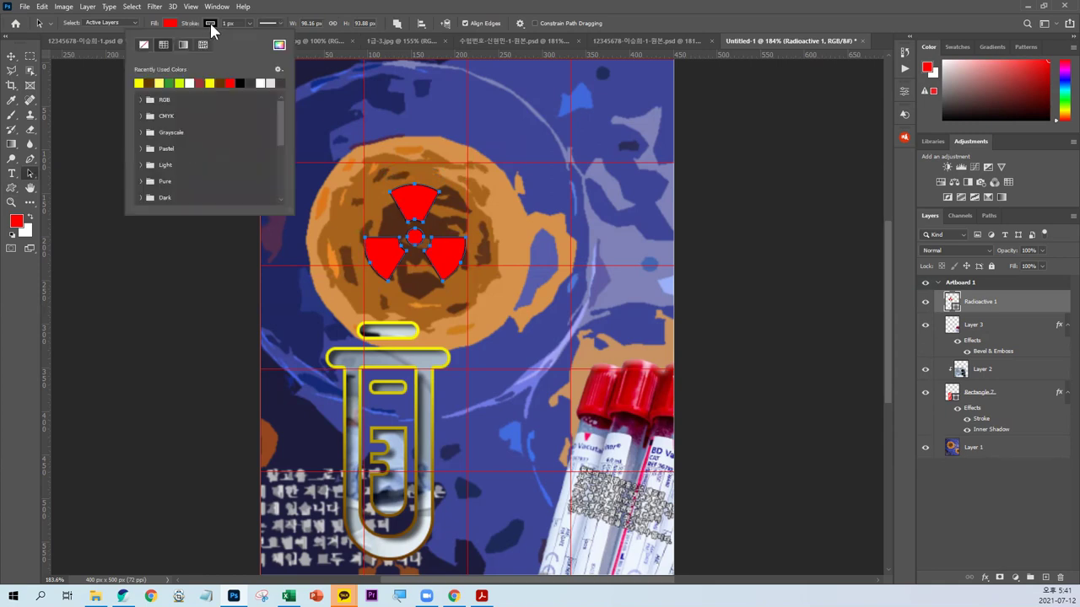
click(144, 45)
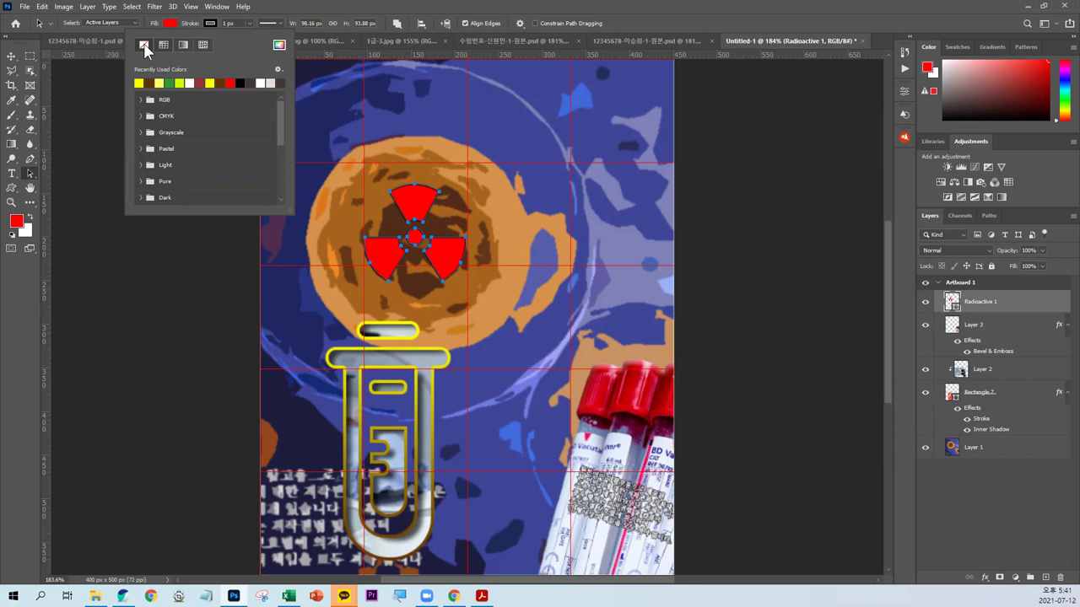
click(431, 3)
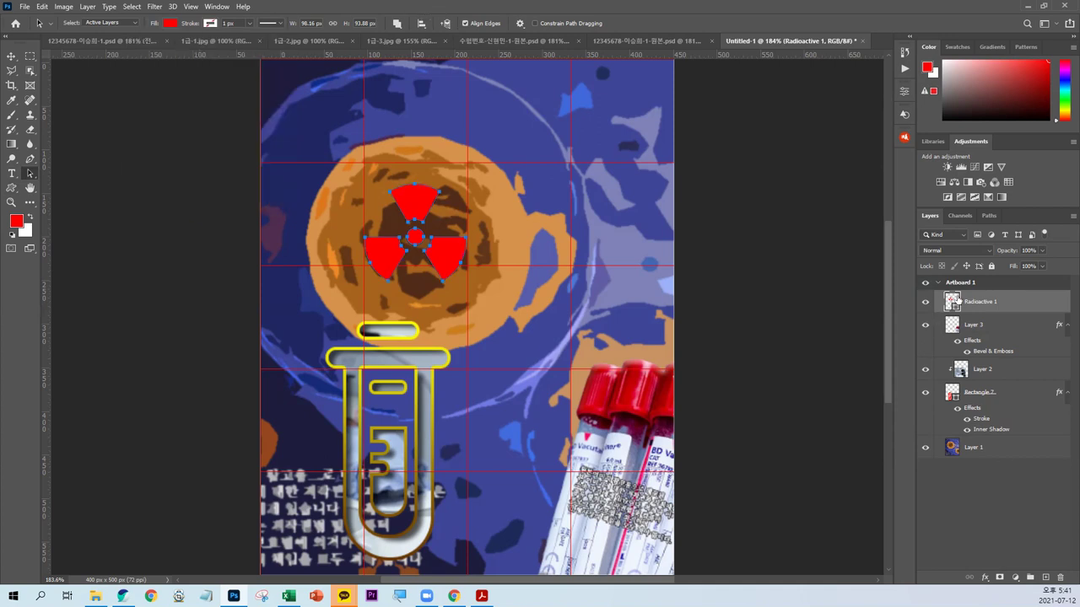
Step: Set the Radioactive 1 fill colour to #993333 in the Color Picker
double_click(951, 301)
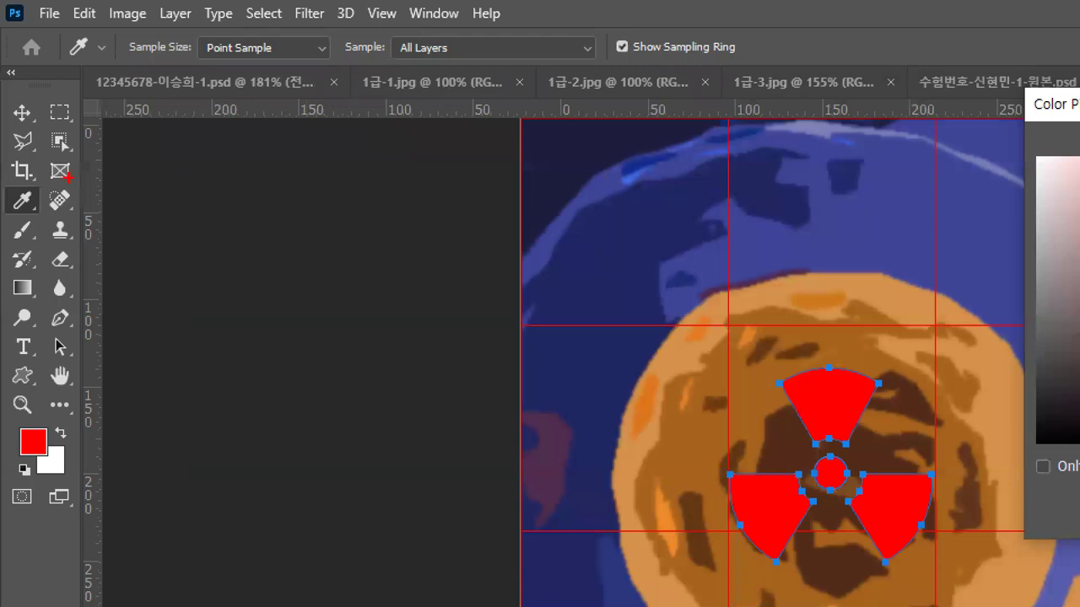
drag(52, 354, 155, 278)
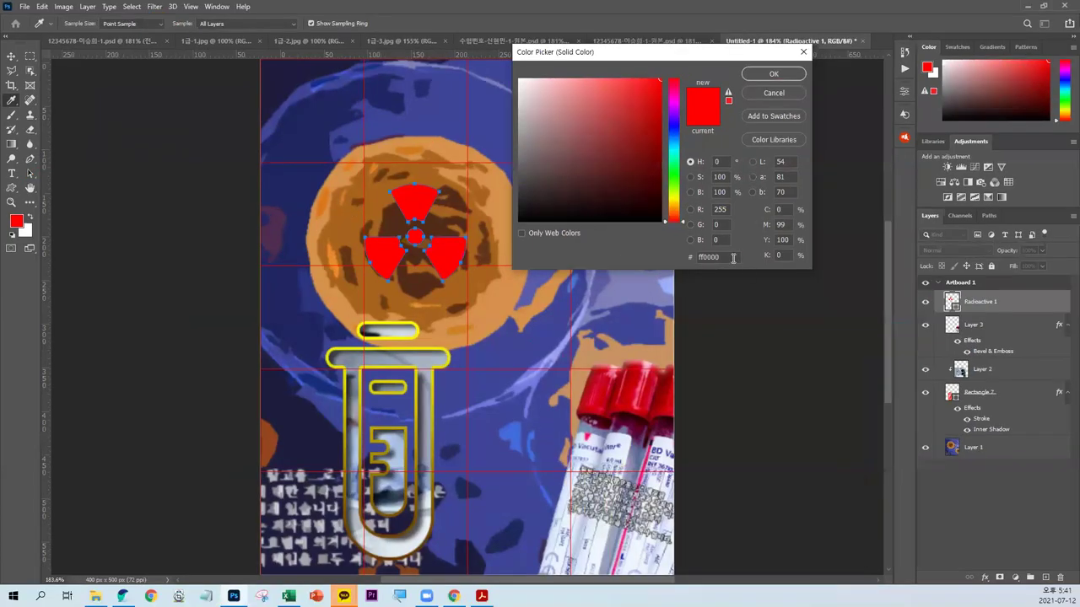
text(993333)
key(Return)
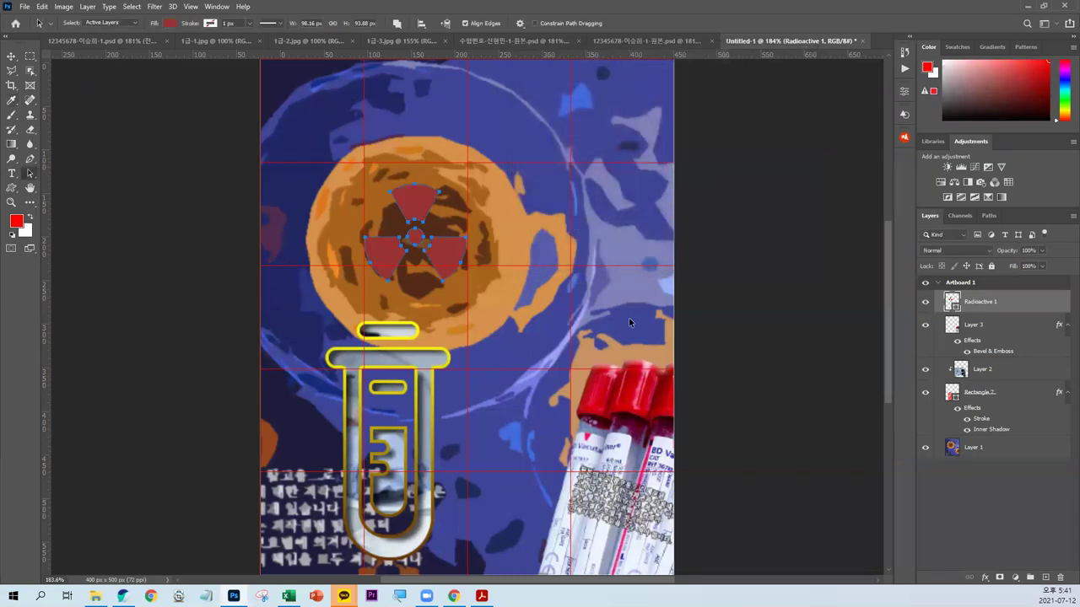
Step: Add an Inner Shadow layer style to Radioactive 1
double_click(1022, 305)
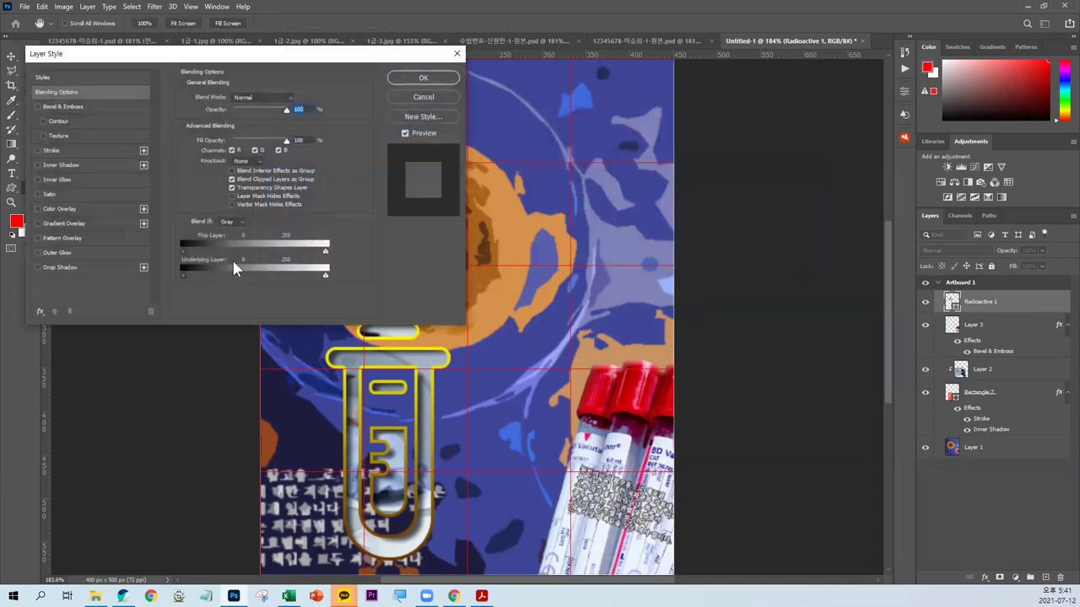
click(60, 165)
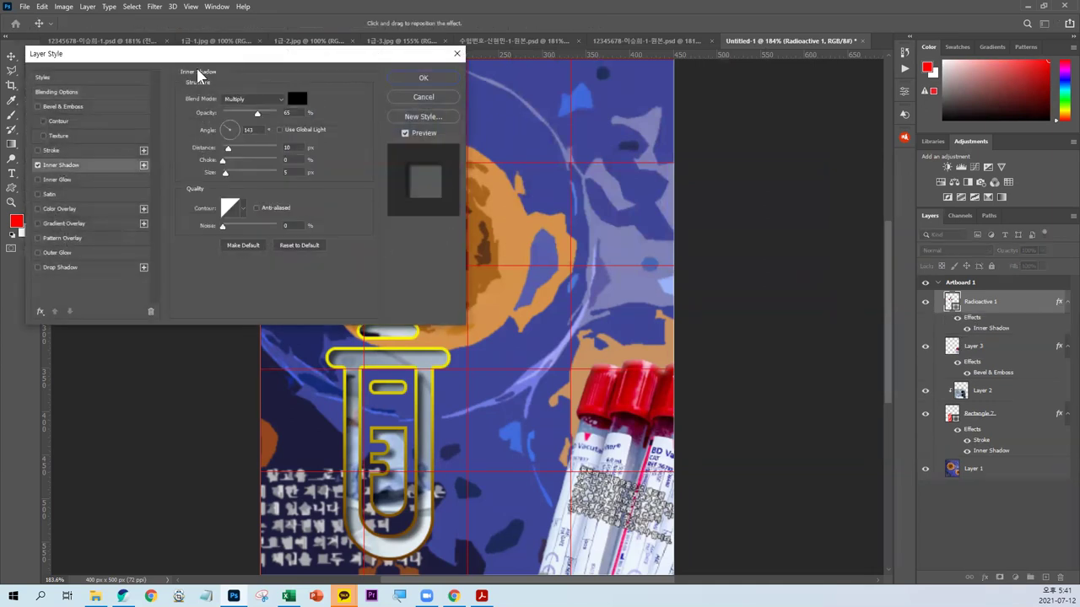
drag(222, 53, 778, 147)
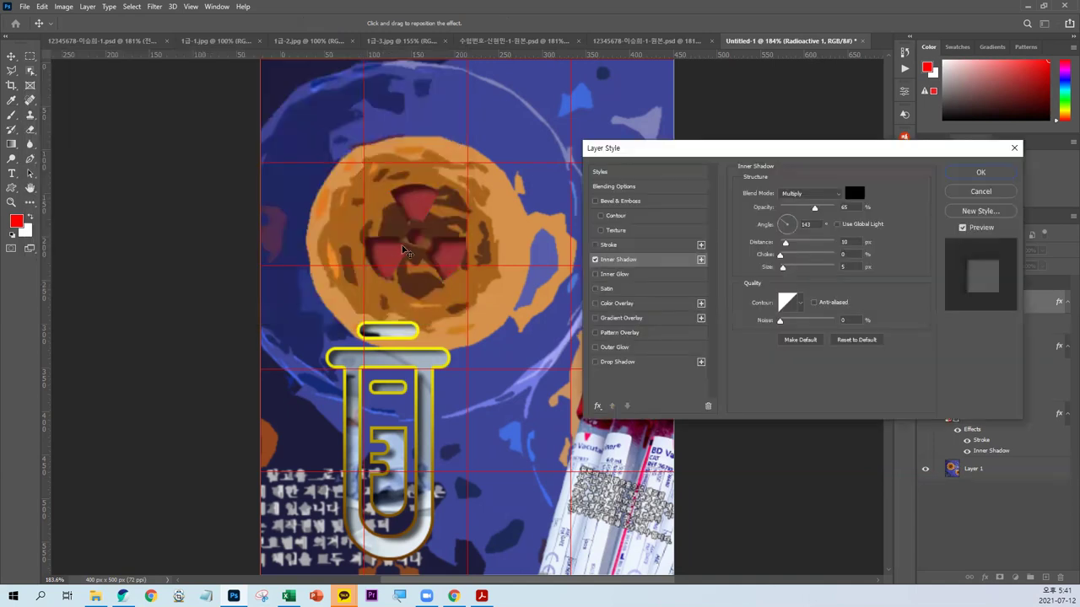
click(982, 173)
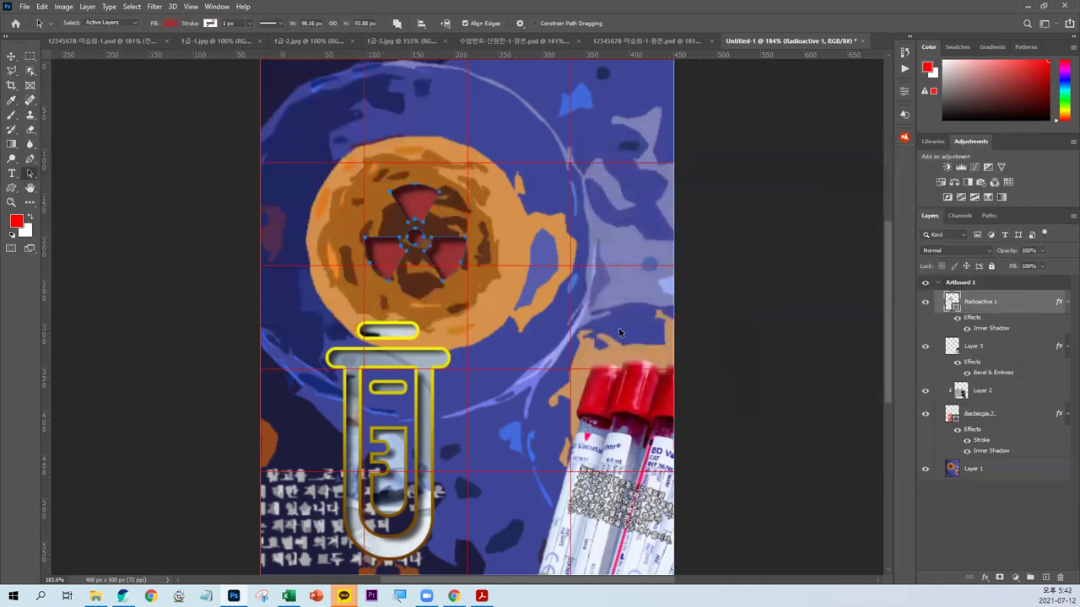
Step: Enlarge the radioactive symbol to about 117 × 112 px and reopen the custom shape library
key(ctrl+t)
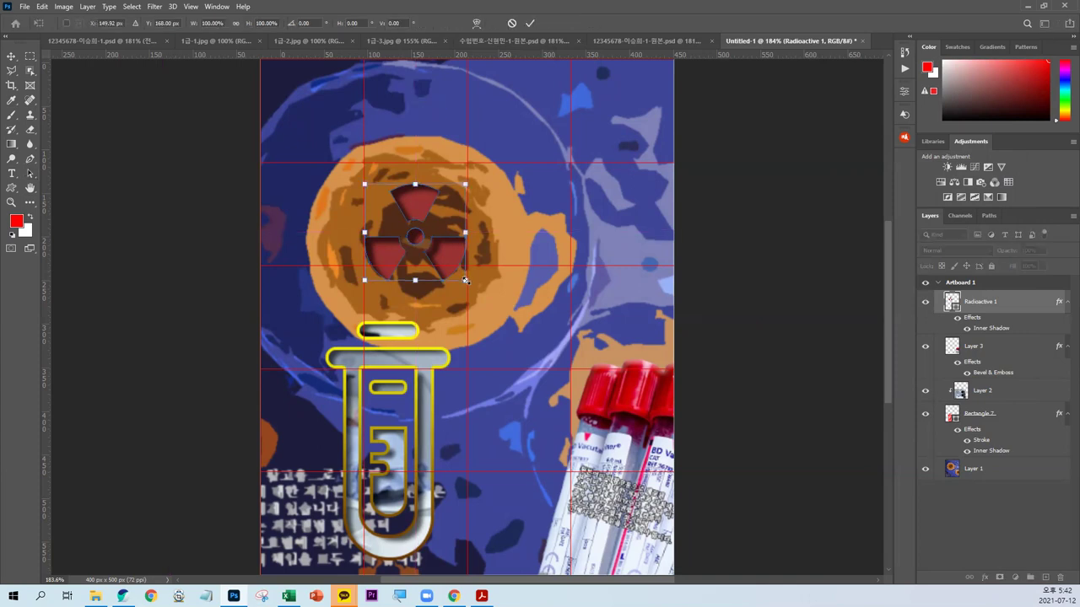
drag(465, 281, 476, 290)
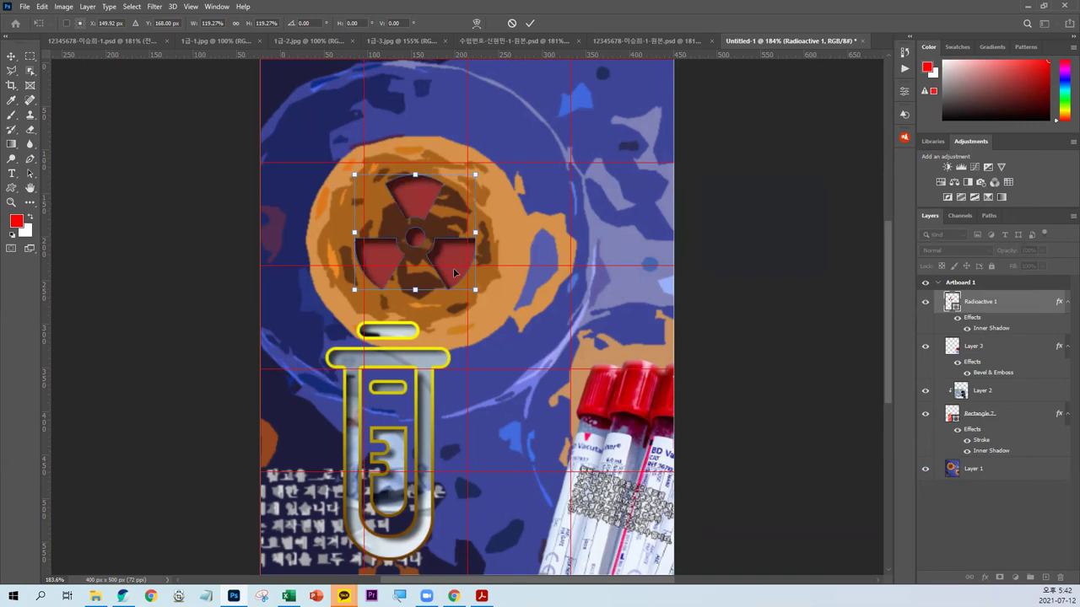
key(Return)
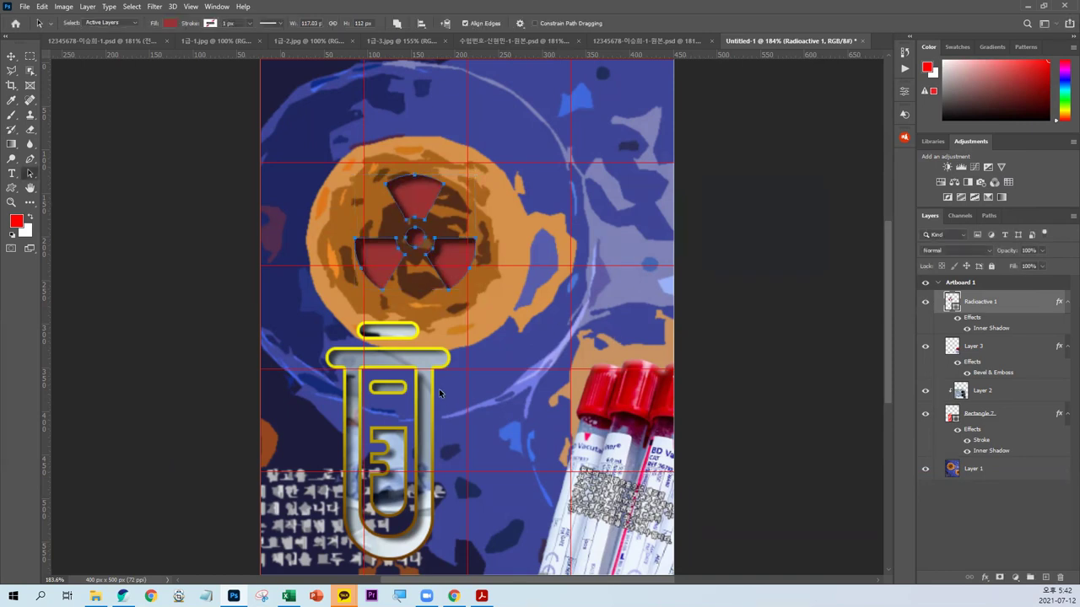
click(17, 193)
click(442, 25)
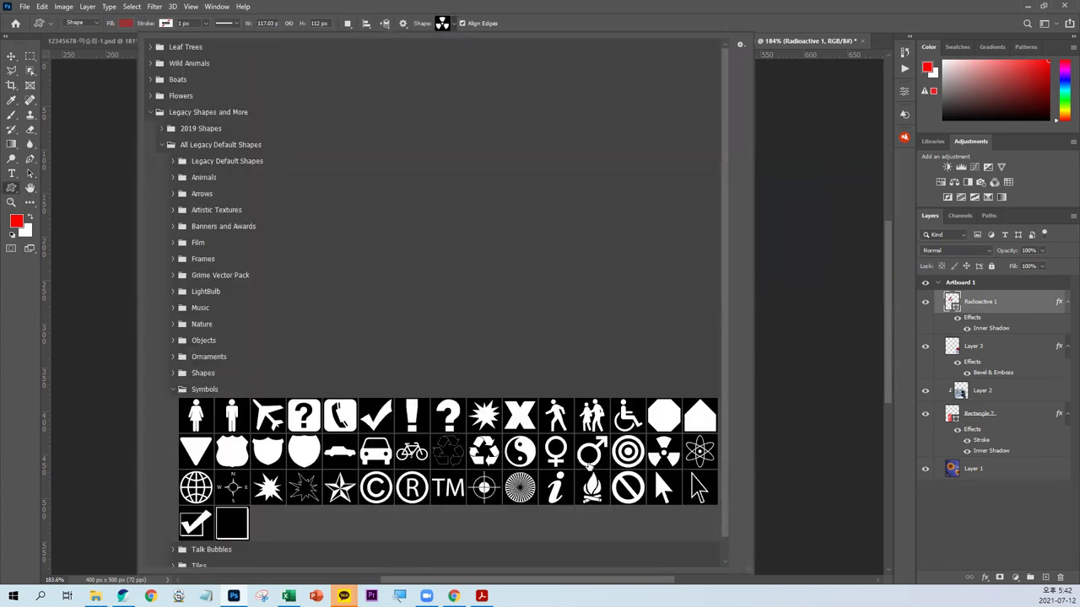
Step: Draw a female symbol right of the radioactive sign with fill colour #CF0
double_click(555, 451)
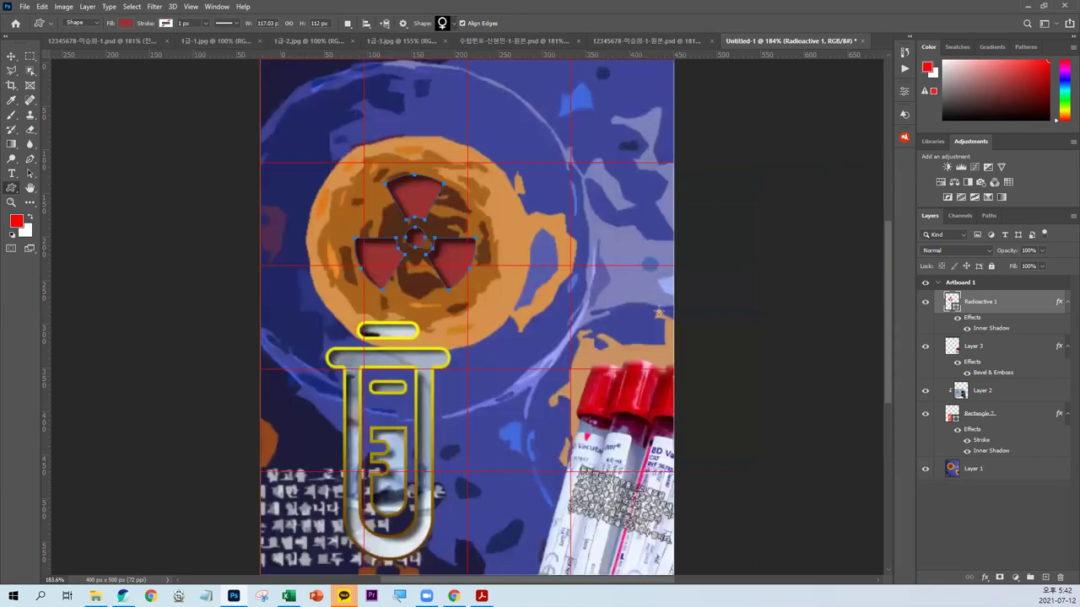
drag(542, 265, 623, 190)
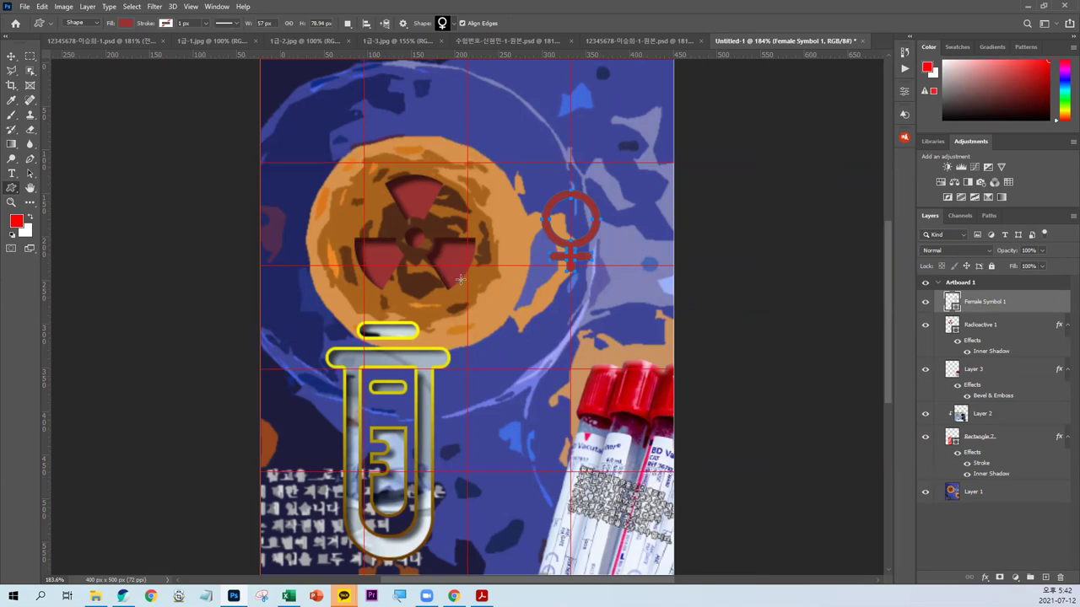
double_click(950, 300)
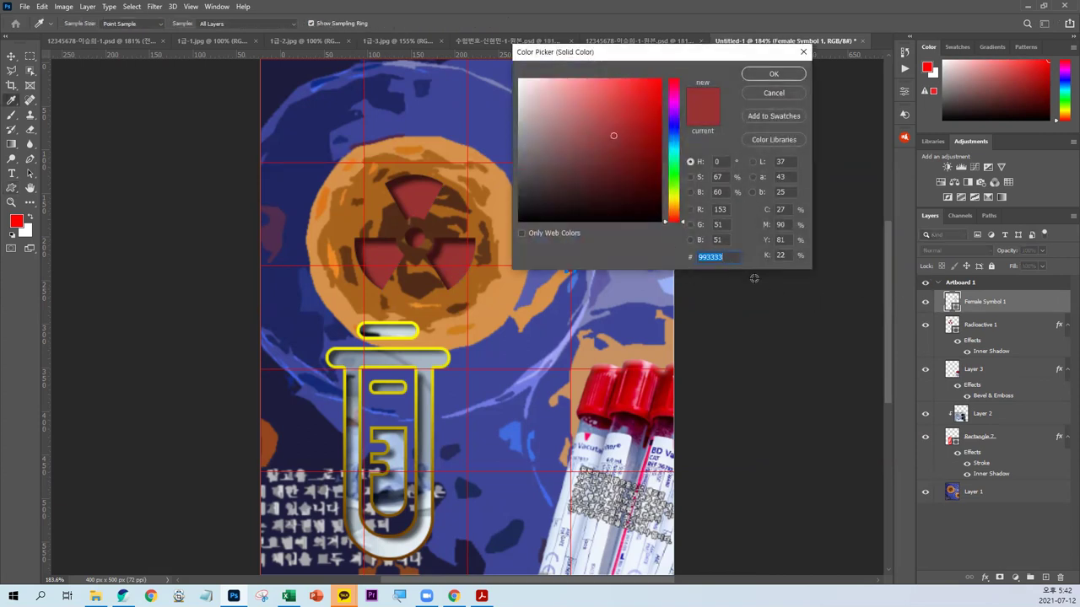
text(CF0)
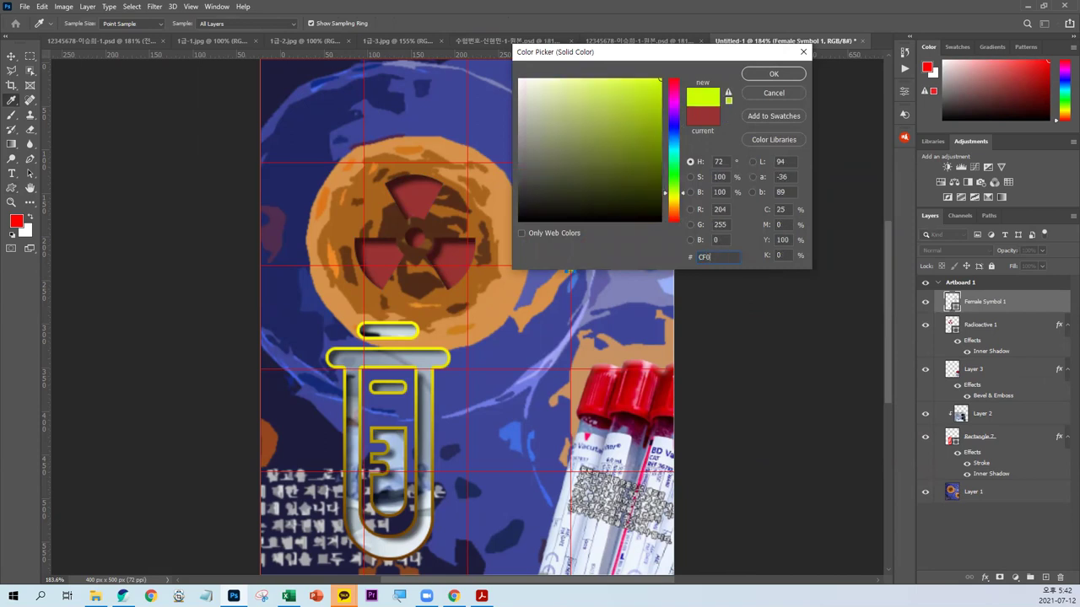
key(Return)
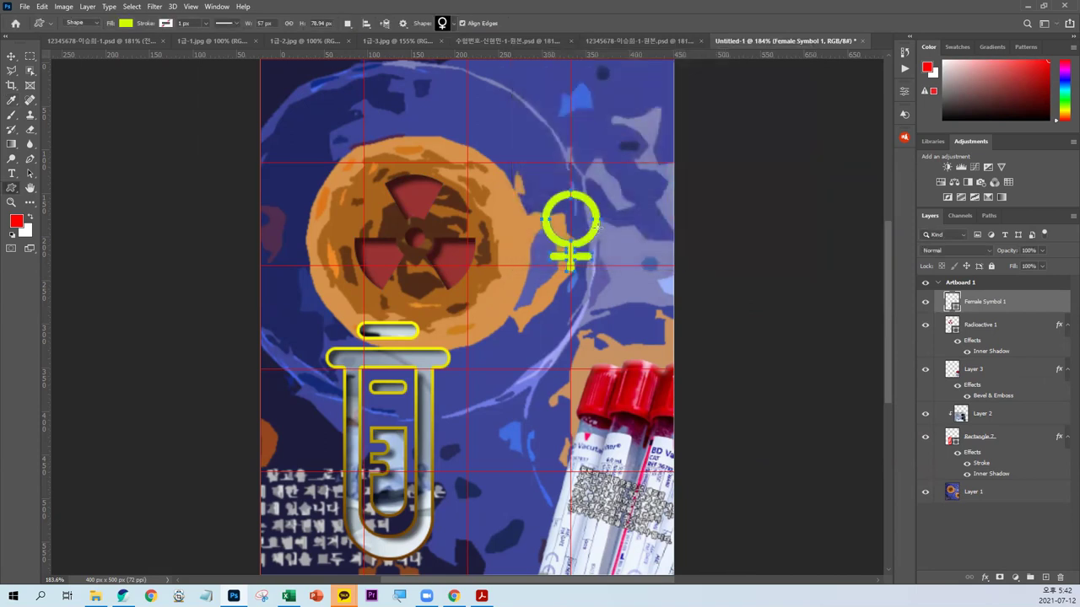
Step: Give the female symbol an Outer Glow layer style
double_click(1029, 304)
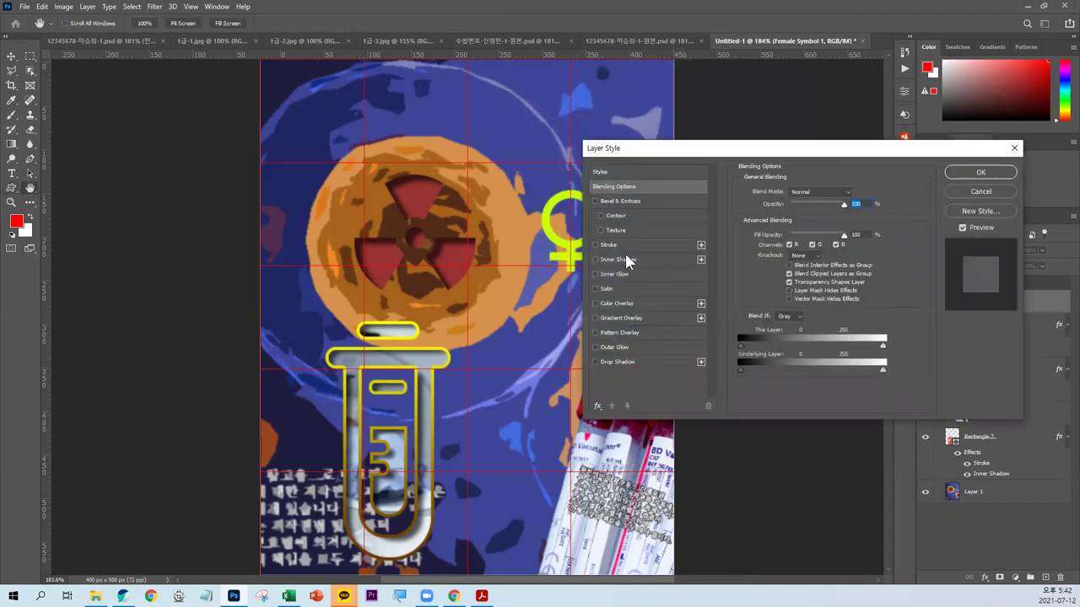
click(624, 347)
drag(734, 153, 220, 130)
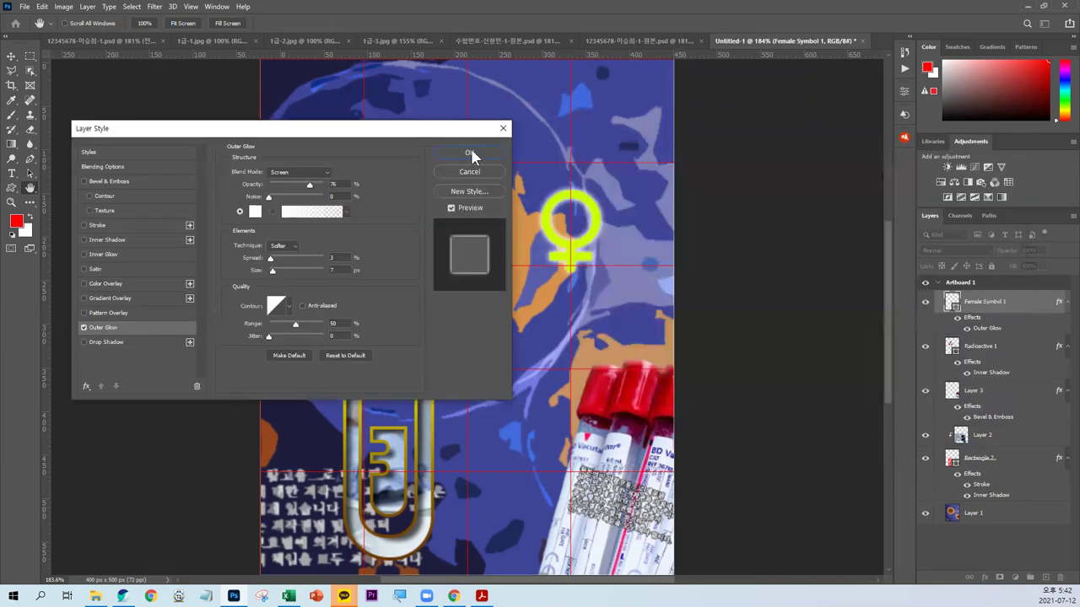
click(468, 149)
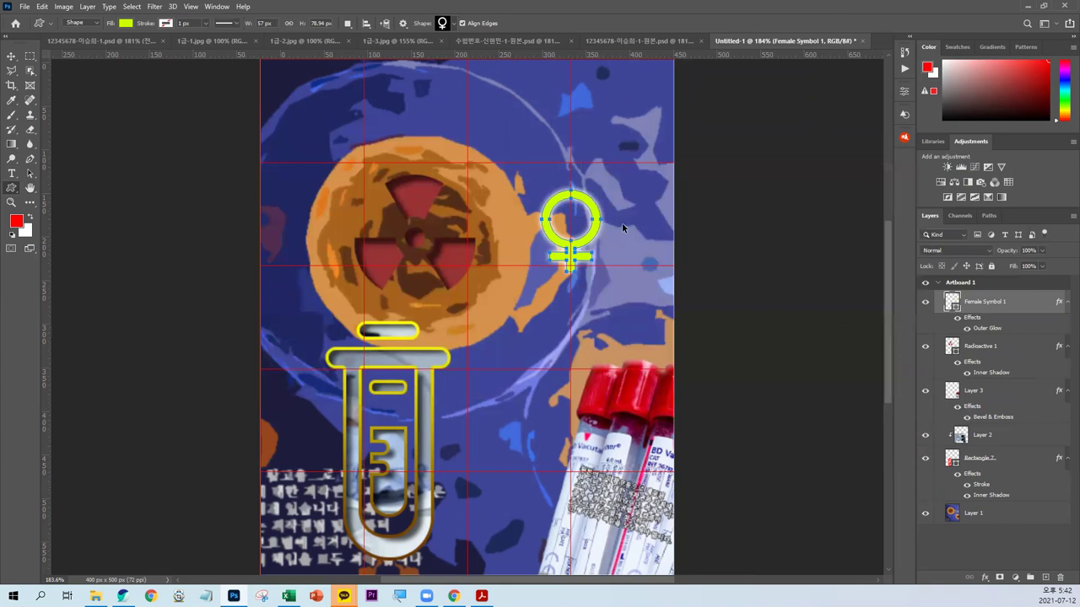
key(ctrl+t)
Step: Rotate the female symbol to about 41.6° with Free Transform
mouse_move(610, 184)
mouse_down()
mouse_move(593, 265)
mouse_move(603, 246)
mouse_up()
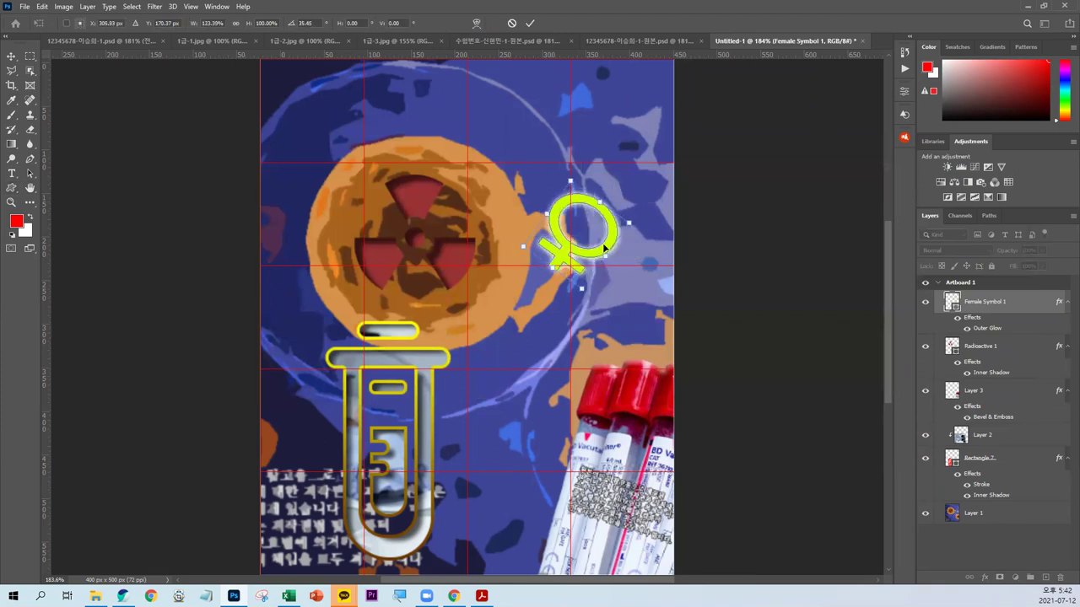
key(Escape)
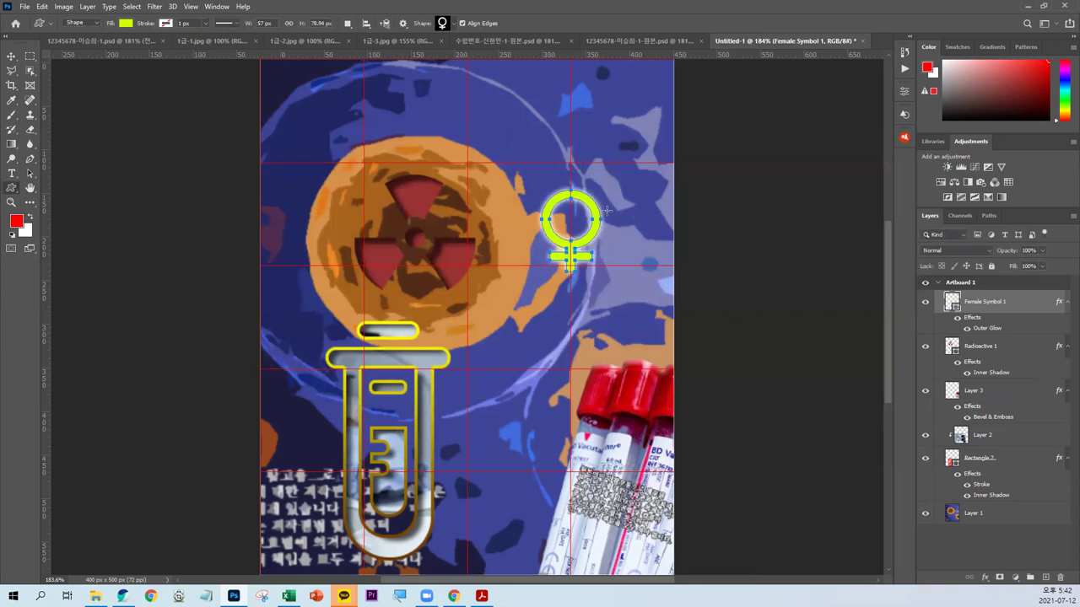
key(ctrl+t)
mouse_move(620, 186)
mouse_down()
mouse_move(590, 257)
mouse_move(601, 285)
mouse_up()
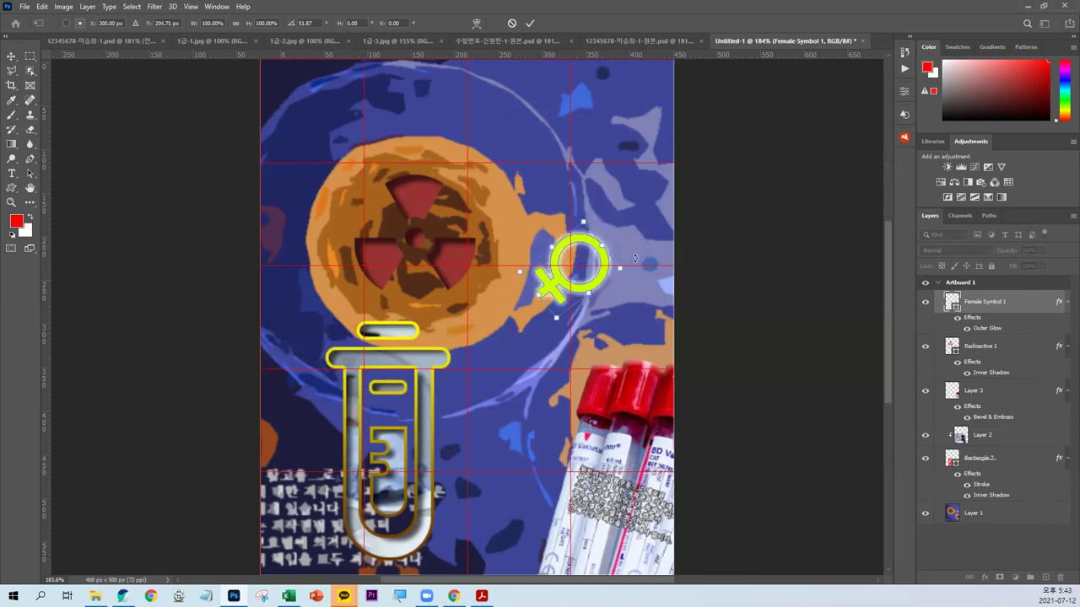
mouse_move(632, 260)
mouse_down()
mouse_move(625, 254)
mouse_move(603, 287)
mouse_up()
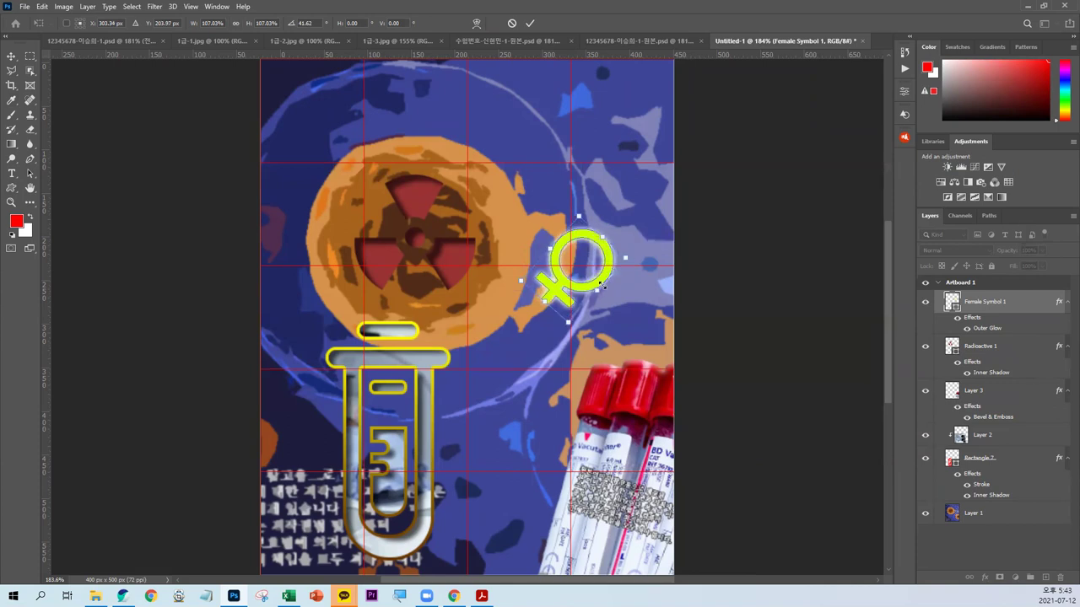
key(Return)
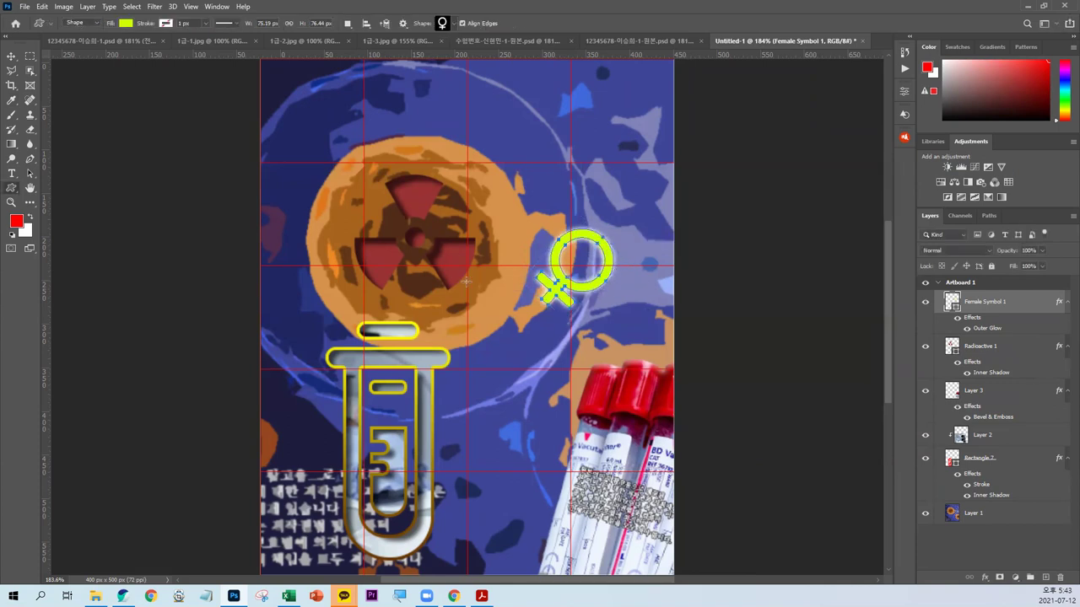
click(451, 28)
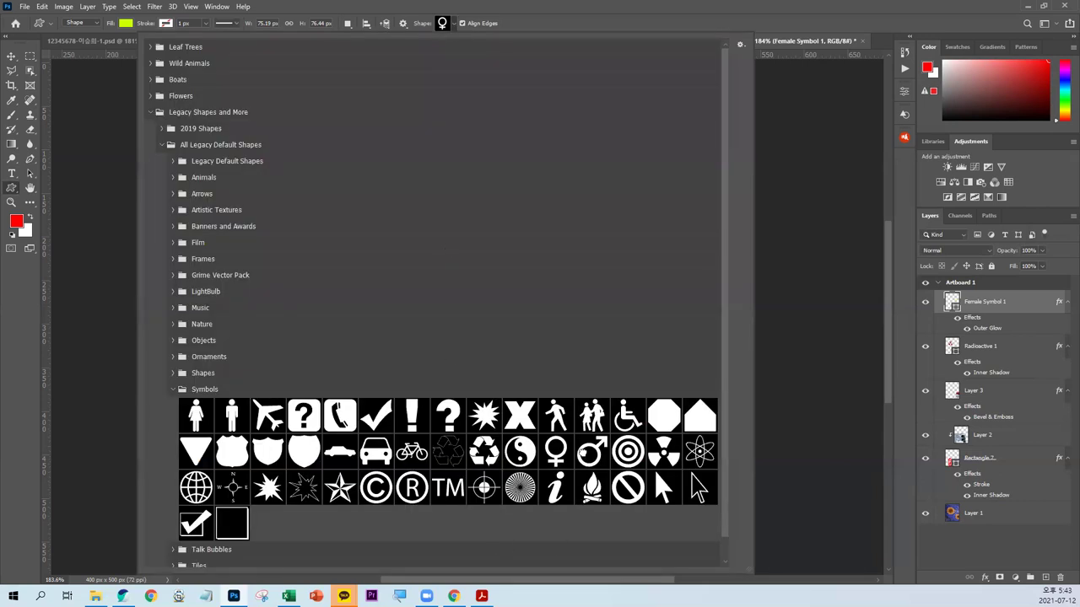
Step: Draw a white-filled male symbol above the female symbol
double_click(591, 452)
mouse_move(577, 196)
mouse_down()
mouse_move(616, 158)
mouse_move(648, 92)
mouse_up()
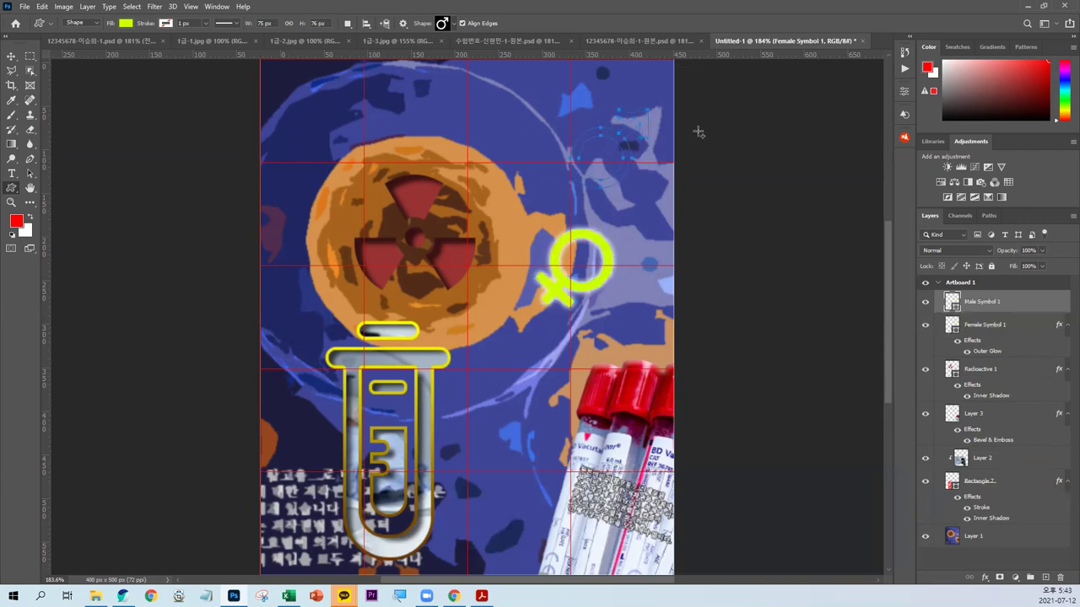
double_click(951, 302)
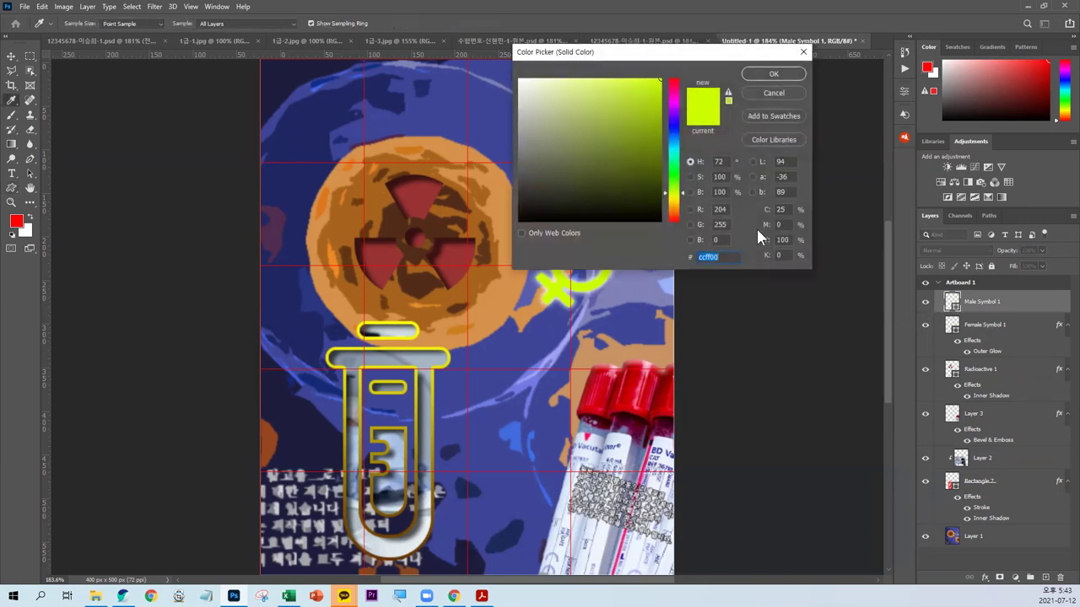
click(520, 79)
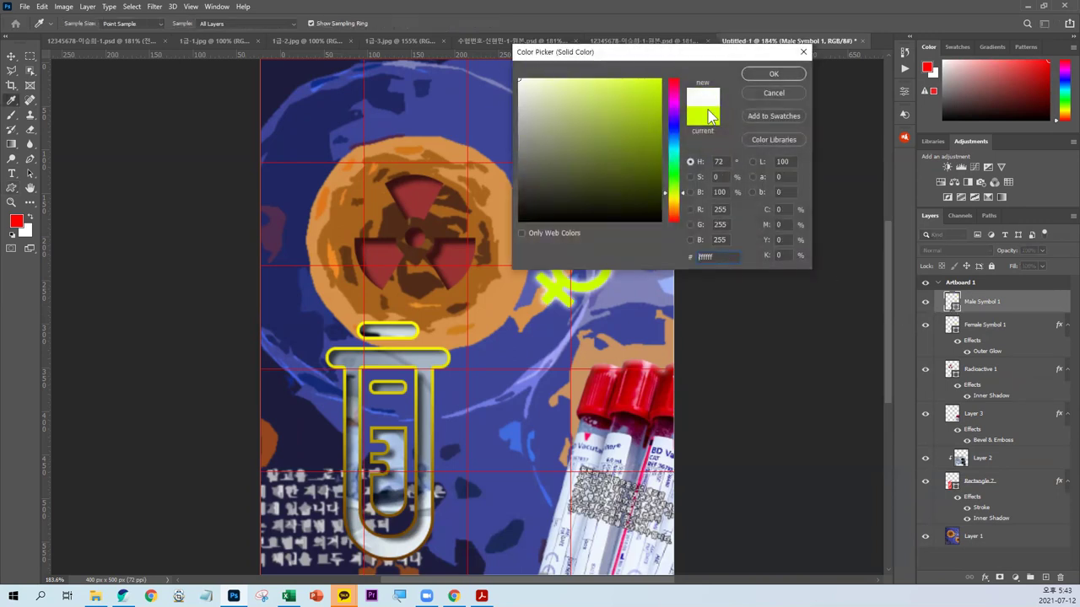
click(772, 77)
Step: Rotate the male symbol so its arrow points up and copy the female symbol's Outer Glow onto it
key(ctrl+t)
drag(645, 77, 599, 247)
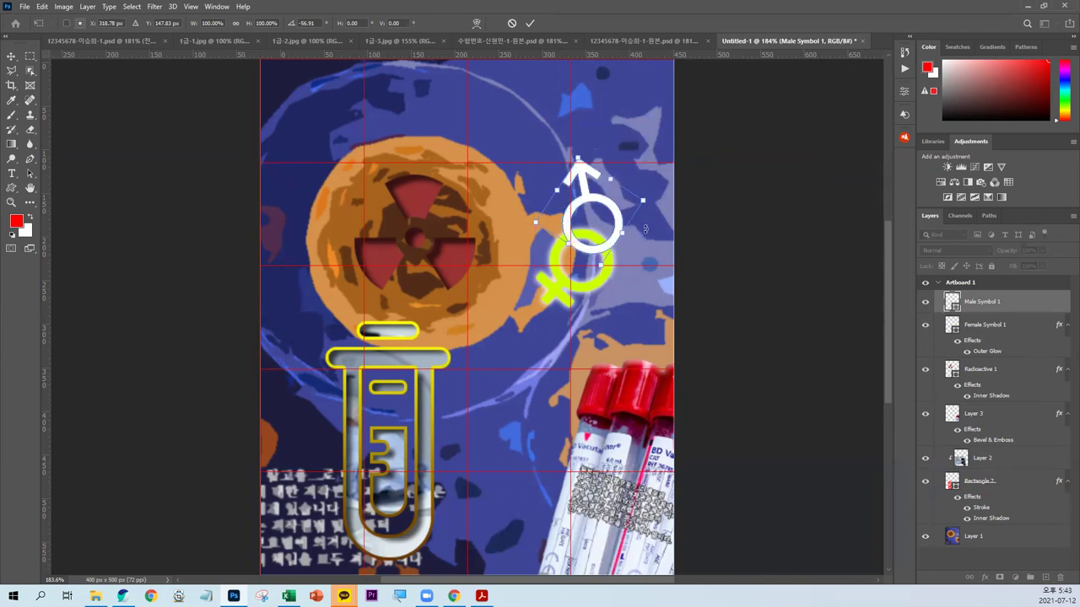
key(Return)
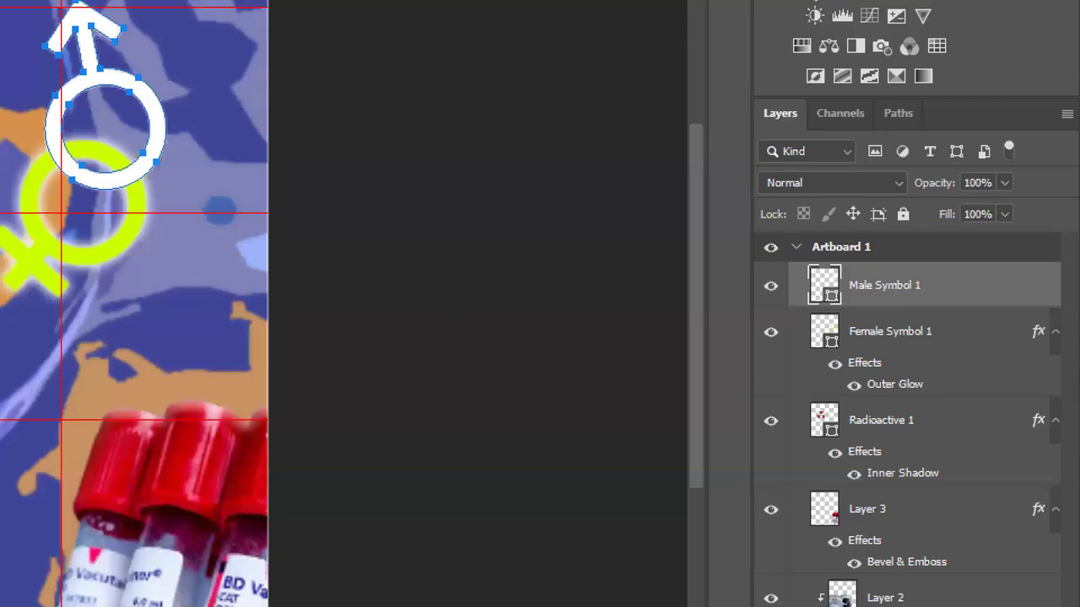
drag(814, 339, 953, 339)
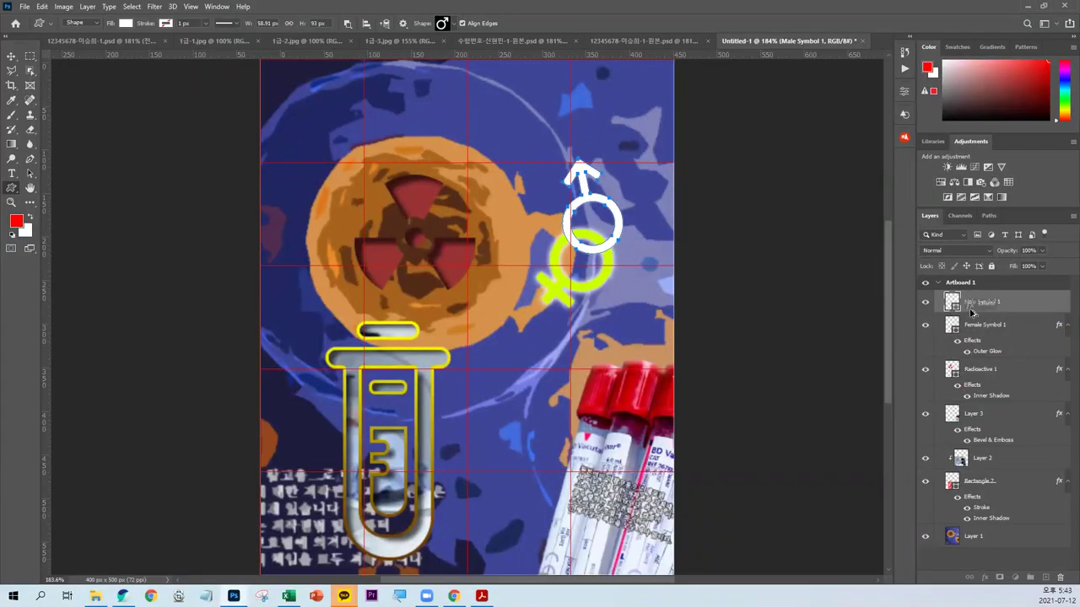
drag(972, 340, 977, 305)
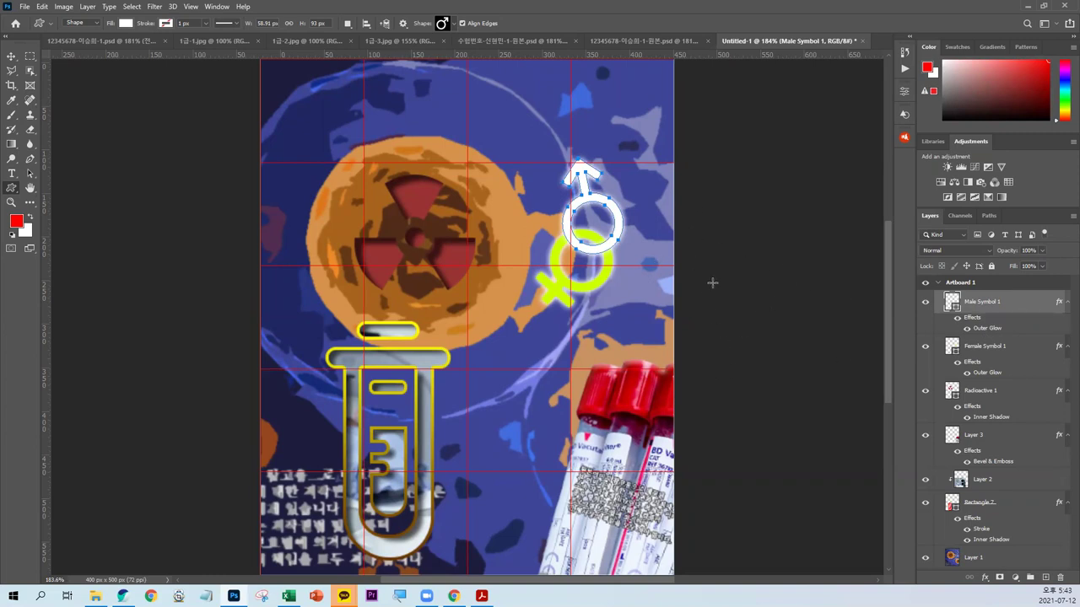
click(12, 173)
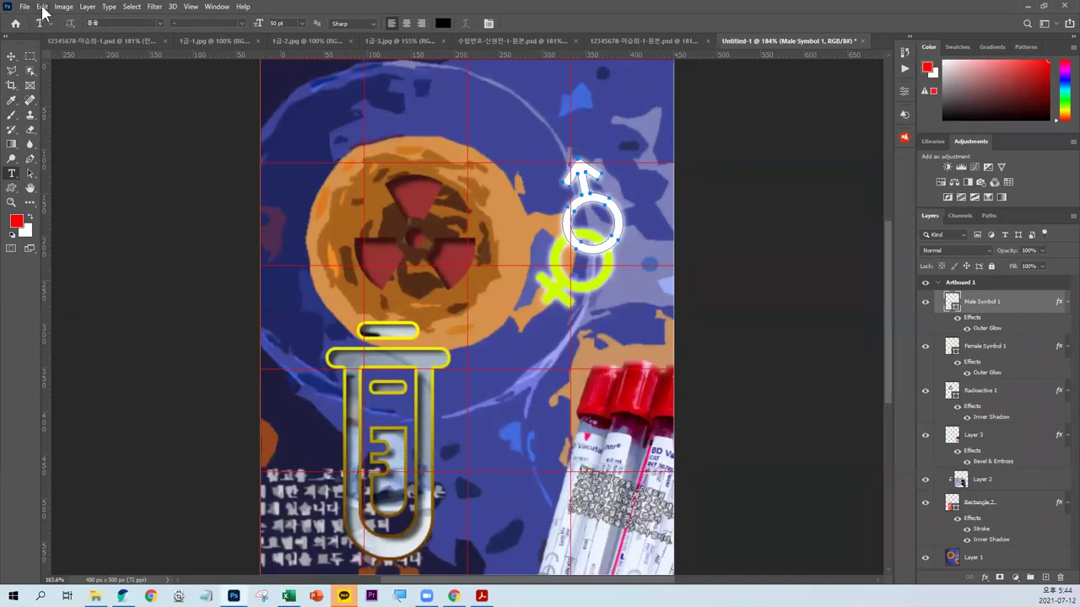
Step: Adjust the Type settings in Photoshop's Preferences
click(41, 5)
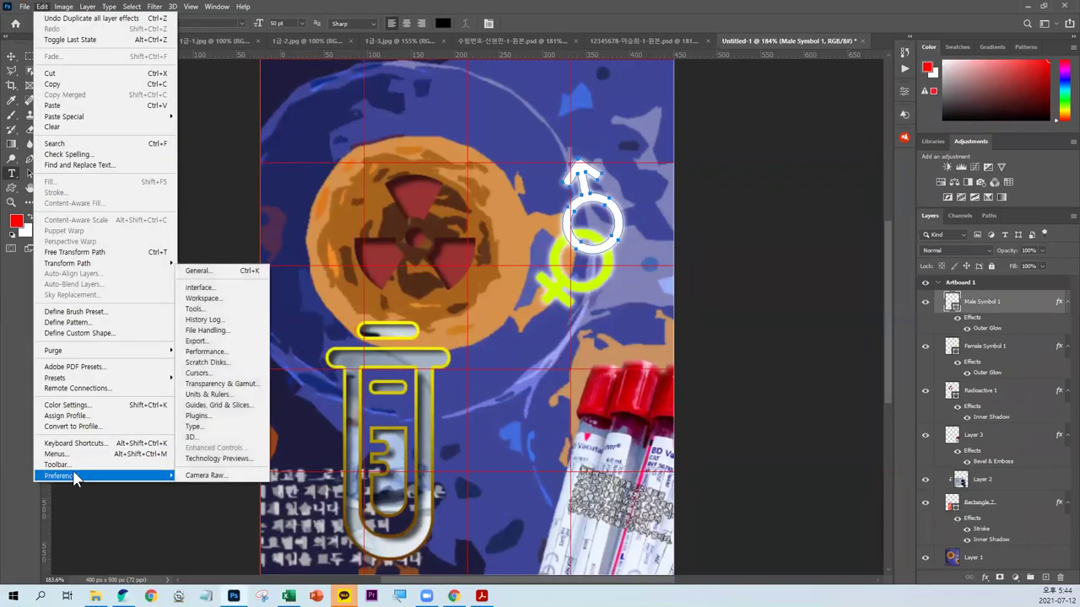
mouse_move(61, 476)
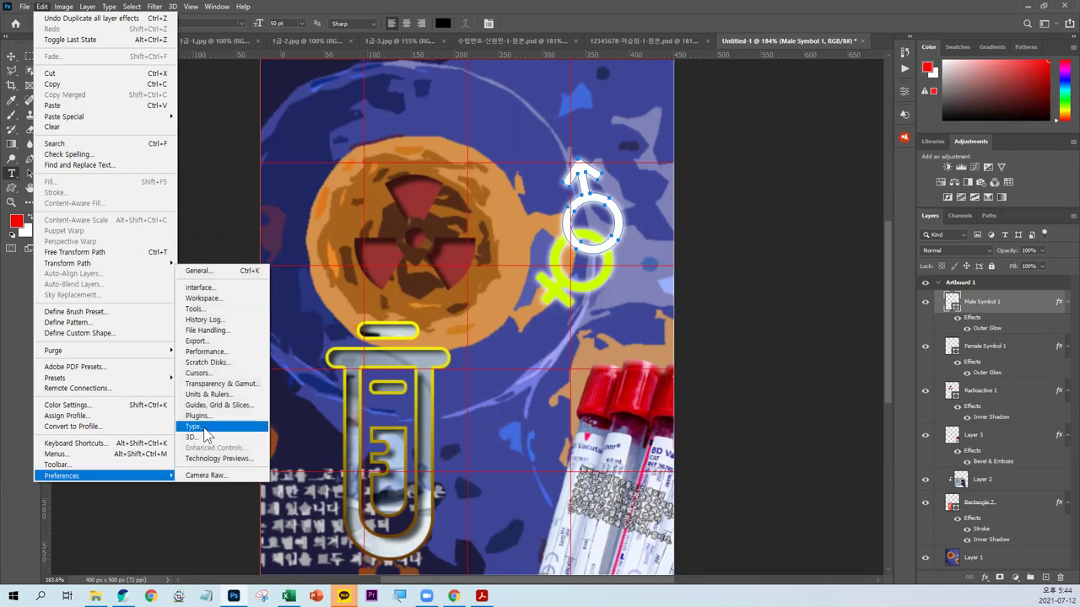
click(205, 431)
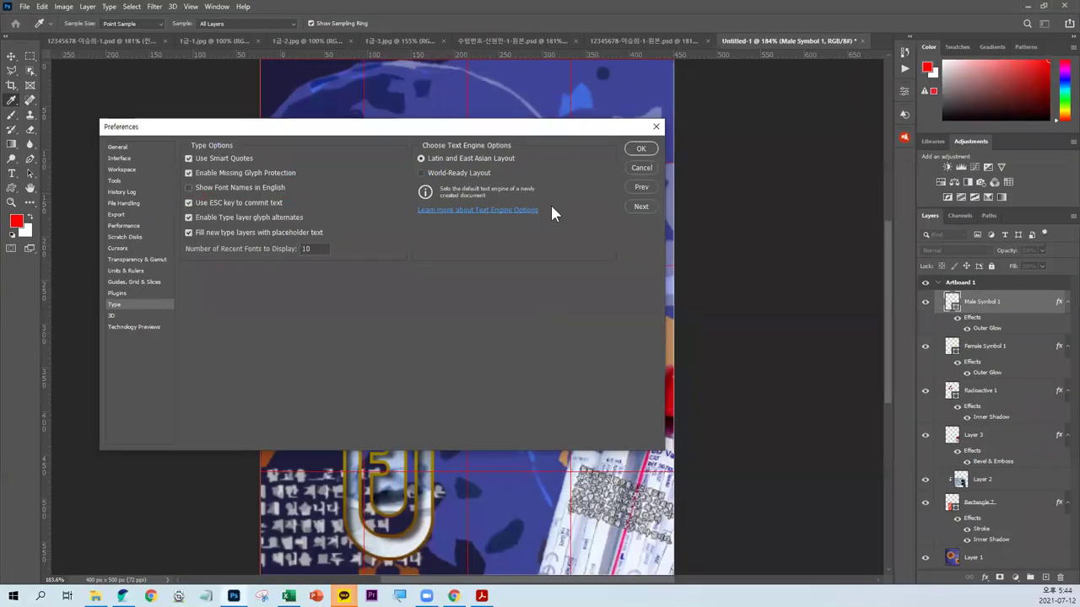
click(639, 151)
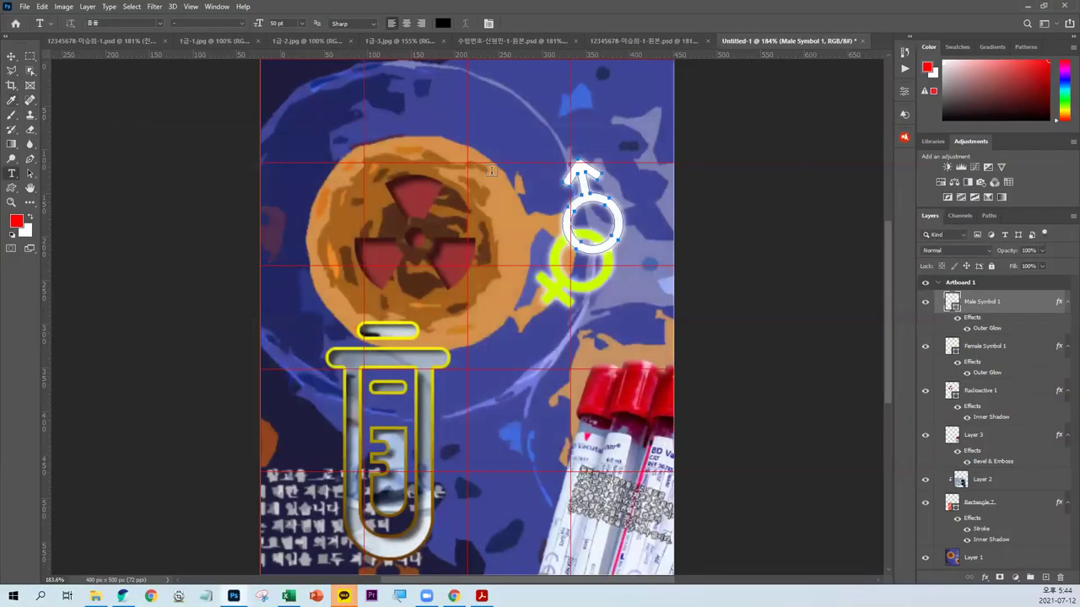
Step: Add and commit the black title 전문 의학 near the top of the poster
click(382, 148)
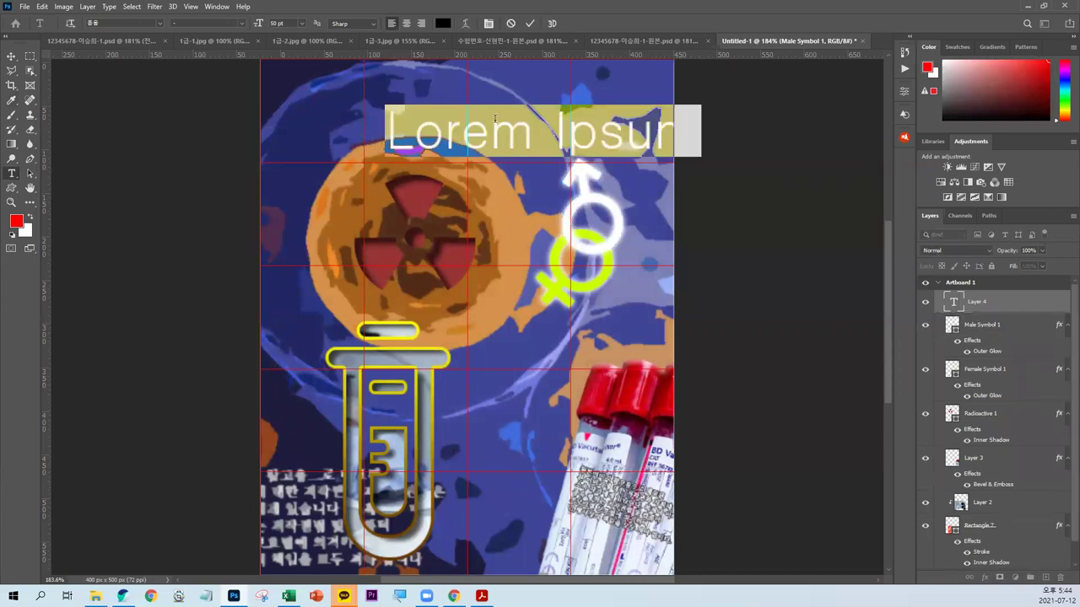
text(전문 욍의학)
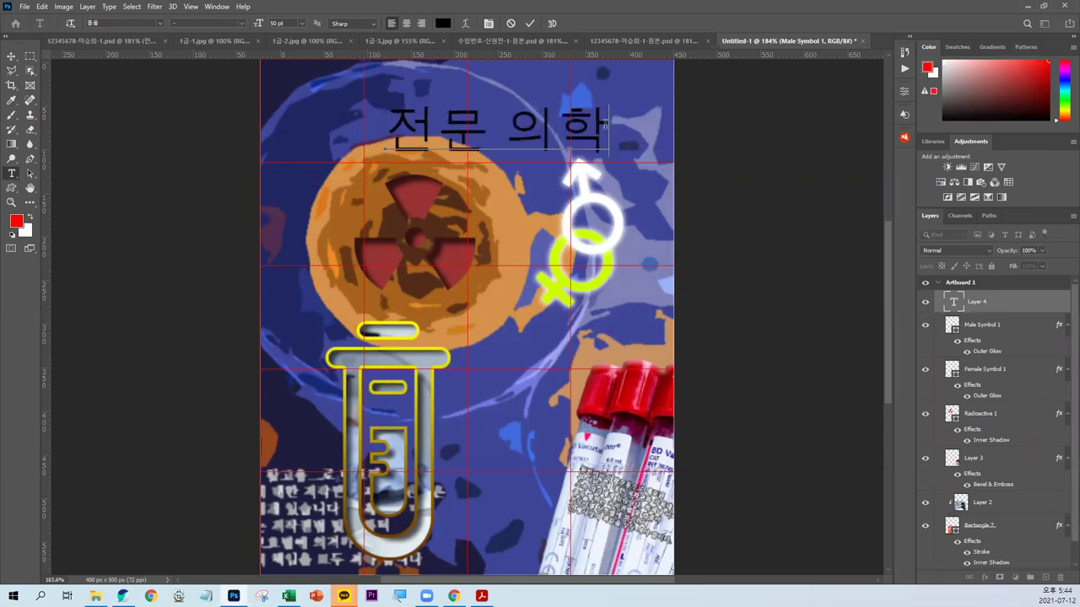
mouse_move(547, 210)
mouse_down()
mouse_move(519, 223)
mouse_move(512, 213)
mouse_up()
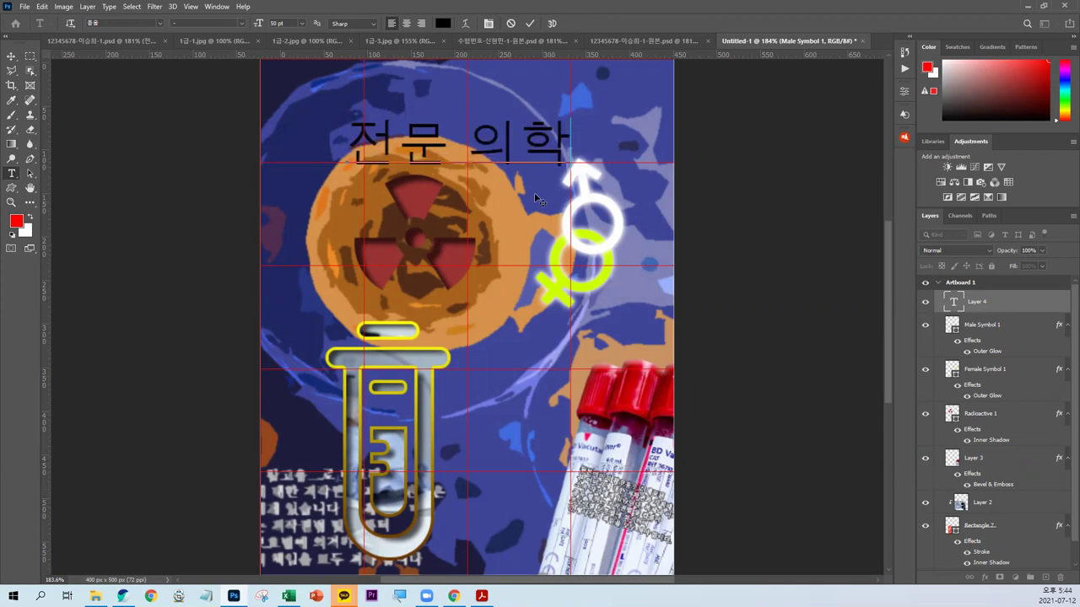
click(529, 22)
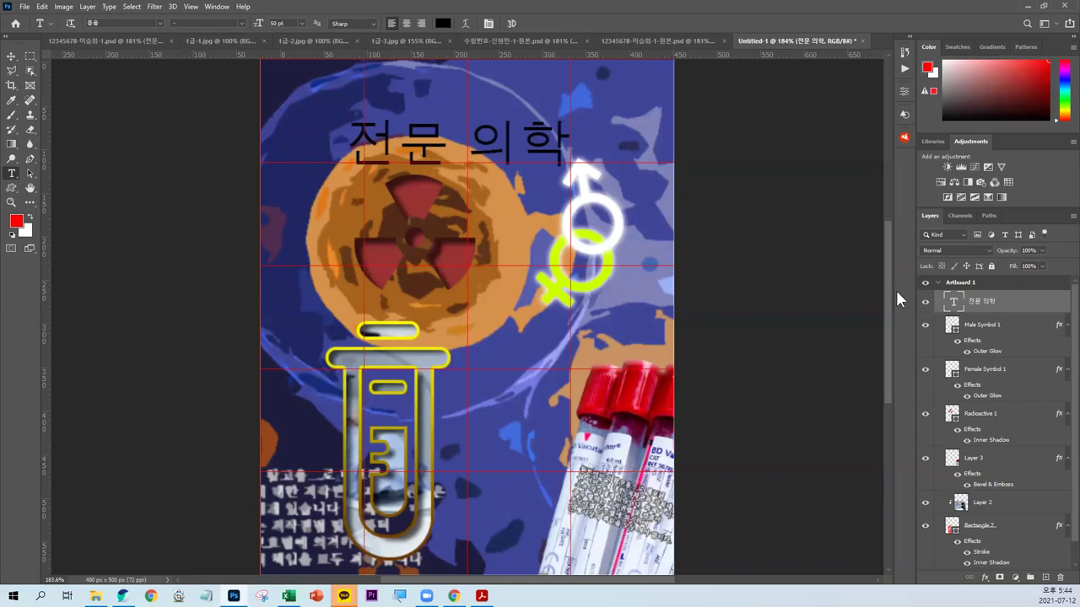
Step: Turn on Gradient Overlay in the title layer's Layer Style
double_click(1016, 302)
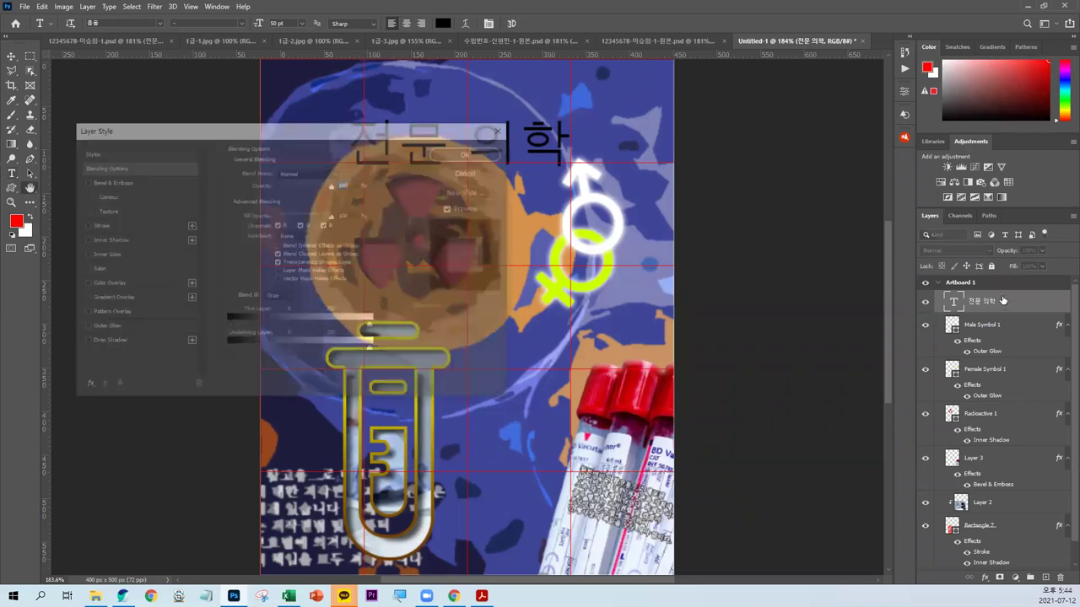
click(113, 300)
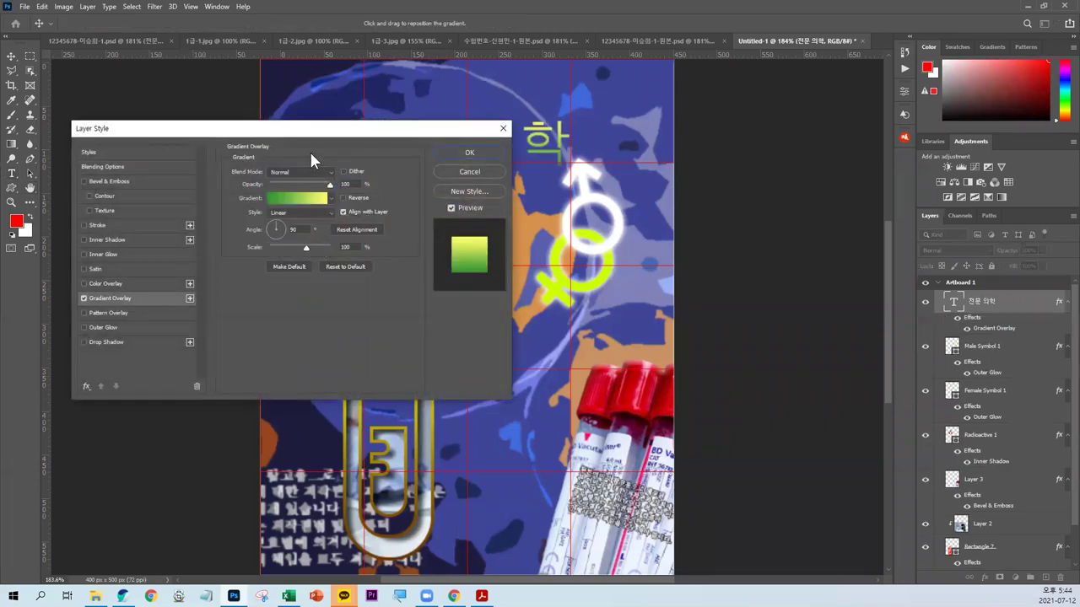
drag(333, 133, 728, 210)
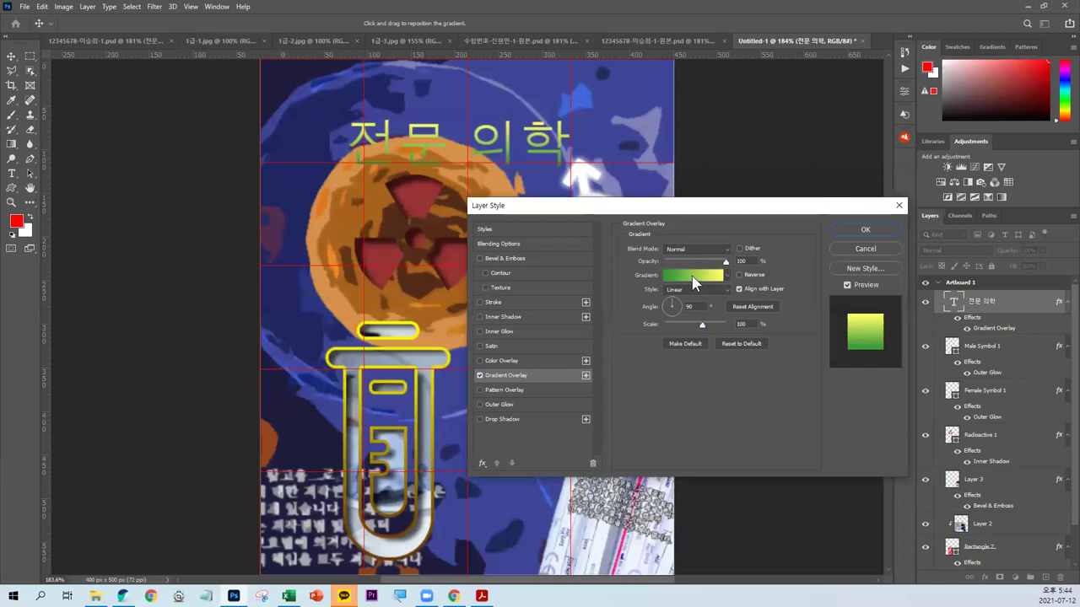
click(692, 276)
Step: Set the gradient stops to green 339933 and yellow ffff66, removing an extra stop
click(589, 366)
double_click(589, 364)
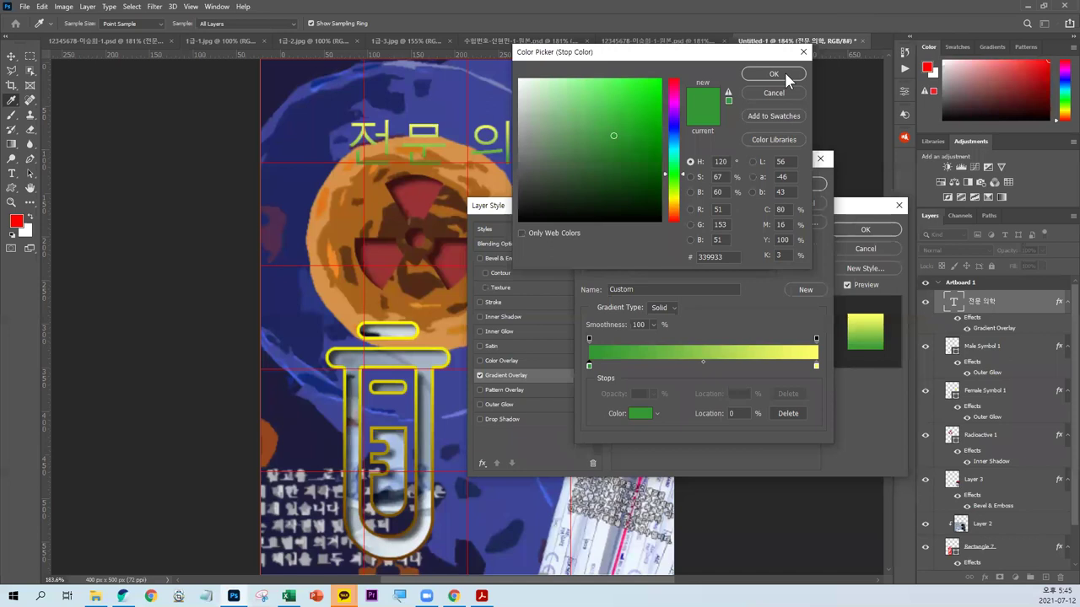
click(788, 80)
drag(814, 366, 816, 367)
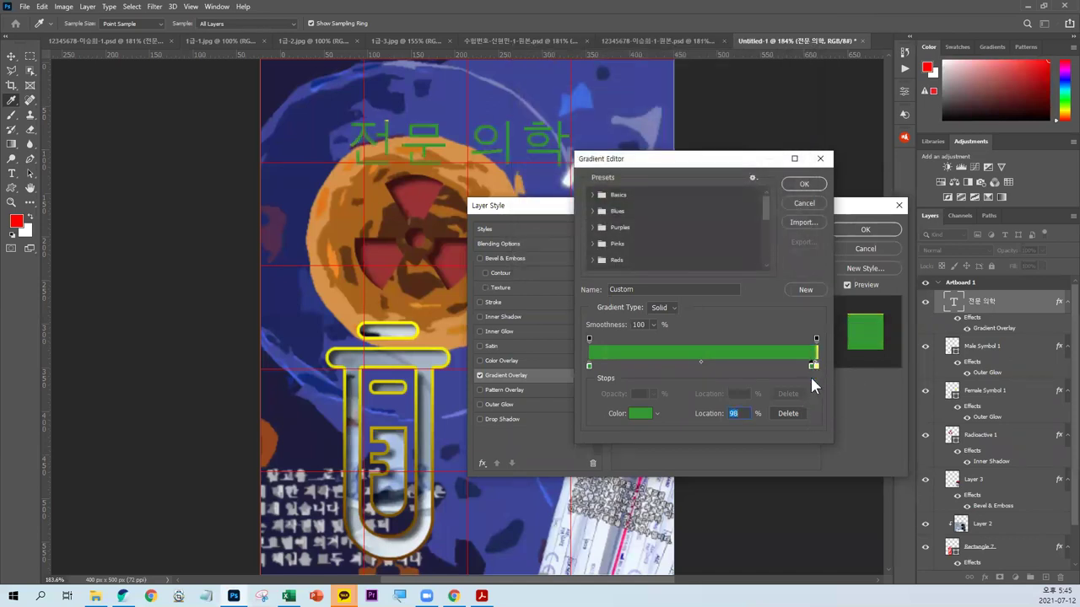
double_click(816, 366)
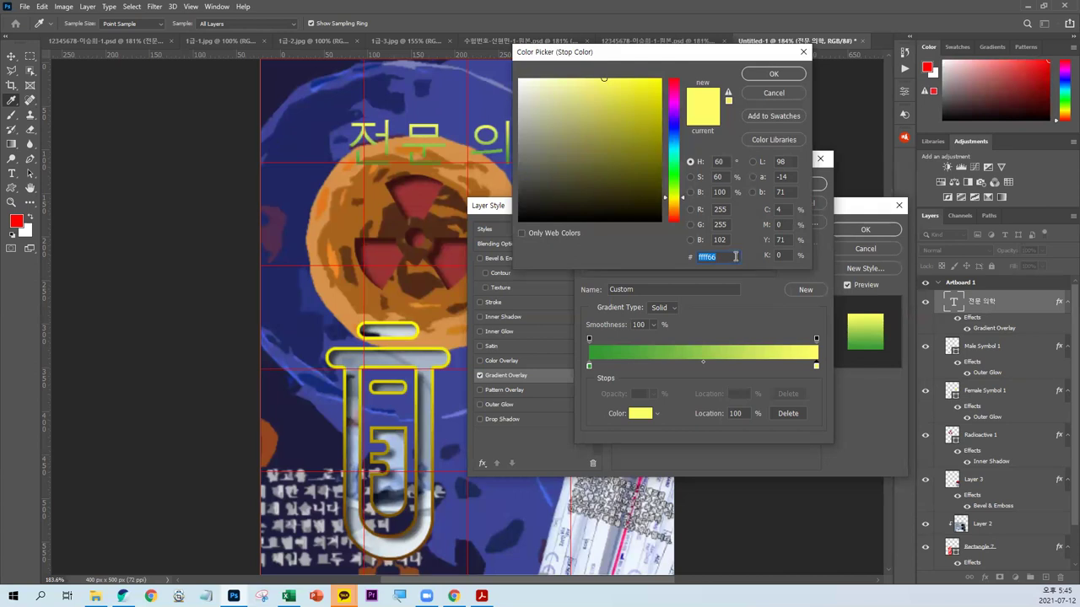
click(774, 75)
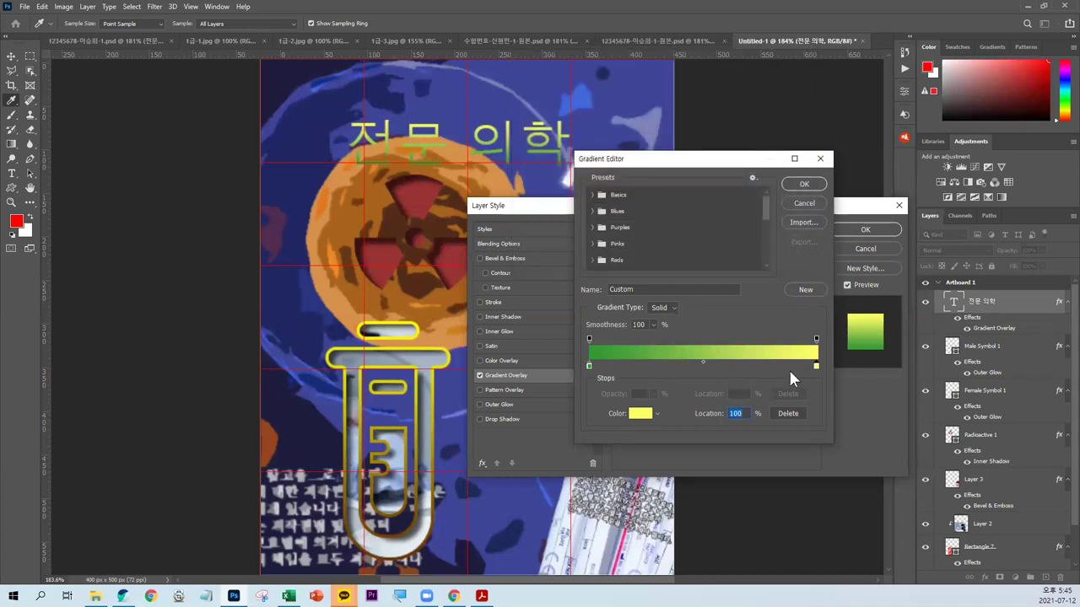
drag(791, 369, 801, 470)
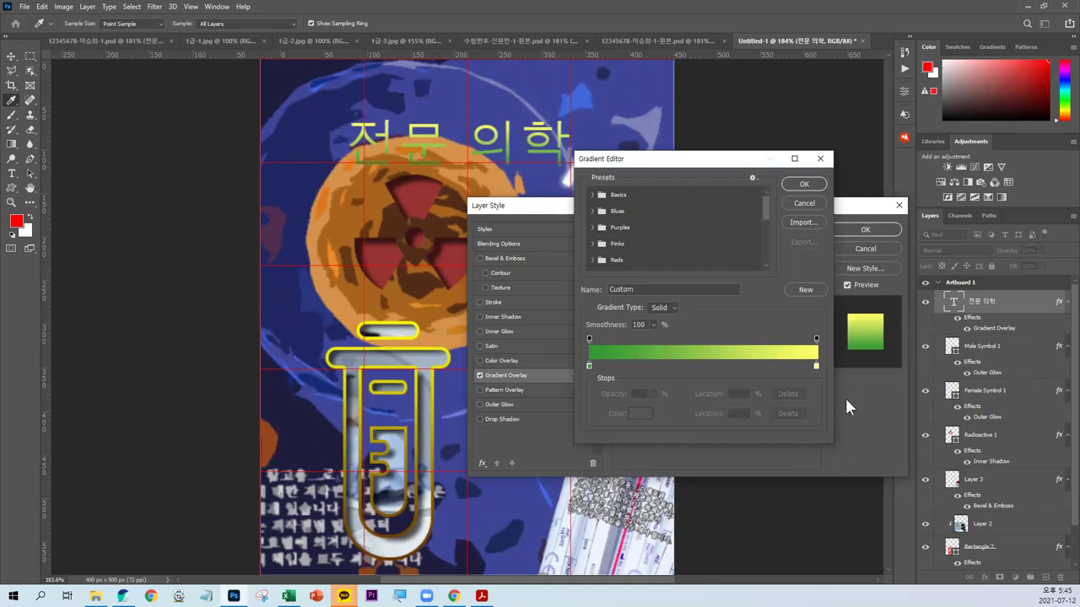
click(804, 183)
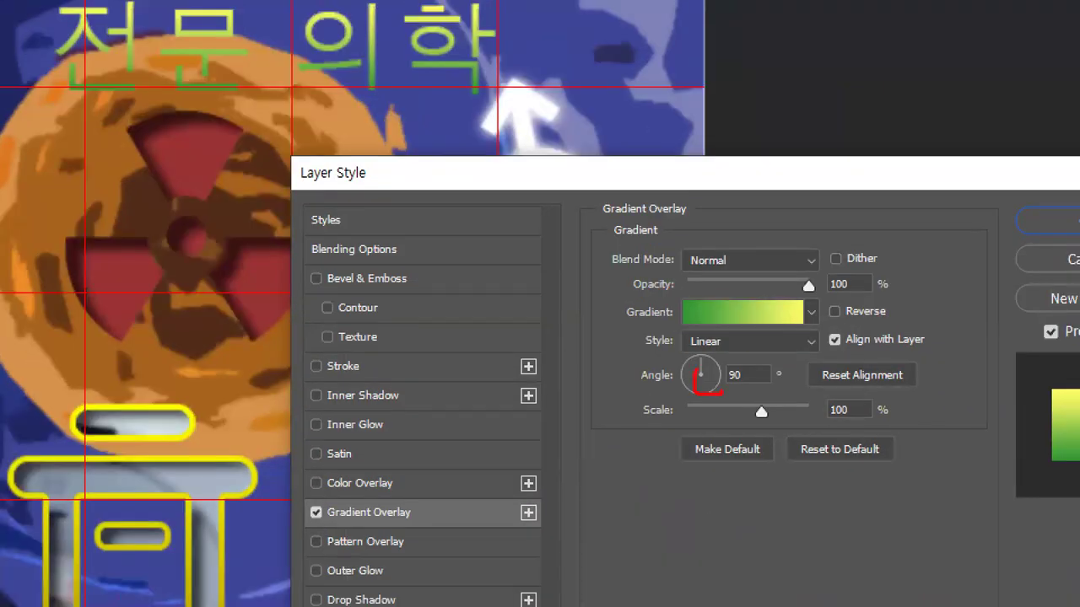
drag(722, 390, 643, 385)
drag(219, 81, 266, 108)
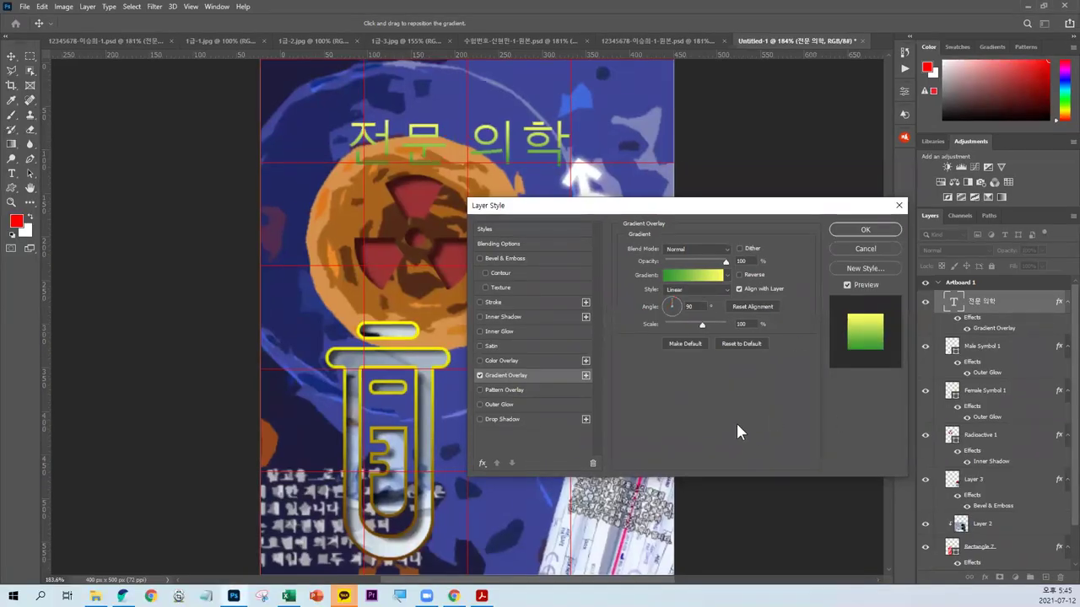
Step: Enable Drop Shadow on the title and apply both layer styles
click(503, 419)
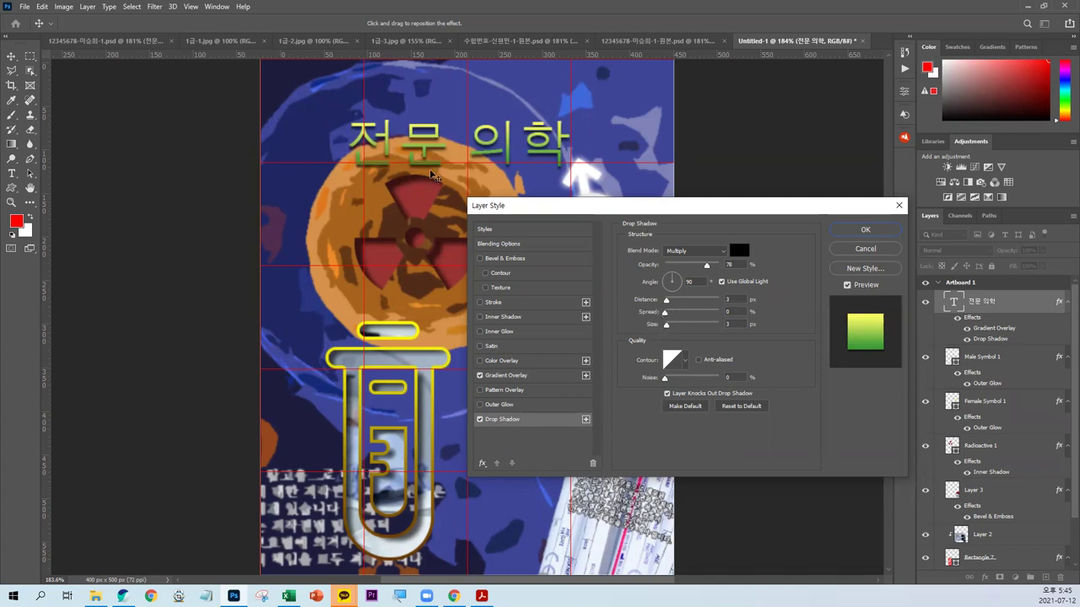
click(860, 233)
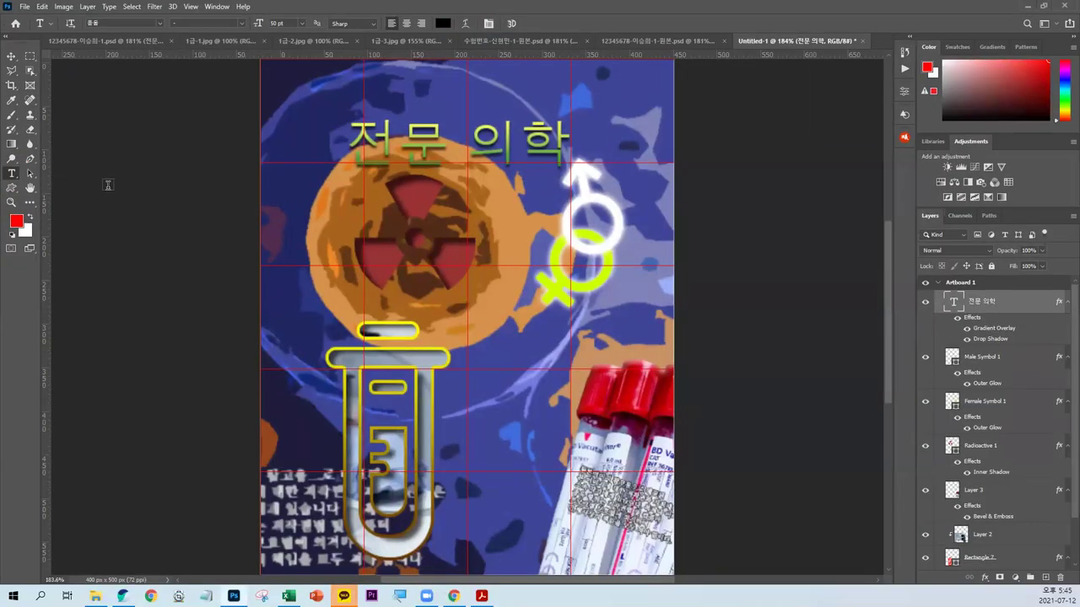
Step: Warp the 전문 의학 title with the Bulge style at a bend of +17
click(467, 23)
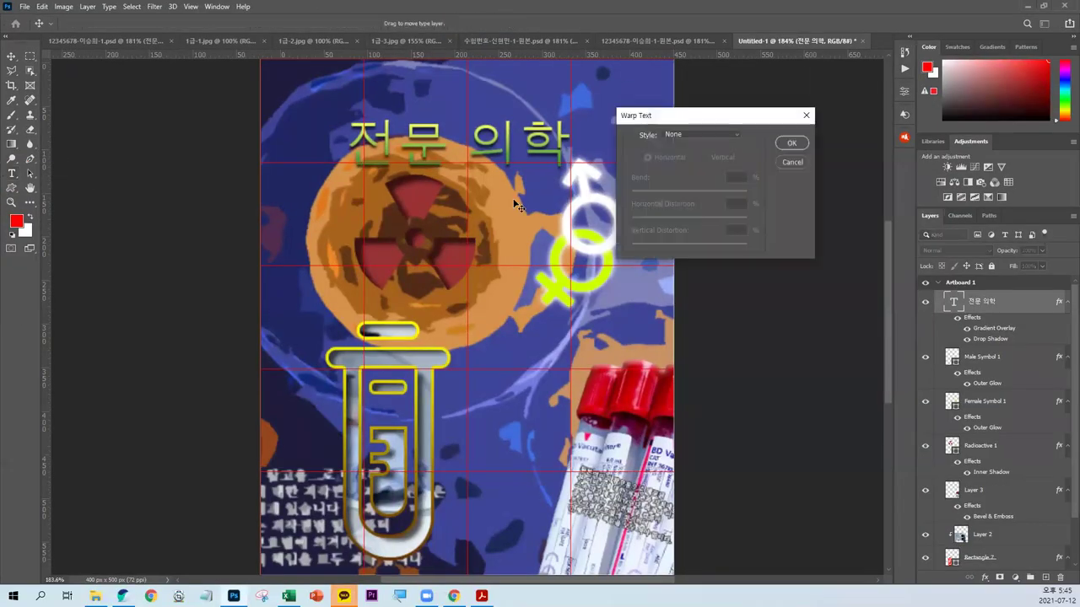
click(704, 134)
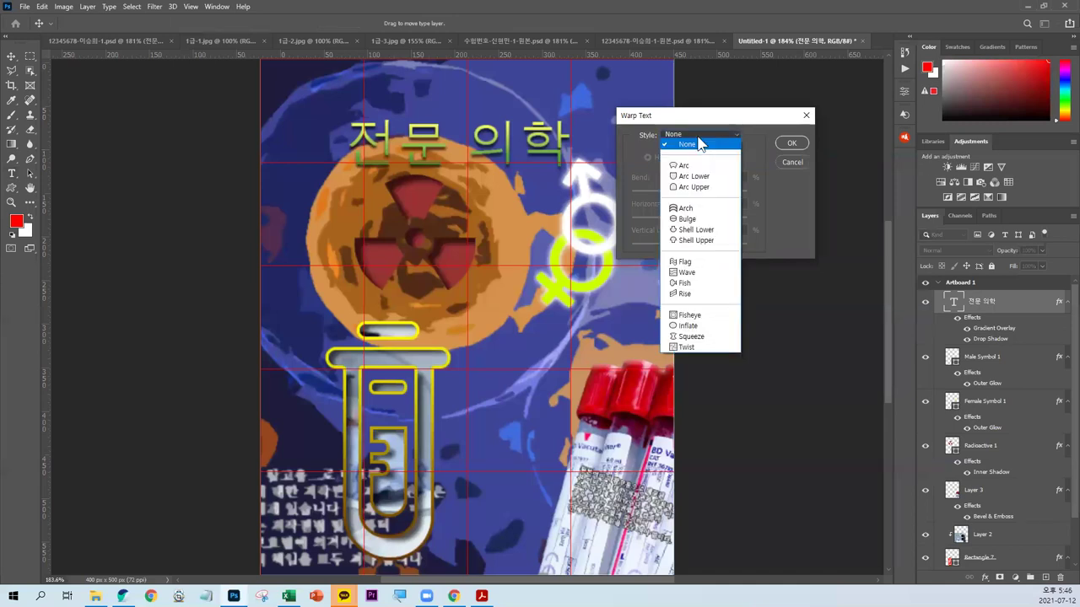
click(696, 220)
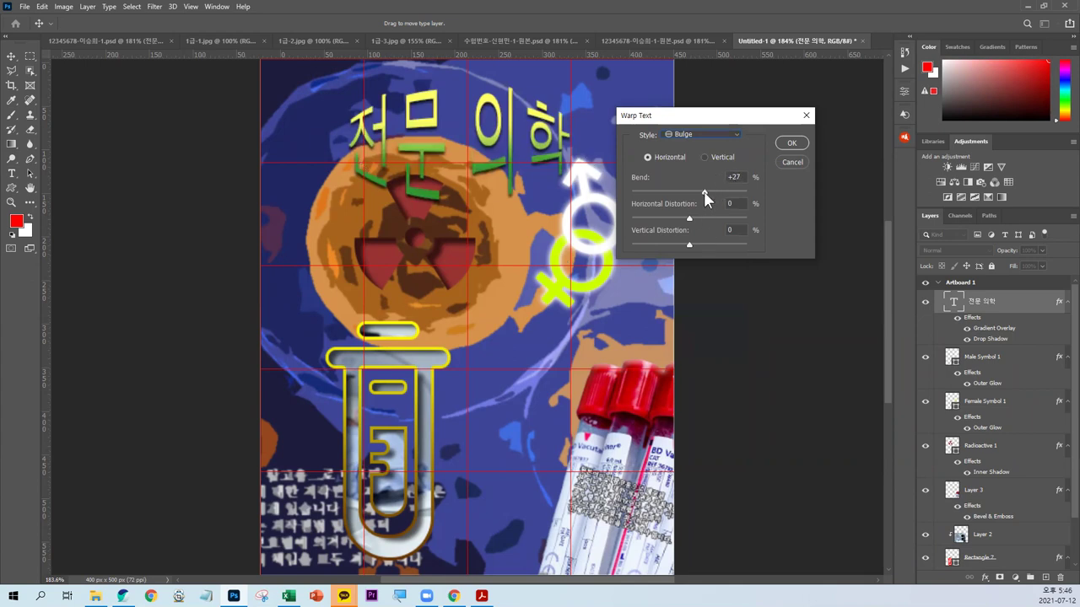
drag(705, 194, 697, 192)
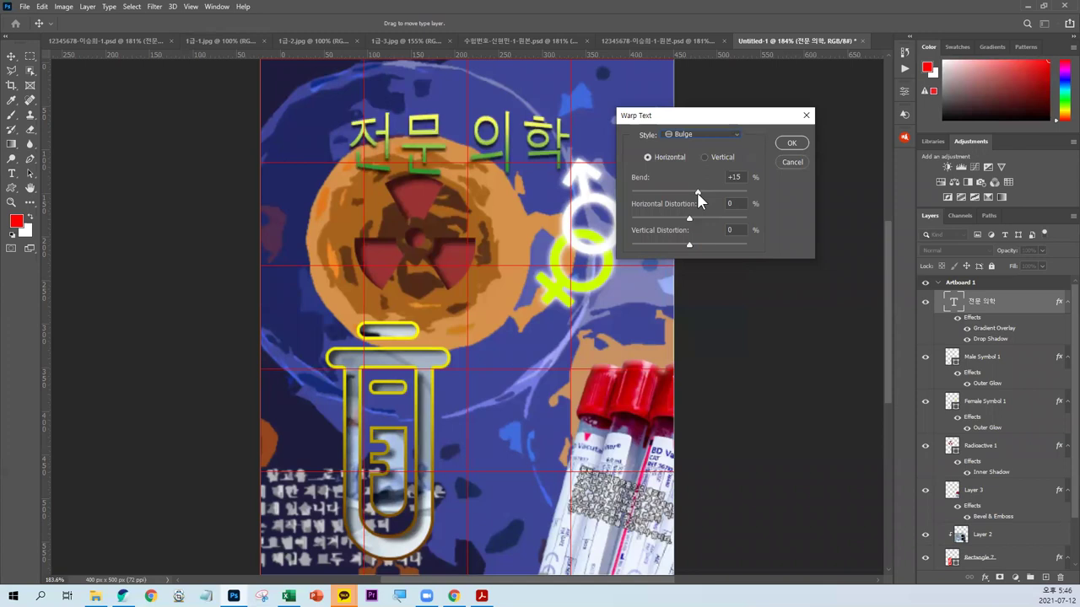
click(733, 177)
text(17)
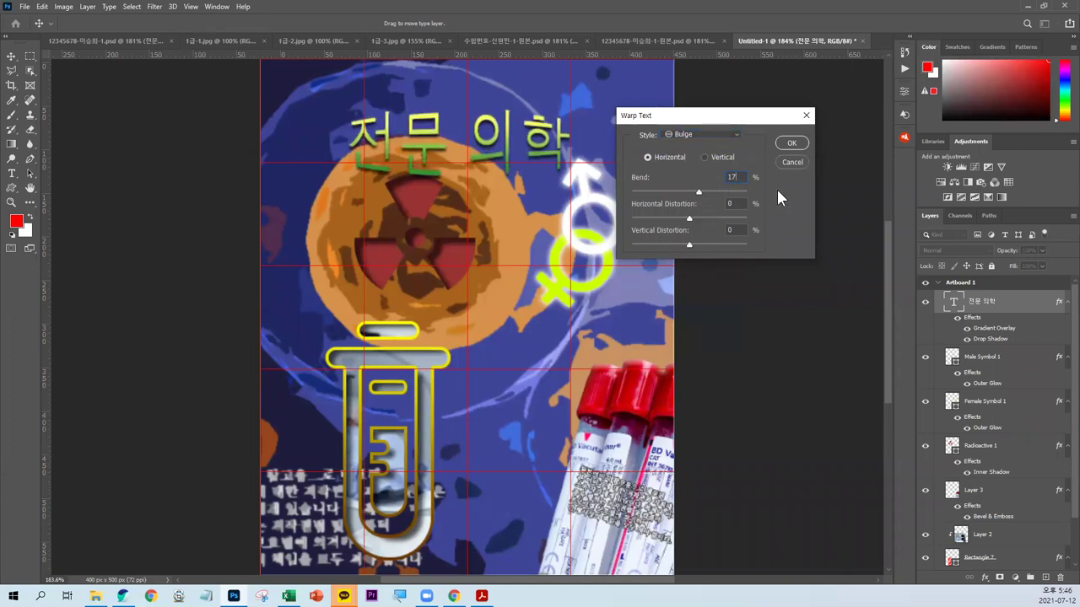
click(511, 215)
click(790, 145)
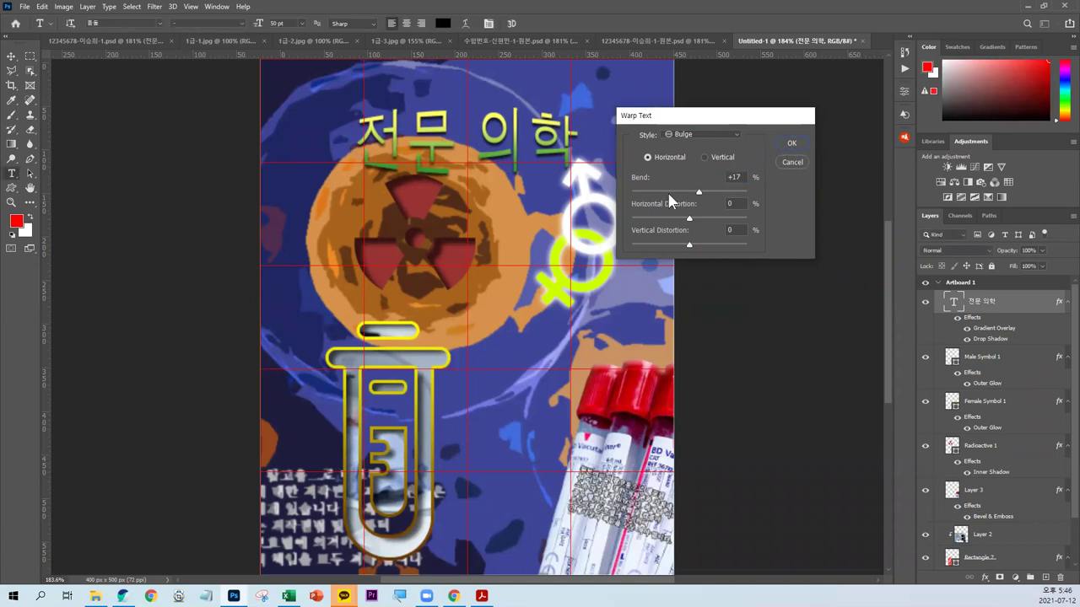
Step: Save the poster as a PSD named with the exam number, candidate's name and 원본
click(12, 60)
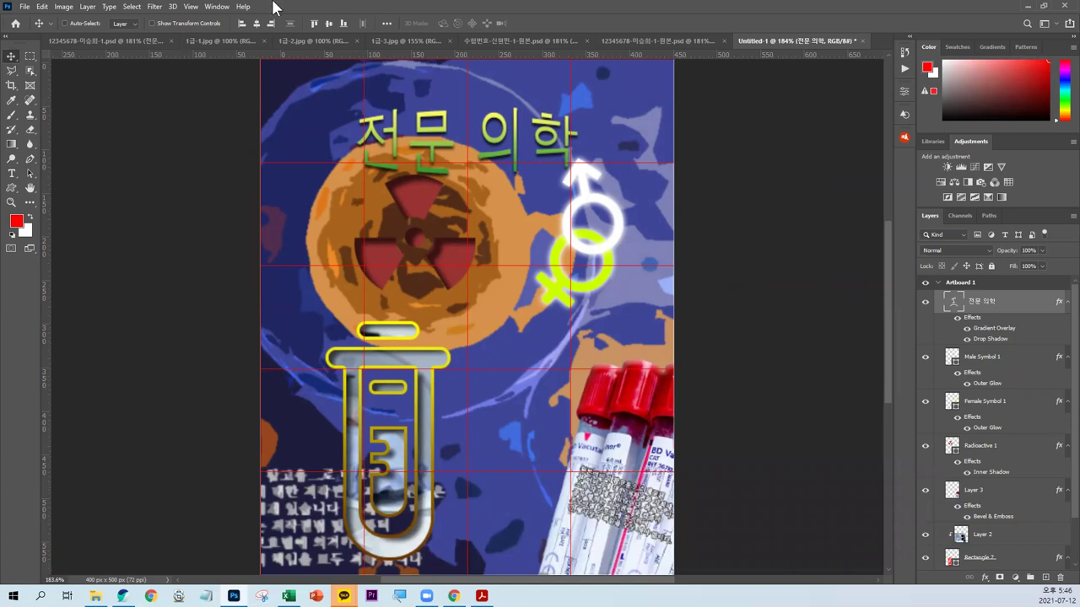
click(26, 7)
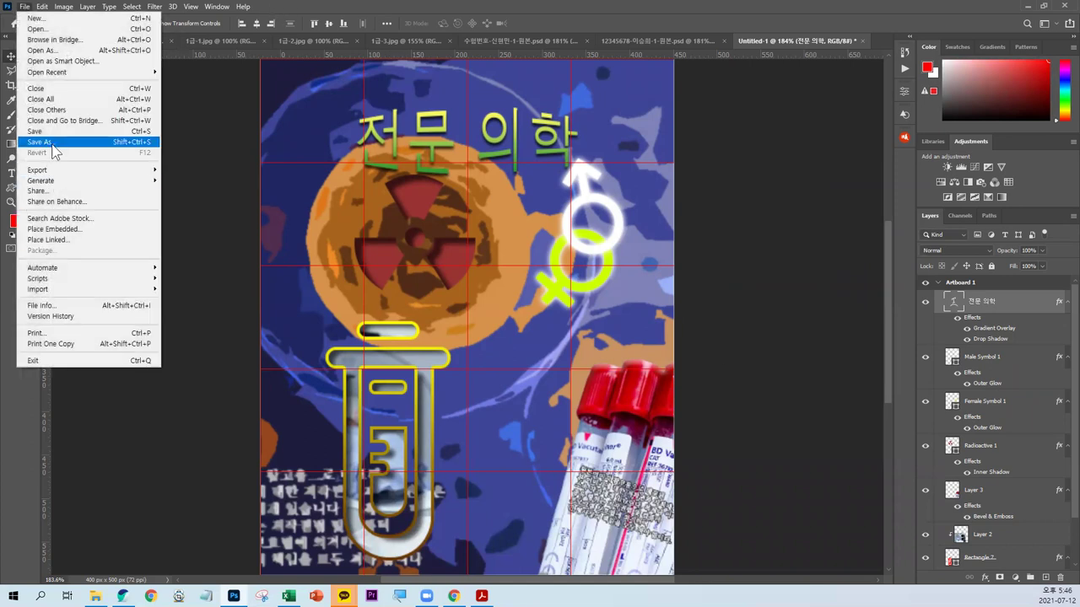
key(Escape)
key(ctrl+shift+s)
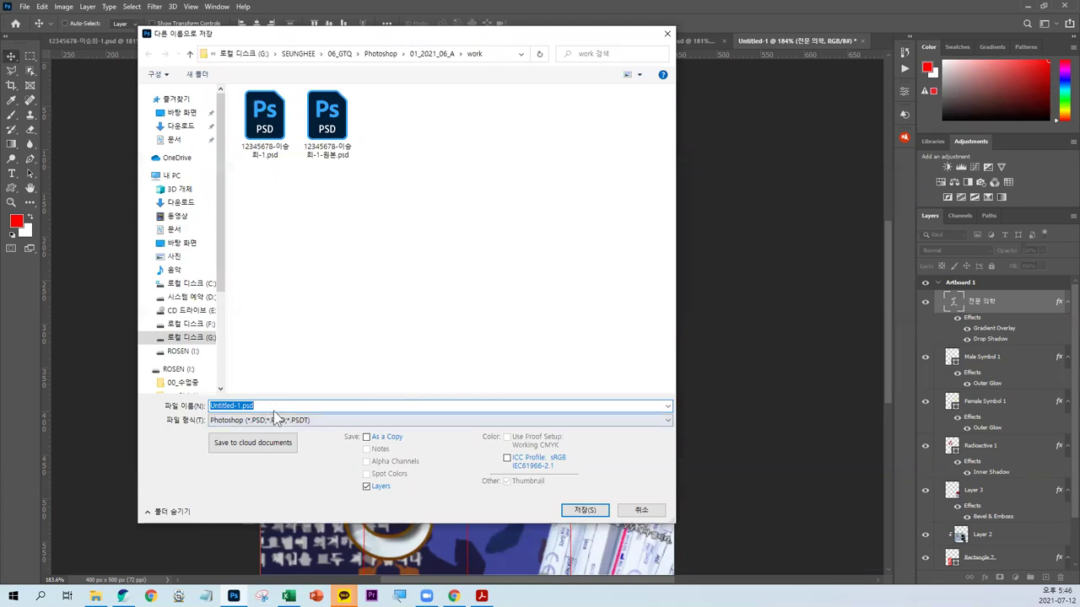
text(ㅅ)
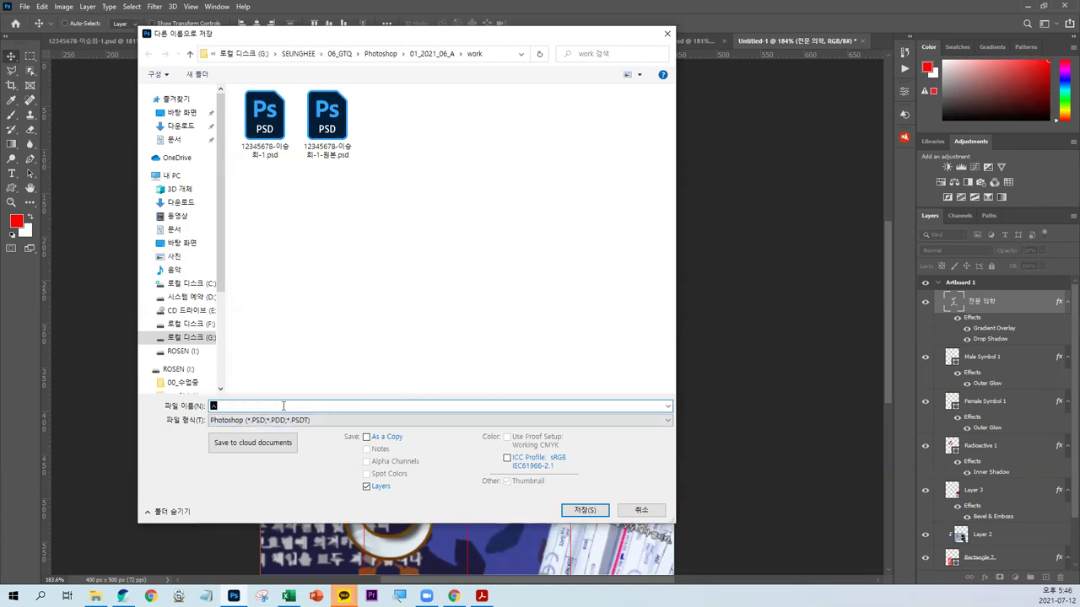
text(수험번호-이승희-)
text(원본)
key(Return)
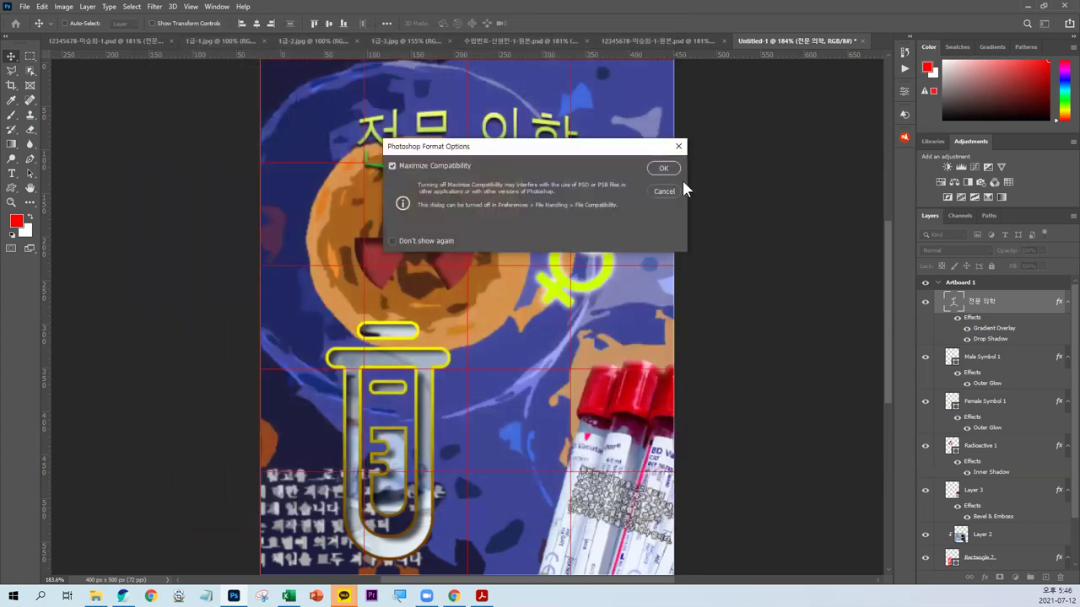
click(664, 168)
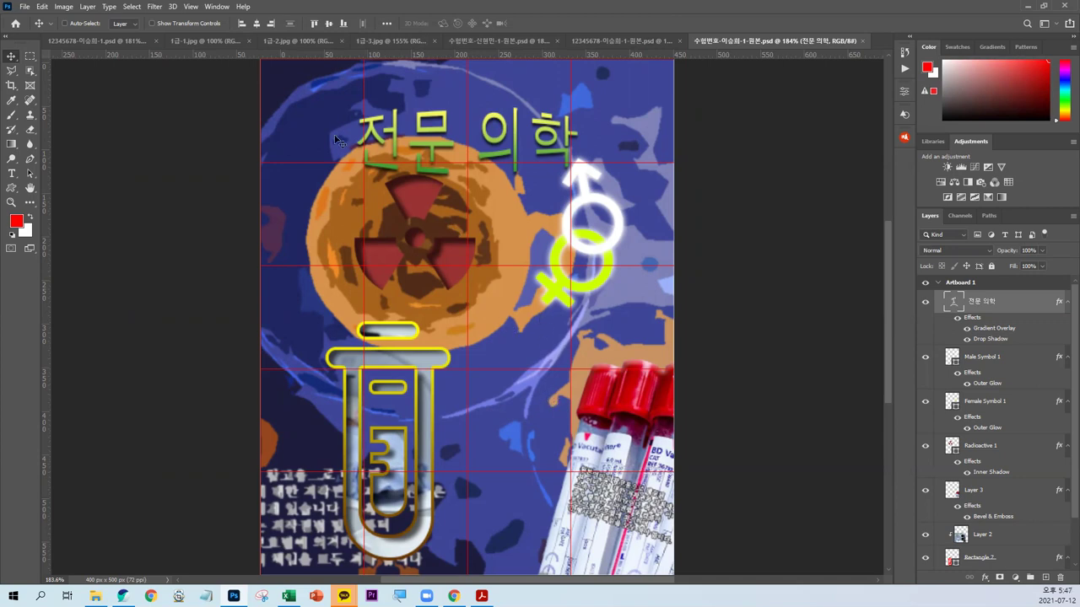
Step: Save a JPEG copy ending in -1, without '-원본', at Maximum quality 12
click(25, 7)
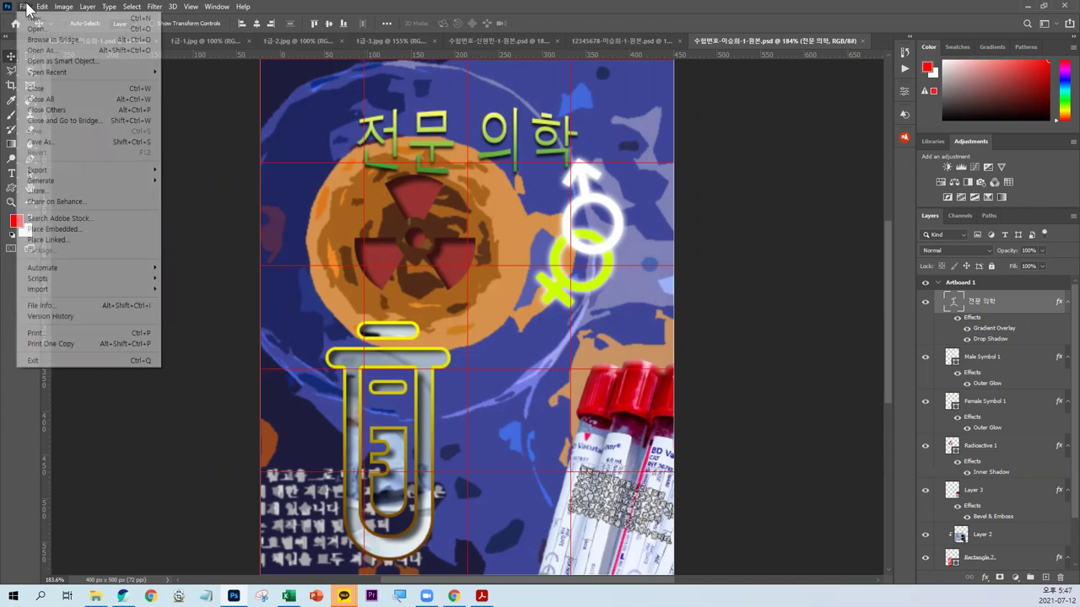
click(40, 142)
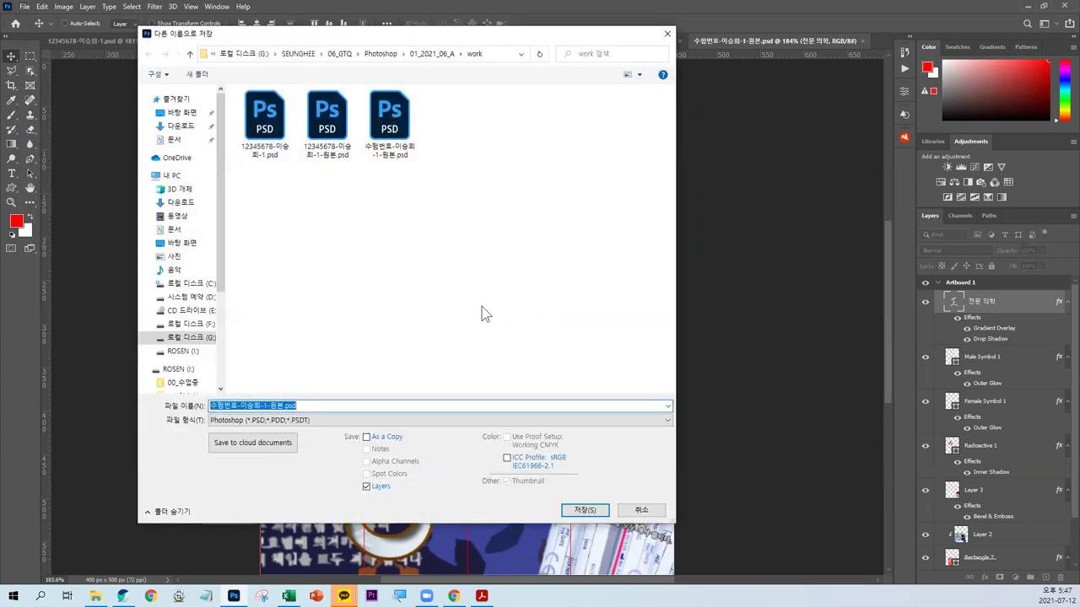
click(315, 418)
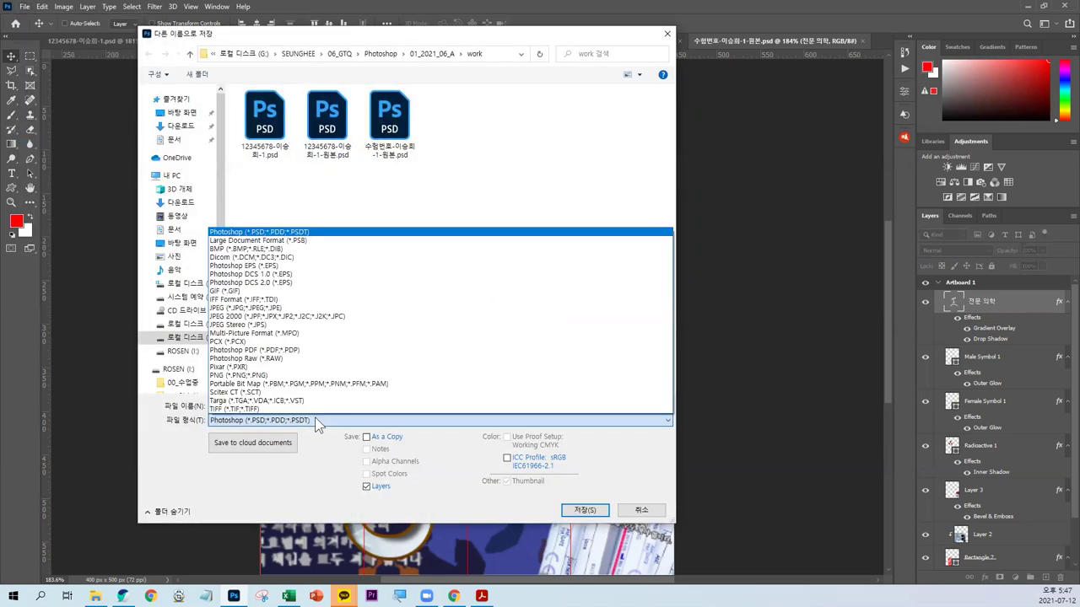
click(249, 308)
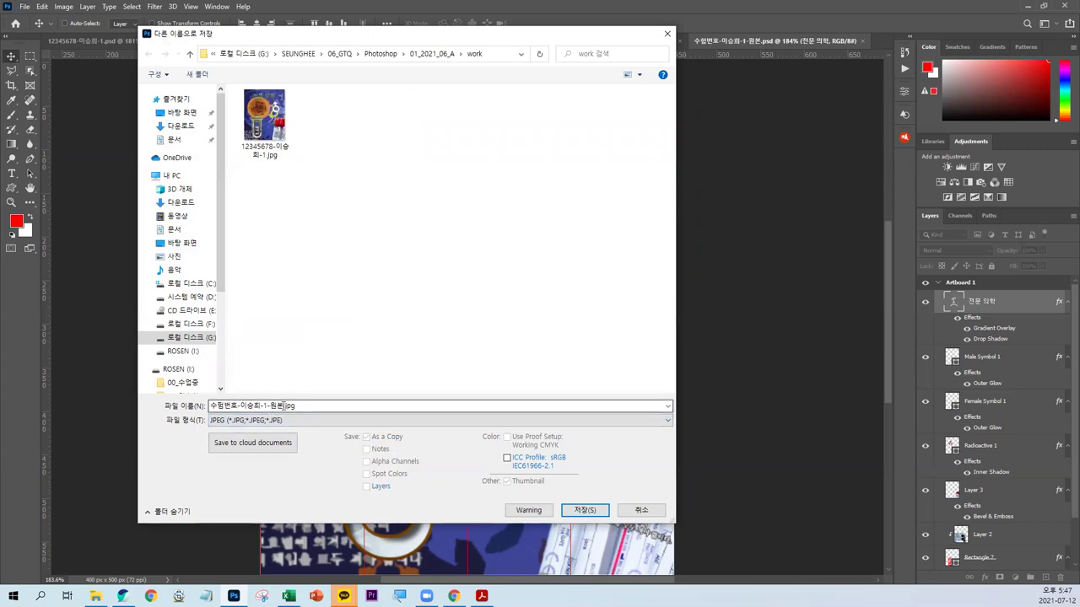
click(283, 406)
click(284, 406)
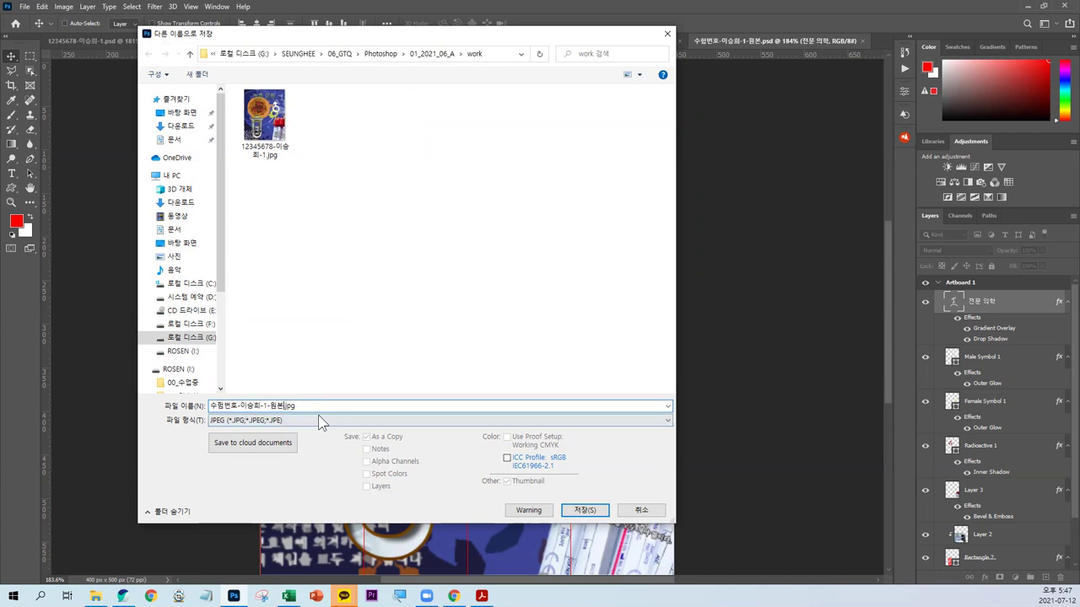
key(BackSpace)
key(BackSpace)
key(BackSpace)
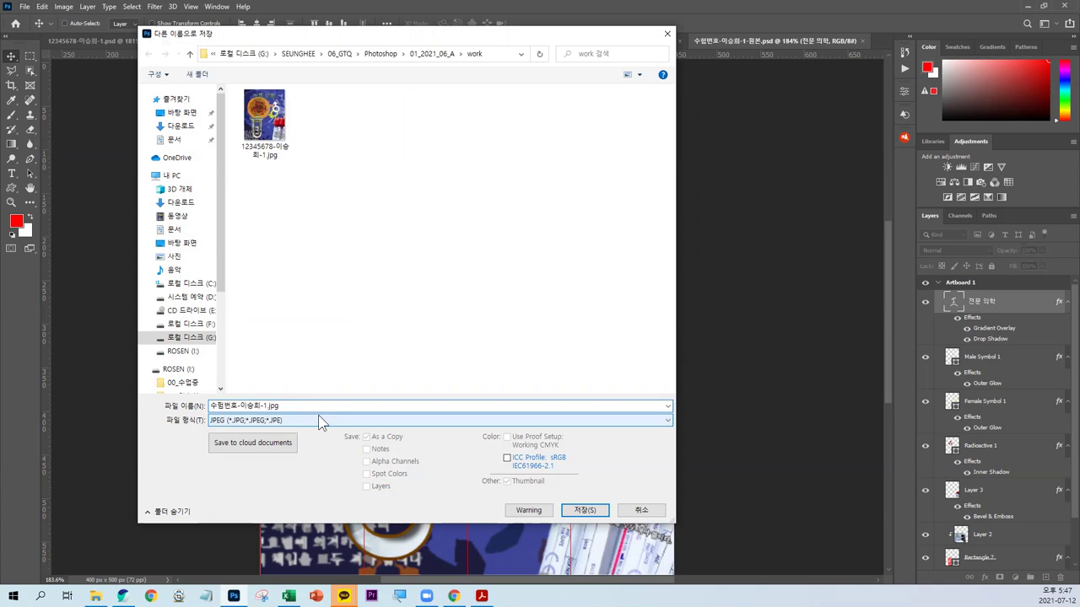
key(Return)
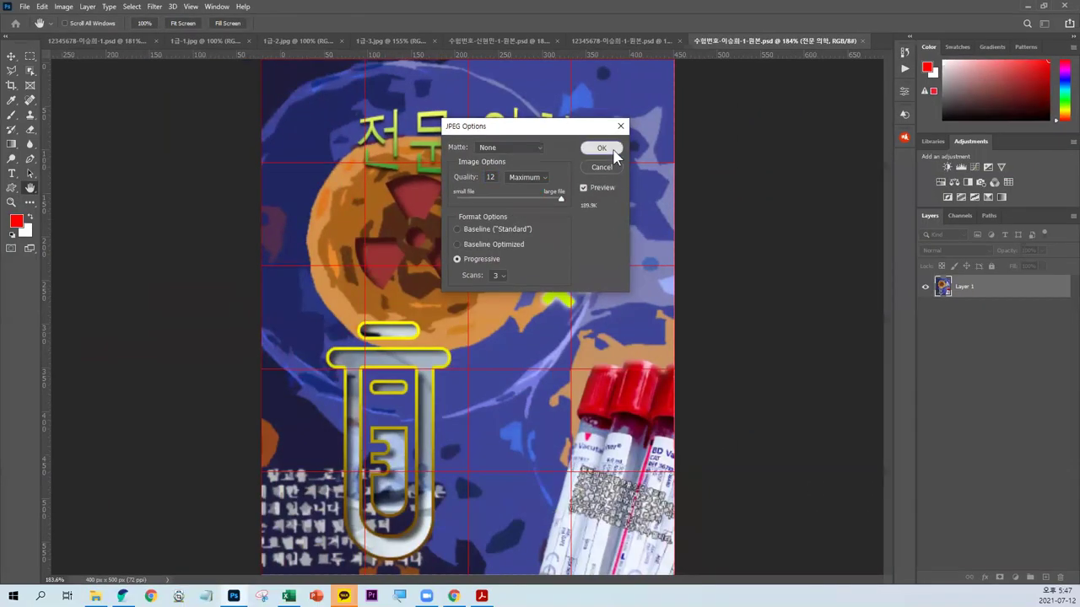
click(612, 152)
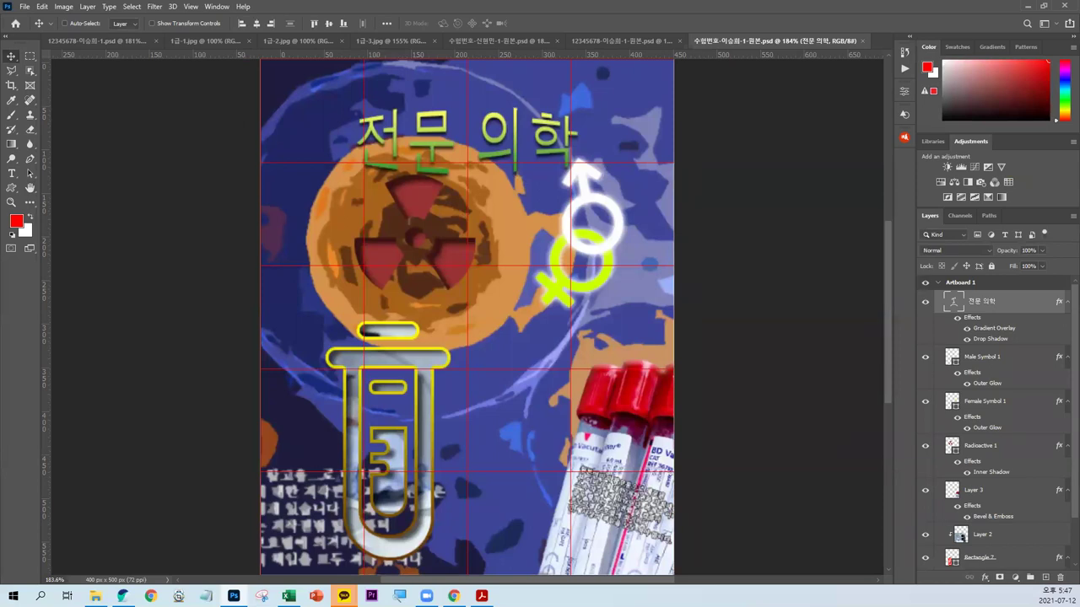
click(482, 595)
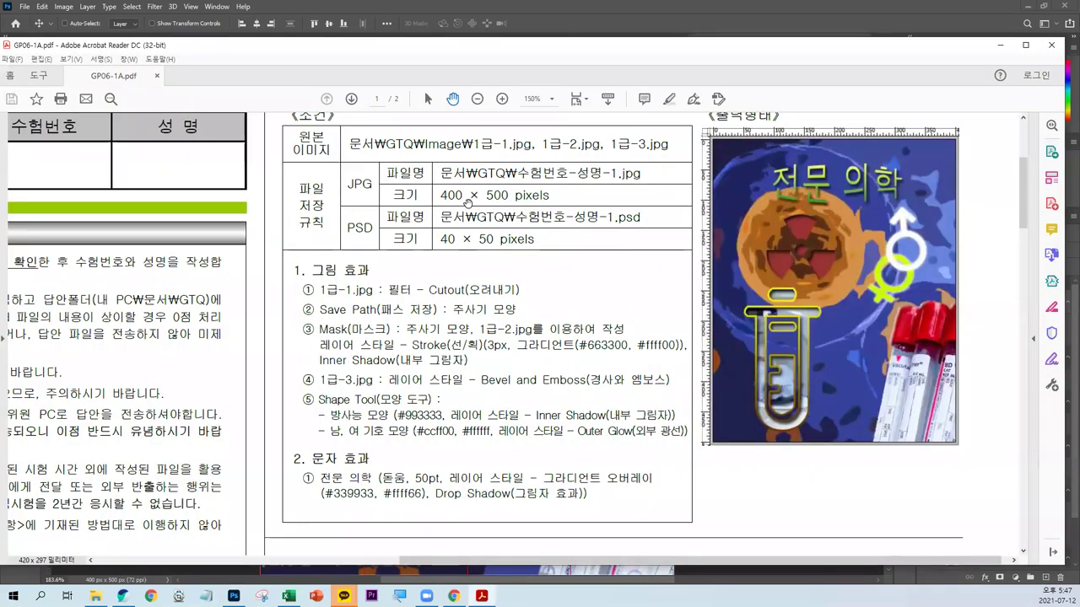
mouse_move(416, 201)
mouse_down()
mouse_move(544, 203)
mouse_move(417, 204)
mouse_up()
drag(373, 233, 529, 247)
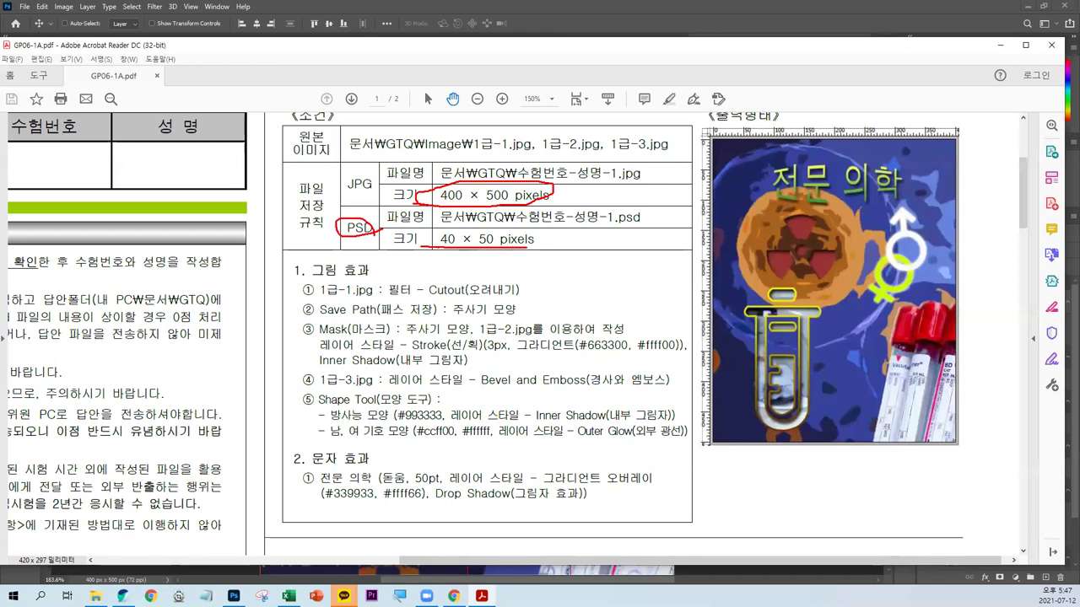
key(Escape)
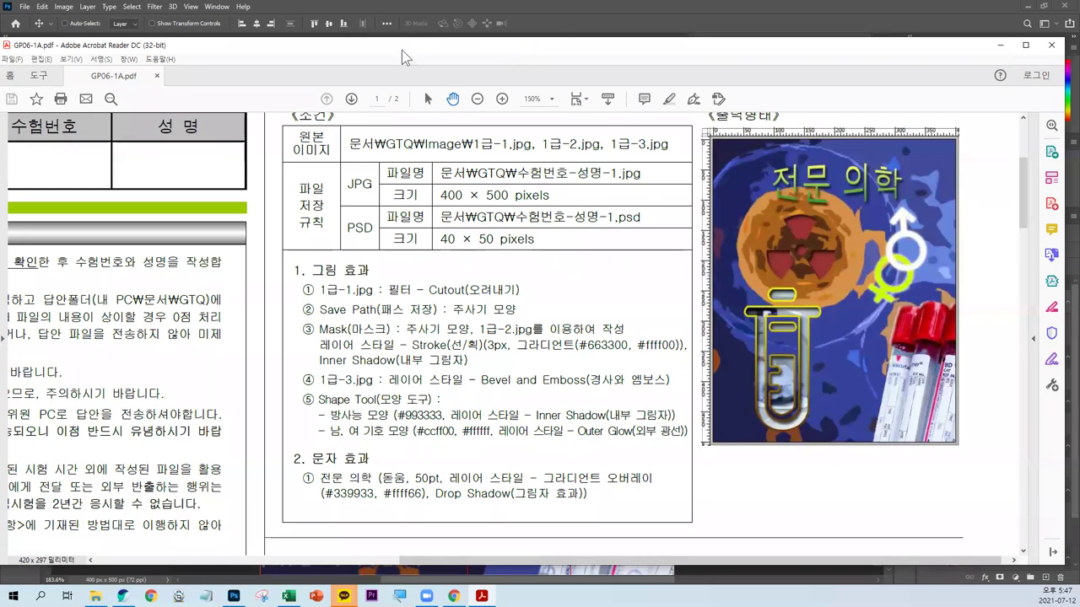
key(alt+Tab)
Step: Set Image Size width to 40 px so the poster becomes 40 × 50 pixels
click(65, 9)
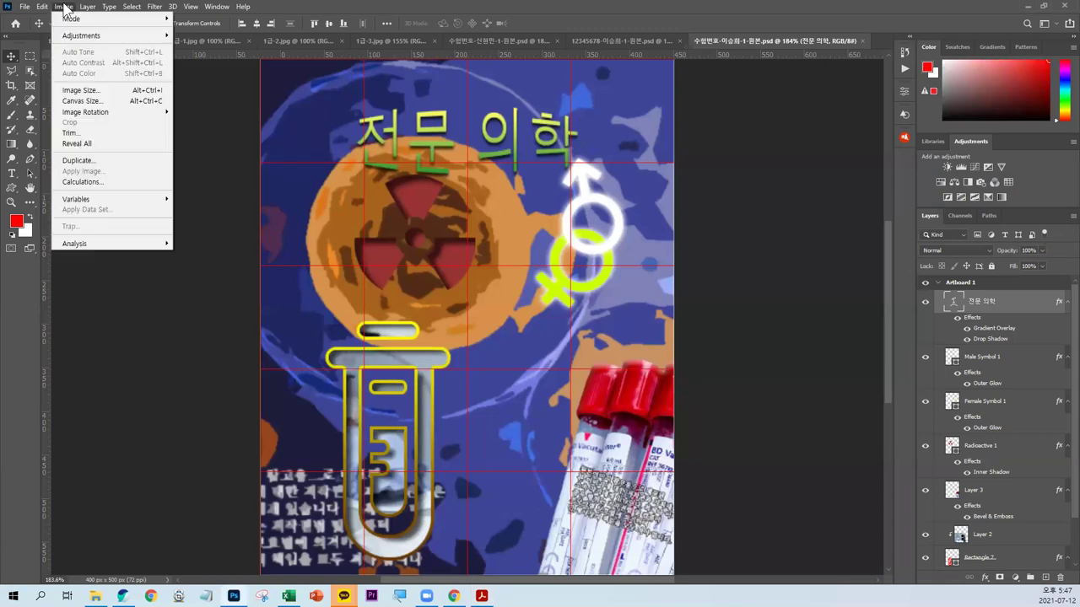
click(89, 105)
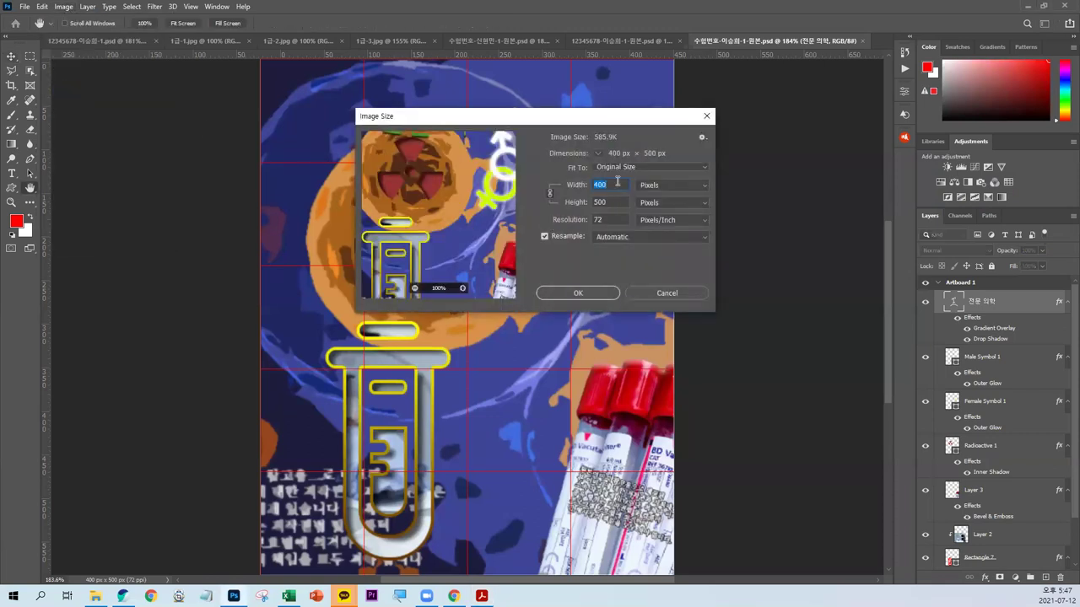
text(40)
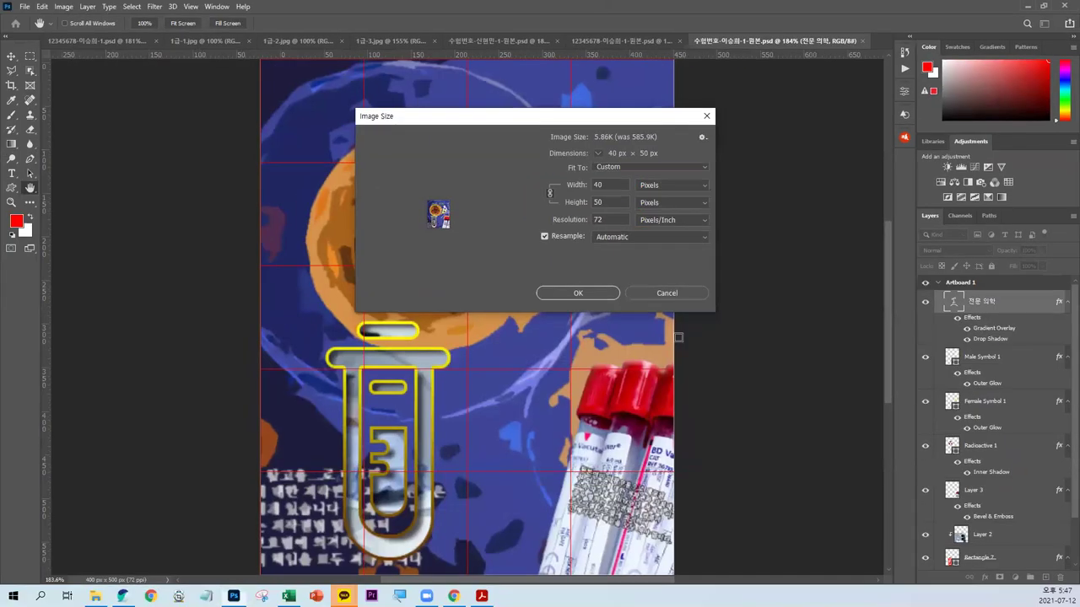
click(580, 297)
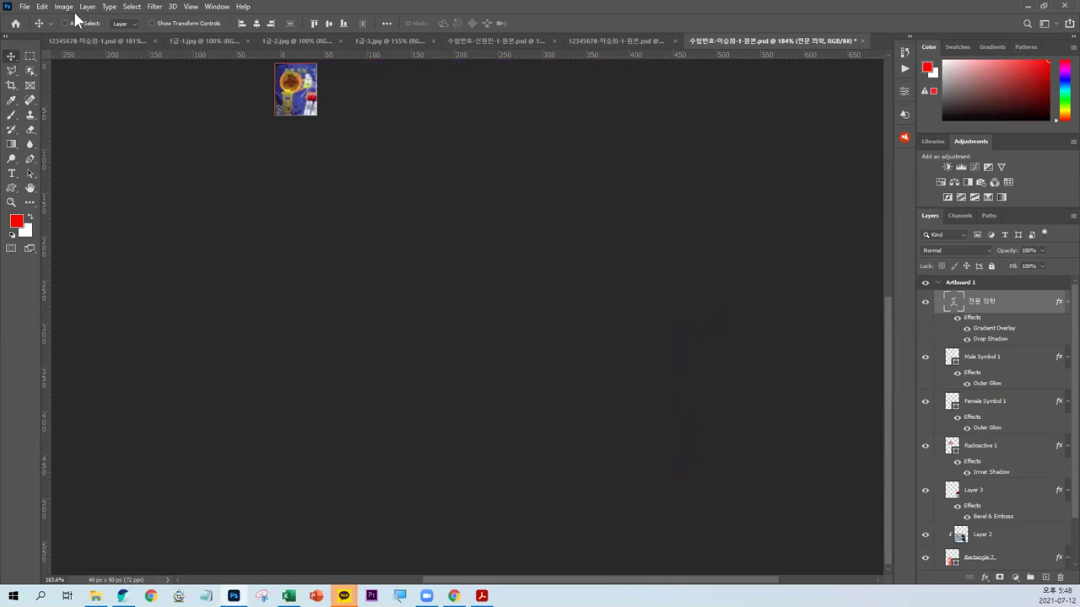
Step: Save the 40 × 50 image as a PSD ending in -1, keeping maximum compatibility
click(26, 11)
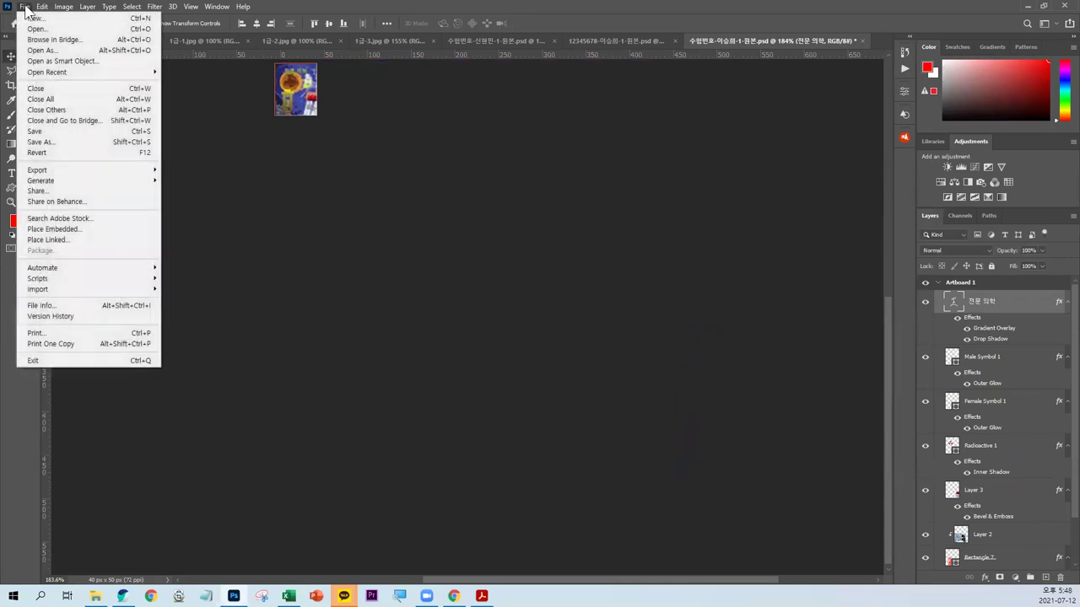
click(51, 146)
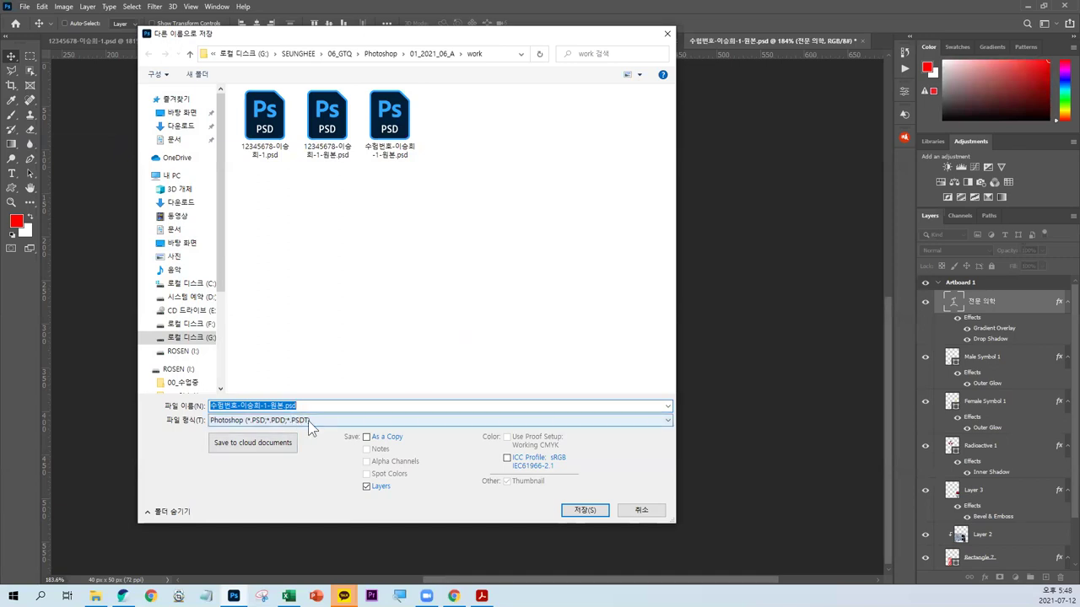
click(285, 407)
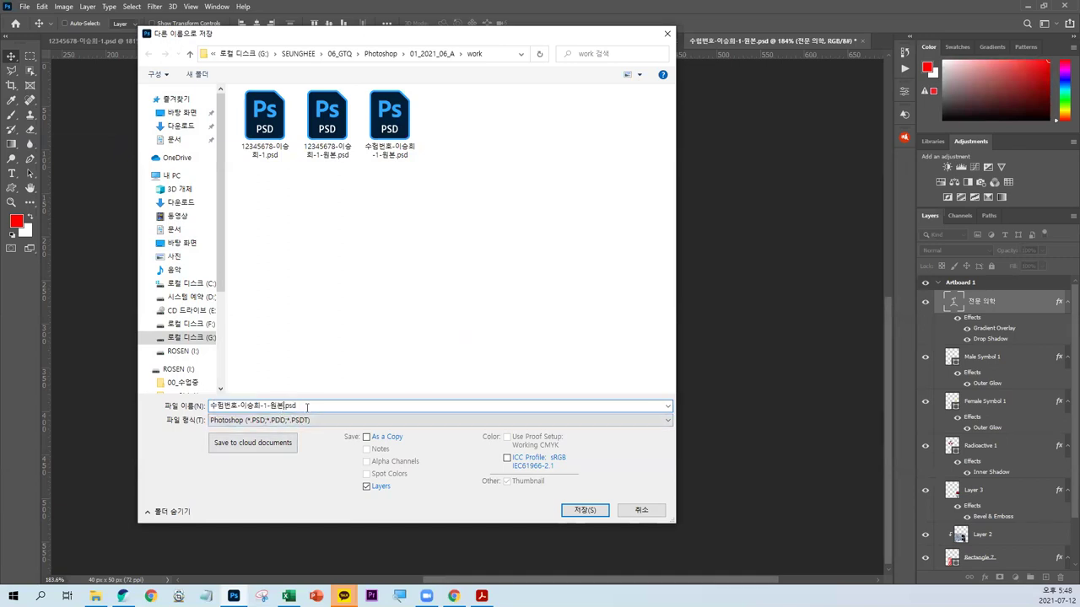
key(BackSpace)
key(BackSpace)
key(BackSpace)
key(BackSpace)
text(1)
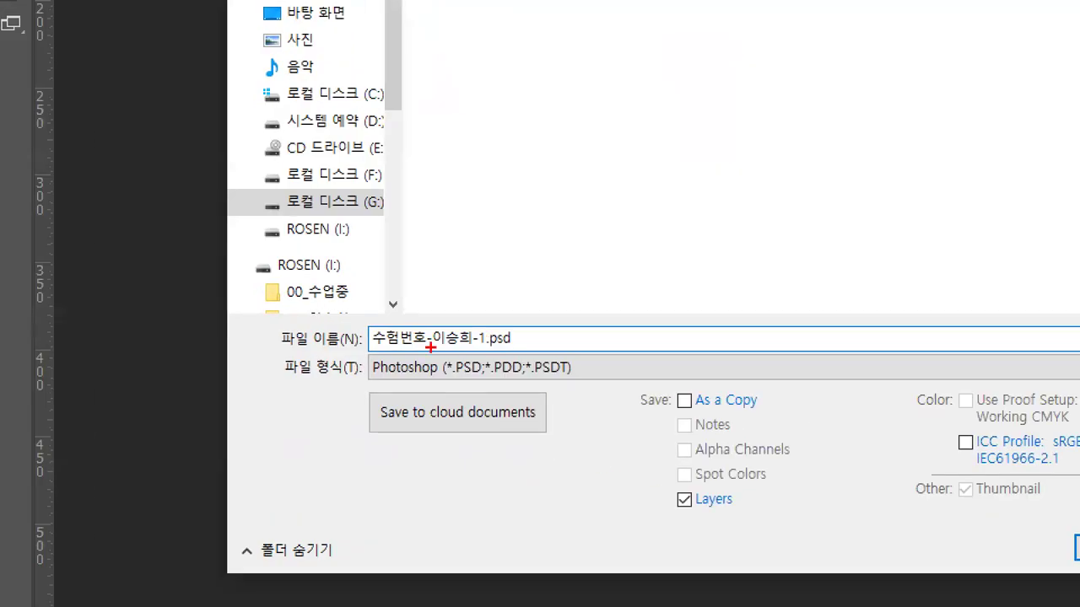
drag(359, 351, 463, 352)
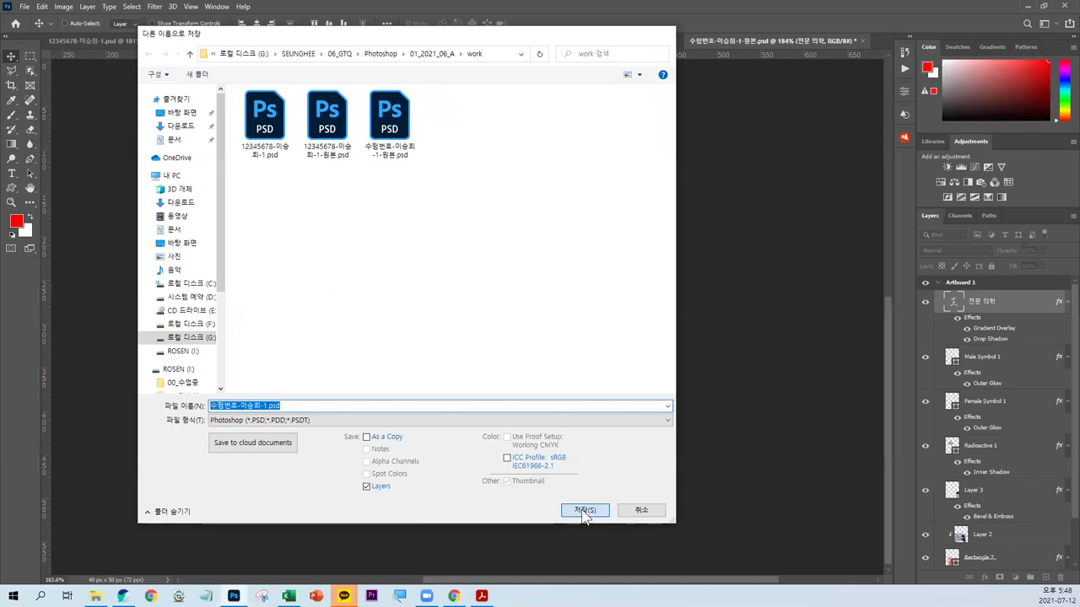
click(583, 511)
click(665, 169)
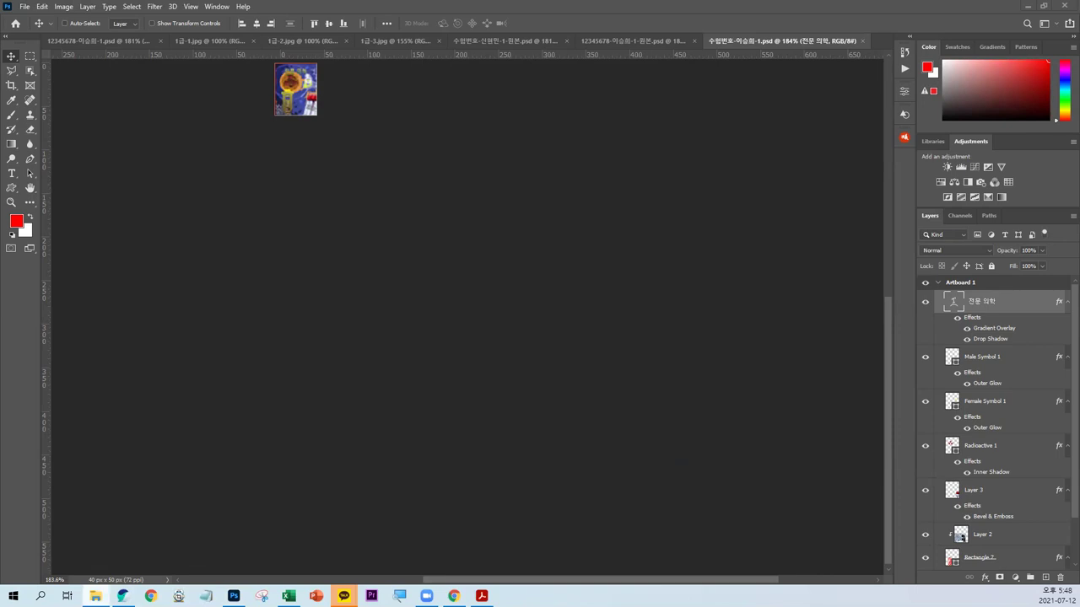
click(96, 596)
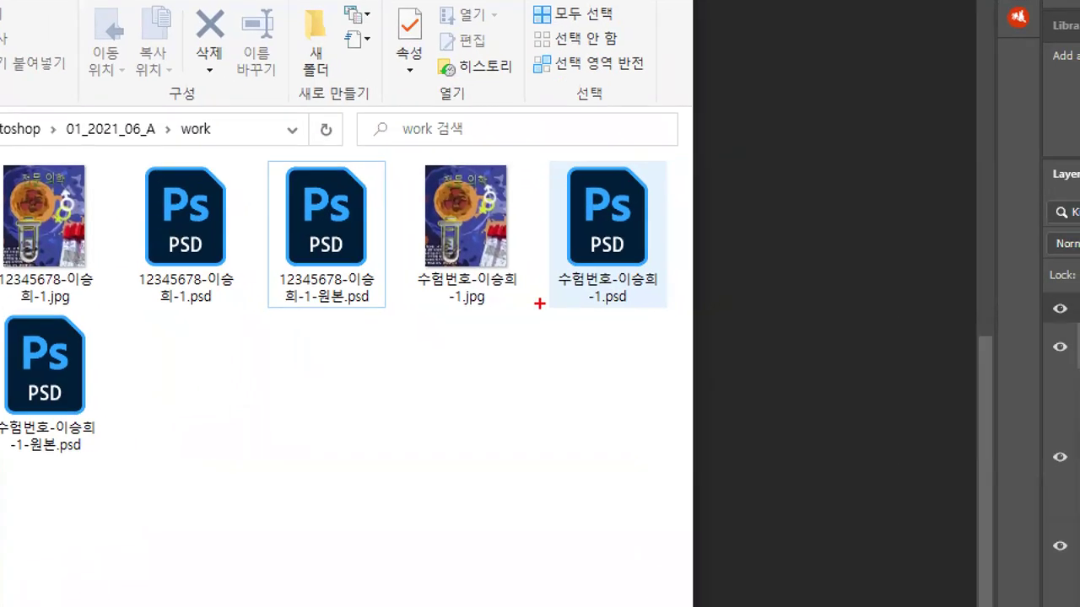
drag(518, 311, 539, 307)
drag(451, 278, 387, 351)
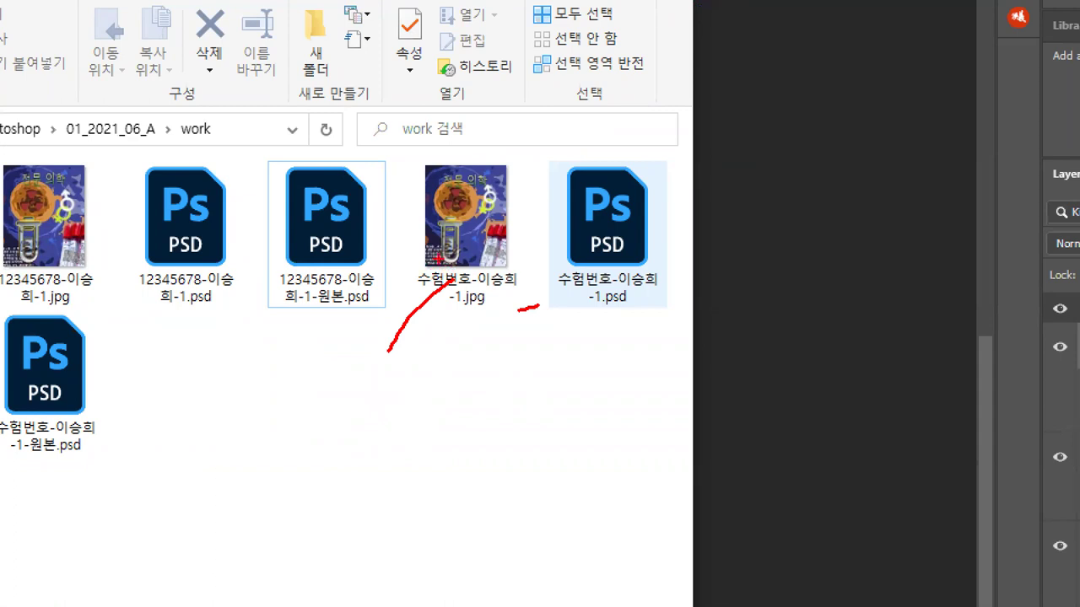
mouse_move(536, 307)
mouse_down()
mouse_move(434, 240)
mouse_move(529, 249)
mouse_move(511, 311)
mouse_up()
mouse_move(657, 298)
mouse_down()
mouse_move(590, 311)
mouse_move(658, 245)
mouse_move(658, 311)
mouse_up()
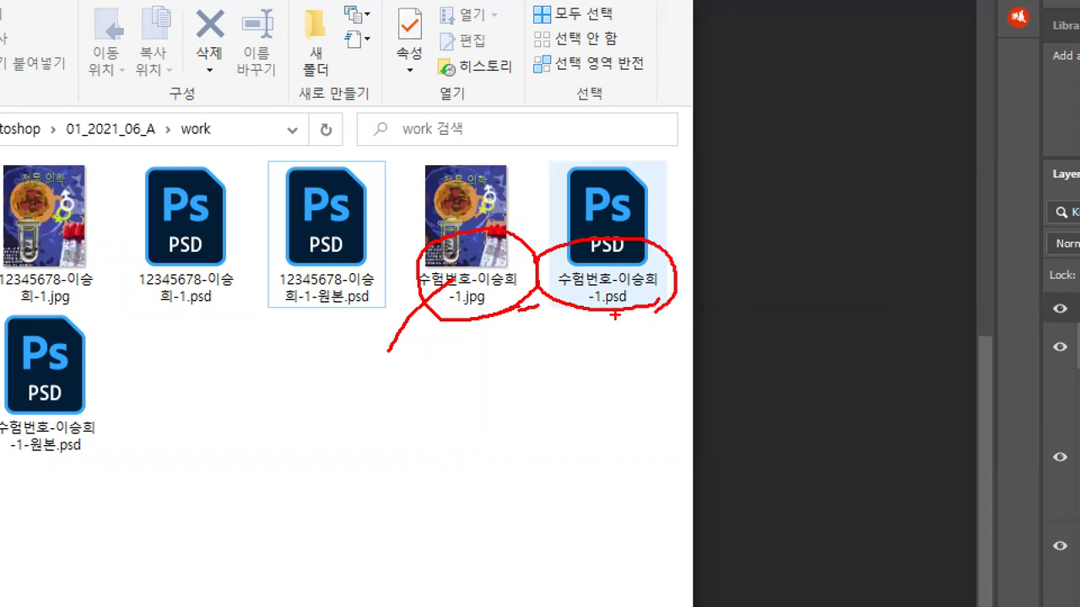
drag(460, 310, 487, 310)
drag(598, 311, 631, 311)
mouse_move(444, 118)
mouse_down()
mouse_move(414, 258)
mouse_move(664, 187)
mouse_up()
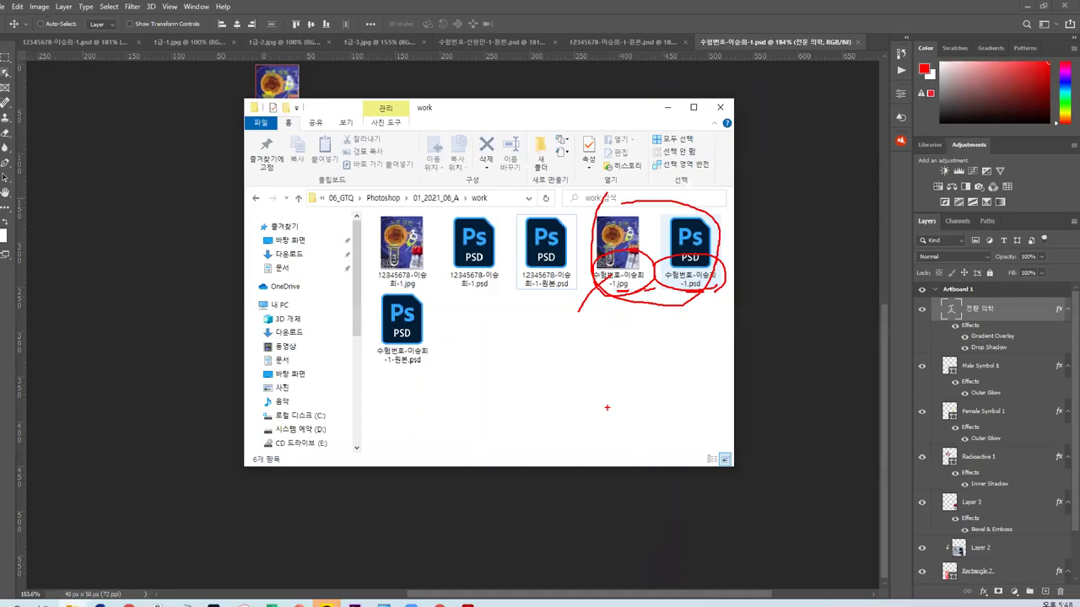
Step: Return to the full-size 원본 poster document and turn on the grid with Ctrl+'
click(668, 107)
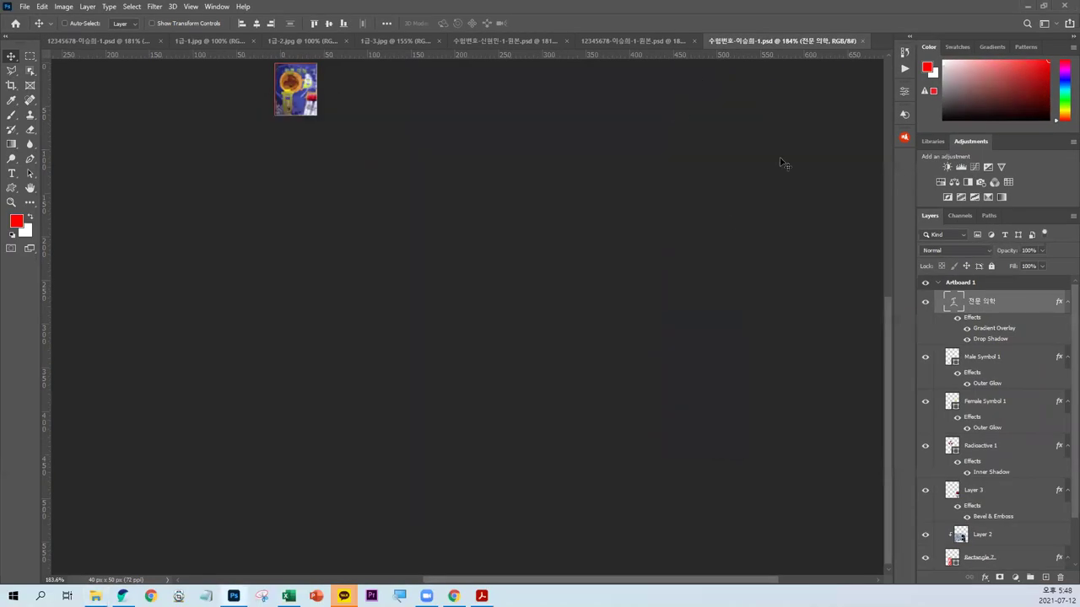
click(666, 42)
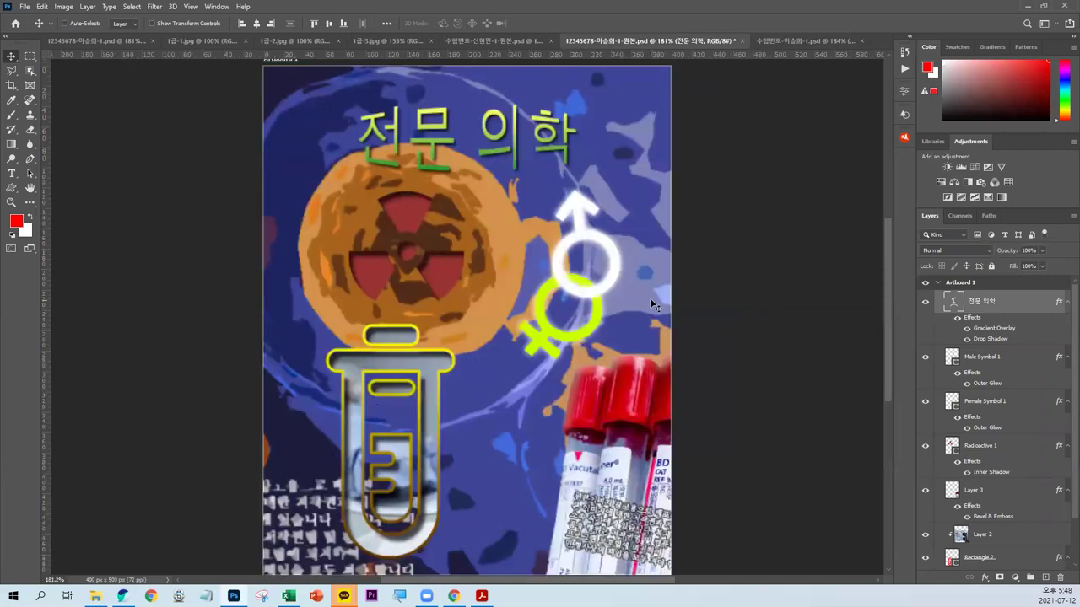
key(ctrl)
key(ctrl+apostrophe)
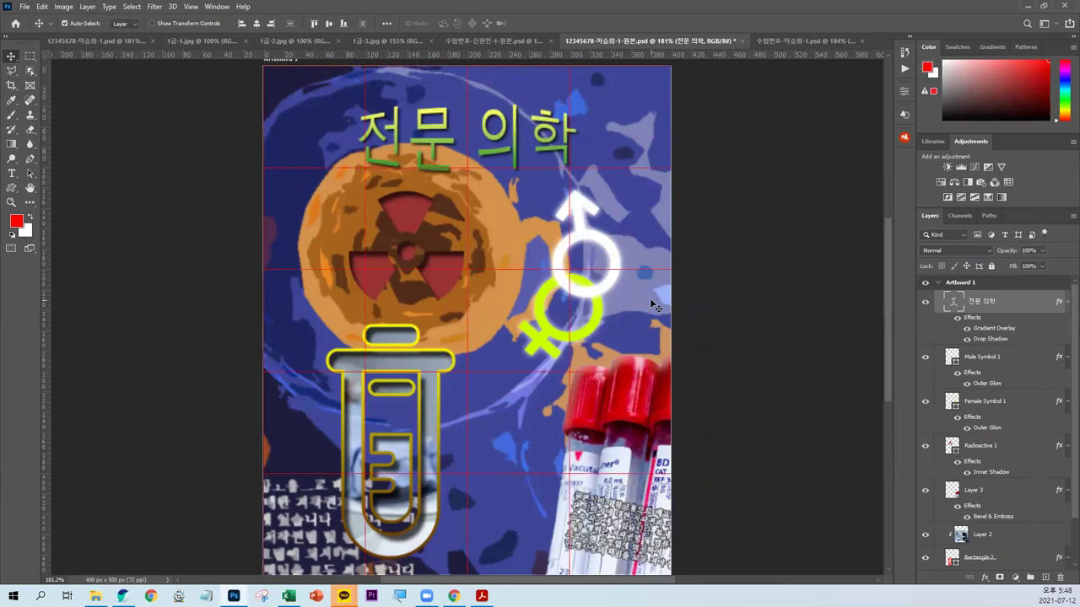